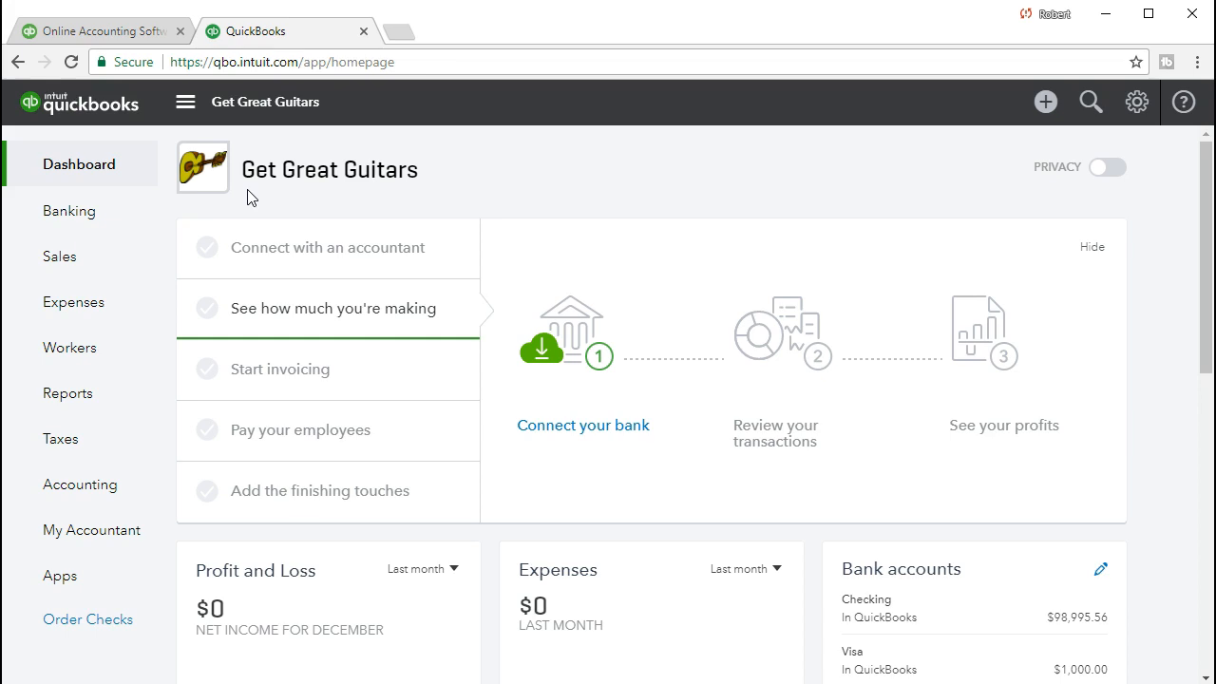
Open the Balance Sheet report and run it for the period 01/01/2021 to 02/28/2021
{"action": "left_click", "coordinate": [122, 402]}
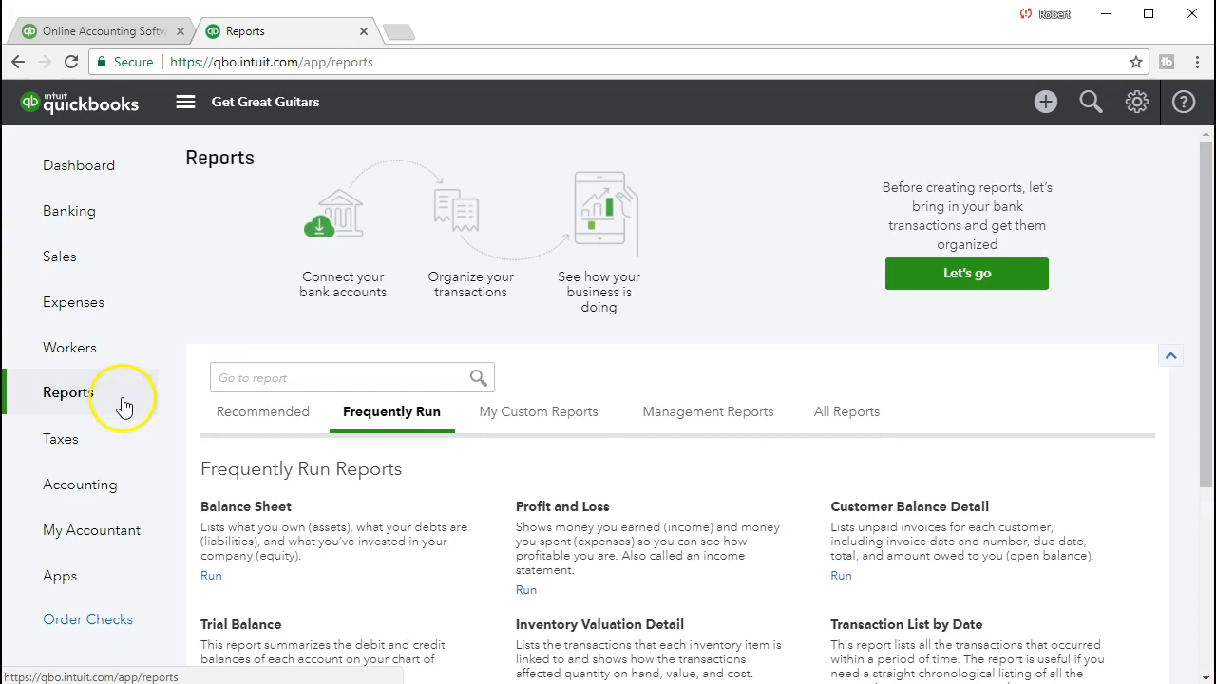
{"action": "left_click", "coordinate": [225, 510]}
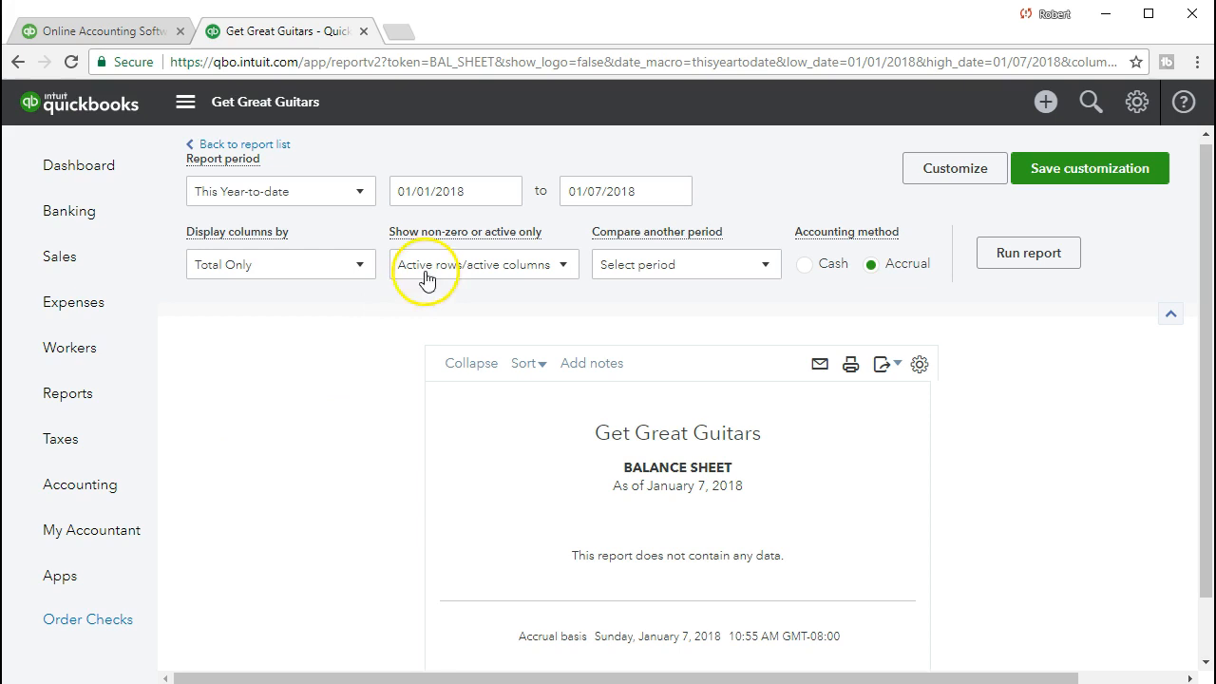
{"action": "left_click_drag", "start_coordinate": [467, 190], "coordinate": [365, 193]}
{"action": "type", "text": "01012021"}
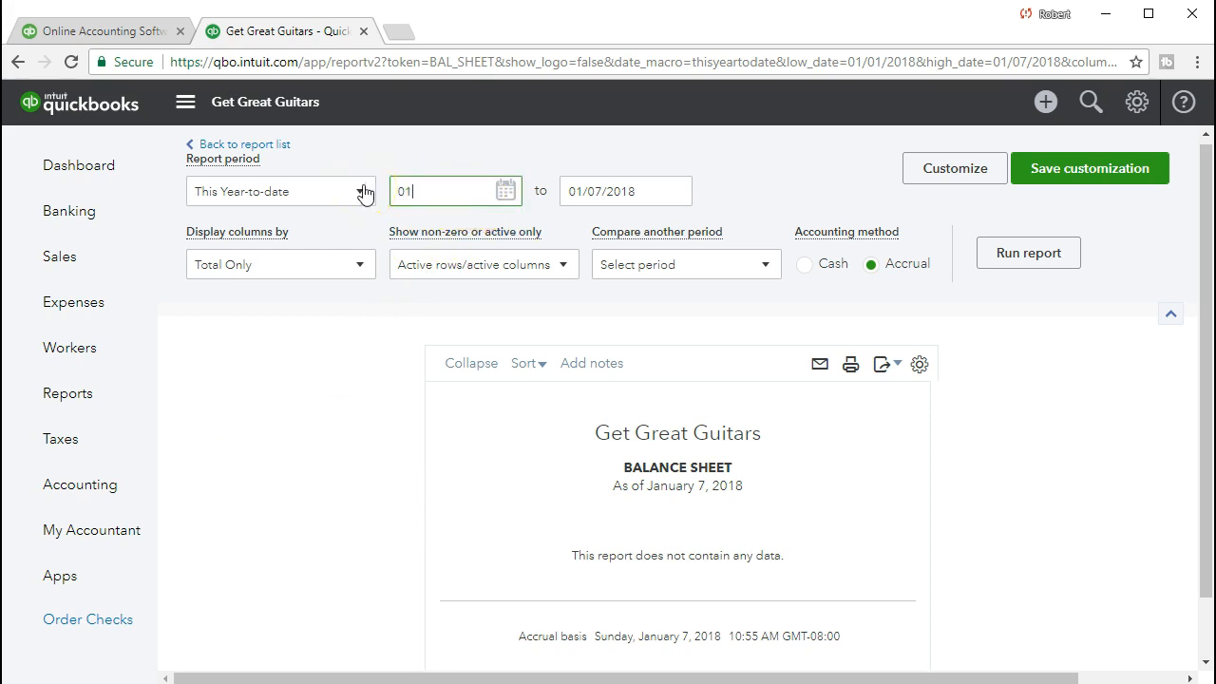
{"action": "key", "text": "Tab"}
{"action": "type", "text": "0"}
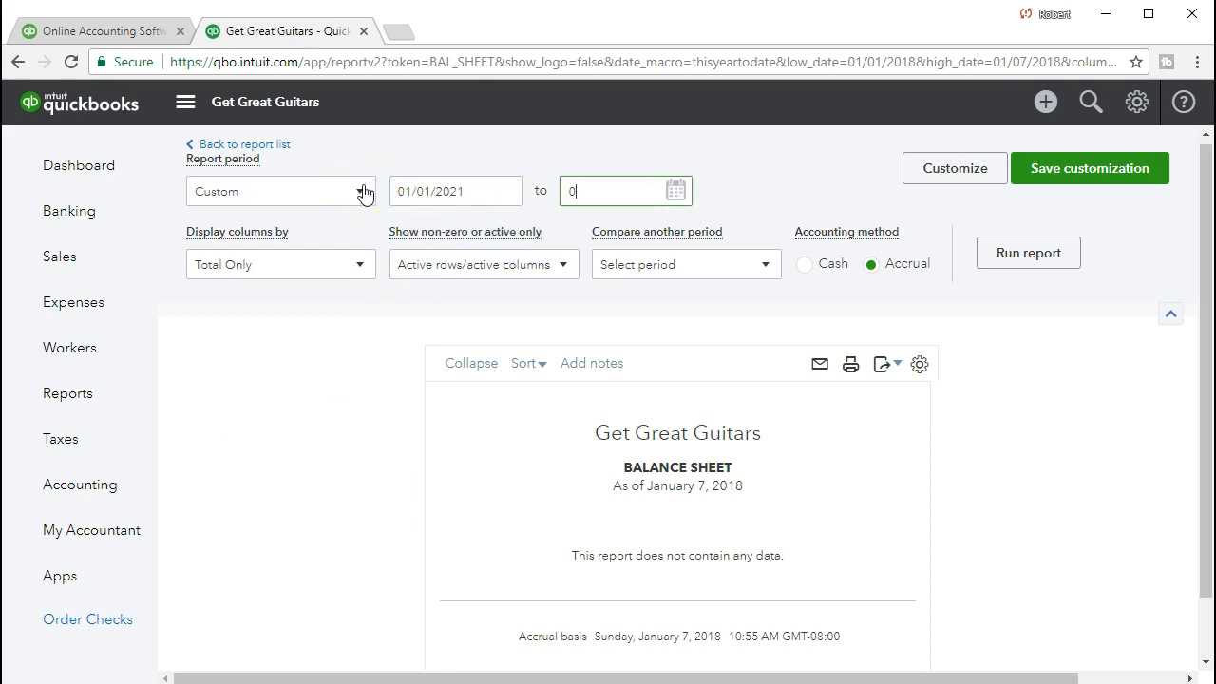
{"action": "type", "text": "2/28/2021"}
{"action": "key", "text": "Tab"}
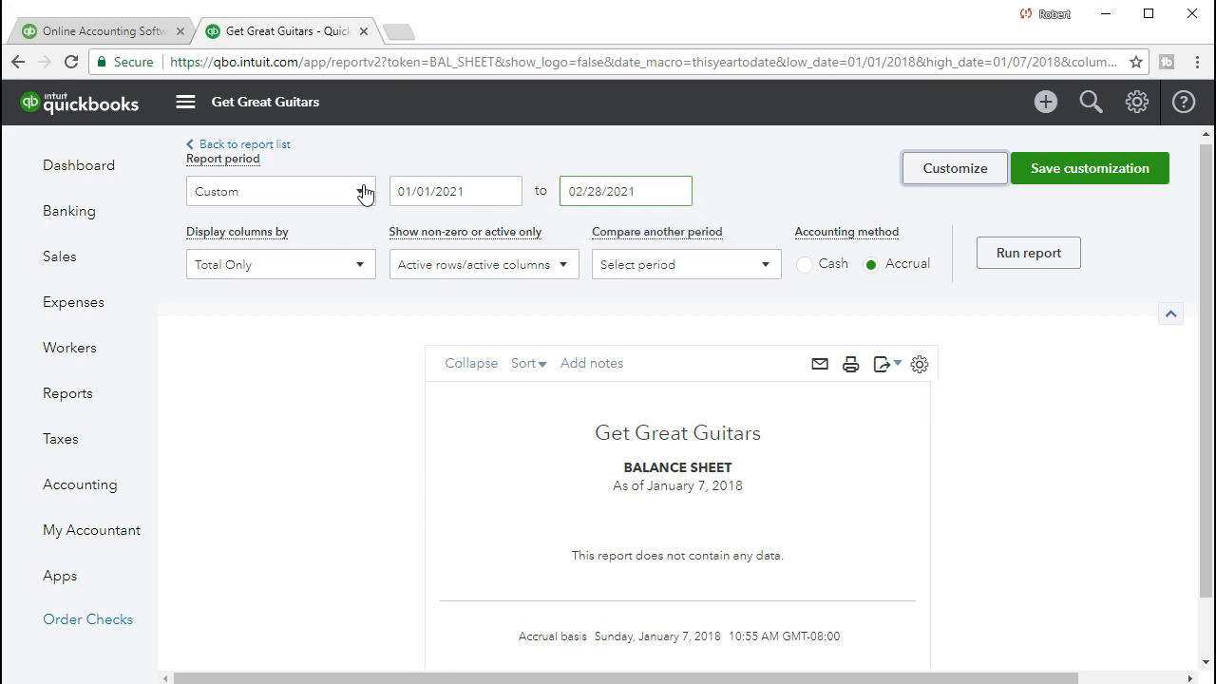
{"action": "left_click", "coordinate": [997, 275]}
Look through the balance sheet's assets and liabilities and open the transaction detail behind the long-term Loan Payable amount
{"action": "scroll", "coordinate": [988, 271], "scroll_direction": "down", "scroll_amount": 2}
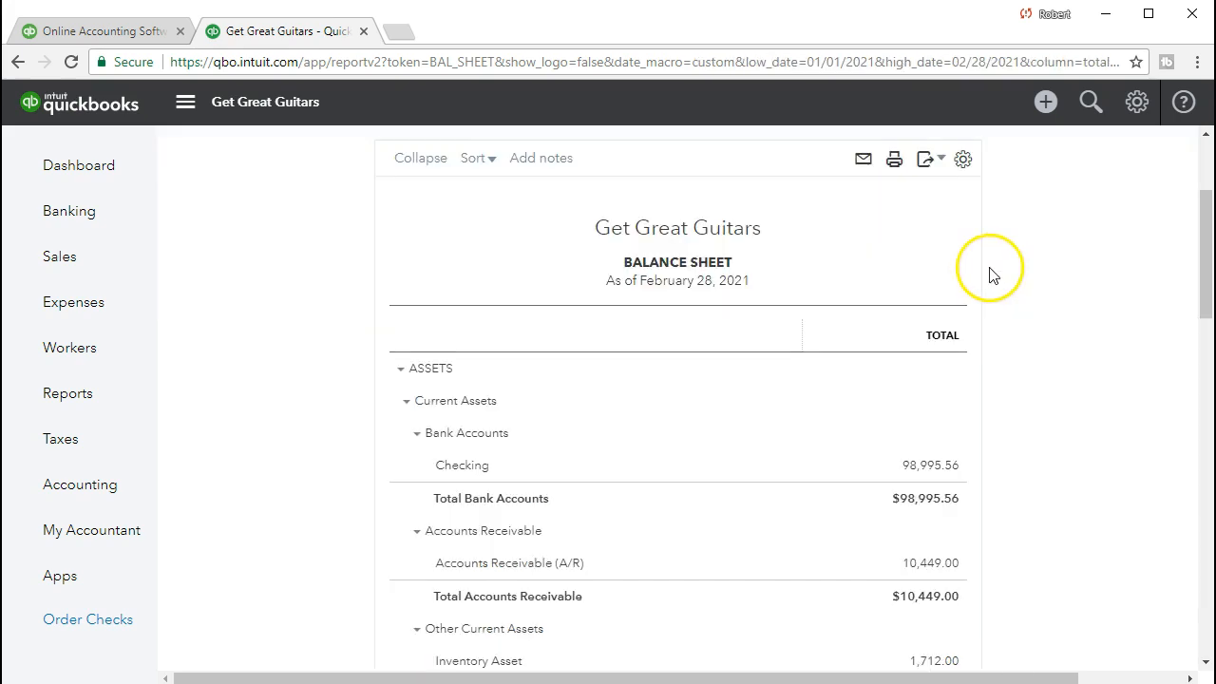
{"action": "scroll", "coordinate": [556, 372], "scroll_direction": "up", "scroll_amount": 2}
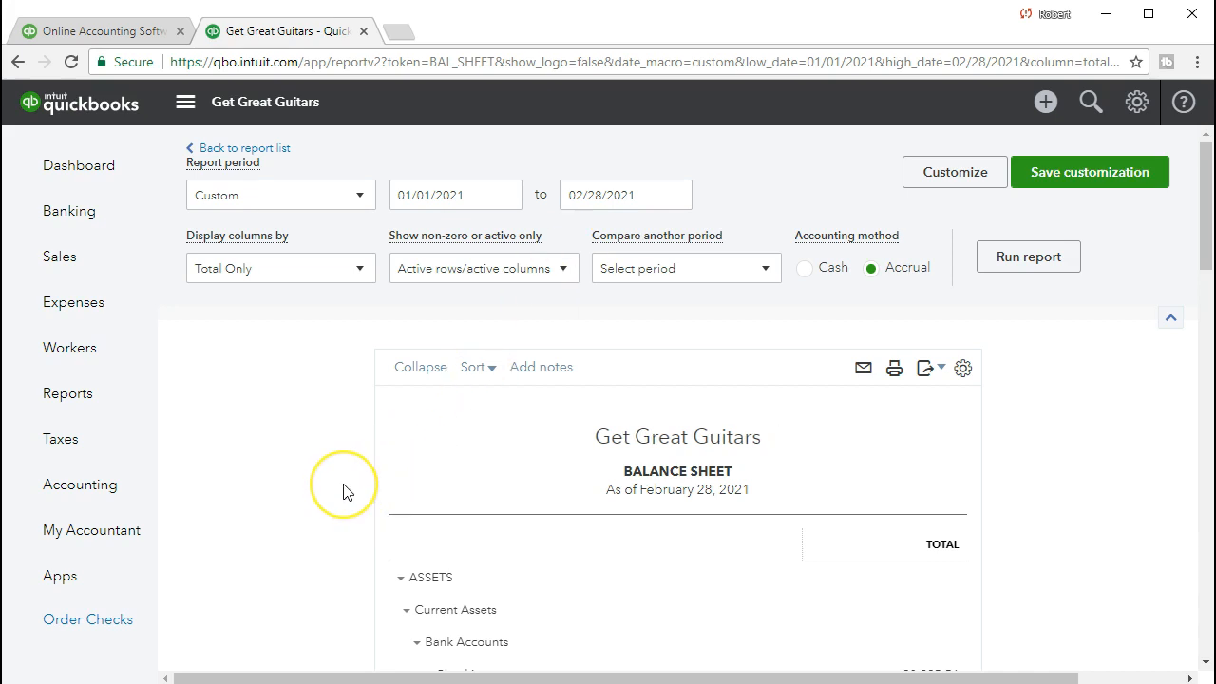
{"action": "scroll", "coordinate": [345, 496], "scroll_direction": "down", "scroll_amount": 3}
{"action": "scroll", "coordinate": [345, 492], "scroll_direction": "down", "scroll_amount": 5}
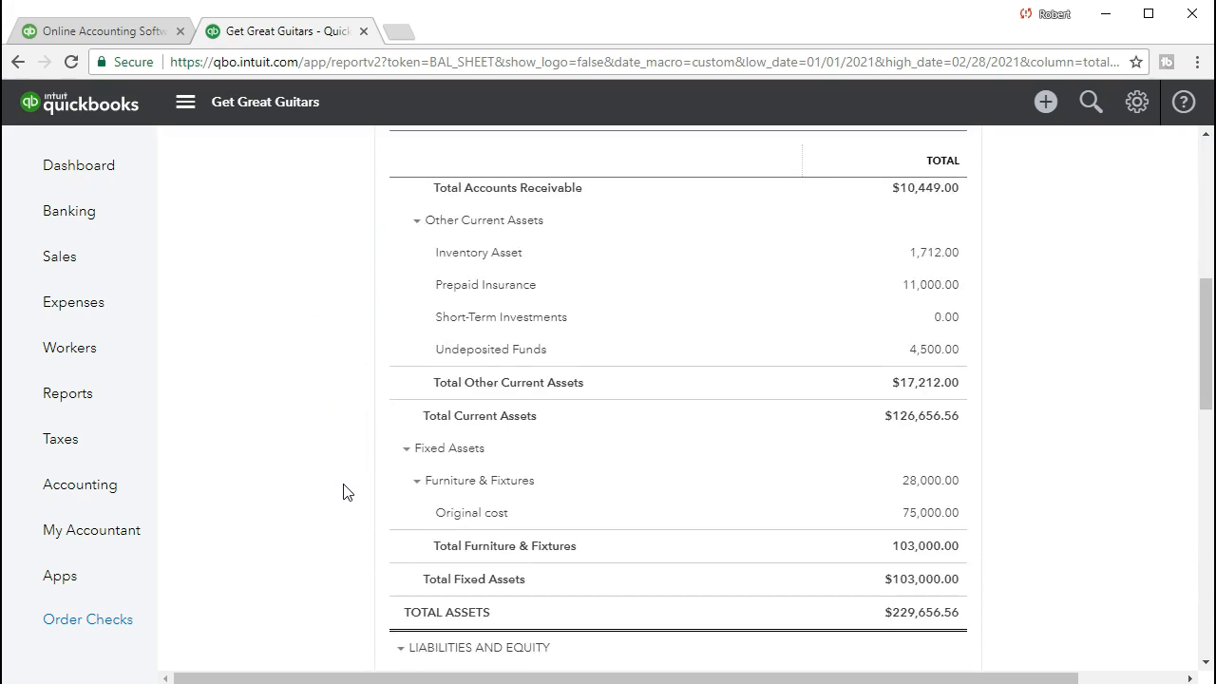
{"action": "scroll", "coordinate": [345, 492], "scroll_direction": "down", "scroll_amount": 2}
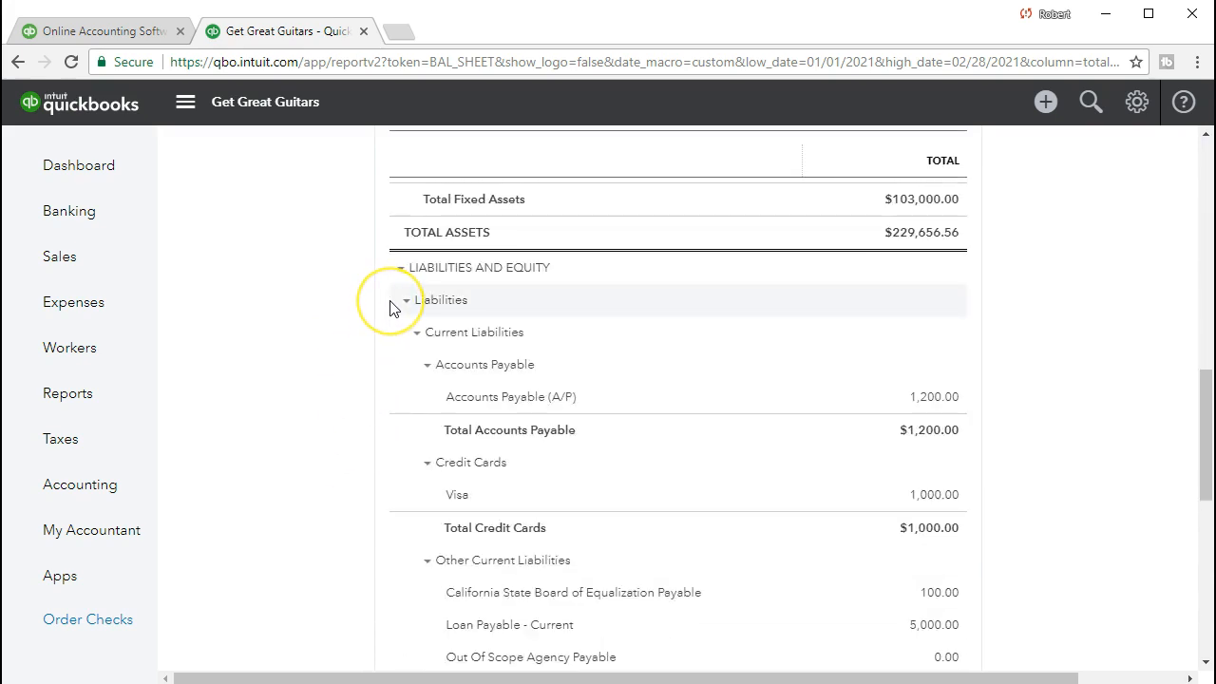
{"action": "left_click", "coordinate": [333, 423]}
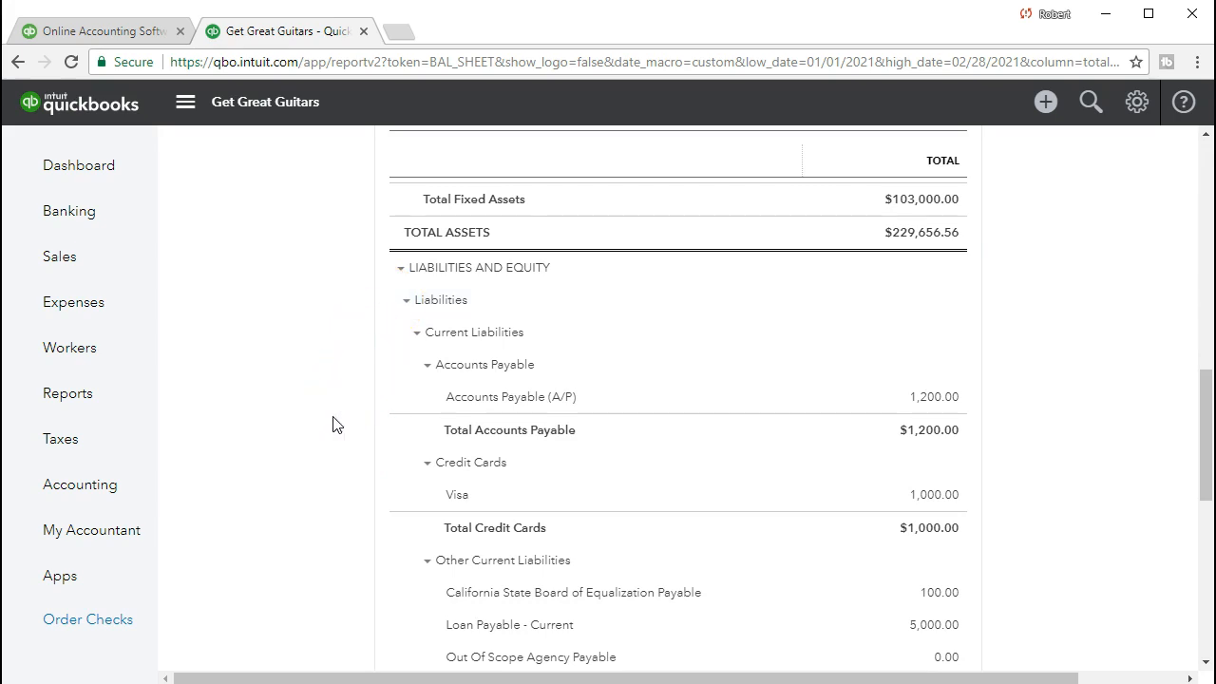
{"action": "scroll", "coordinate": [332, 425], "scroll_direction": "down", "scroll_amount": 2}
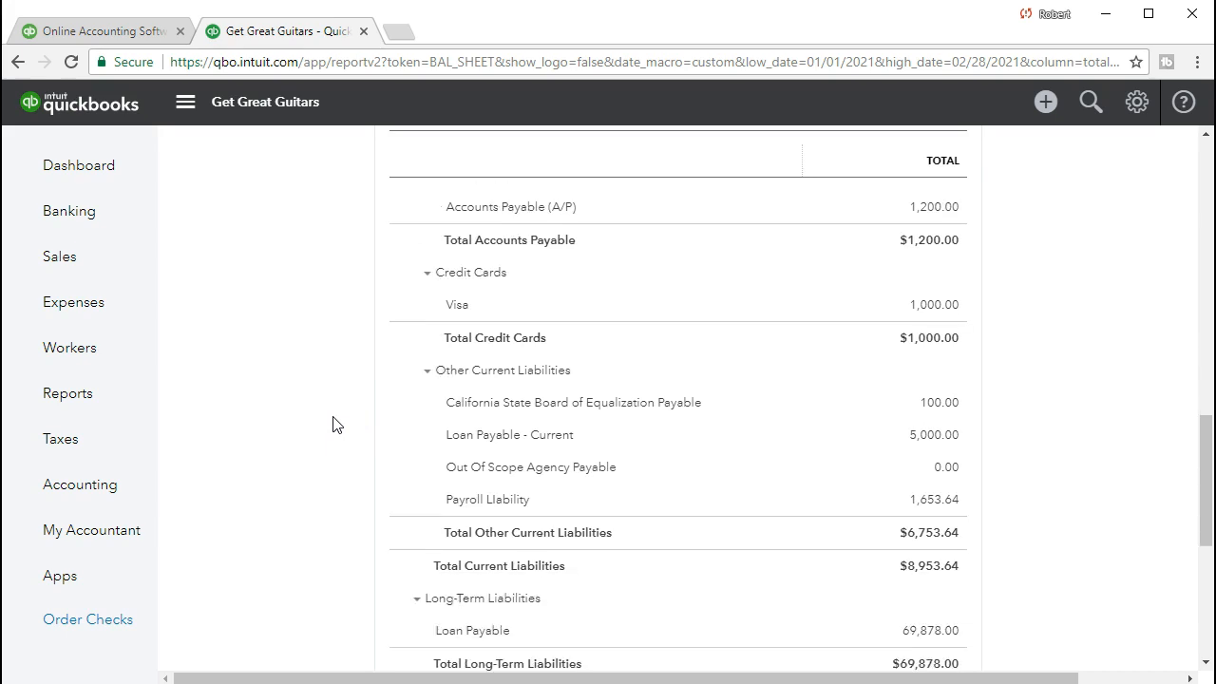
{"action": "scroll", "coordinate": [332, 424], "scroll_direction": "down", "scroll_amount": 1}
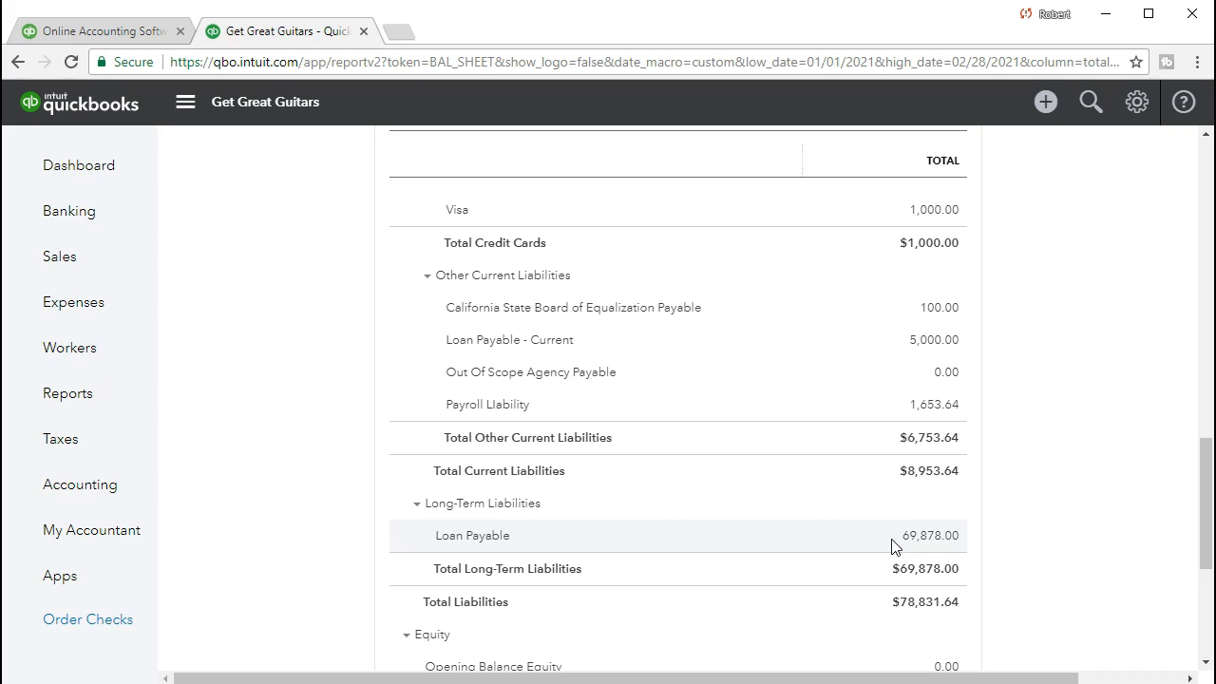
{"action": "left_click", "coordinate": [920, 553]}
{"action": "left_click", "coordinate": [925, 538]}
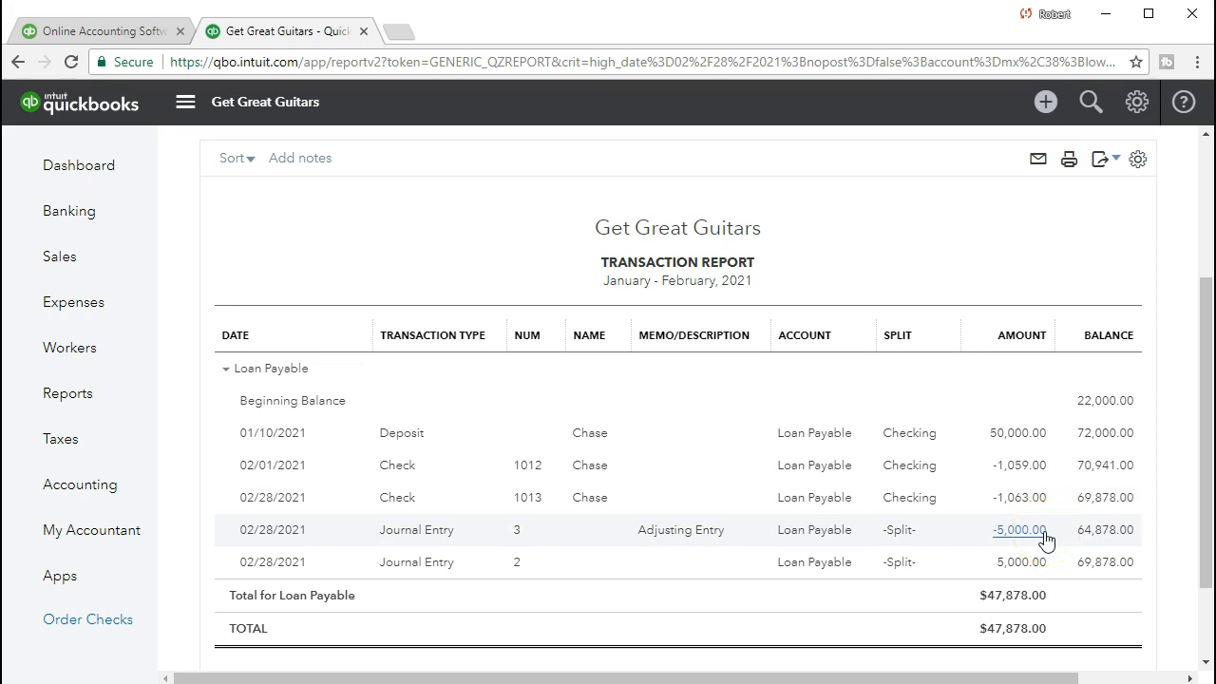
Examine the loan deposit, payment checks and journal entries in the Loan Payable transaction report
{"action": "left_click", "coordinate": [747, 557]}
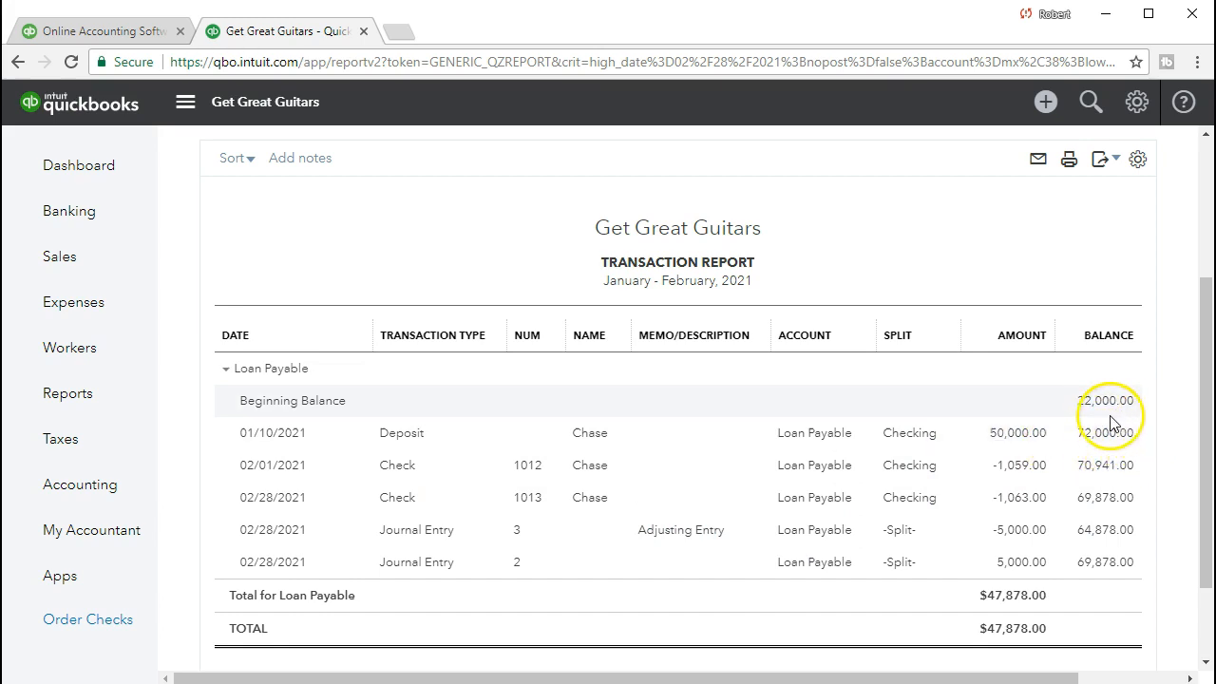
{"action": "left_click", "coordinate": [1081, 458]}
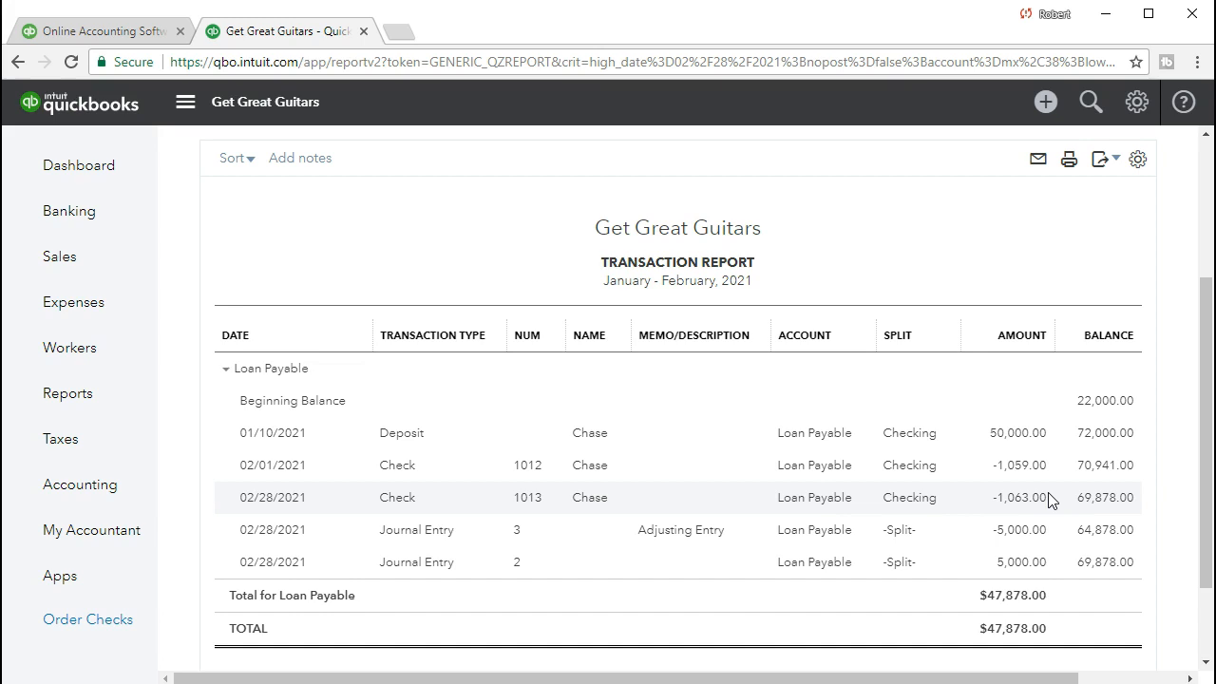
{"action": "left_click", "coordinate": [1020, 523]}
Switch to the Loans.xlsx workbook in Excel and review the loan amount, number of monthly payments and rate in J2:J4
{"action": "left_click", "coordinate": [864, 671]}
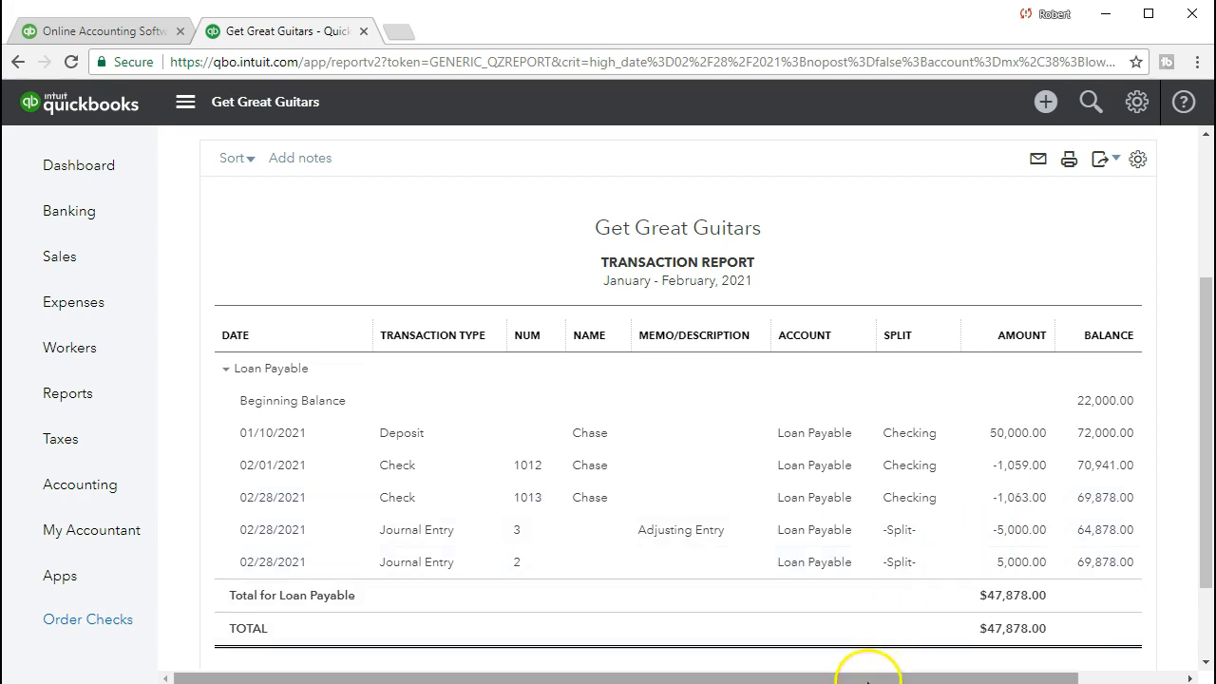
{"action": "key", "text": "alt+Tab"}
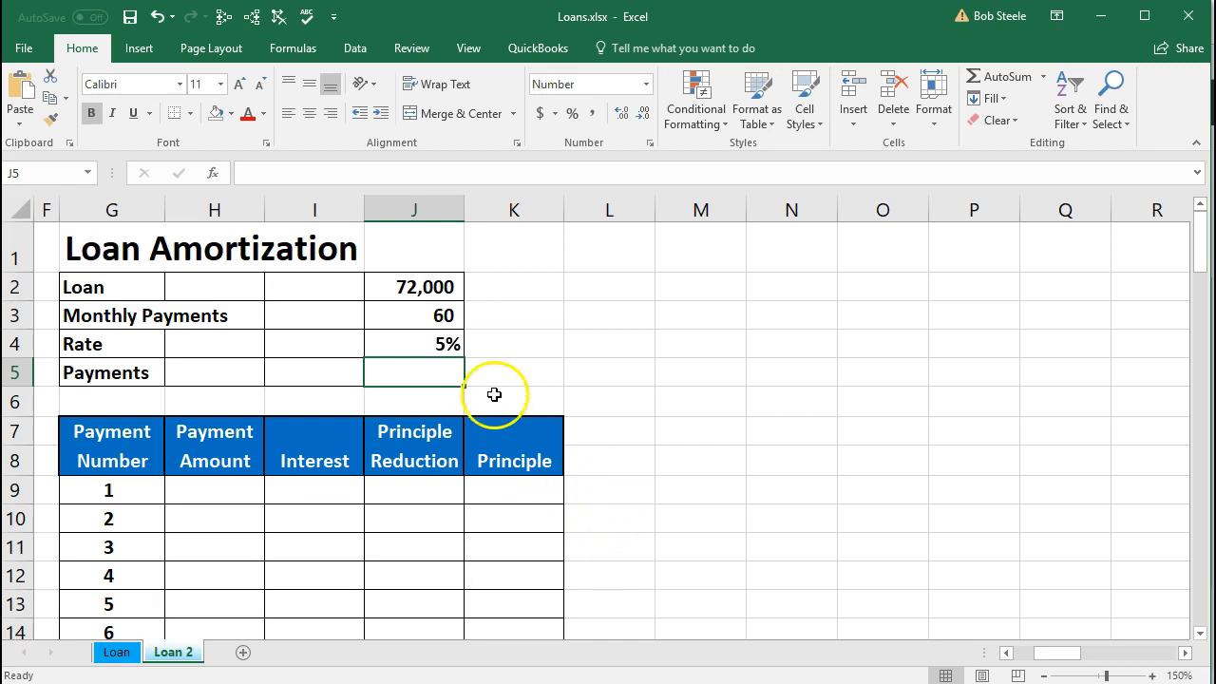
{"action": "left_click", "coordinate": [433, 287]}
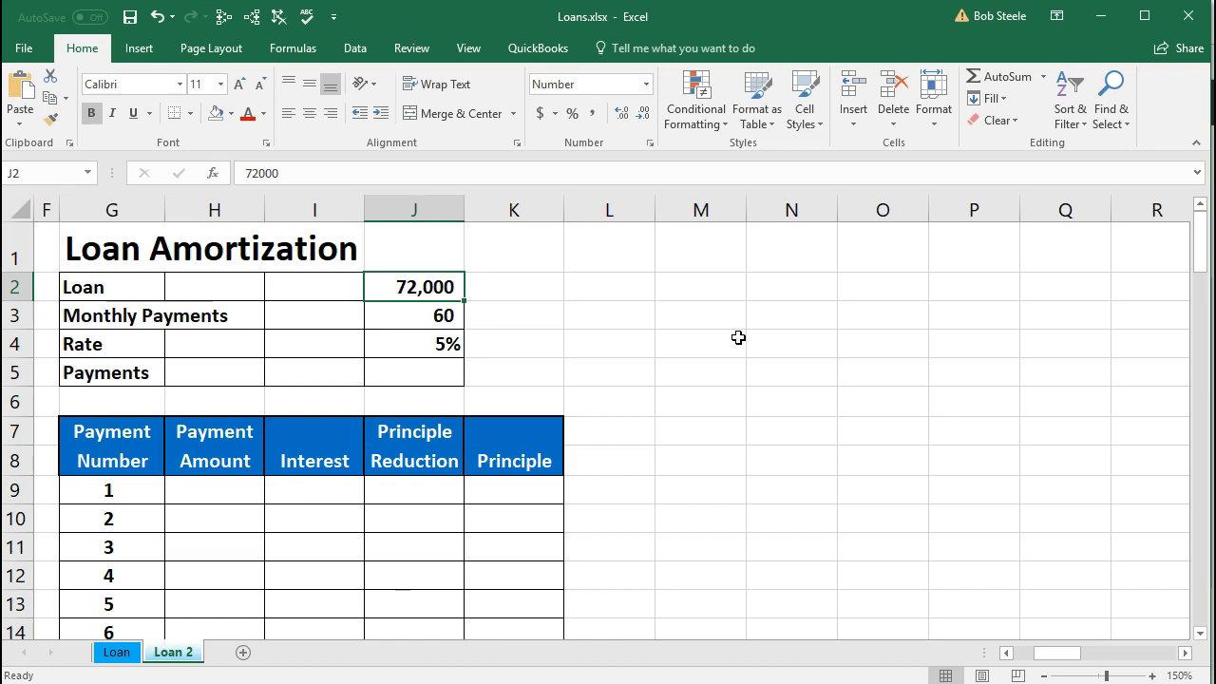
{"action": "key", "text": "Down"}
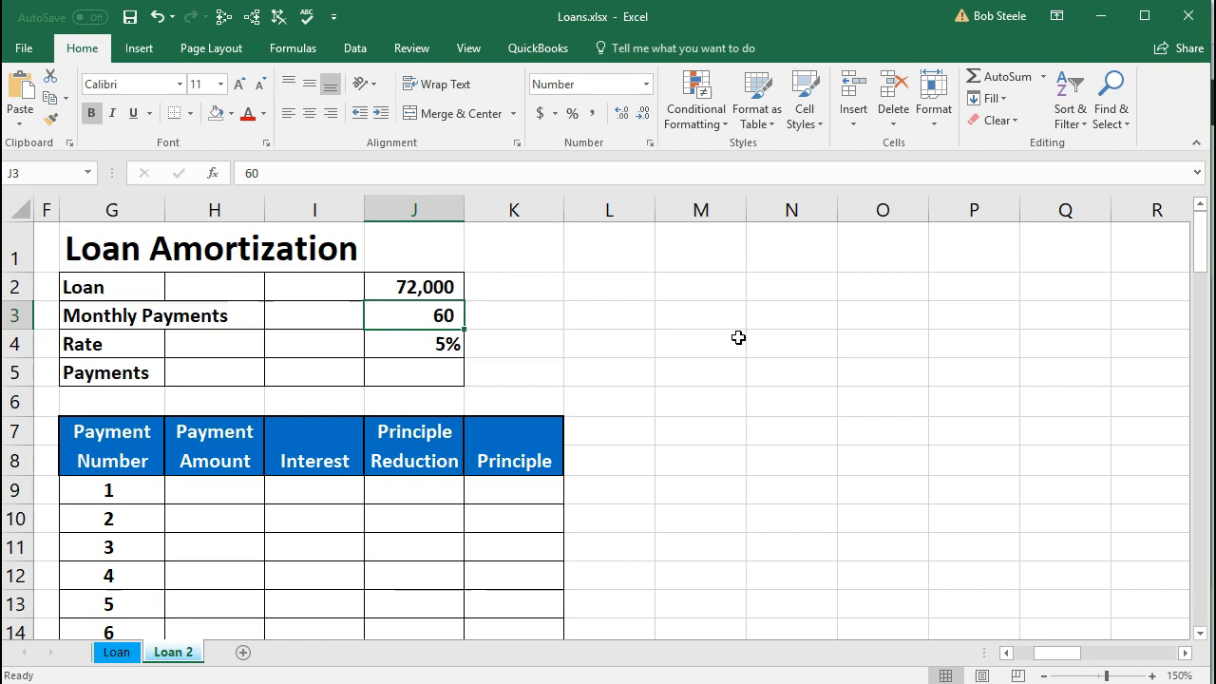
{"action": "key", "text": "Up"}
{"action": "key", "text": "Down"}
{"action": "key", "text": "Down"}
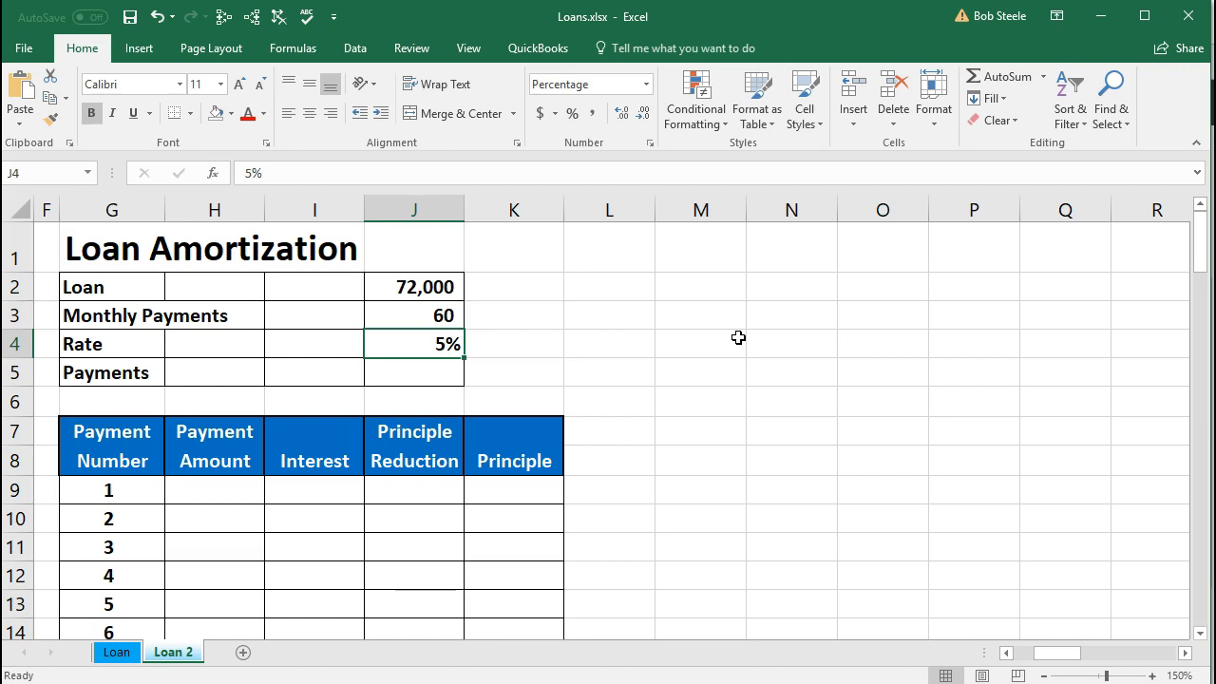
{"action": "key", "text": "Down"}
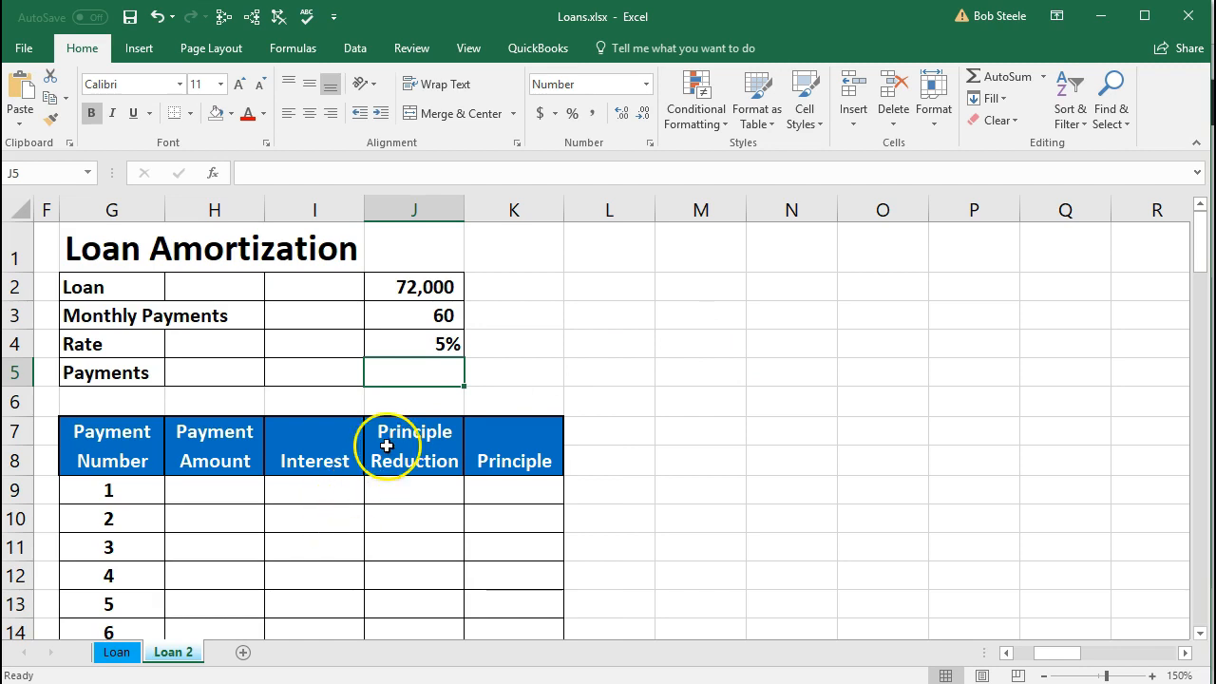
{"action": "left_click", "coordinate": [407, 376]}
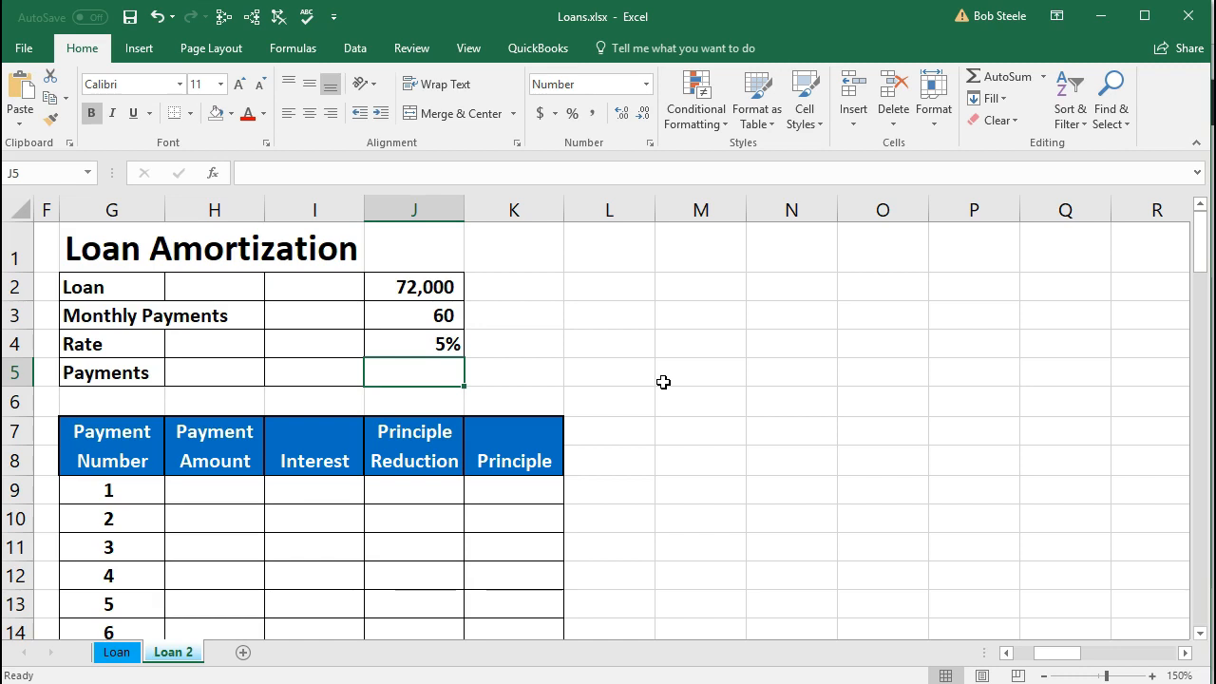
{"action": "left_click", "coordinate": [433, 290]}
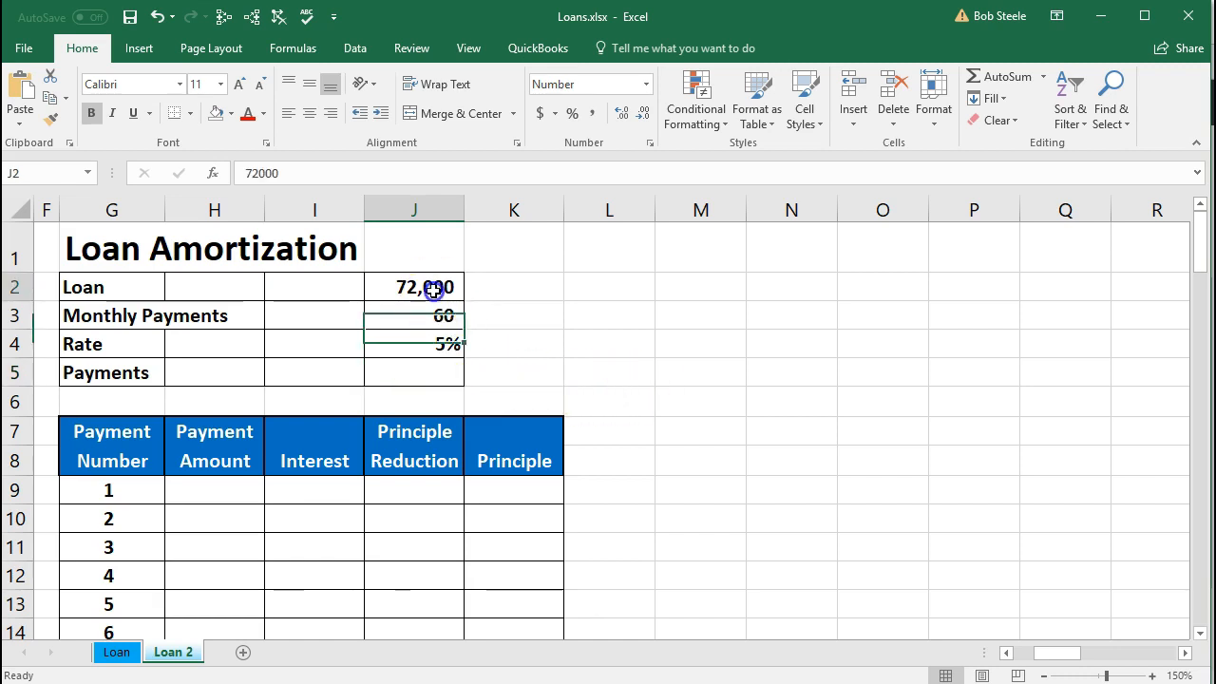
{"action": "key", "text": "Down"}
{"action": "key", "text": "Down"}
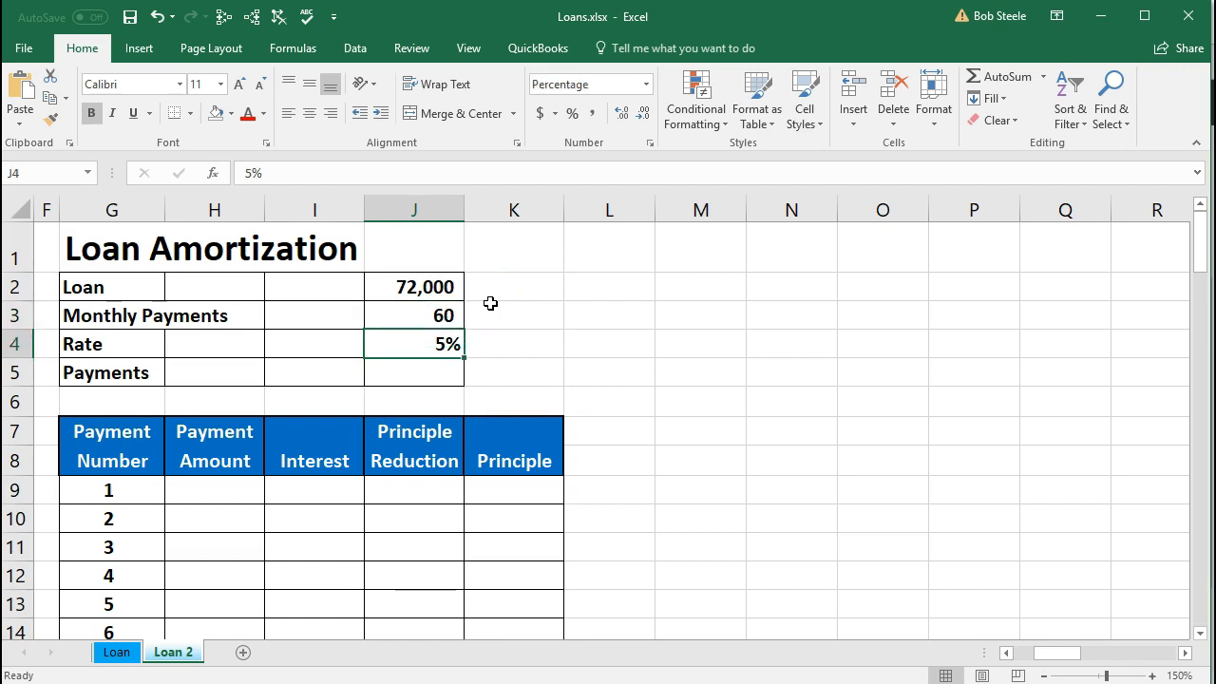
{"action": "key", "text": "Down"}
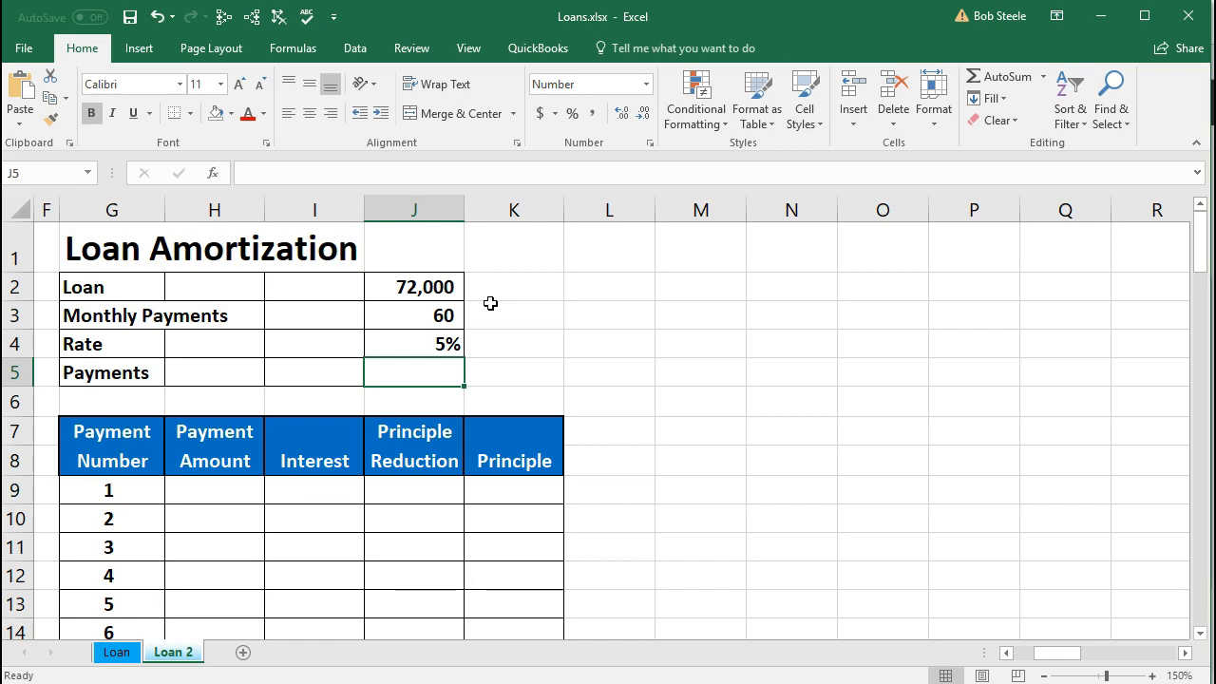
{"action": "left_click", "coordinate": [426, 293]}
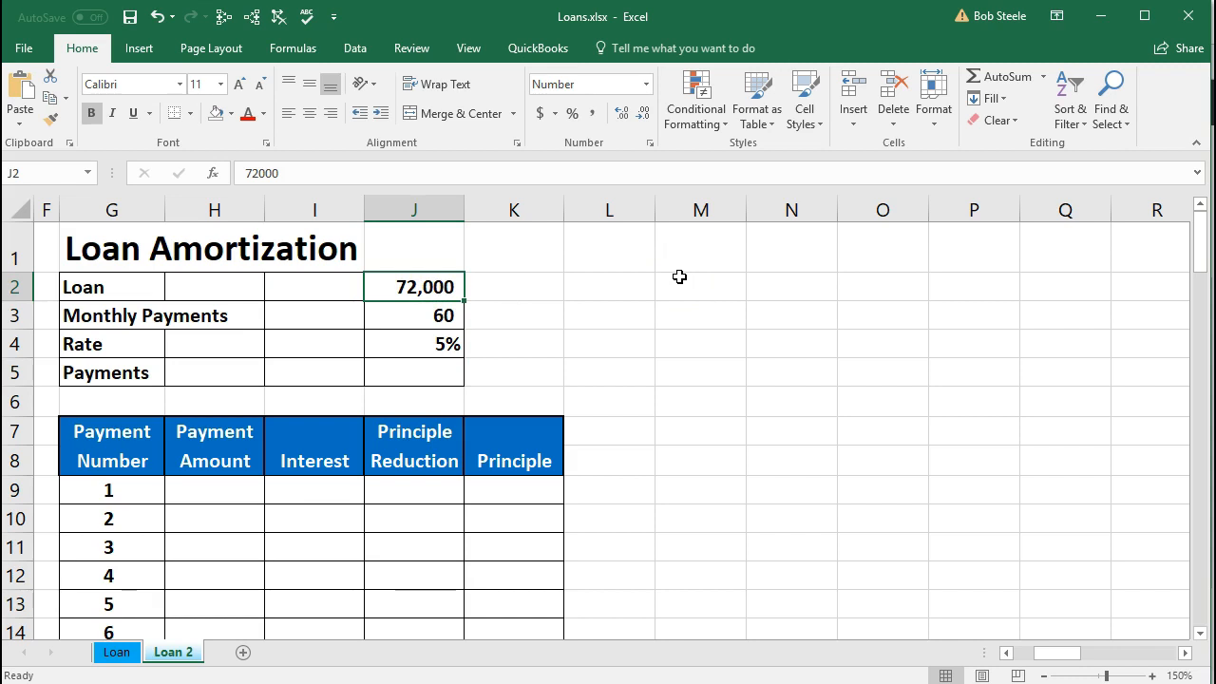
{"action": "key", "text": "Down"}
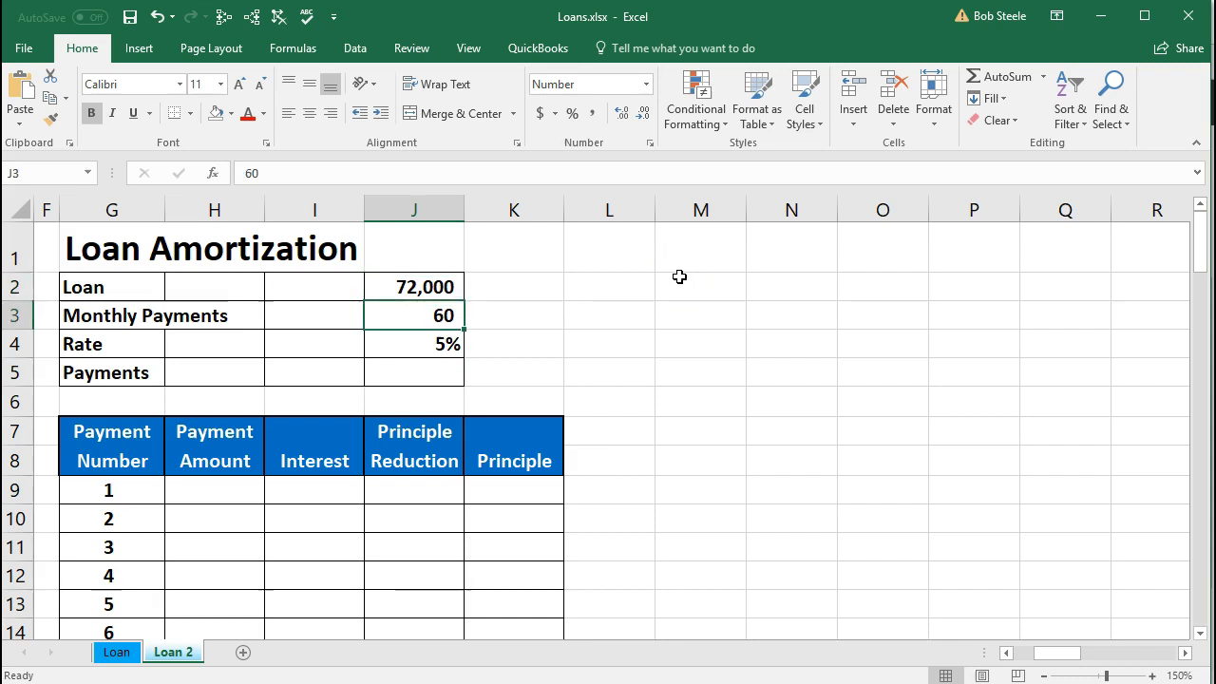
{"action": "key", "text": "Down"}
Search the function library for "Payment" and insert the PMT function into the Payments cell J5
{"action": "key", "text": "Down"}
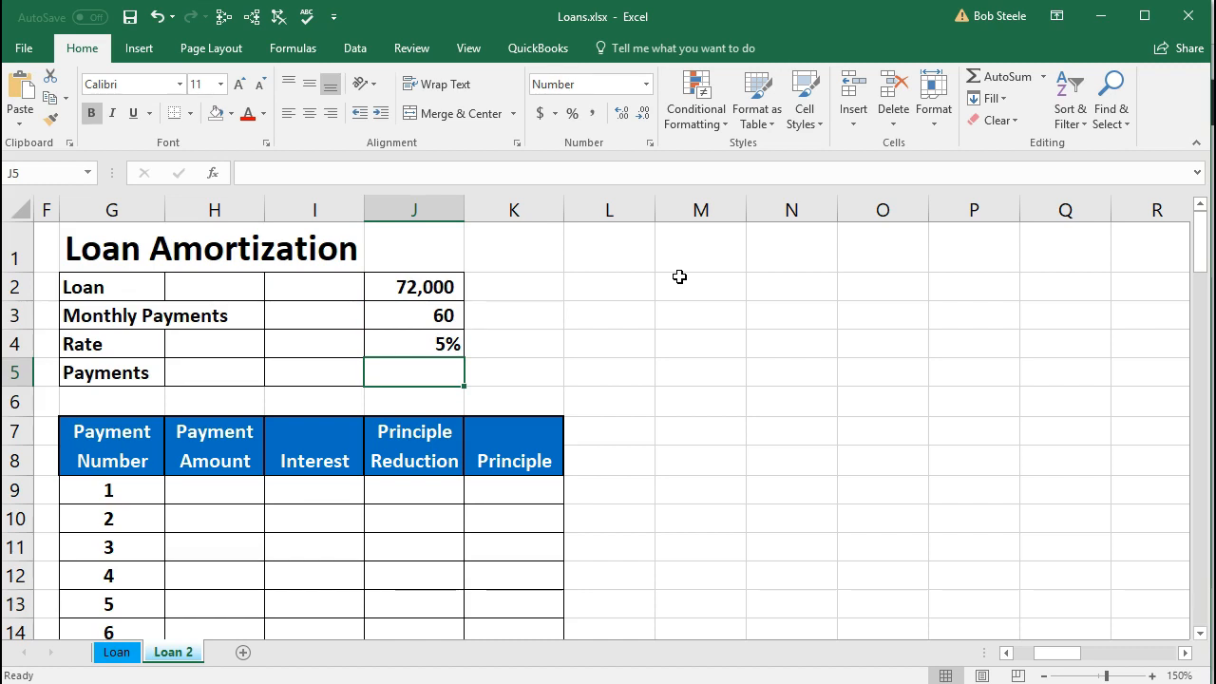
{"action": "left_click", "coordinate": [302, 55]}
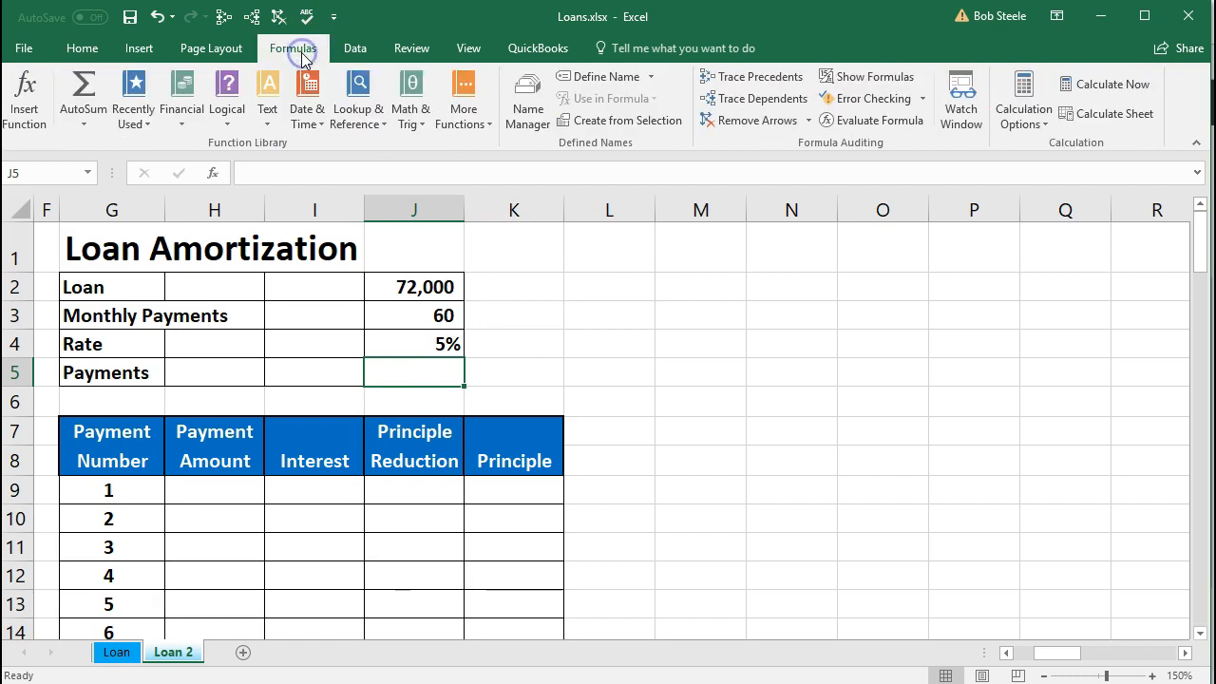
{"action": "left_click", "coordinate": [28, 87]}
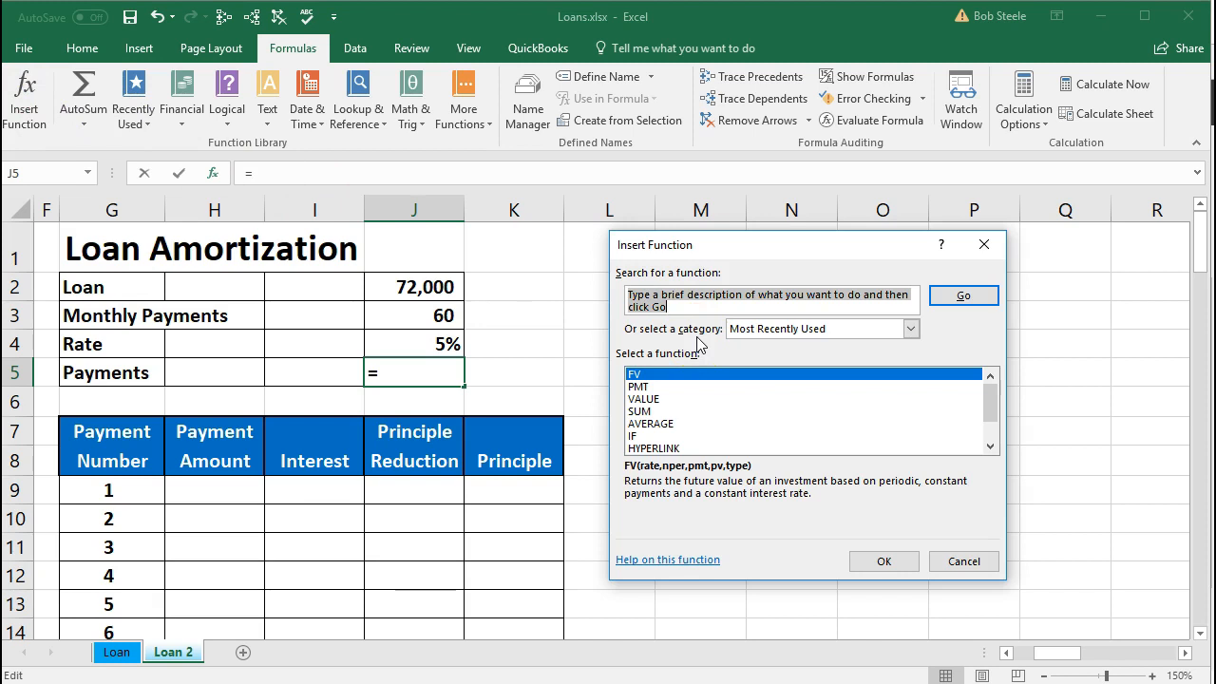
{"action": "type", "text": "Payment"}
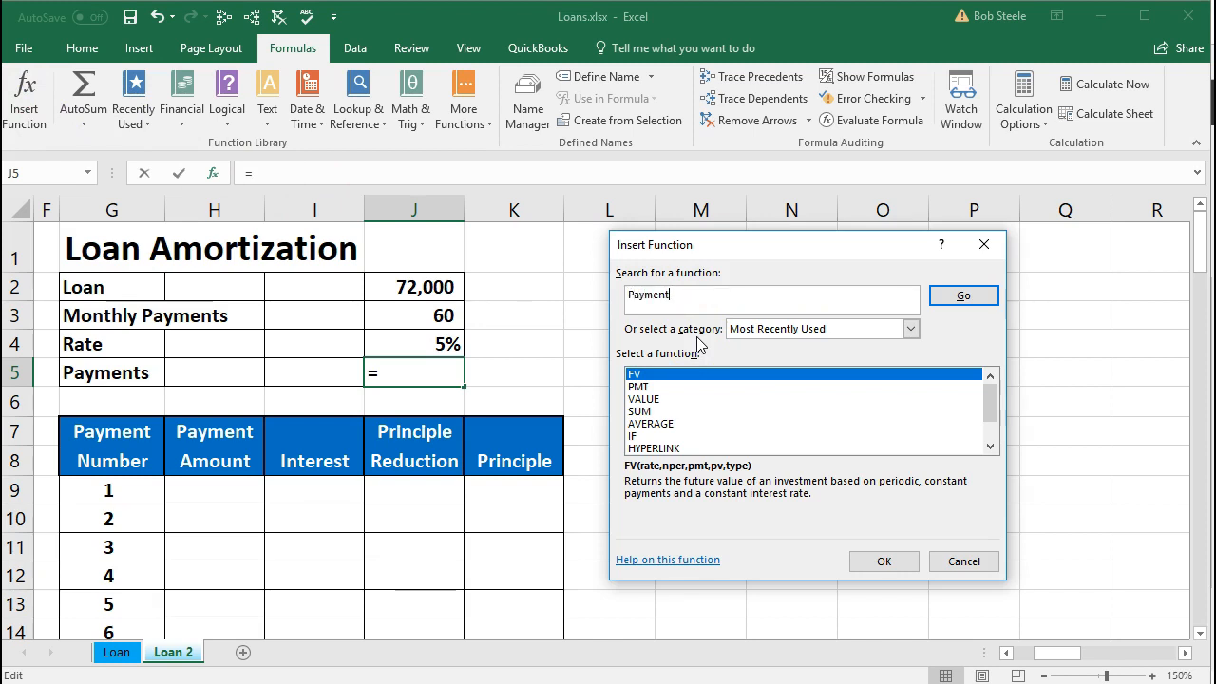
{"action": "key", "text": "Return"}
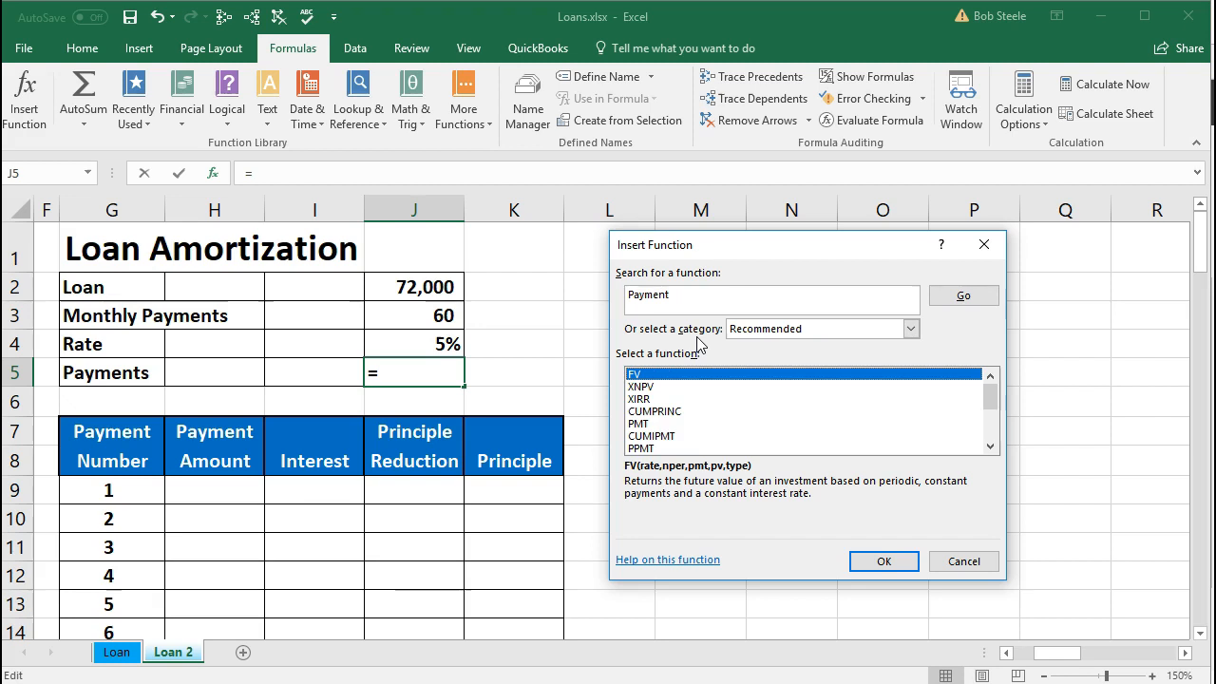
{"action": "left_click", "coordinate": [640, 424]}
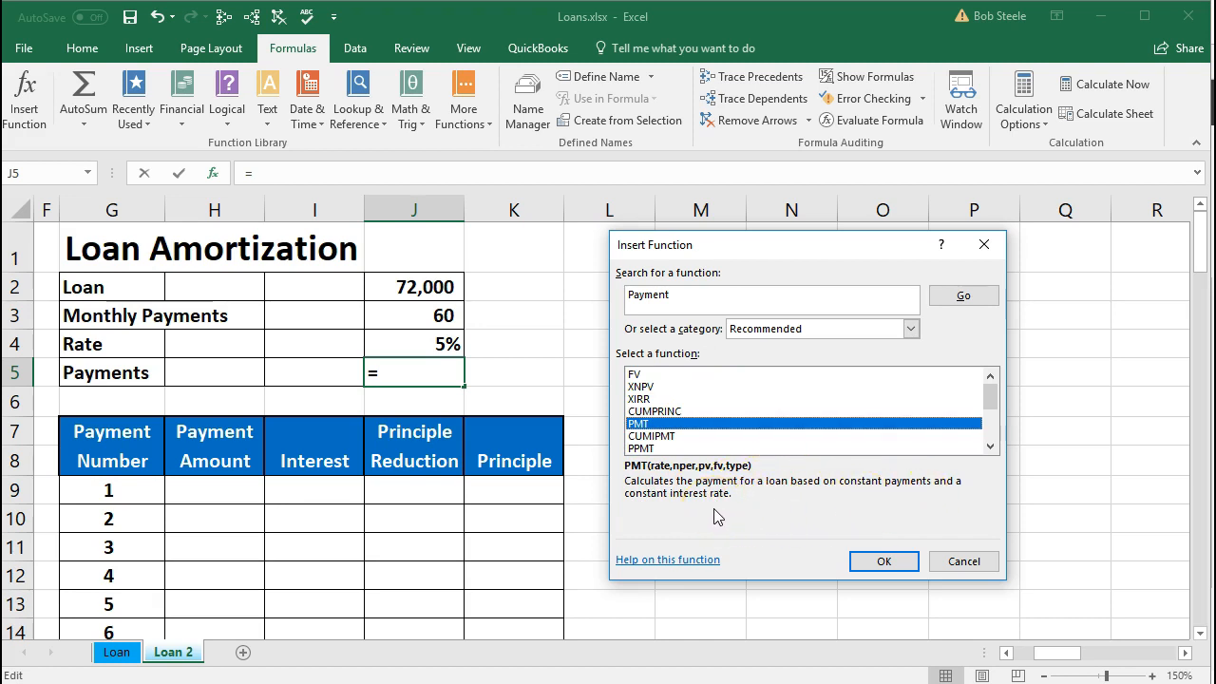
{"action": "left_click", "coordinate": [886, 563]}
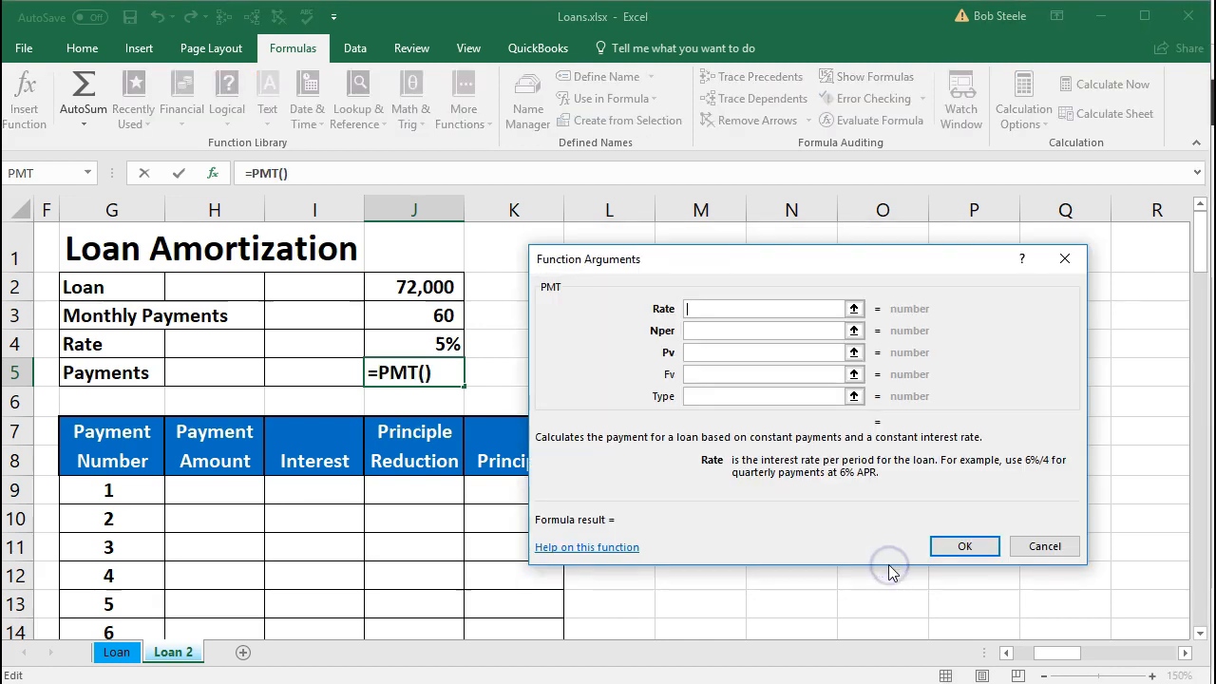
Fill in the PMT arguments with rate J4/12, number of periods J3 and present value J2, and accept the formula in J5
{"action": "left_click_drag", "start_coordinate": [737, 262], "coordinate": [720, 245]}
{"action": "left_click", "coordinate": [674, 291]}
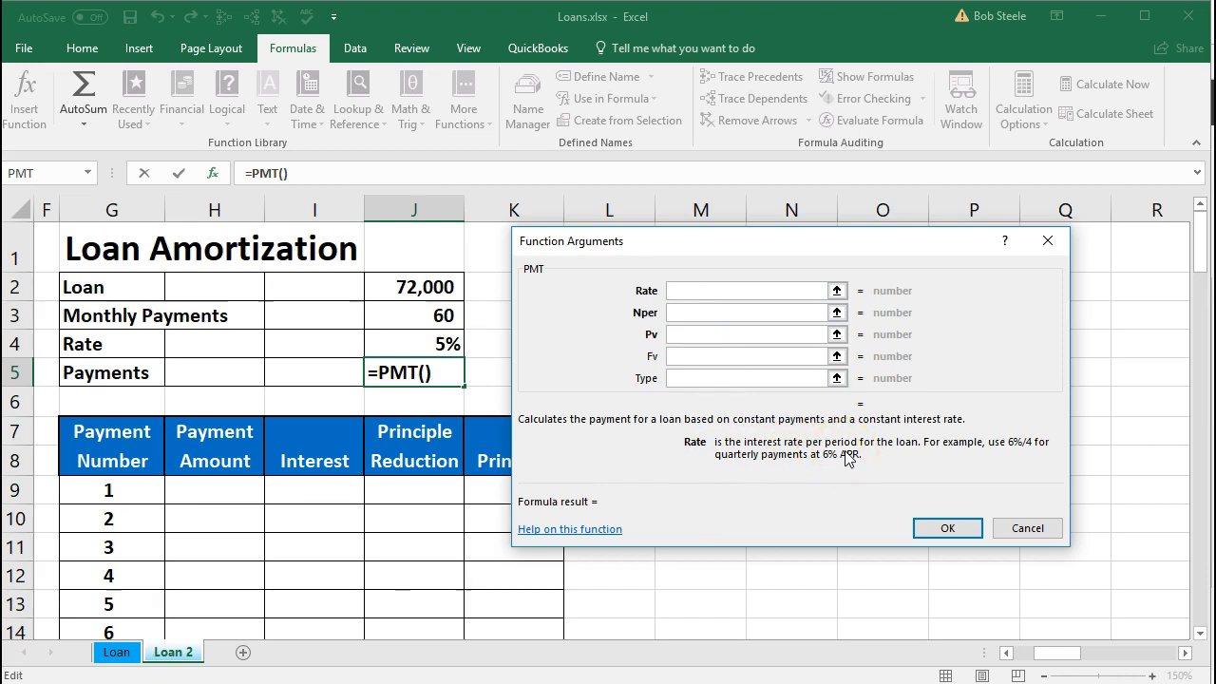
{"action": "left_click", "coordinate": [447, 340]}
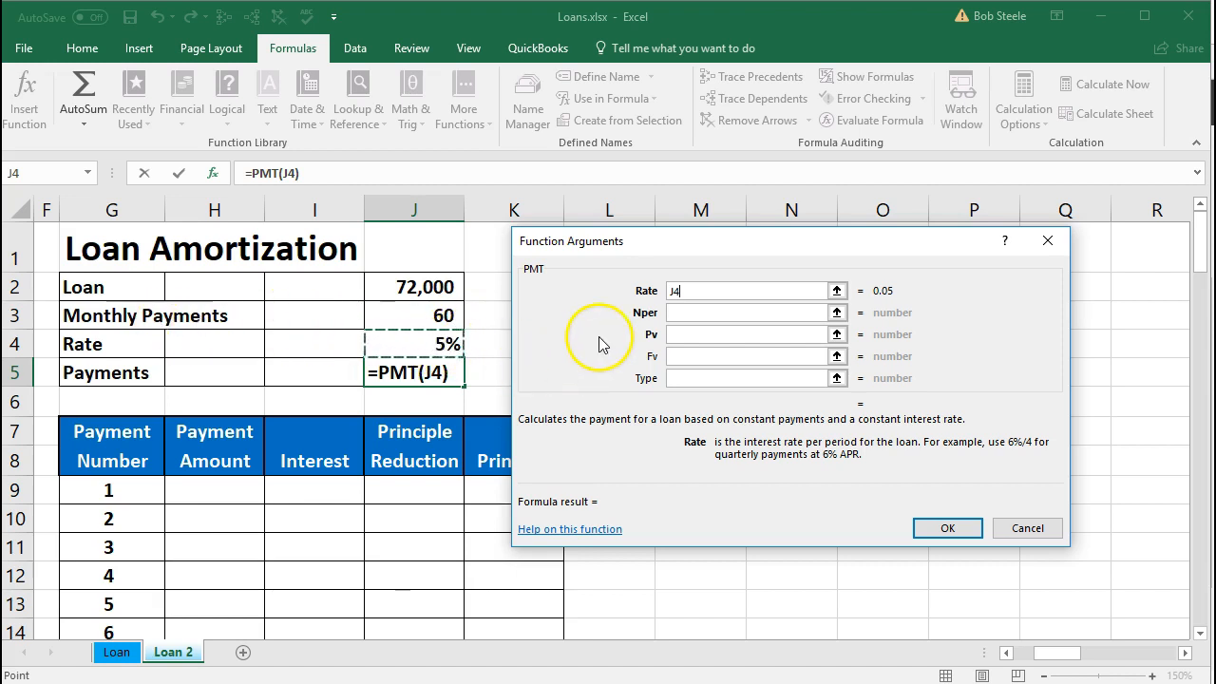
{"action": "type", "text": "/12"}
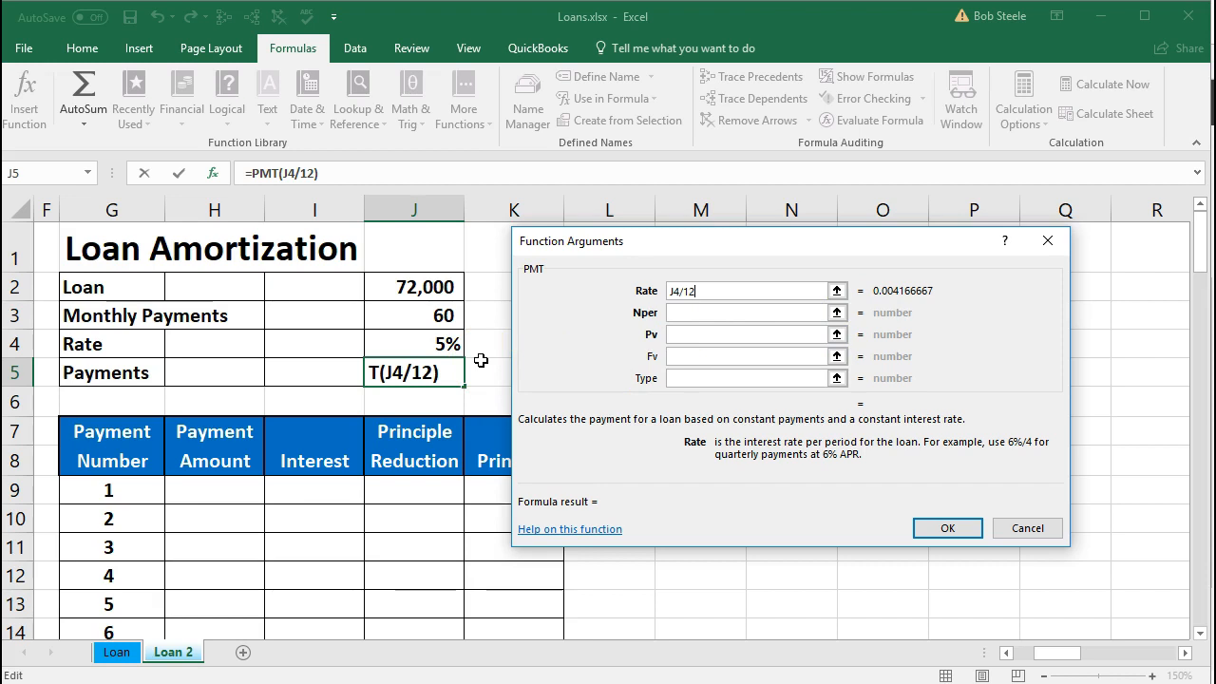
{"action": "key", "text": "Tab"}
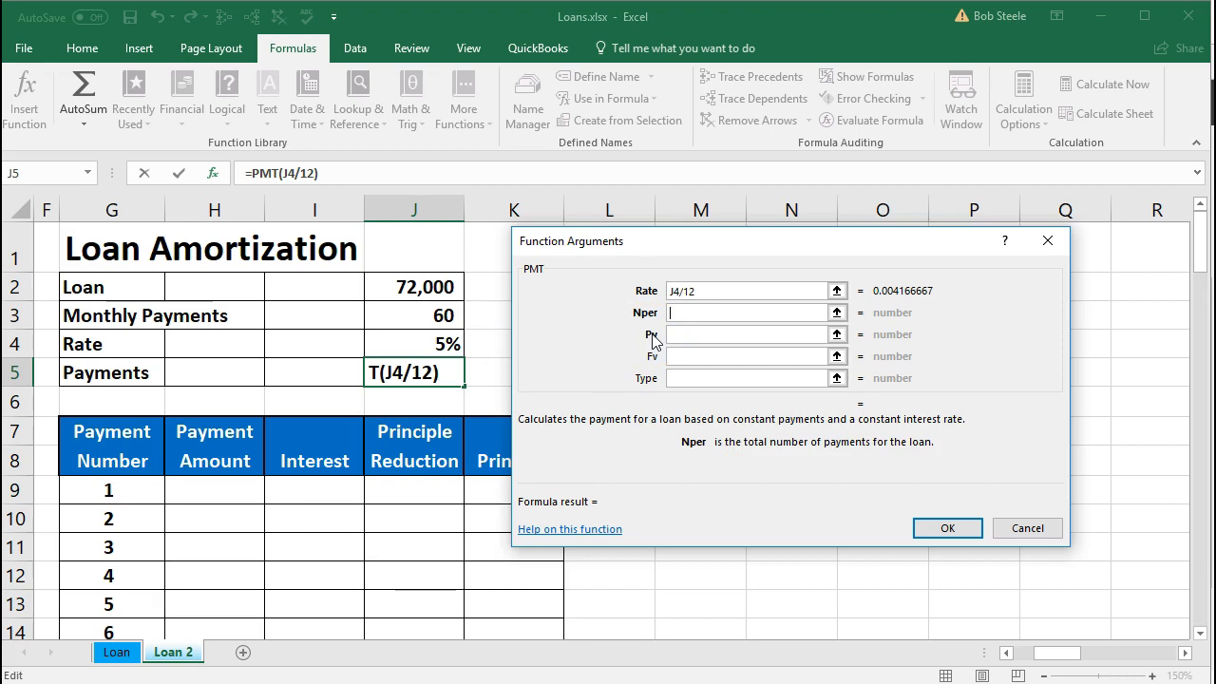
{"action": "left_click", "coordinate": [440, 314]}
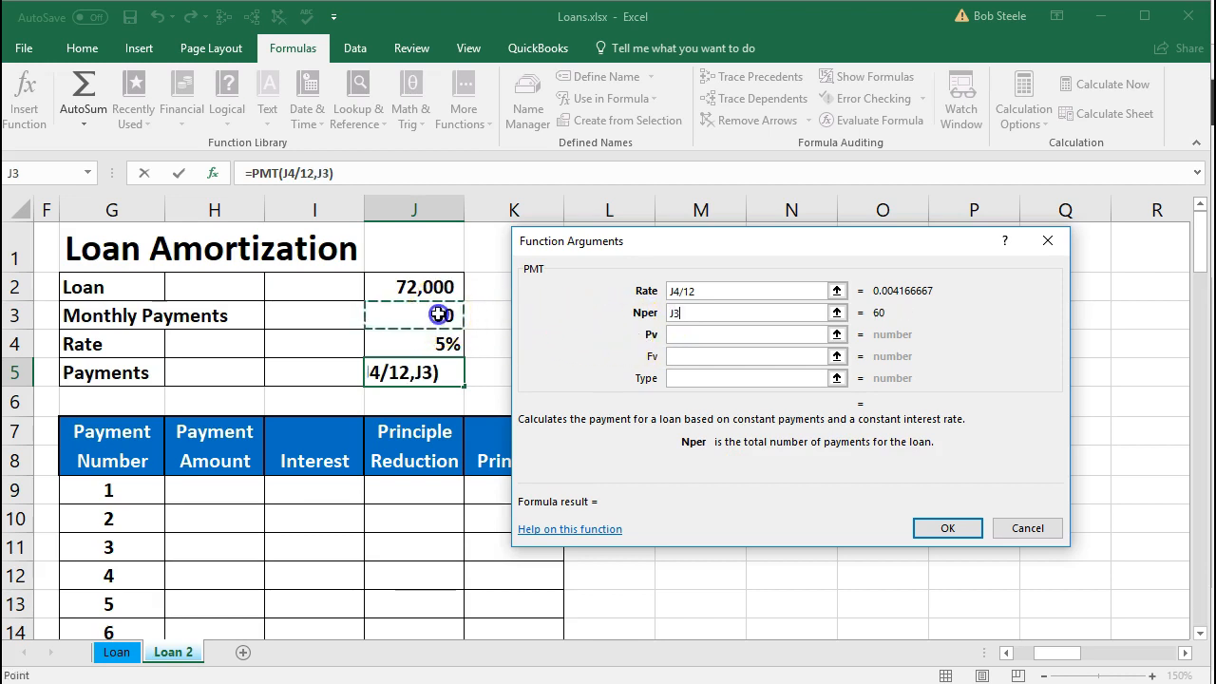
{"action": "left_click", "coordinate": [690, 332]}
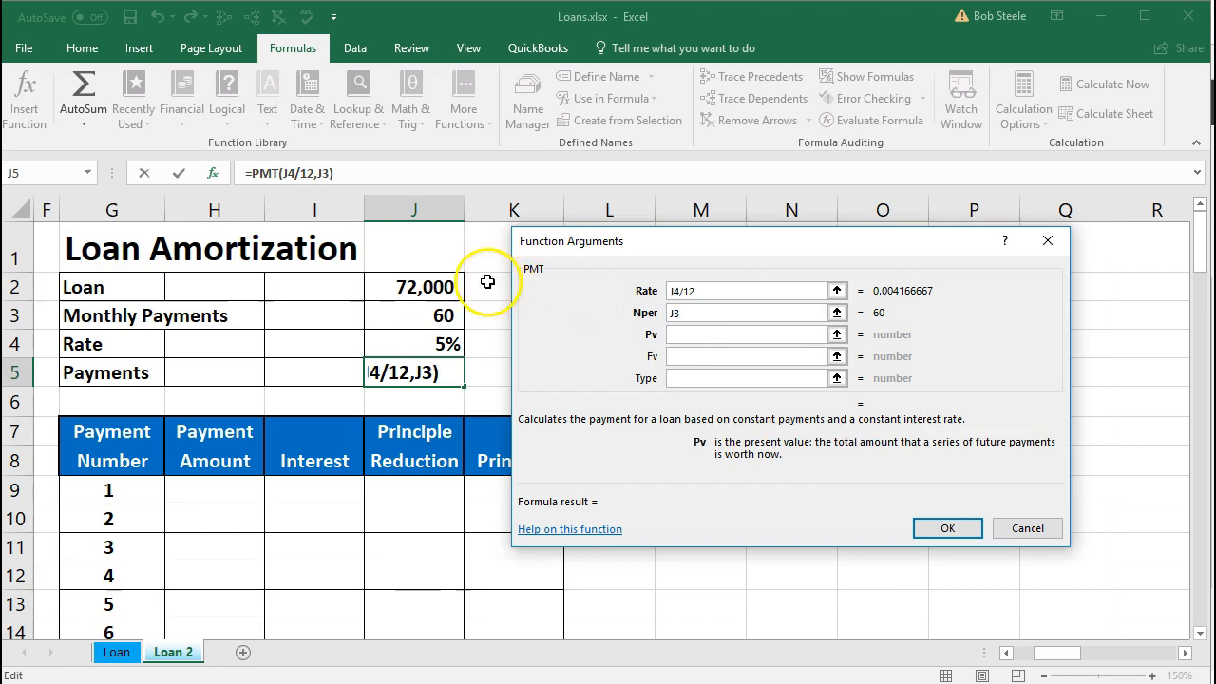
{"action": "left_click", "coordinate": [437, 283]}
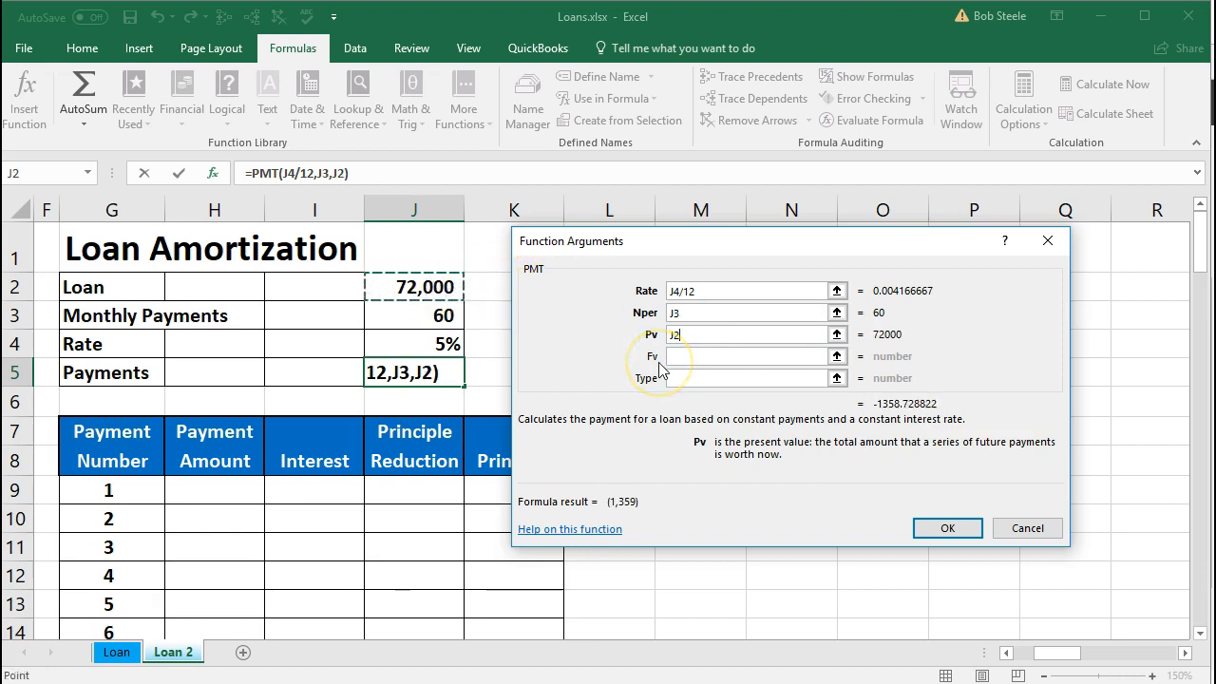
{"action": "left_click", "coordinate": [687, 357]}
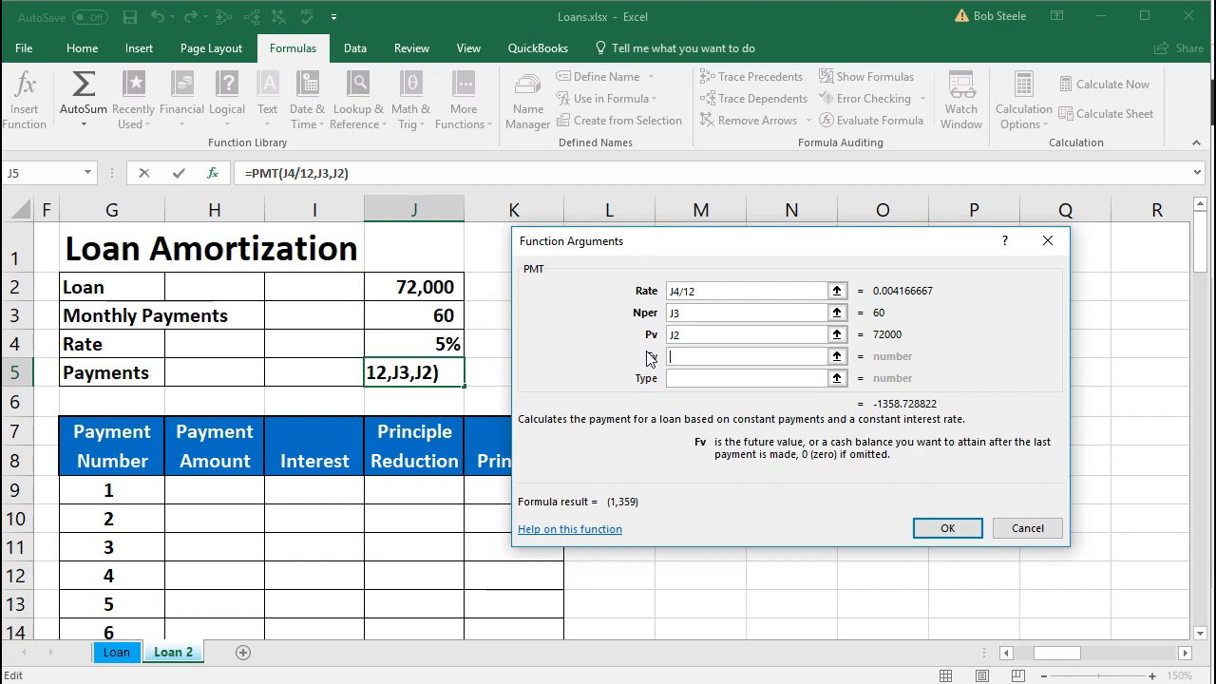
{"action": "left_click", "coordinate": [950, 529]}
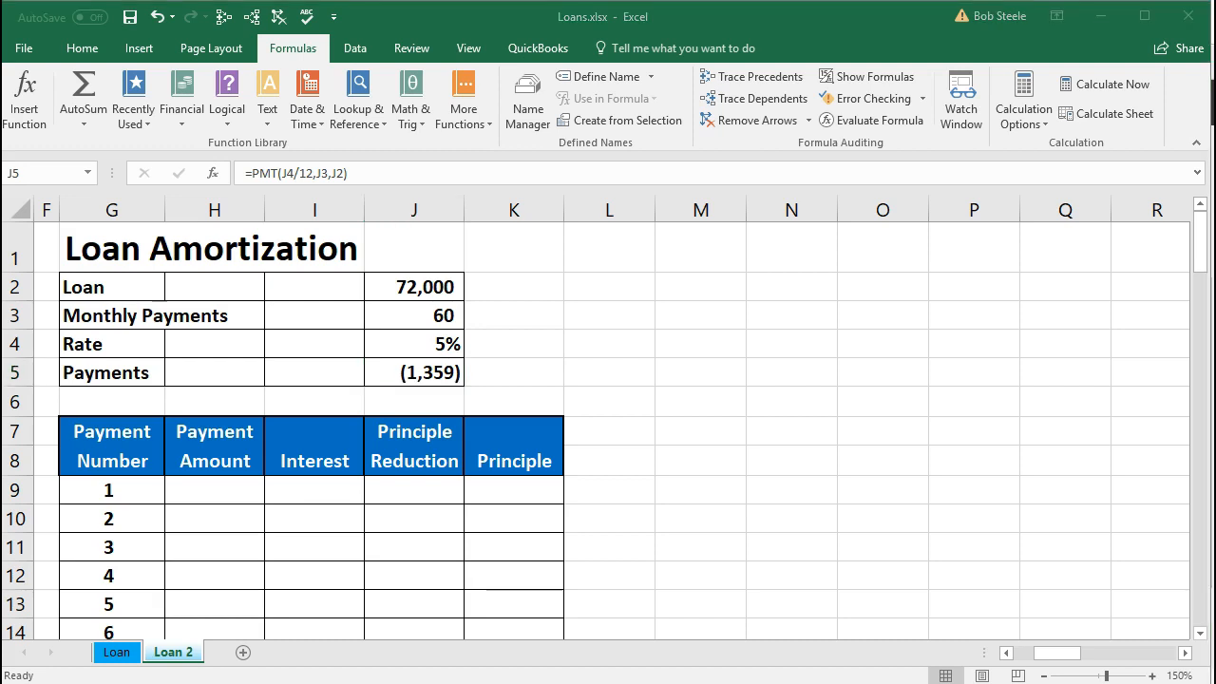
Flip the sign of the payment in J5 by changing its formula to =-PMT(J4/12,J3,J2)
{"action": "left_click", "coordinate": [428, 373]}
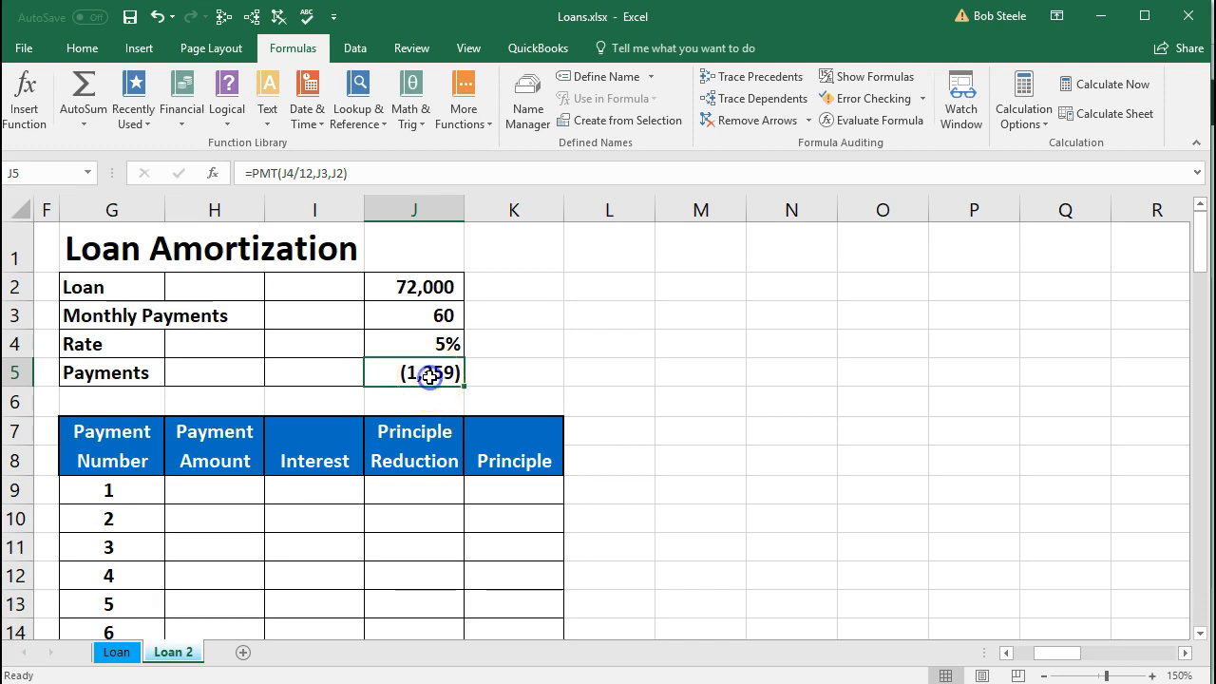
{"action": "double_click", "coordinate": [430, 373]}
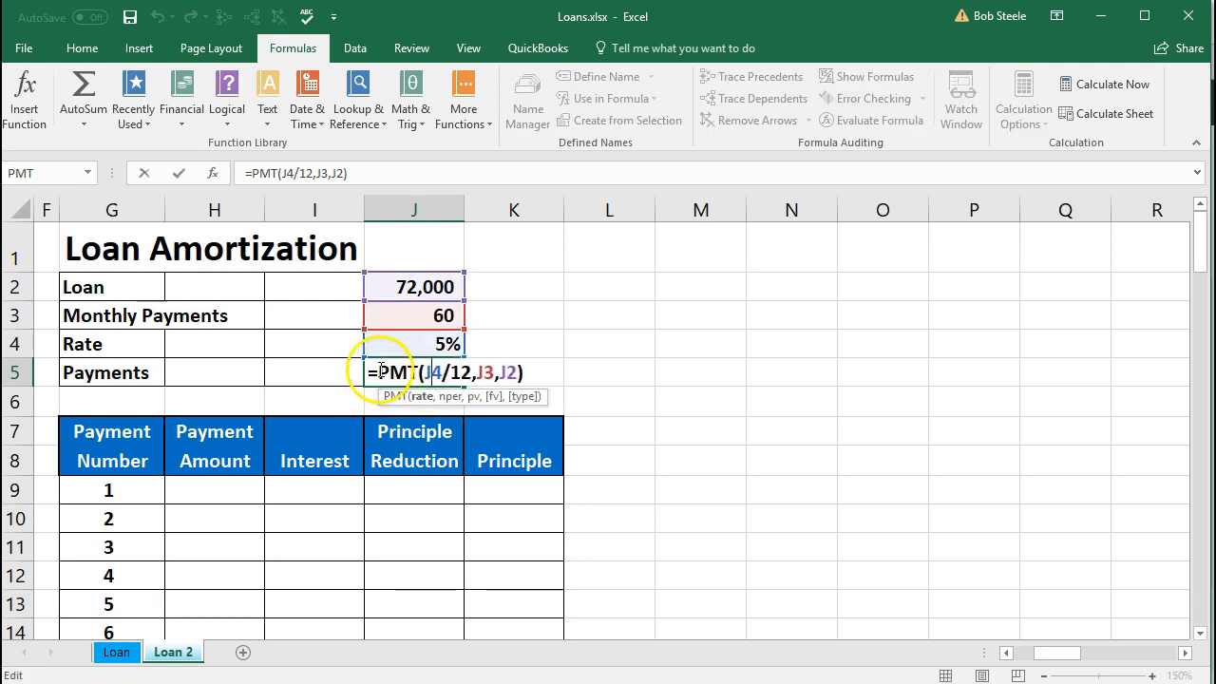
{"action": "left_click", "coordinate": [379, 371]}
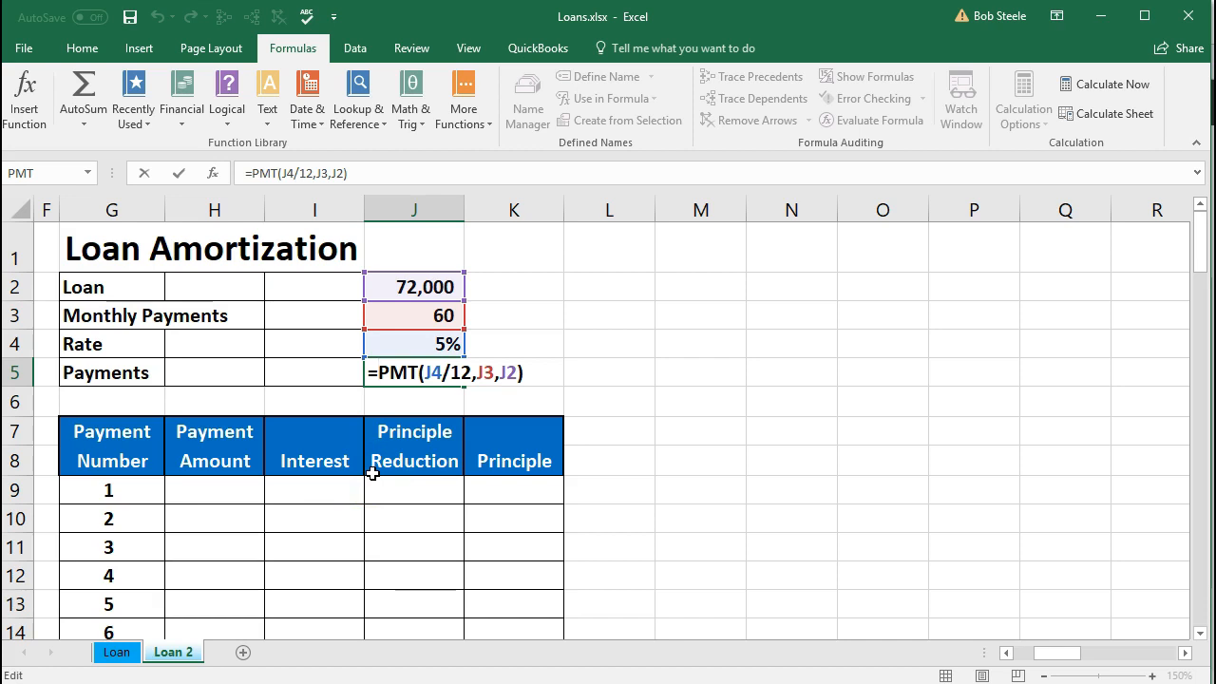
{"action": "type", "text": "-"}
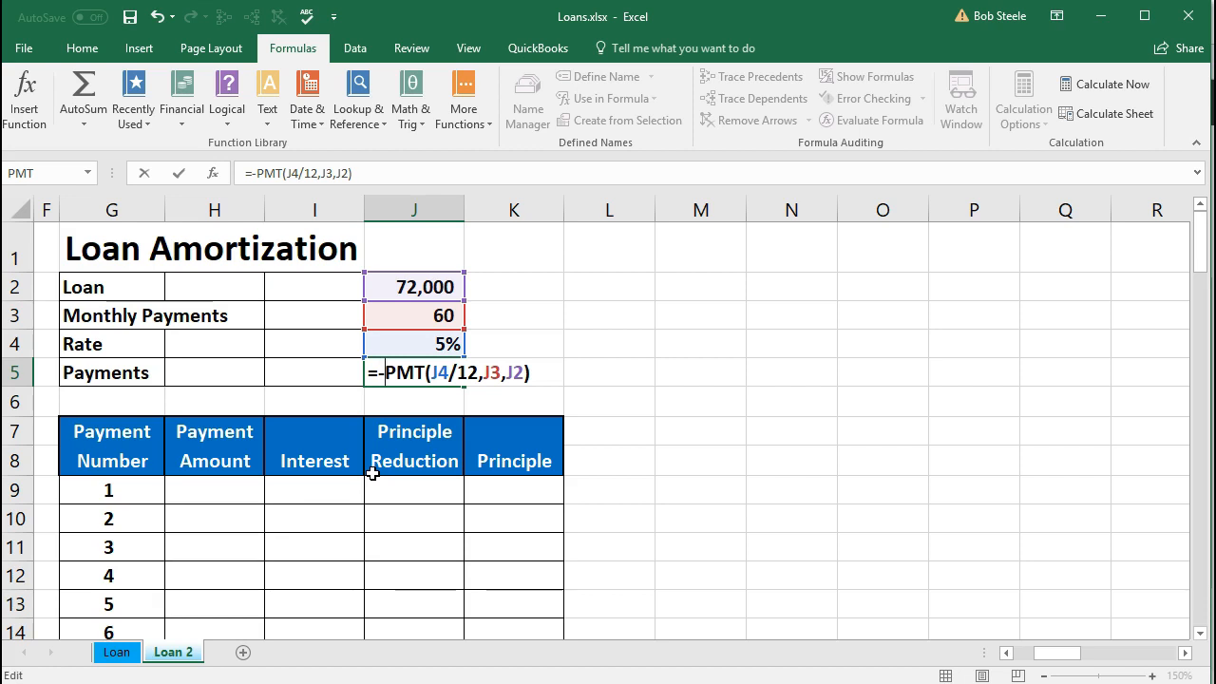
{"action": "key", "text": "Return"}
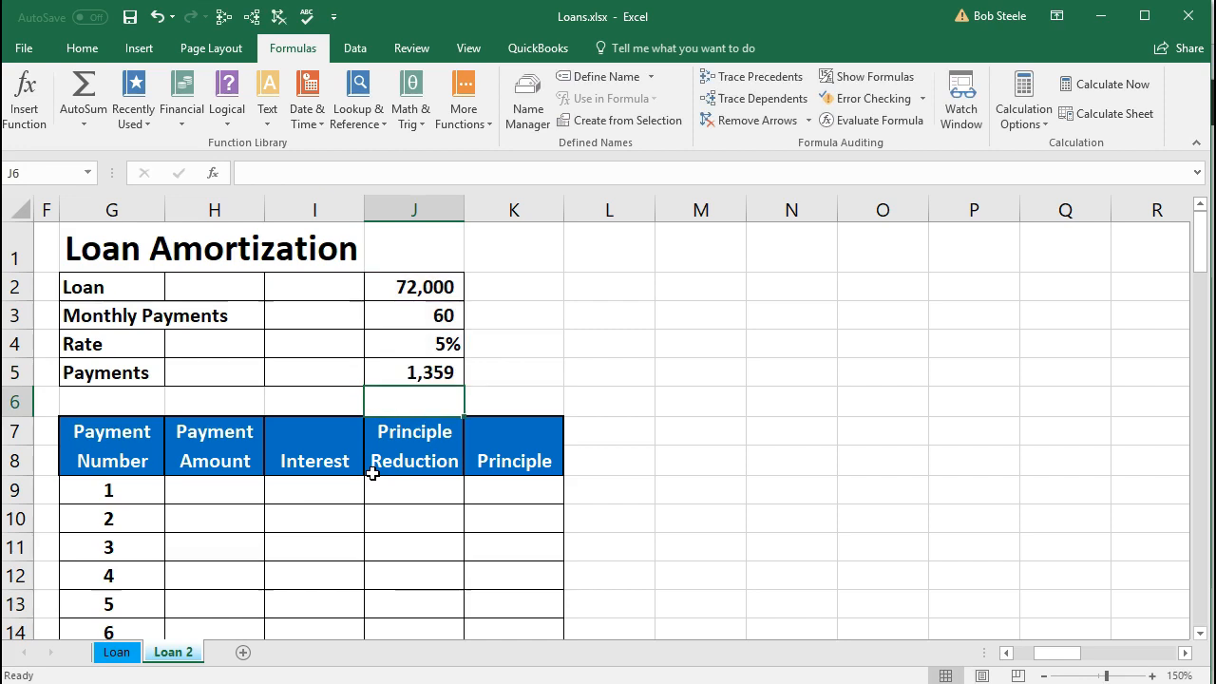
{"action": "left_click", "coordinate": [420, 374]}
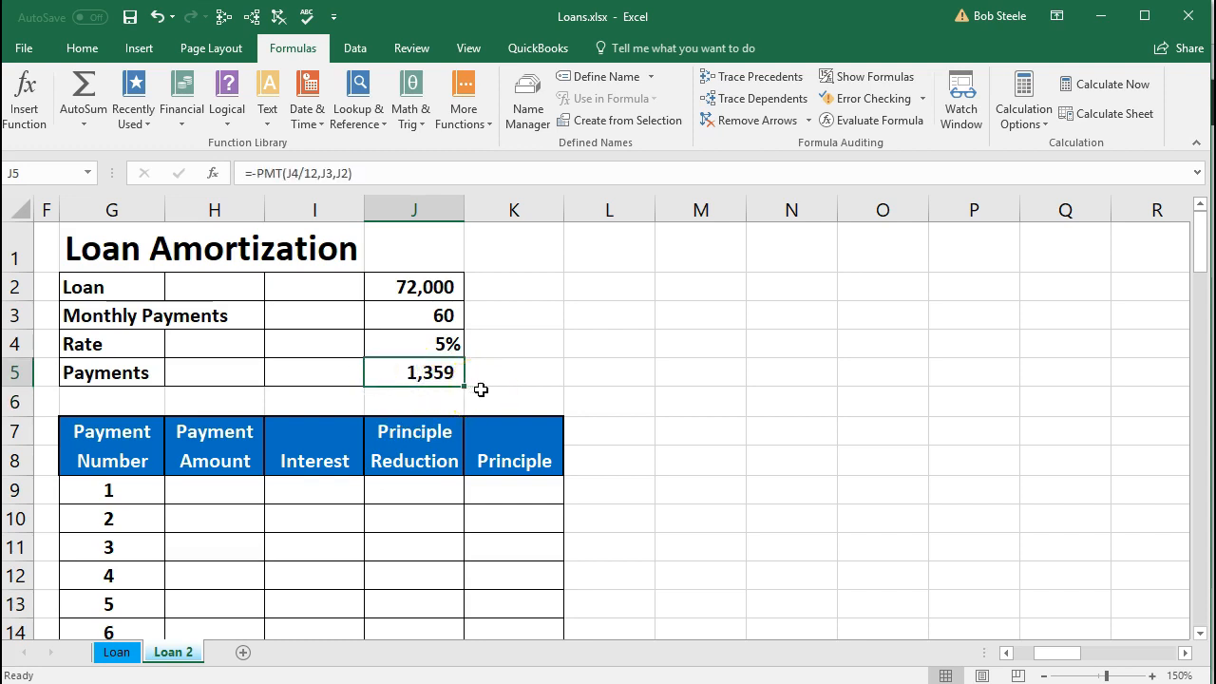
Enter =J5 in H9 as the payment amount for payment number 1
{"action": "left_click", "coordinate": [239, 496]}
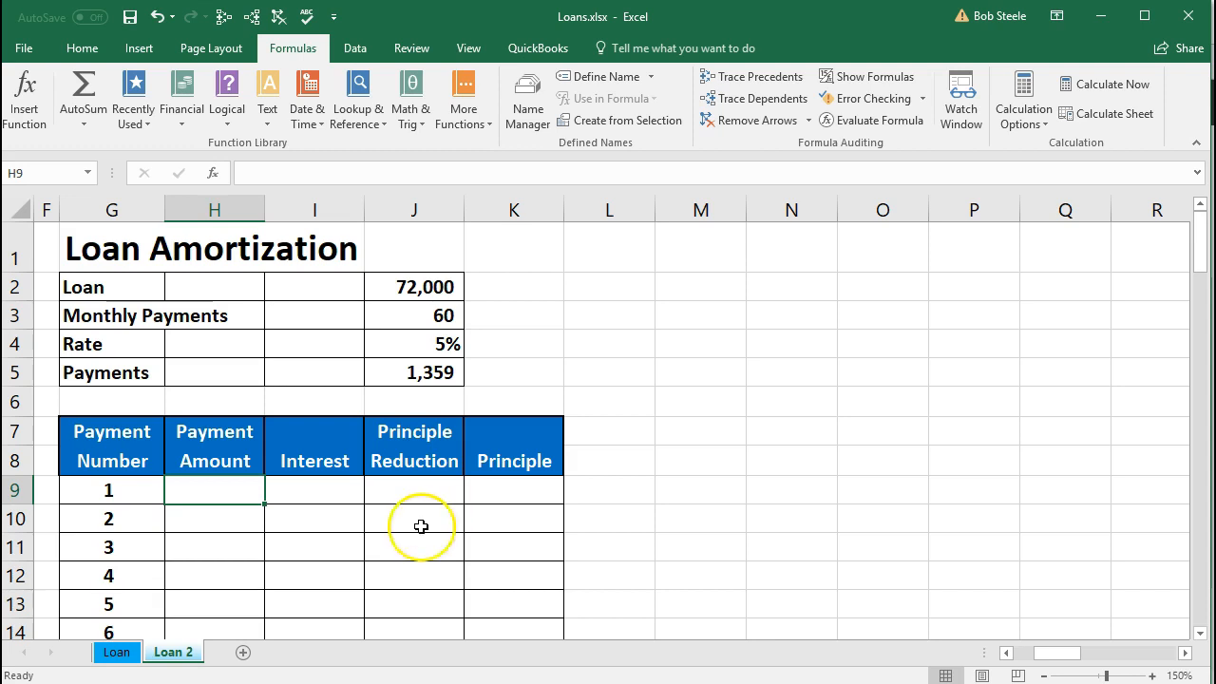
{"action": "type", "text": "="}
{"action": "key", "text": "Right"}
{"action": "key", "text": "Right"}
{"action": "key", "text": "Up"}
{"action": "key", "text": "Up"}
{"action": "key", "text": "Up"}
{"action": "key", "text": "Up"}
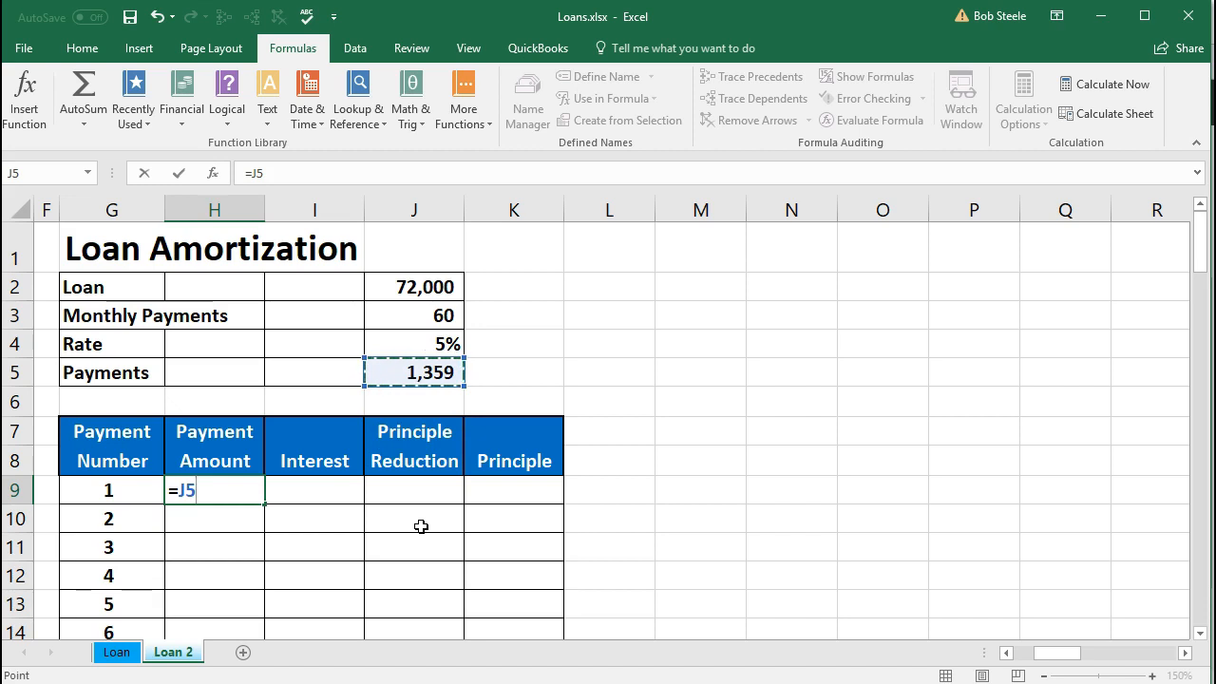
{"action": "key", "text": "Return"}
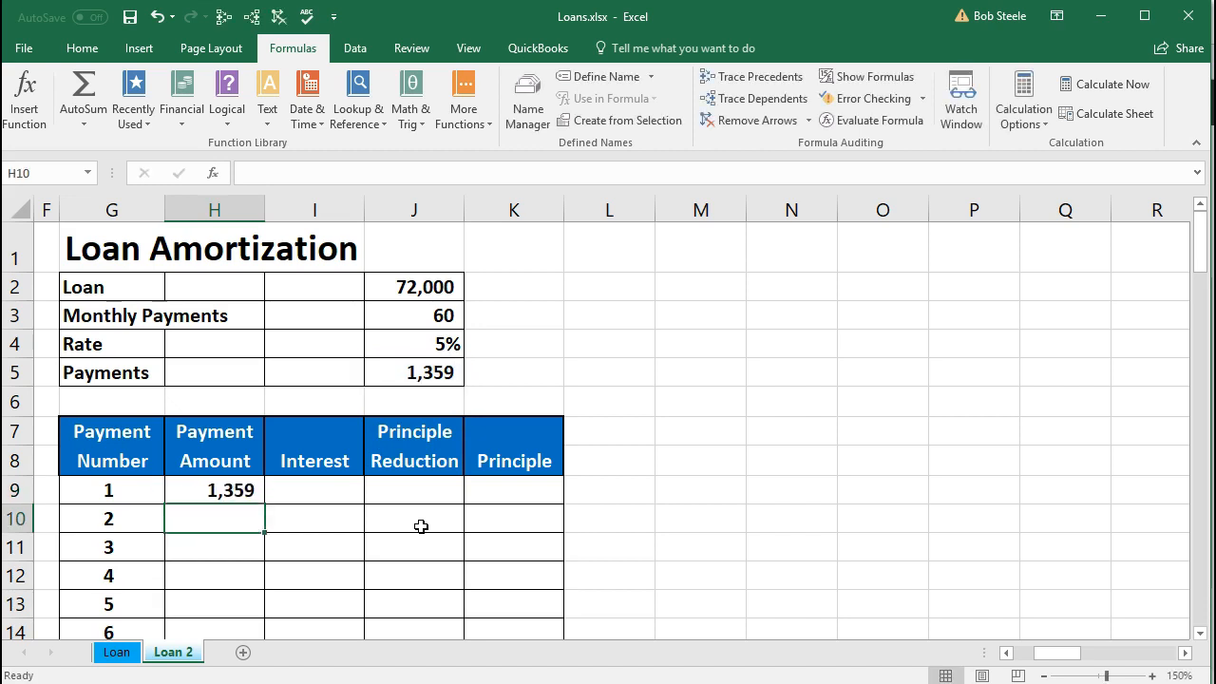
Enter =H9 in H10 for the second payment amount and fill the formula down to H11
{"action": "type", "text": "="}
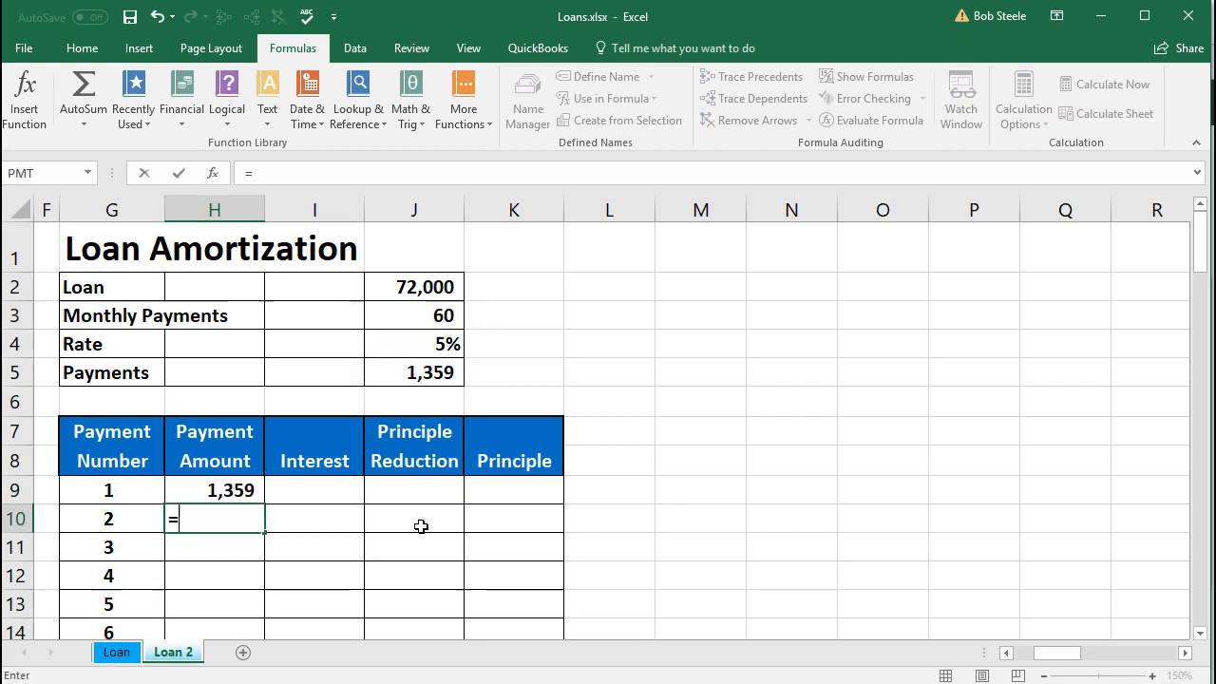
{"action": "left_click", "coordinate": [246, 490]}
{"action": "key", "text": "Return"}
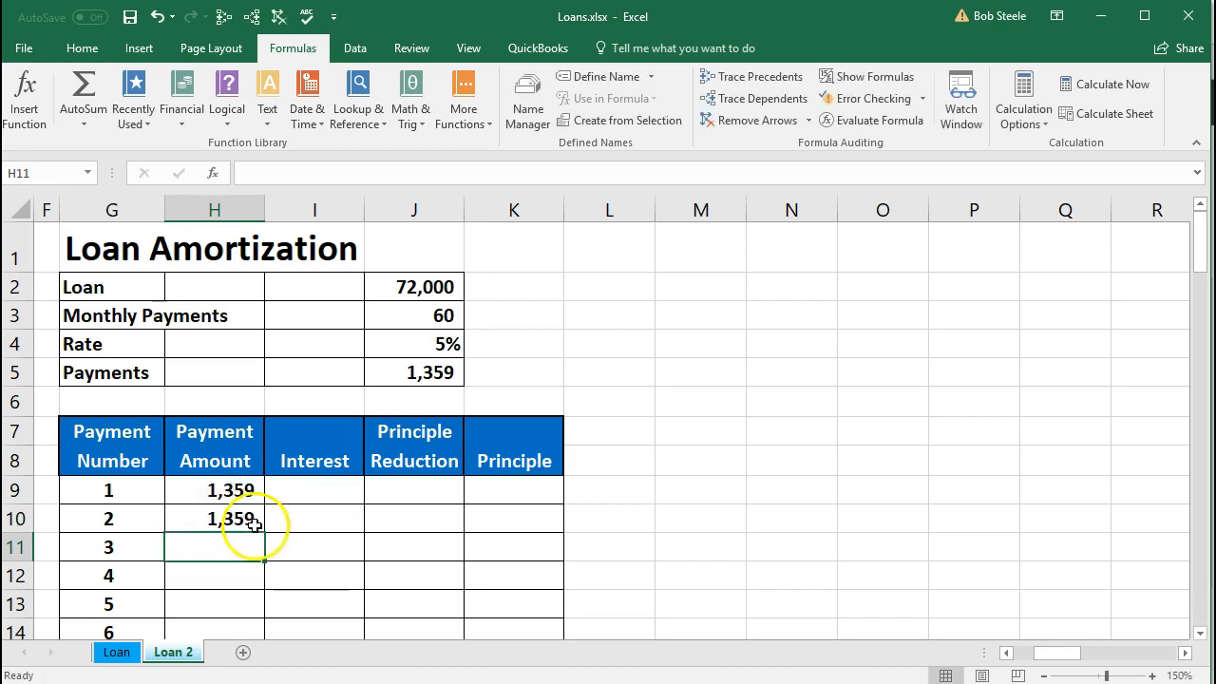
{"action": "left_click", "coordinate": [245, 519]}
{"action": "left_click_drag", "start_coordinate": [265, 533], "coordinate": [255, 555]}
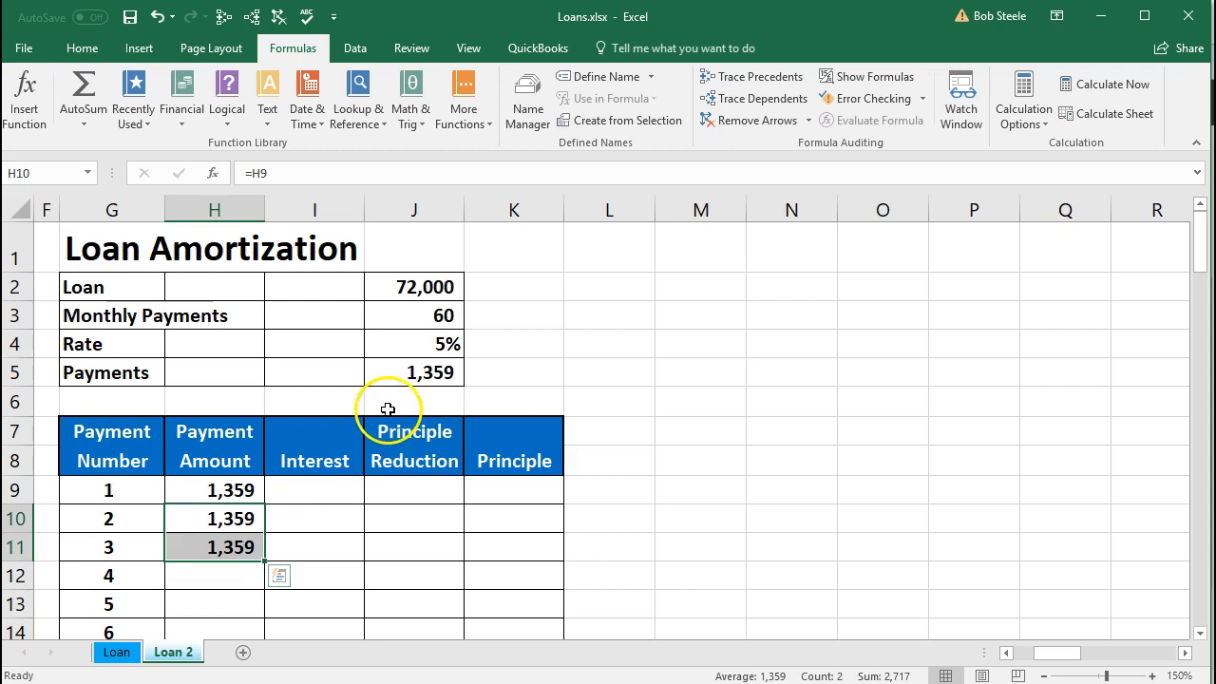
Check the payment formulas in J5 and H11, and fill H11 down to payment number 60 in H68
{"action": "left_click", "coordinate": [412, 373]}
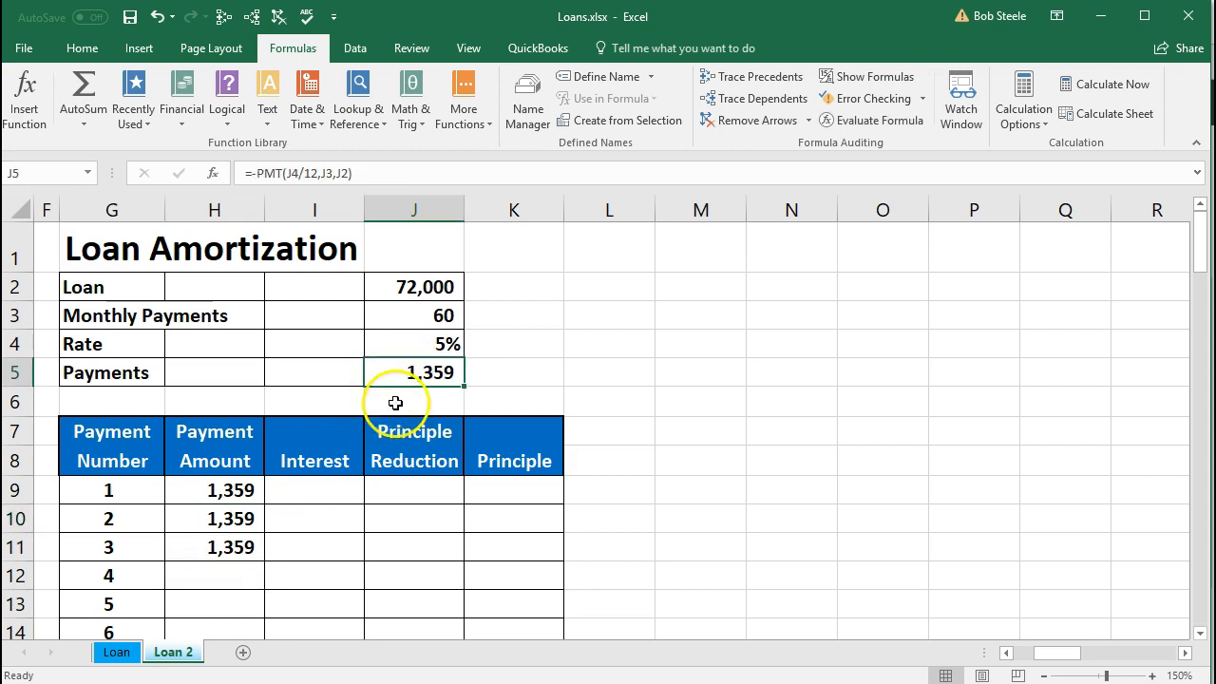
{"action": "left_click", "coordinate": [245, 549]}
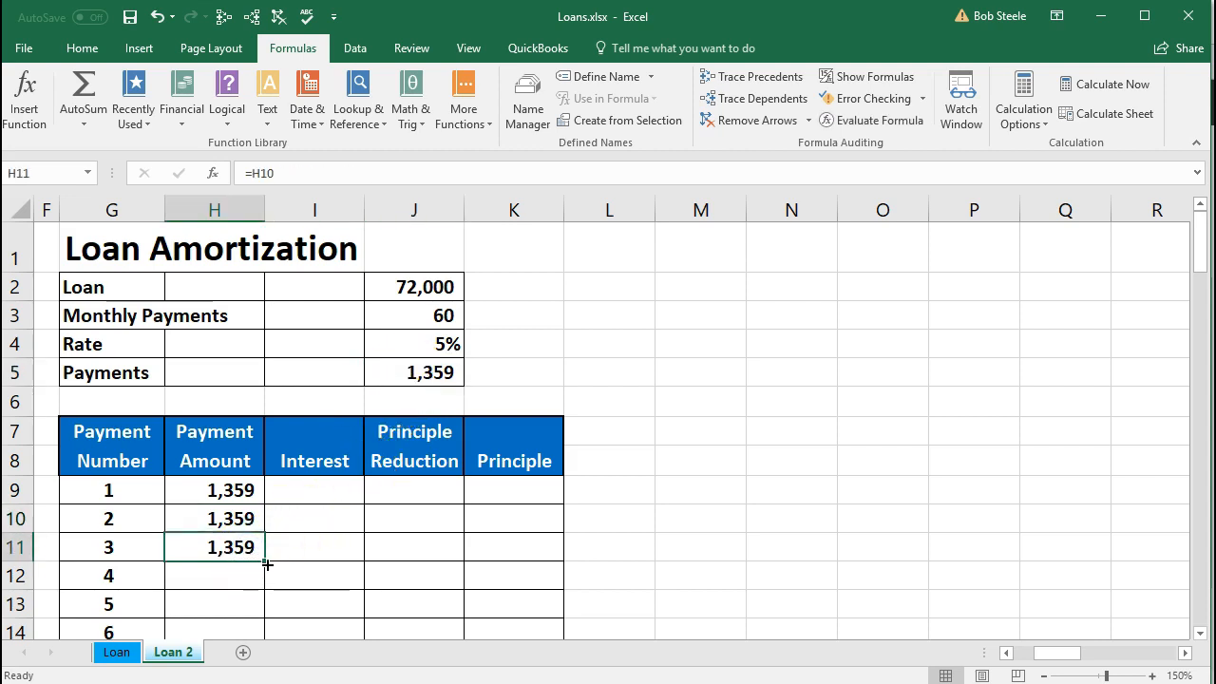
{"action": "left_click_drag", "start_coordinate": [267, 563], "coordinate": [251, 592]}
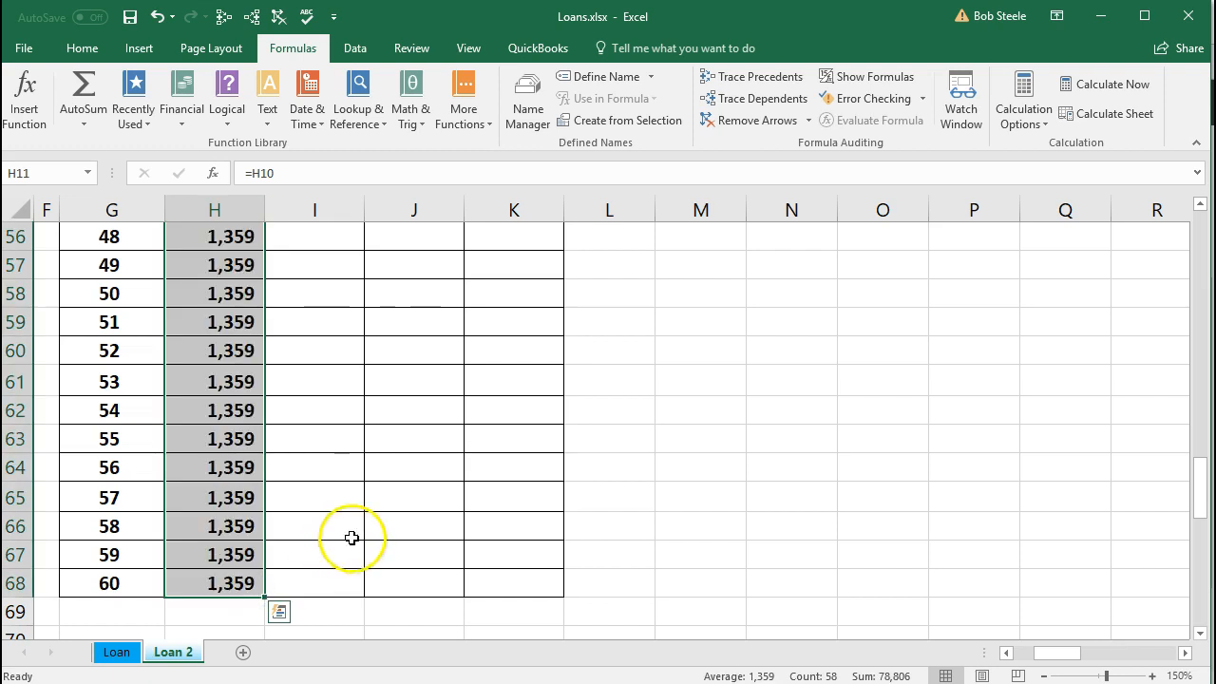
Select the first Interest cell I9, then switch to Calculator and work out one month's interest as 72,000 × 0.05 ÷ 12
{"action": "scroll", "coordinate": [362, 530], "scroll_direction": "up", "scroll_amount": 12}
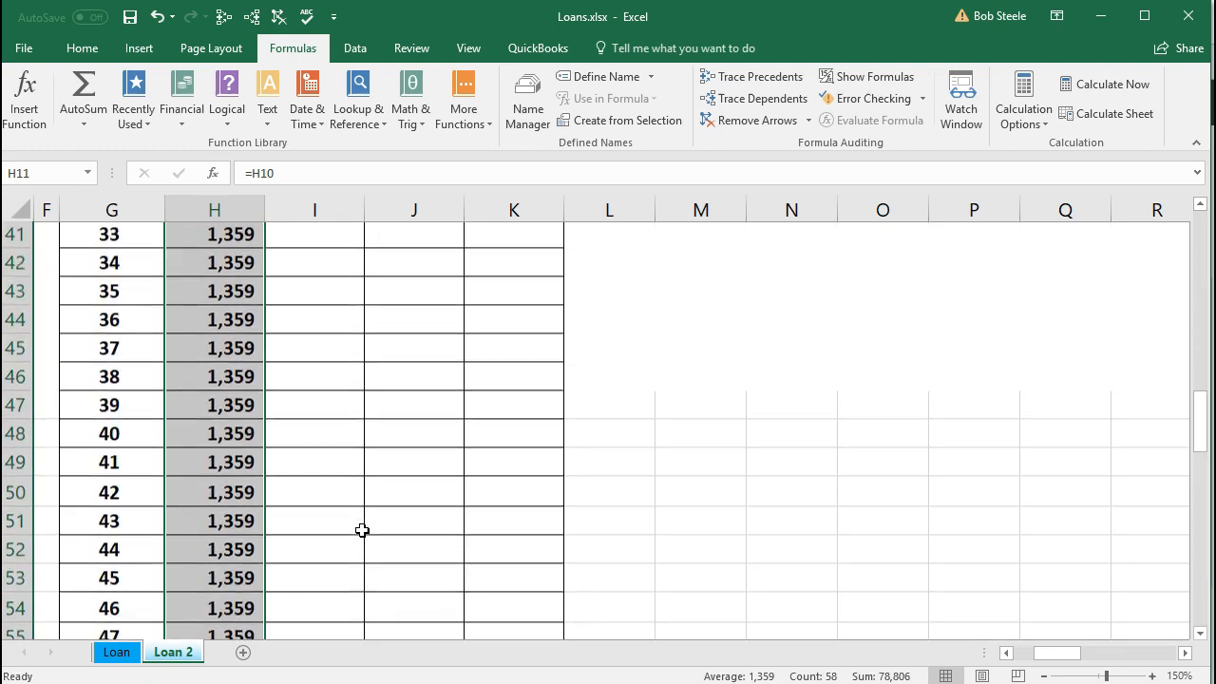
{"action": "scroll", "coordinate": [362, 530], "scroll_direction": "up", "scroll_amount": 7}
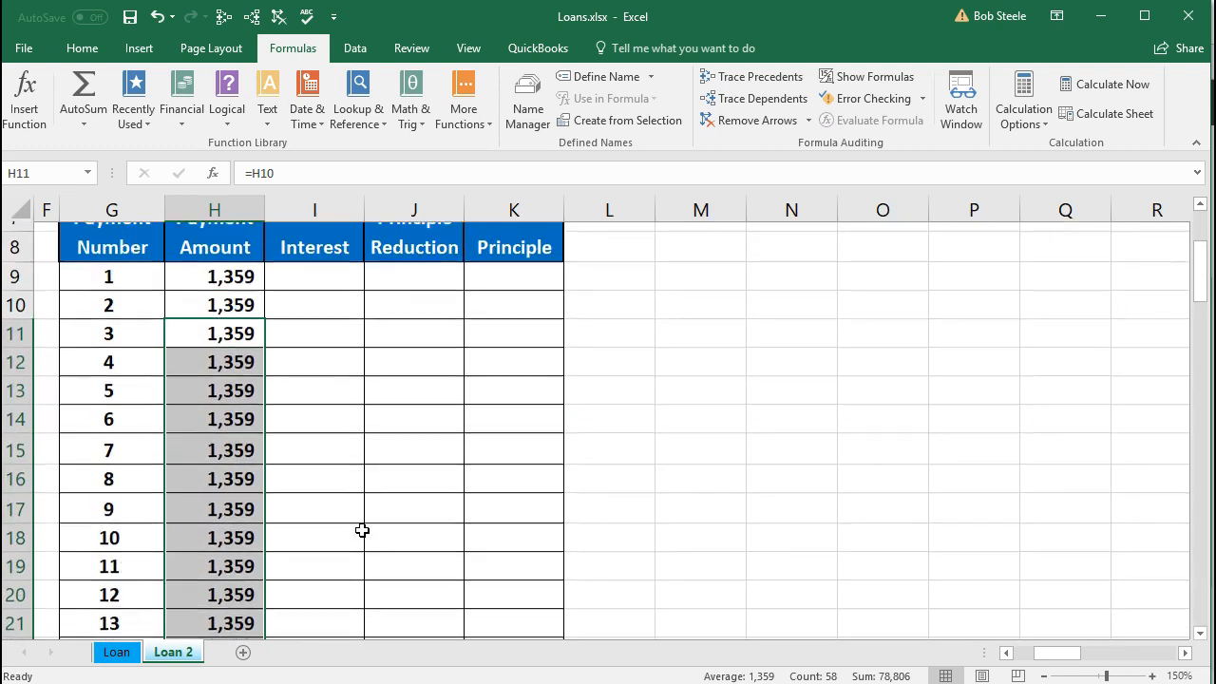
{"action": "left_click", "coordinate": [323, 495]}
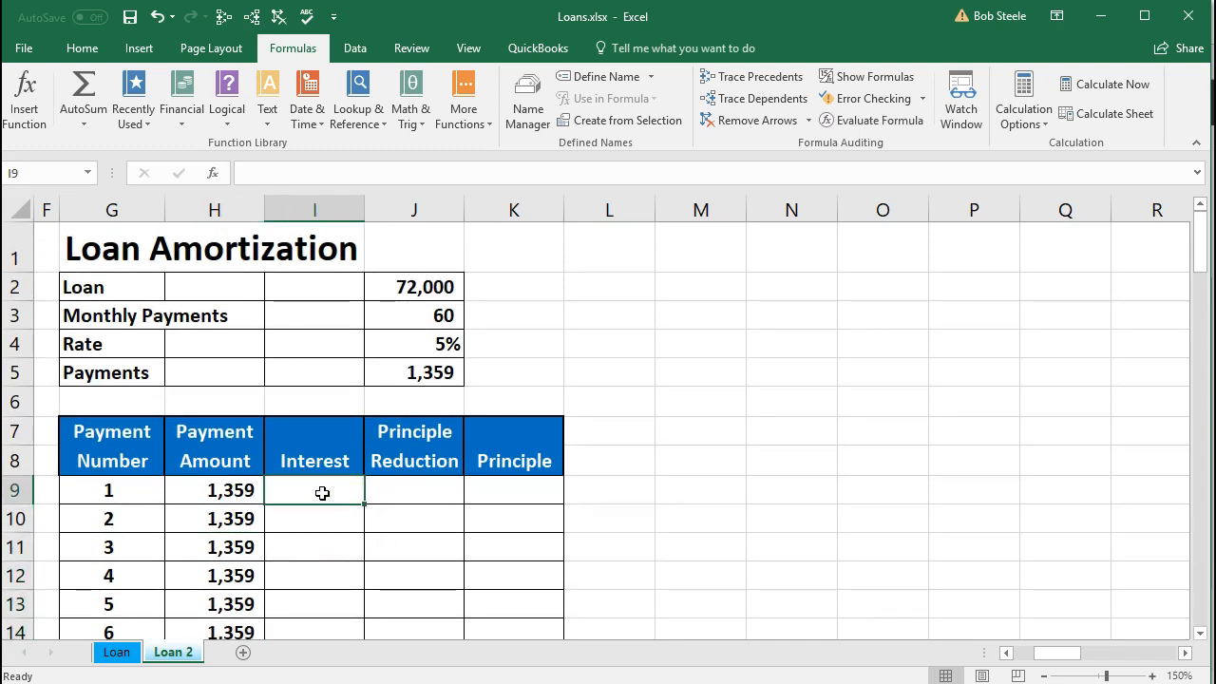
{"action": "key", "text": "XF86Calculator"}
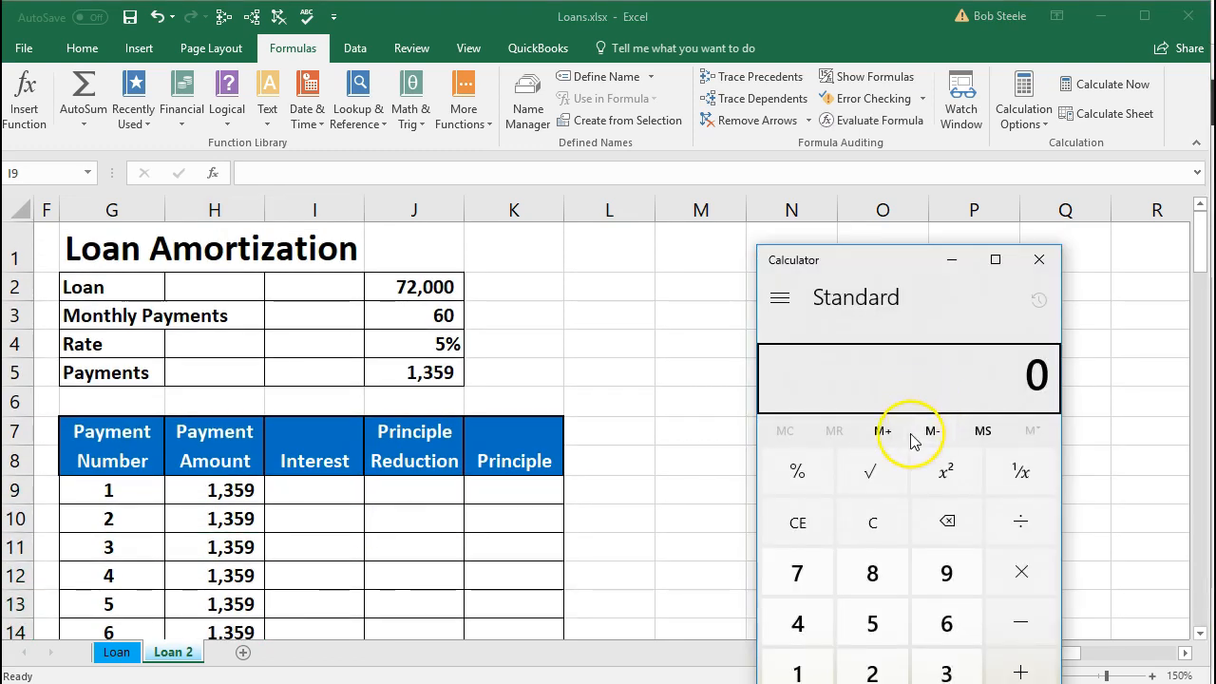
{"action": "type", "text": "720000"}
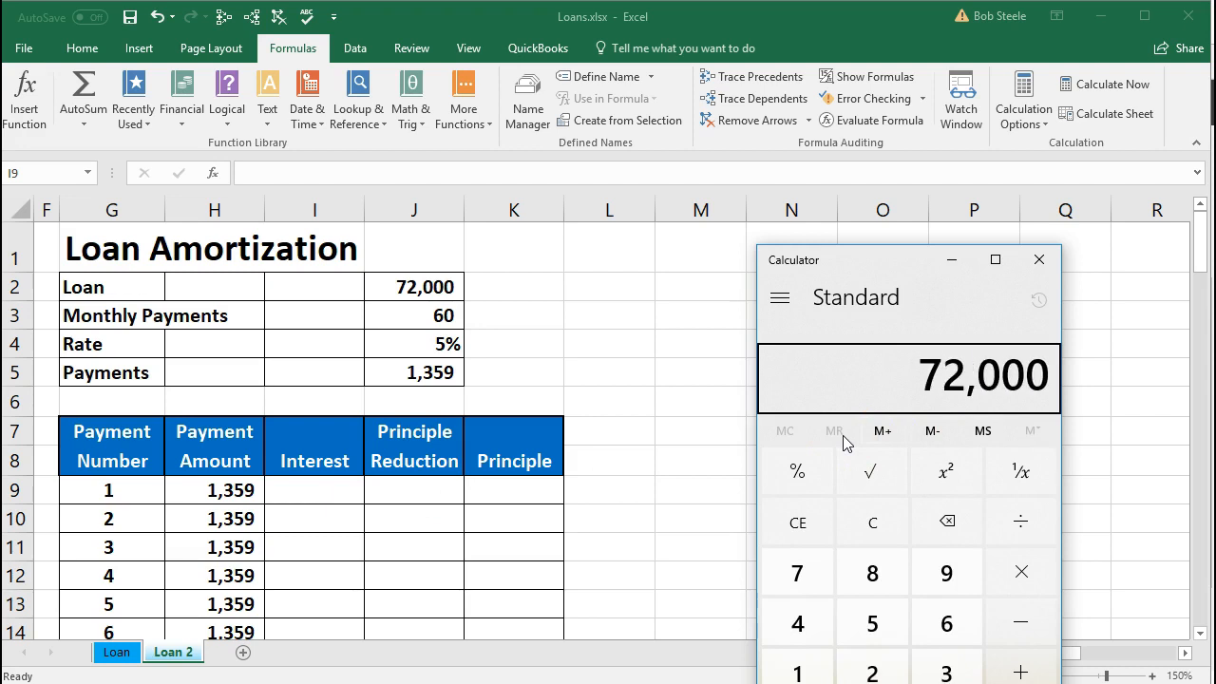
{"action": "key", "text": "asterisk"}
{"action": "type", "text": ".05"}
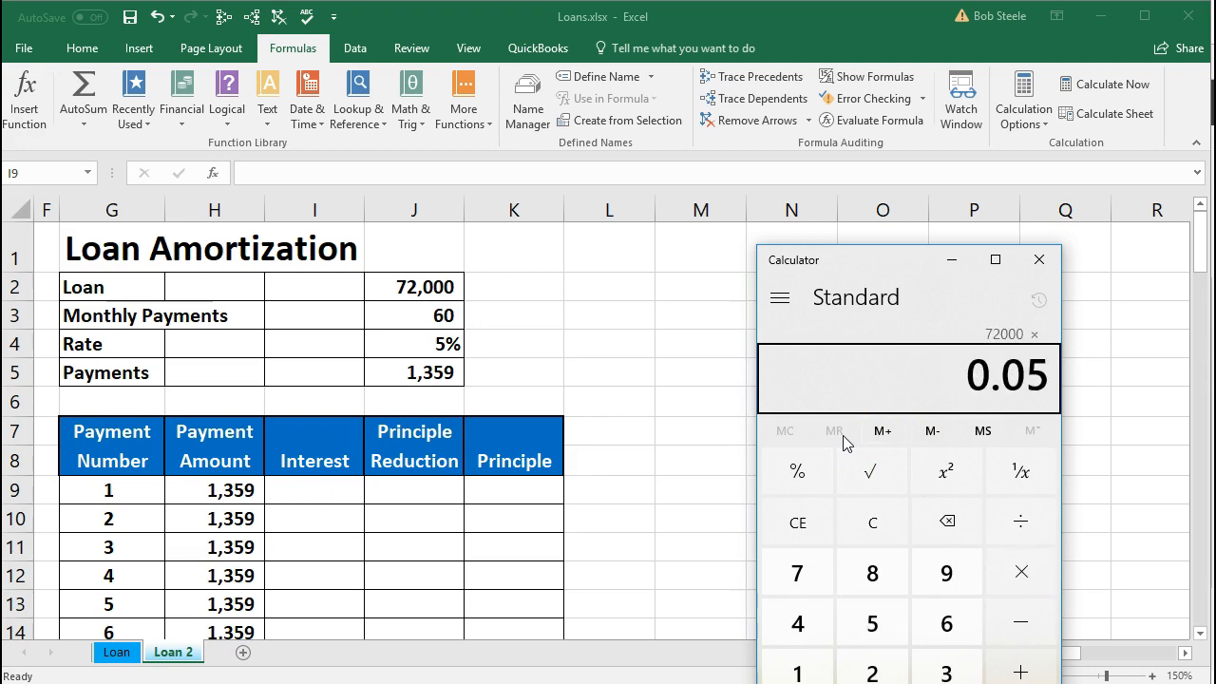
{"action": "key", "text": "Return"}
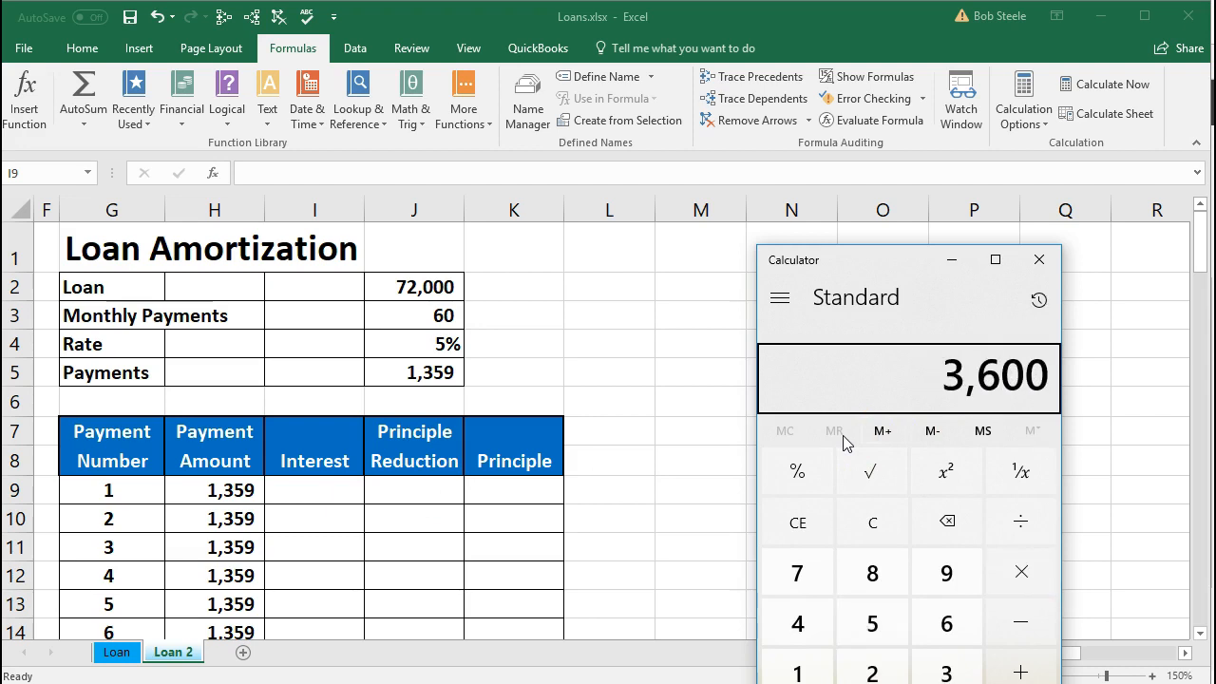
{"action": "key", "text": "slash"}
{"action": "key", "text": "2"}
{"action": "key", "text": "BackSpace"}
{"action": "key", "text": "1"}
{"action": "key", "text": "2"}
{"action": "key", "text": "Return"}
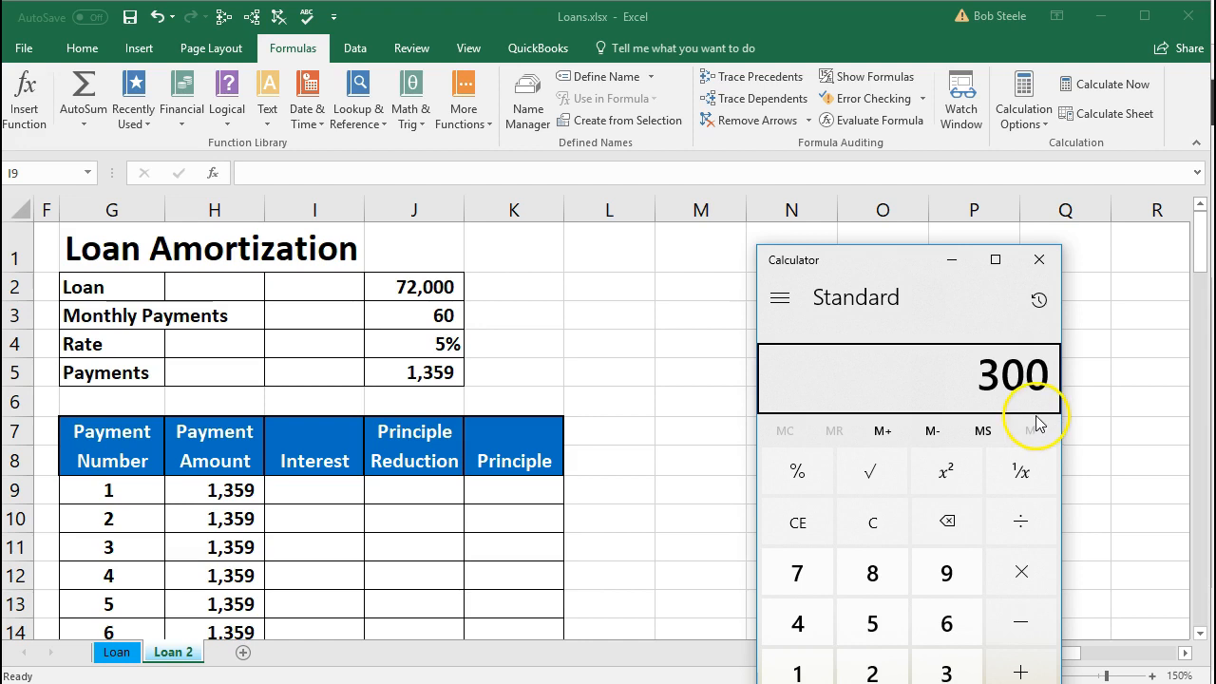
Clear the calculator and work out the monthly interest the other way, as 0.05 ÷ 12 × 72,000
{"action": "left_click", "coordinate": [870, 523]}
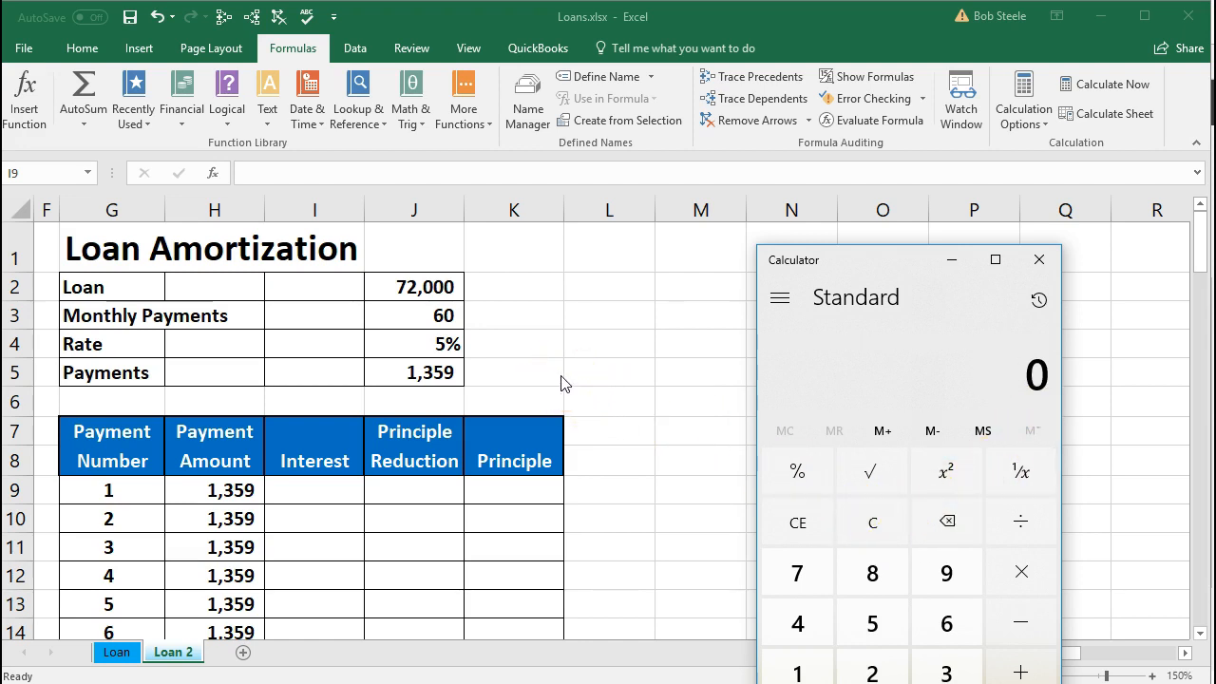
{"action": "type", "text": ".05/12"}
{"action": "key", "text": "Return"}
{"action": "left_click", "coordinate": [825, 386]}
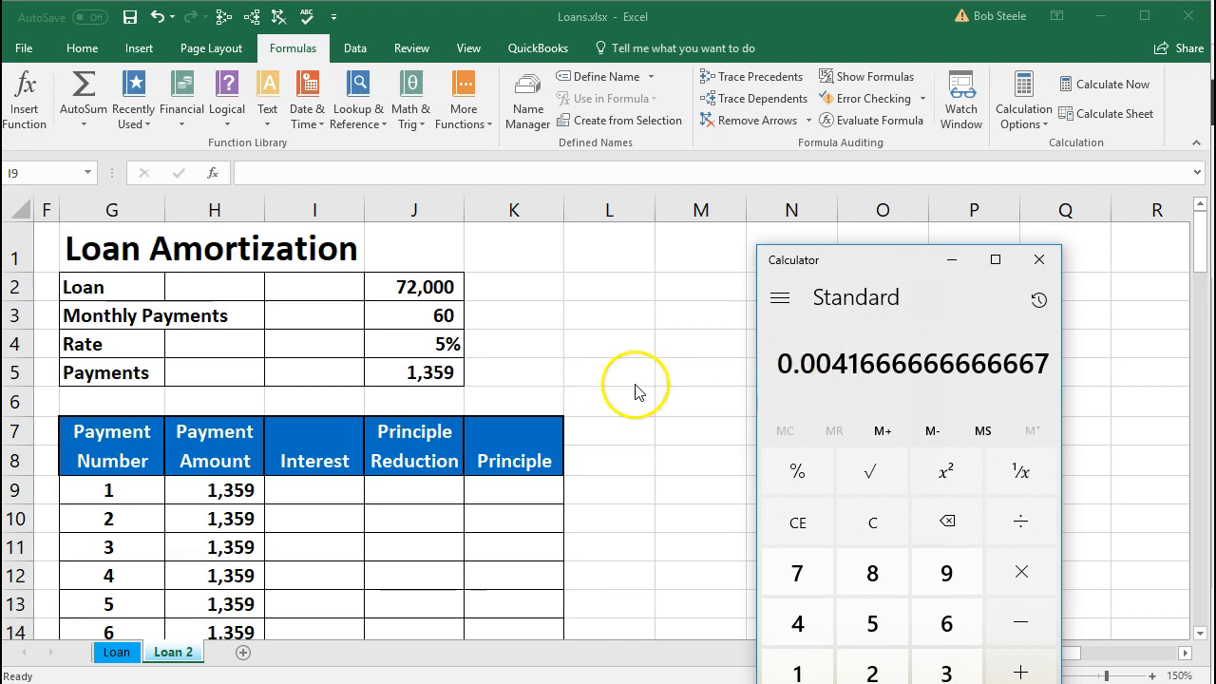
{"action": "type", "text": "*720000"}
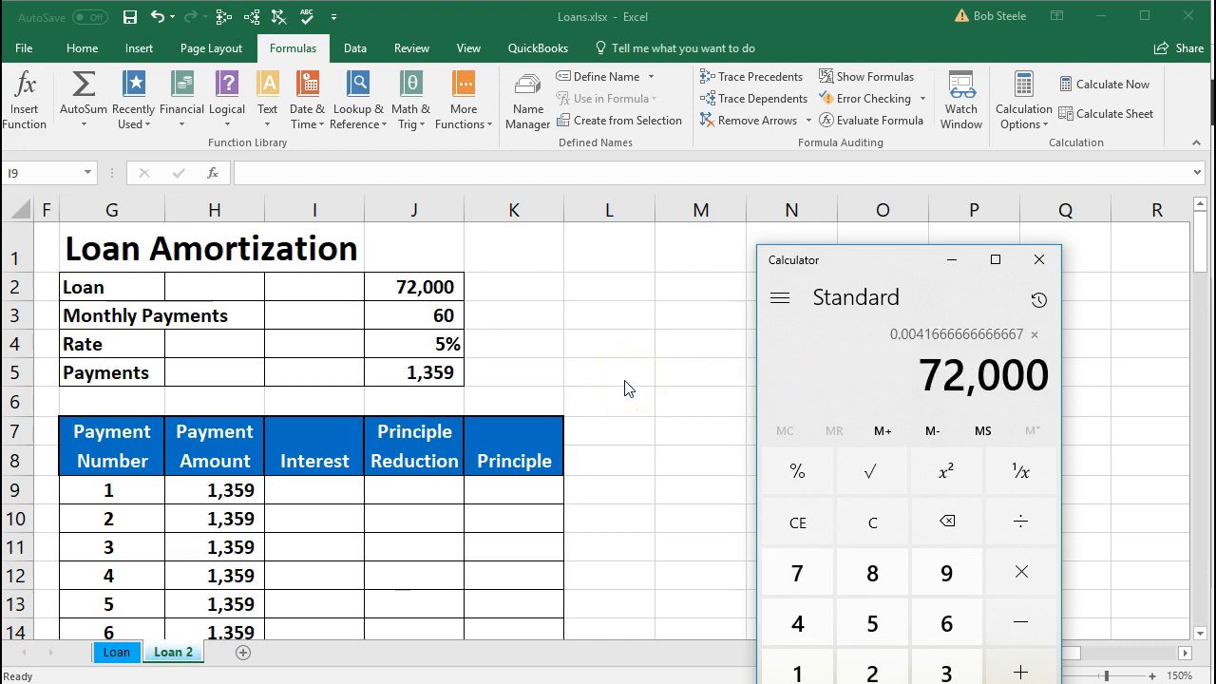
{"action": "key", "text": "Return"}
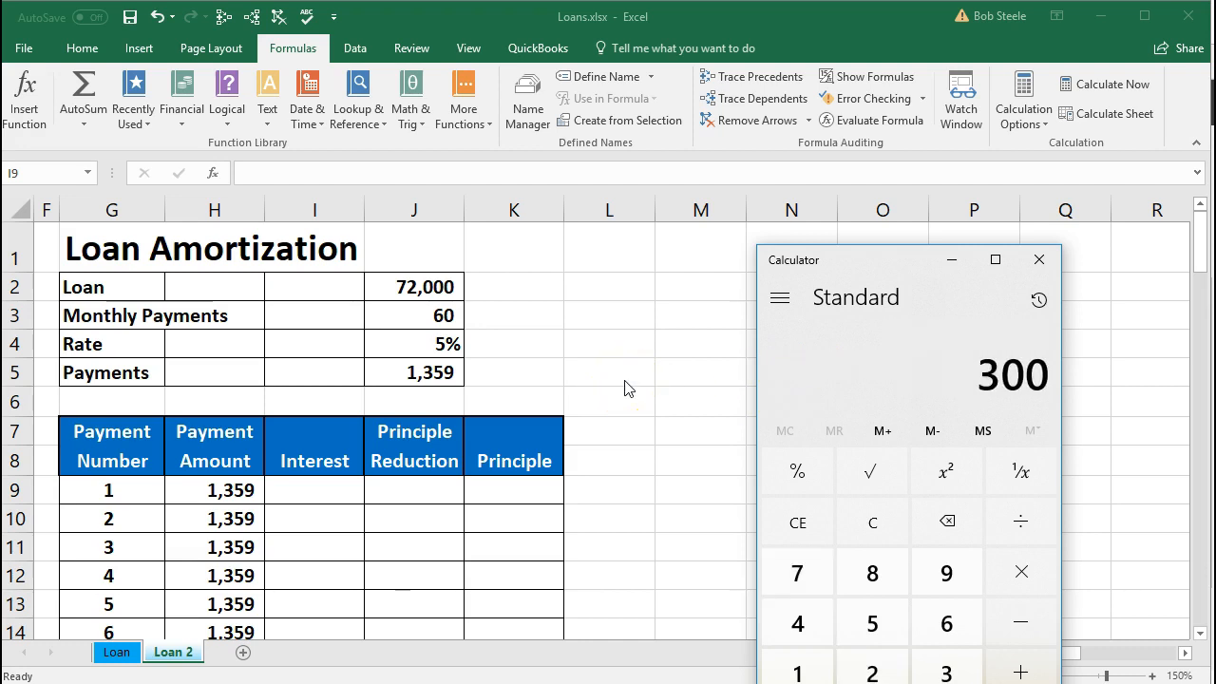
Switch back to Excel and enter =J2*J4/12 in I9 as the interest for payment number 1
{"action": "left_click", "coordinate": [583, 449]}
{"action": "left_click", "coordinate": [327, 493]}
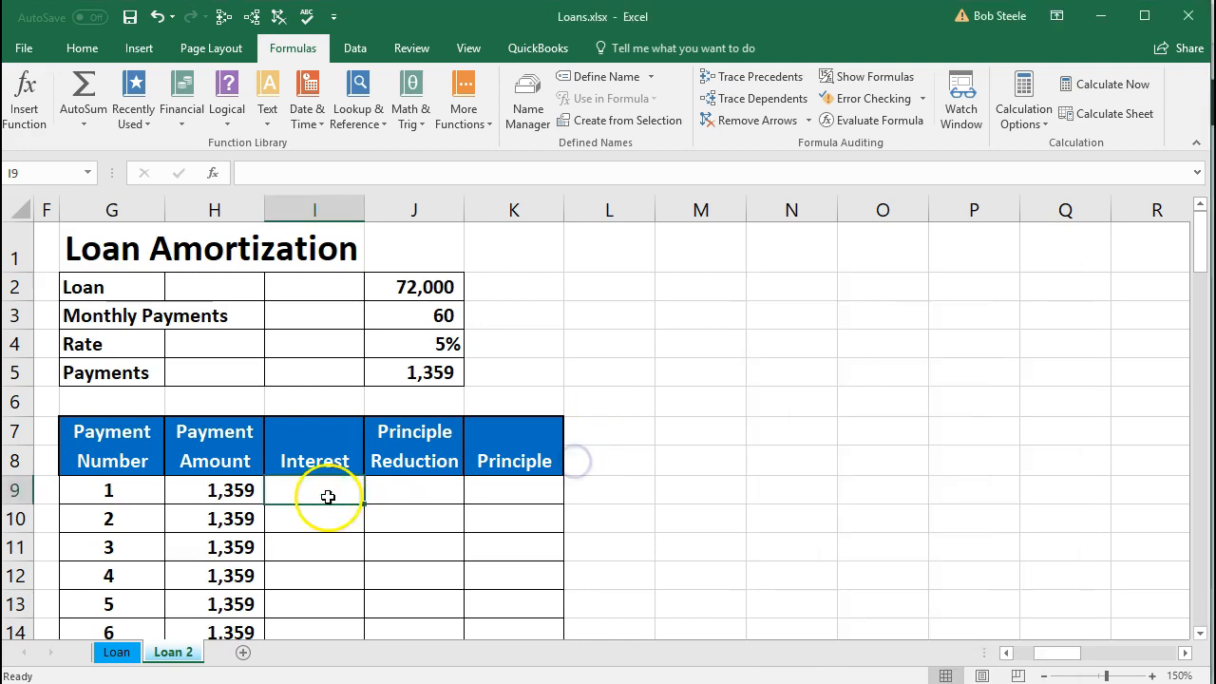
{"action": "type", "text": "="}
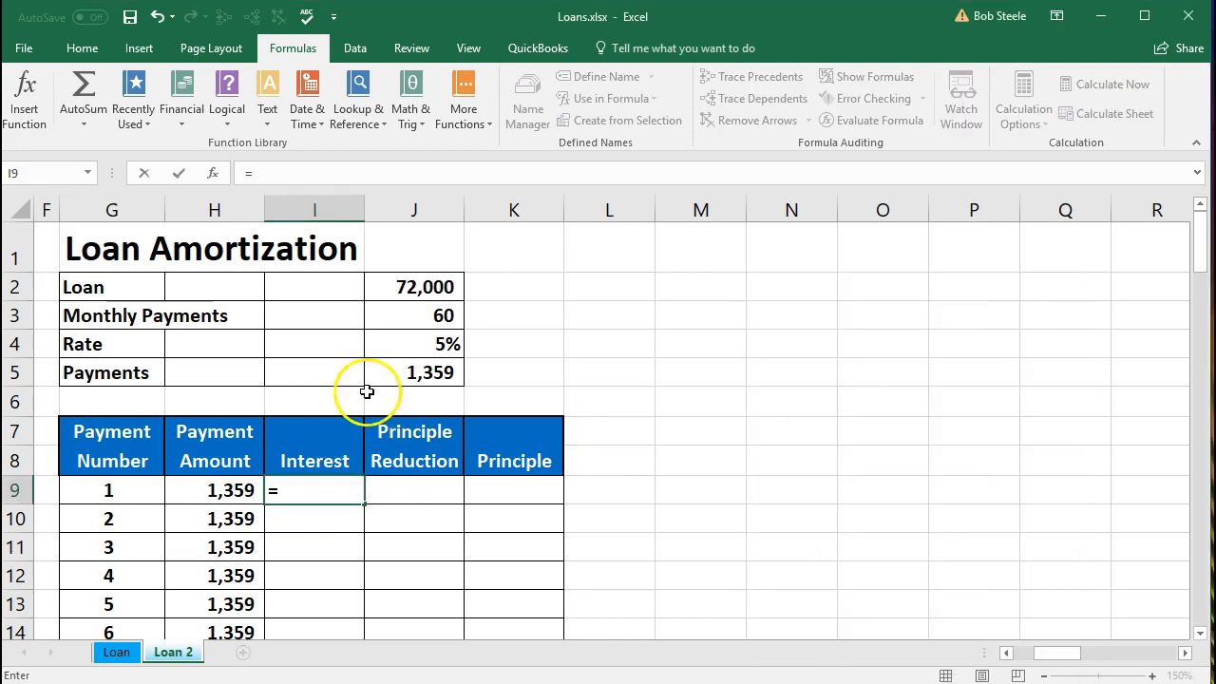
{"action": "left_click", "coordinate": [394, 288]}
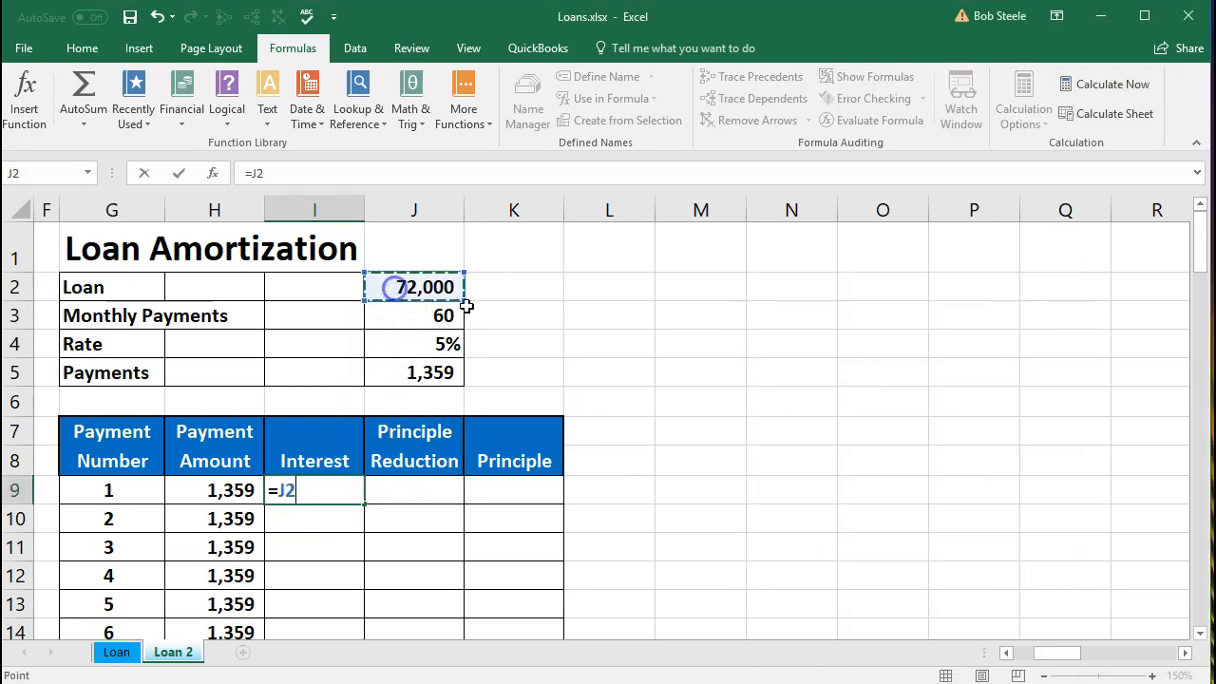
{"action": "type", "text": "*"}
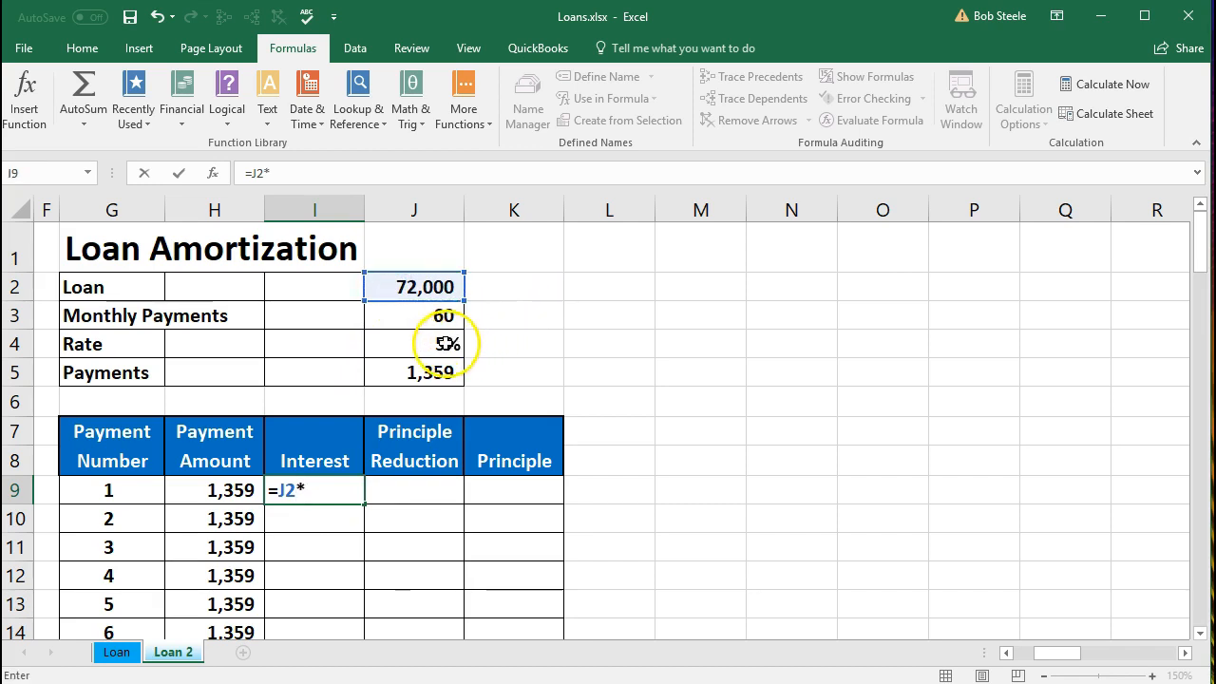
{"action": "left_click", "coordinate": [445, 344]}
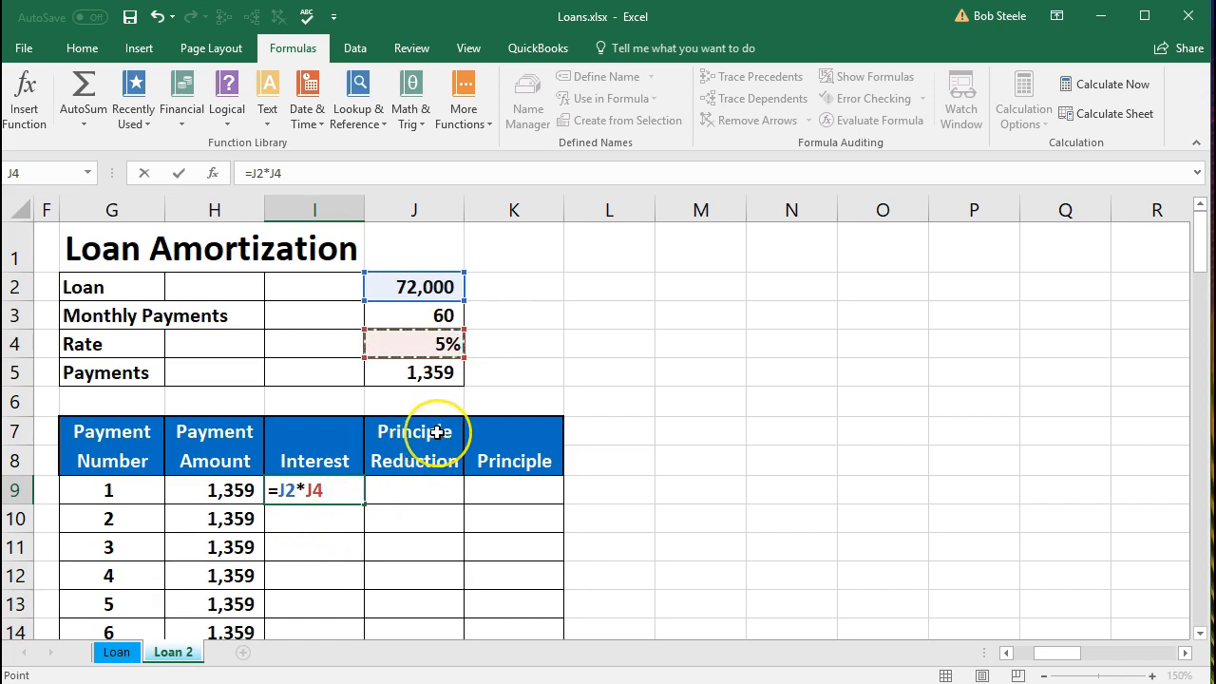
{"action": "type", "text": "/"}
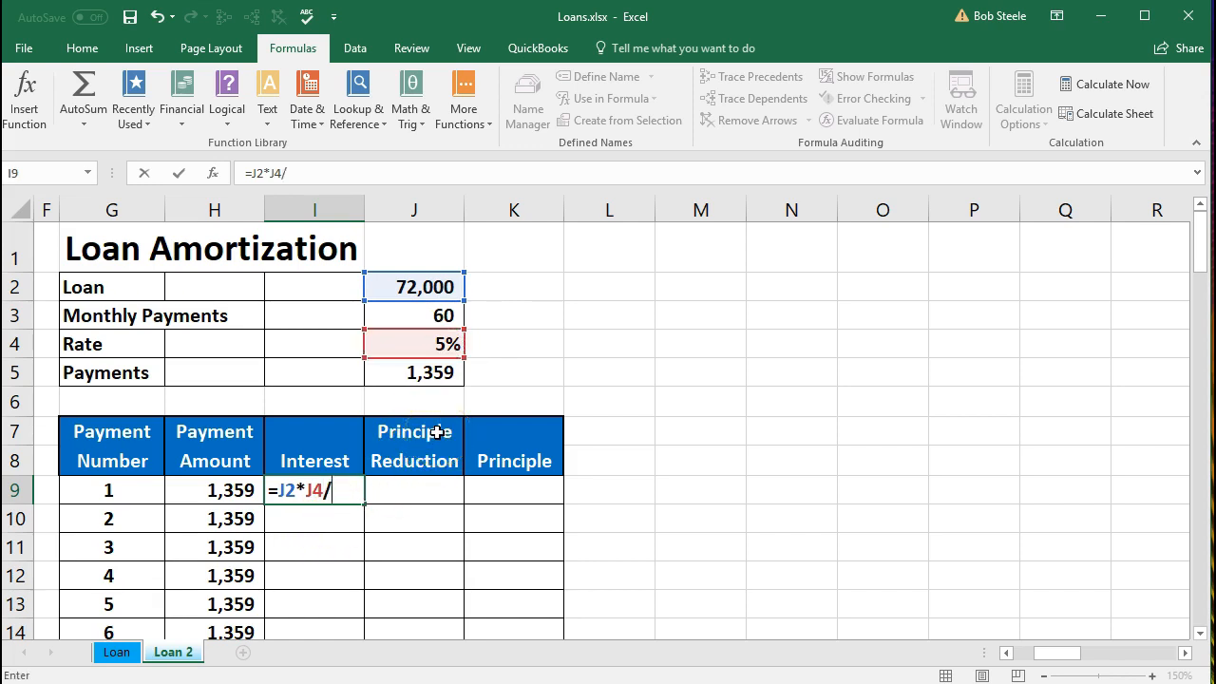
{"action": "type", "text": "12"}
{"action": "key", "text": "Return"}
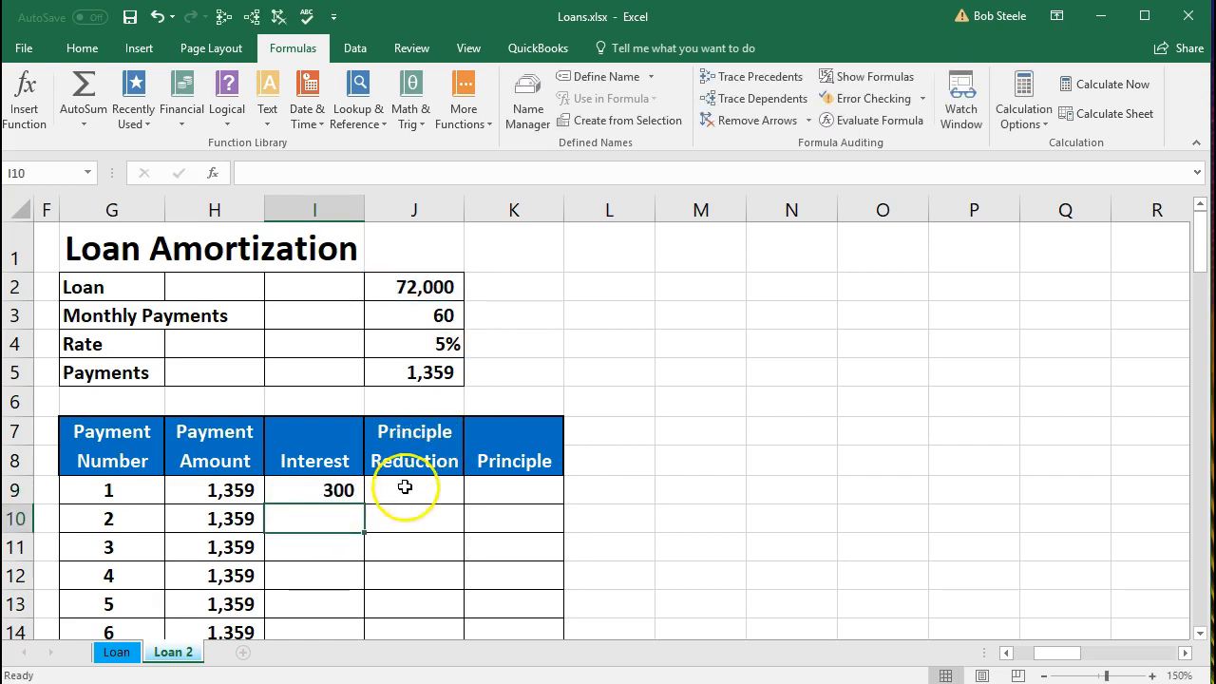
Enter =H9-I9 in J9 as the principal reduction for payment number 1
{"action": "left_click", "coordinate": [326, 492]}
{"action": "left_click", "coordinate": [238, 501]}
{"action": "left_click", "coordinate": [315, 497]}
{"action": "left_click", "coordinate": [401, 489]}
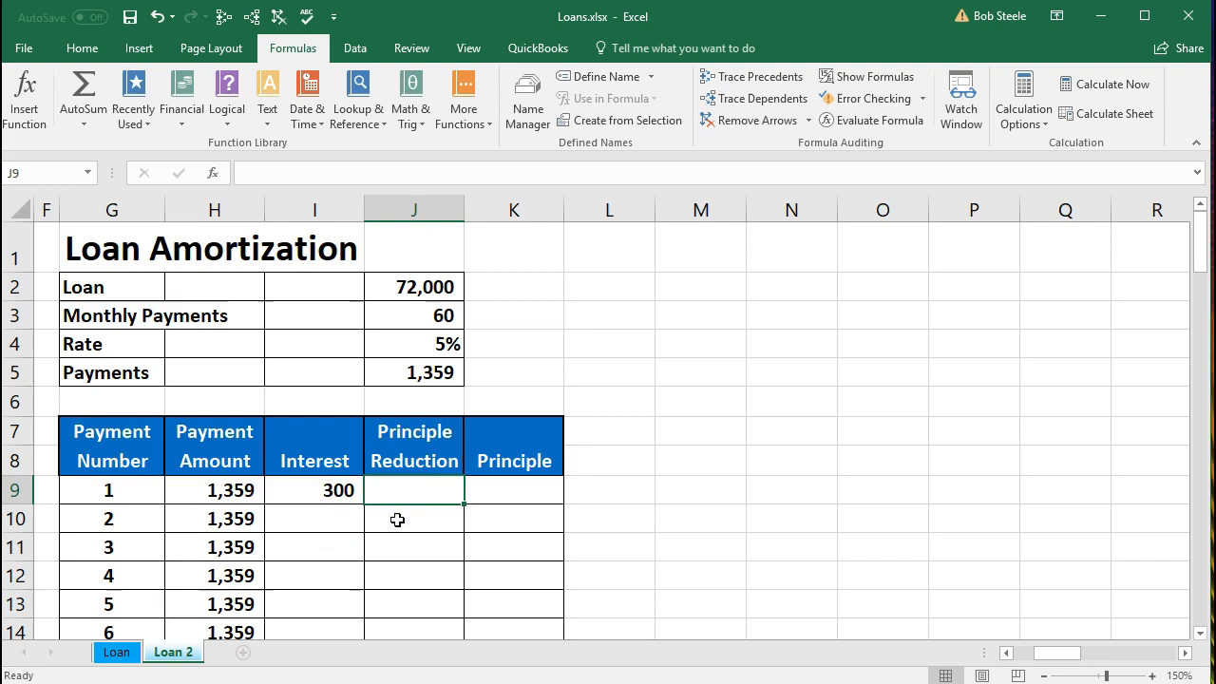
{"action": "type", "text": "="}
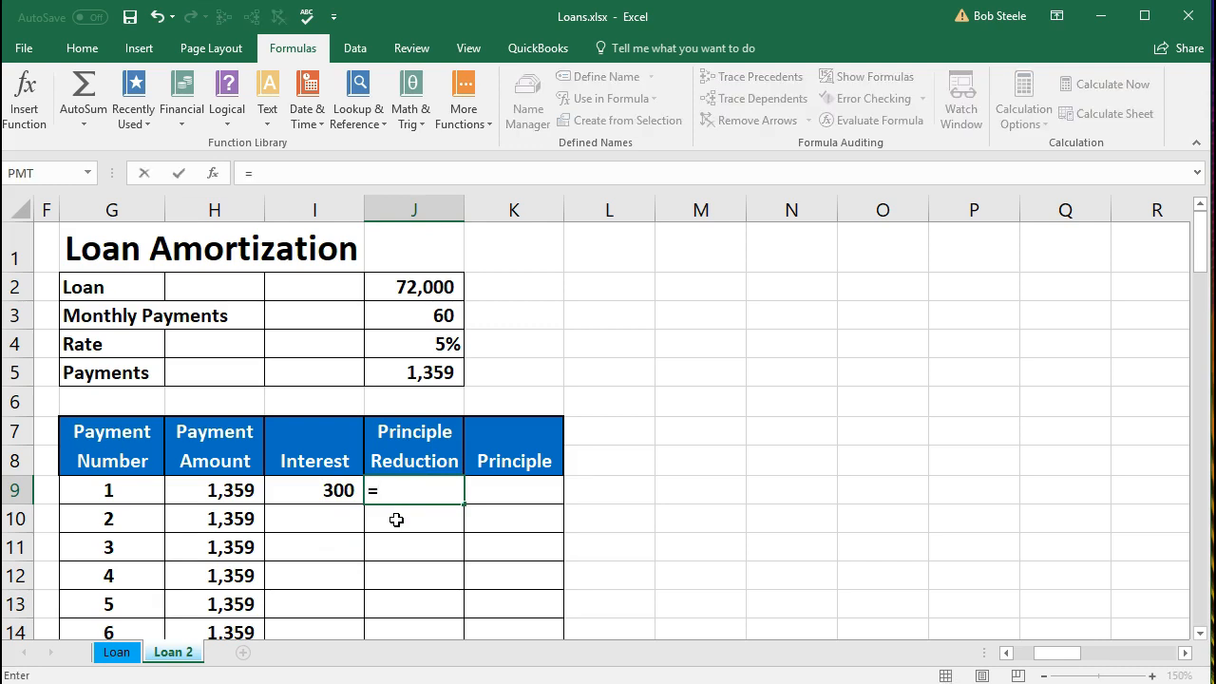
{"action": "left_click", "coordinate": [219, 490]}
{"action": "type", "text": "-"}
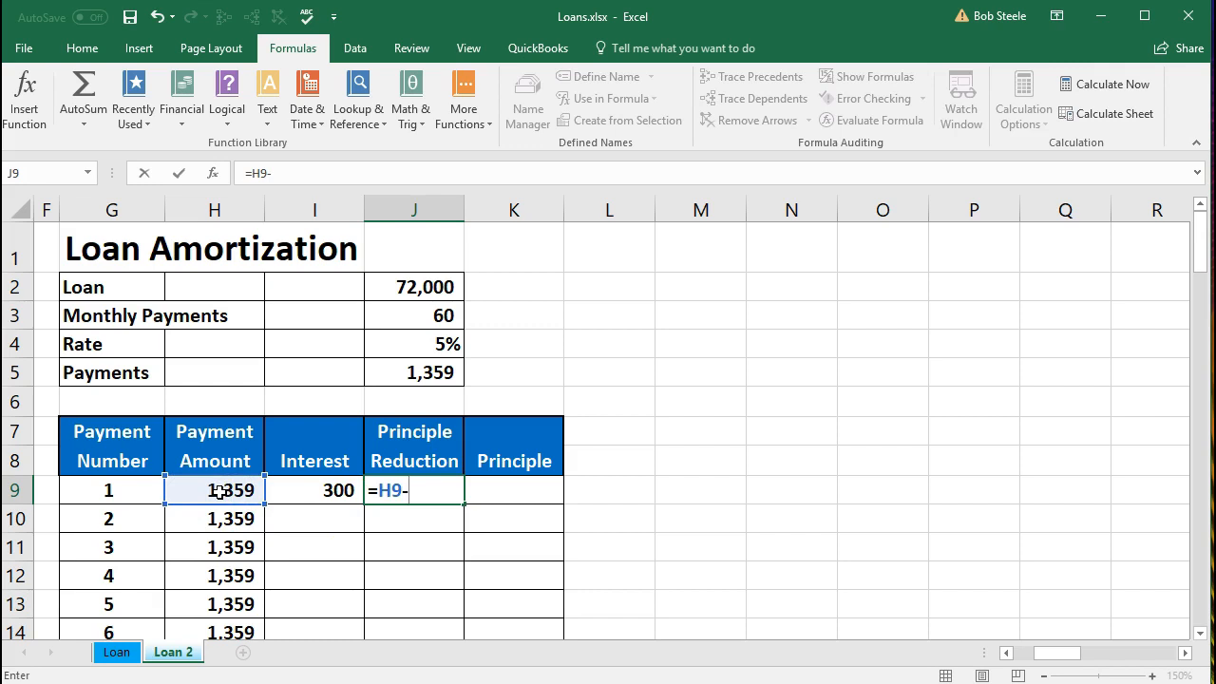
{"action": "left_click", "coordinate": [299, 493]}
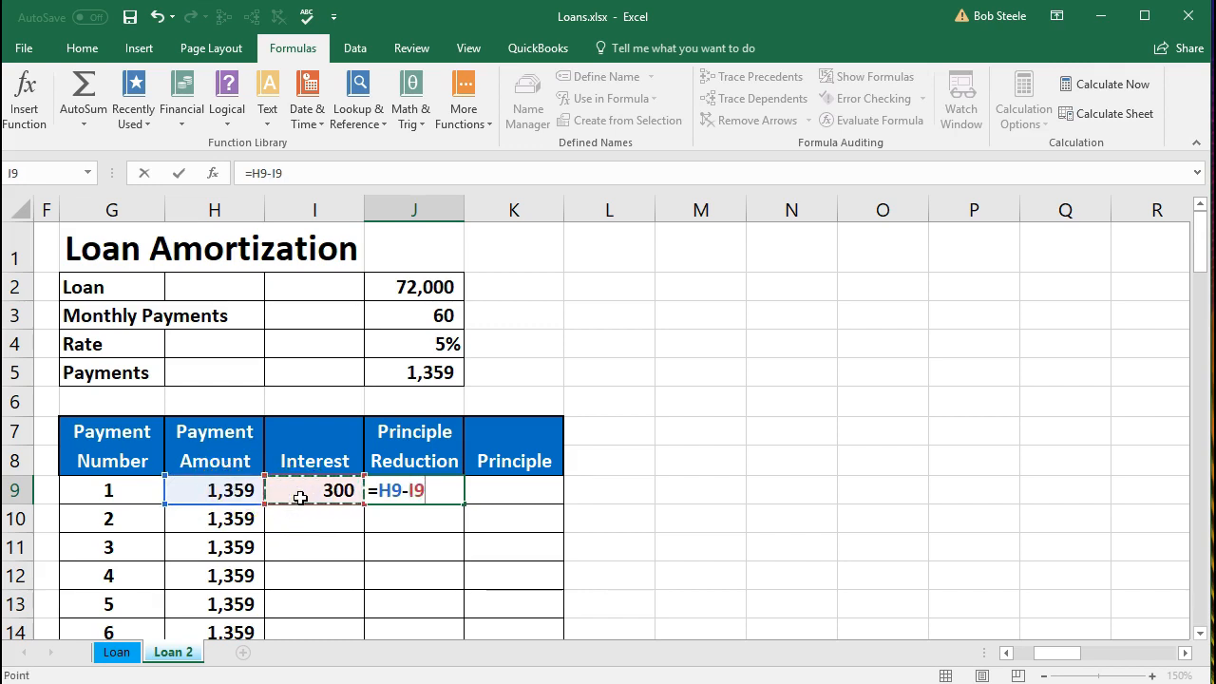
{"action": "key", "text": "Return"}
{"action": "left_click", "coordinate": [380, 499]}
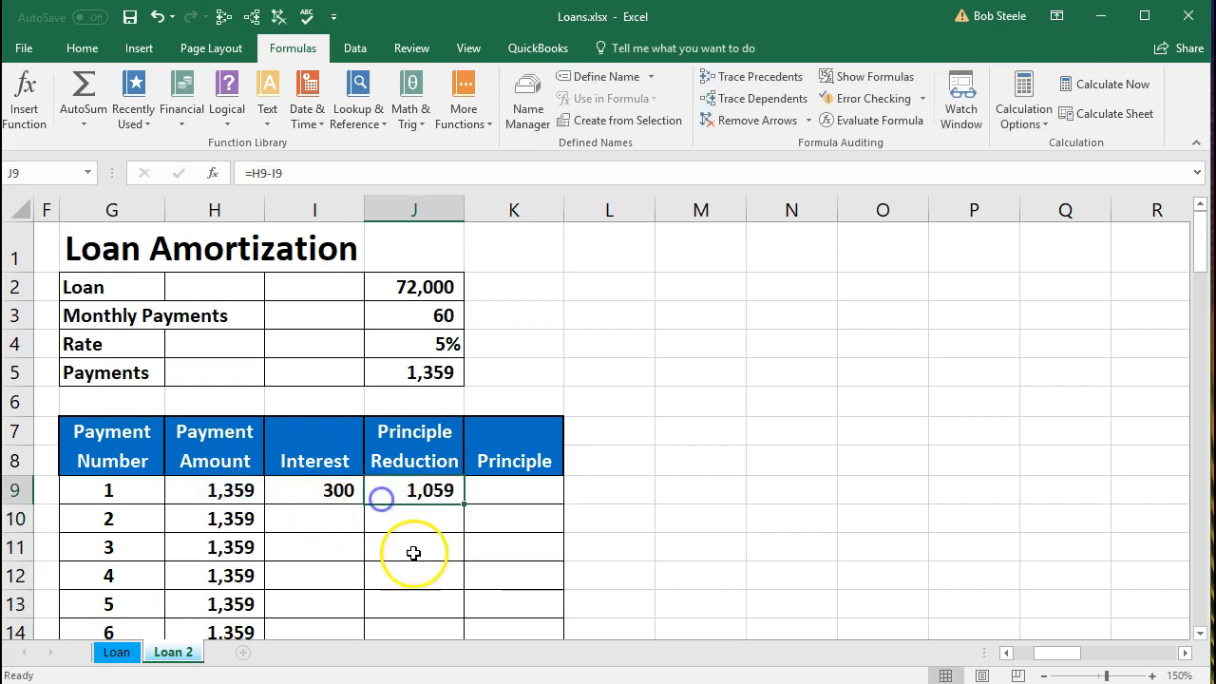
Enter =J2-J9 in K9 as the remaining principal after payment number 1
{"action": "left_click", "coordinate": [500, 493]}
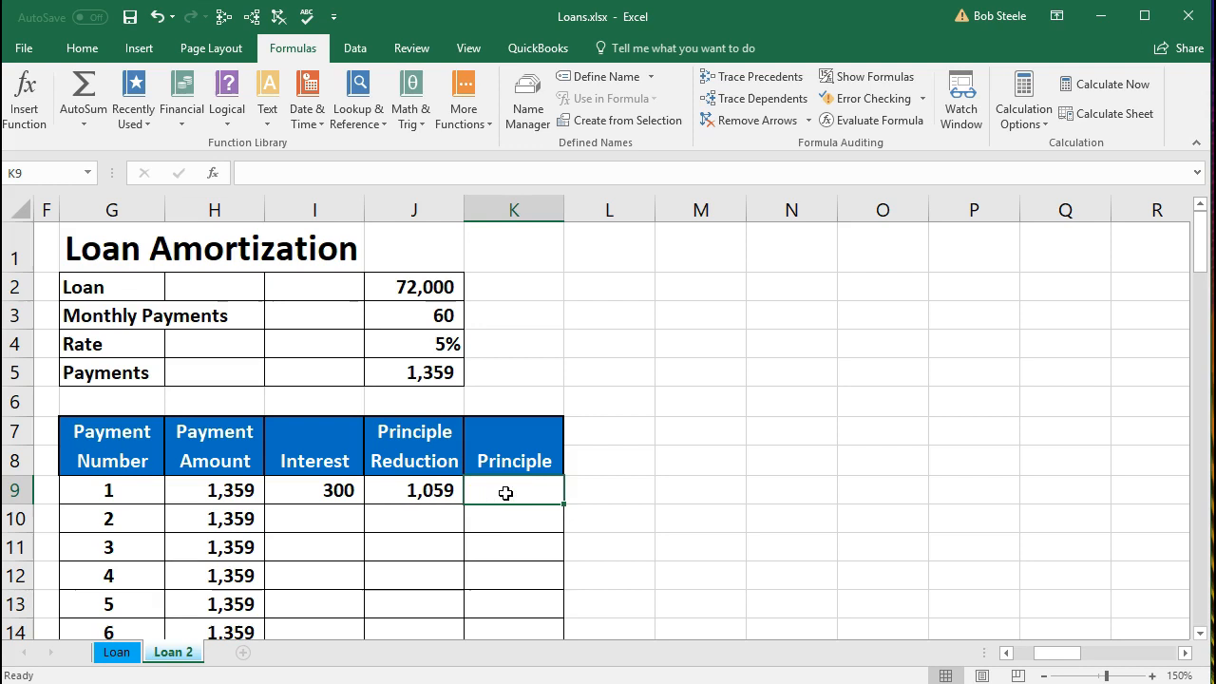
{"action": "type", "text": "="}
{"action": "left_click", "coordinate": [419, 289]}
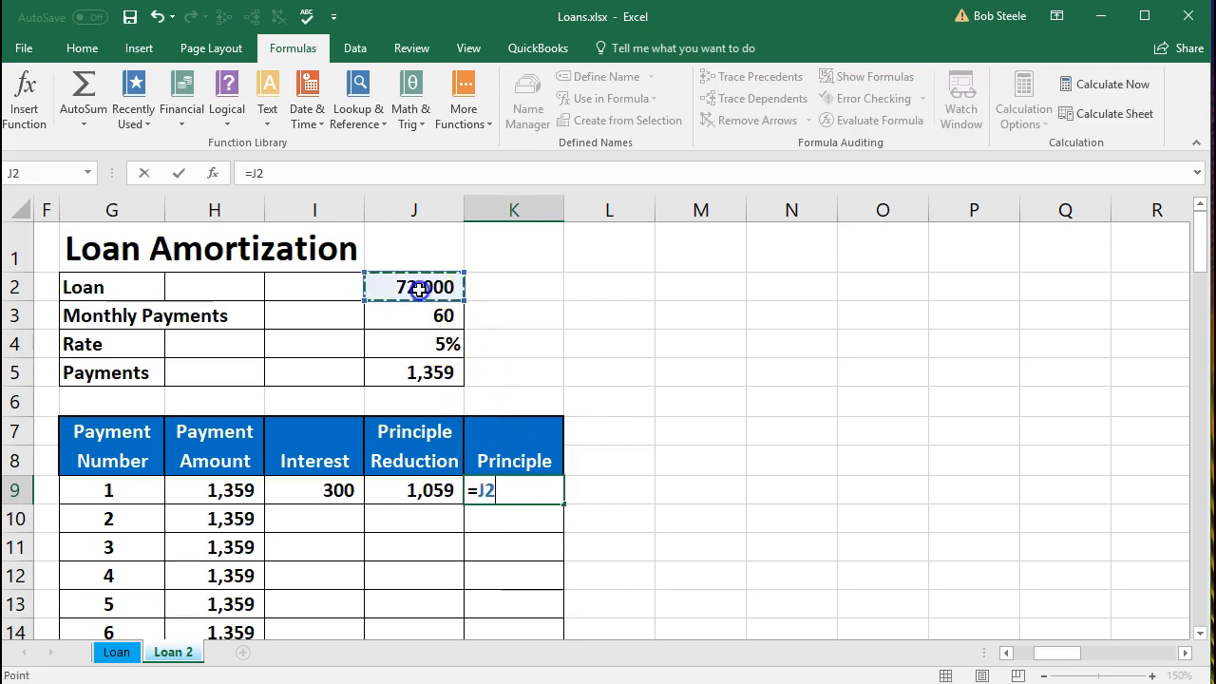
{"action": "type", "text": "-"}
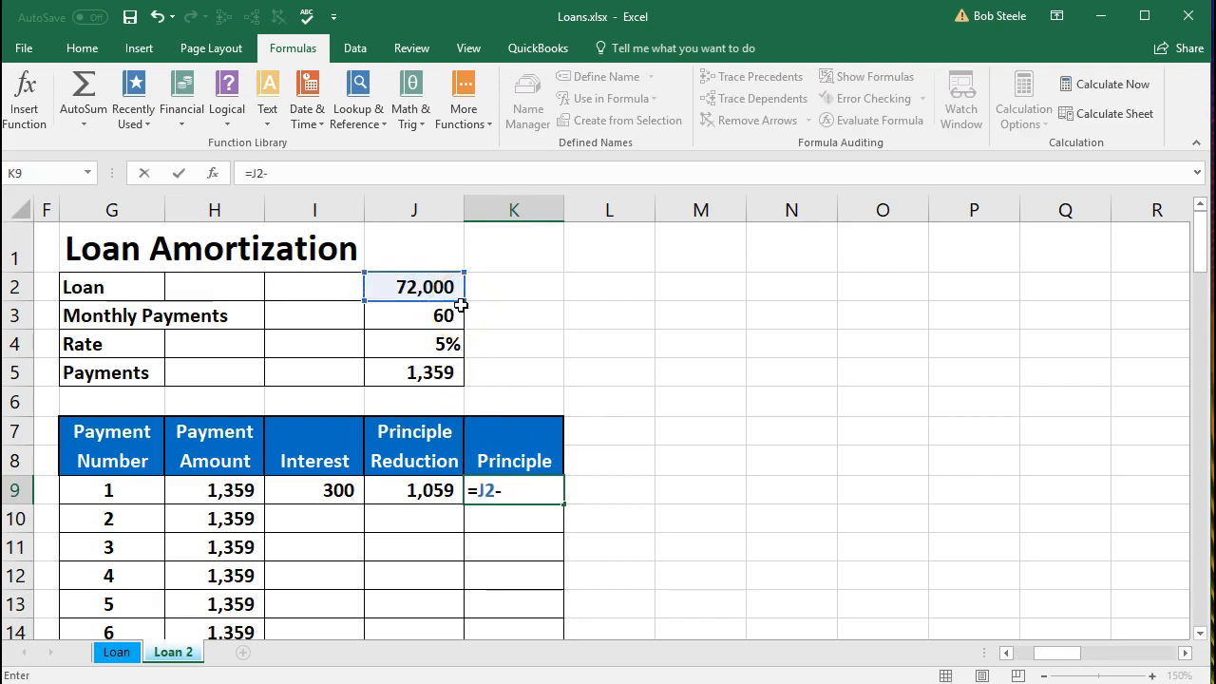
{"action": "left_click", "coordinate": [424, 489]}
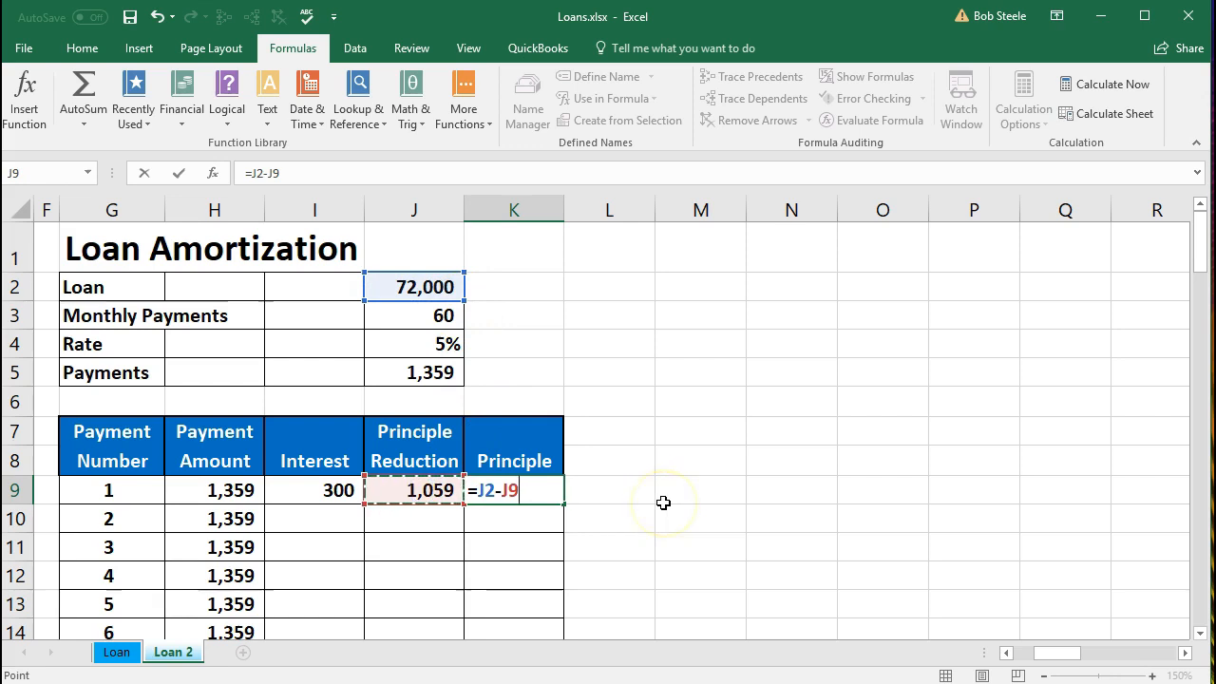
{"action": "key", "text": "Return"}
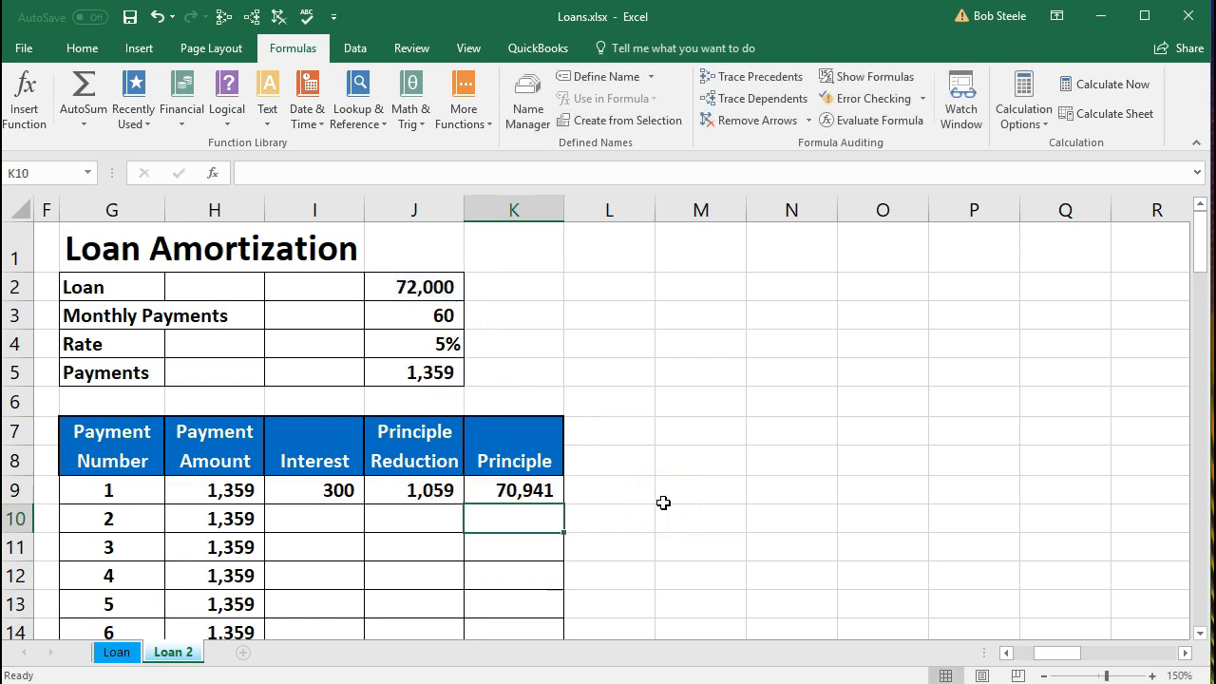
Enter =K9*J4/12 in I10 as the interest for payment number 2
{"action": "left_click", "coordinate": [329, 524]}
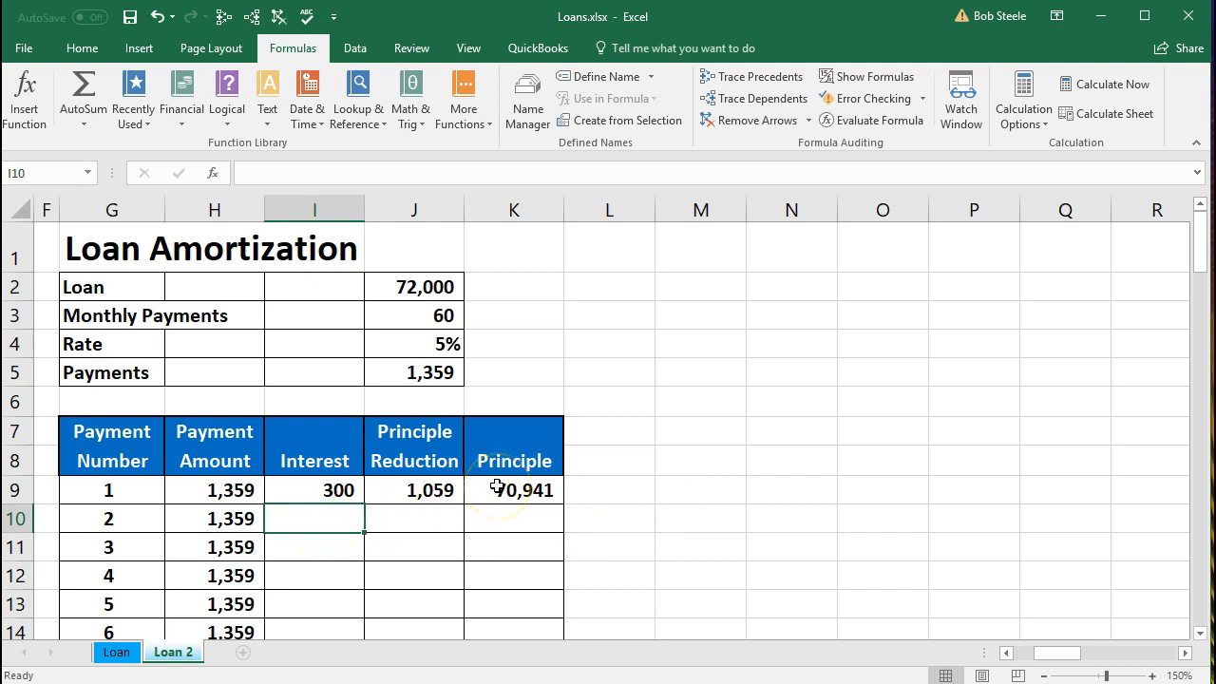
{"action": "type", "text": "="}
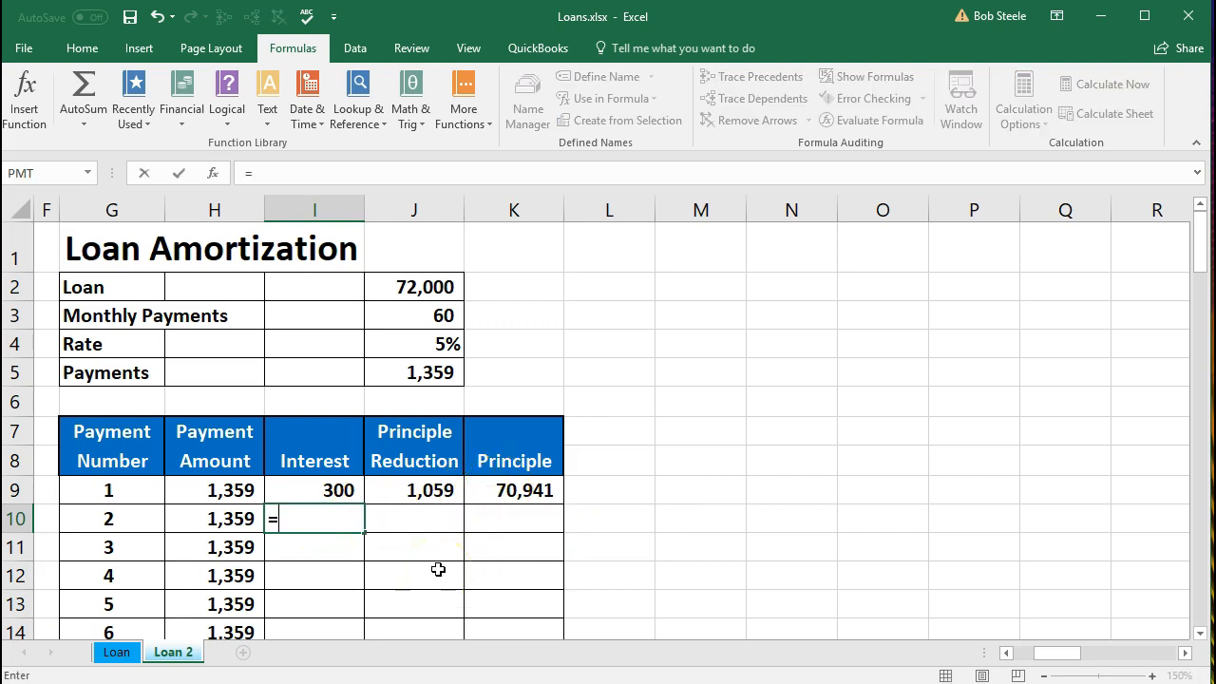
{"action": "left_click", "coordinate": [488, 490]}
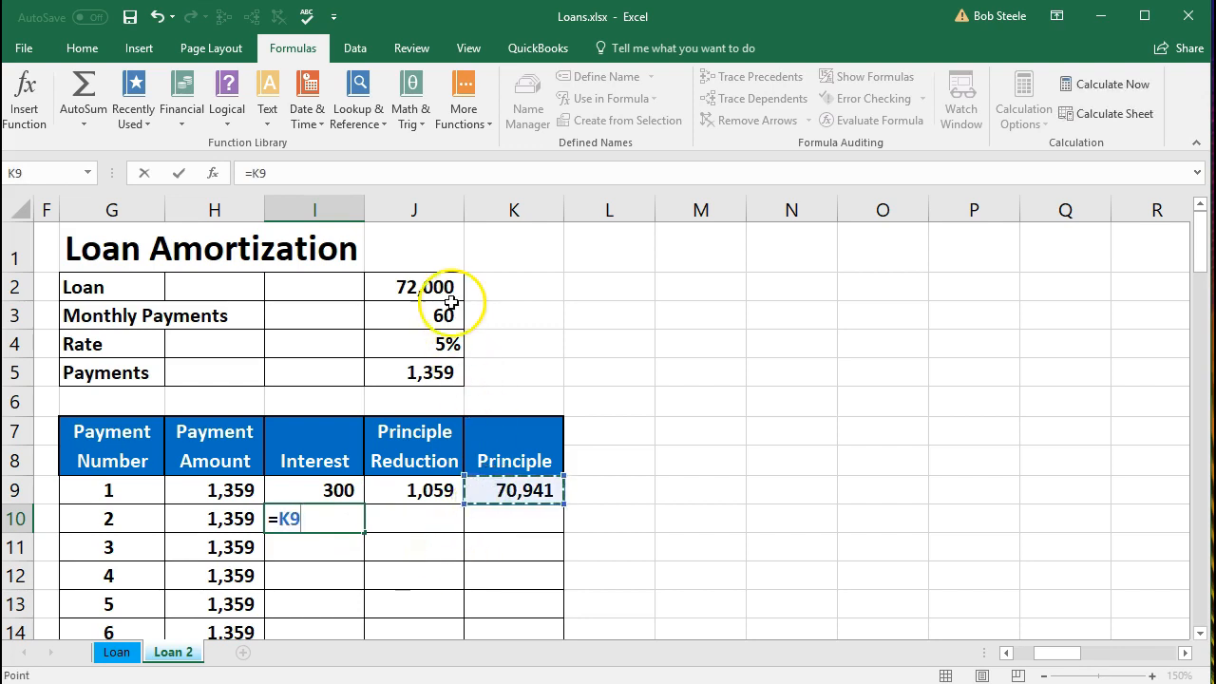
{"action": "type", "text": "*"}
{"action": "left_click", "coordinate": [432, 344]}
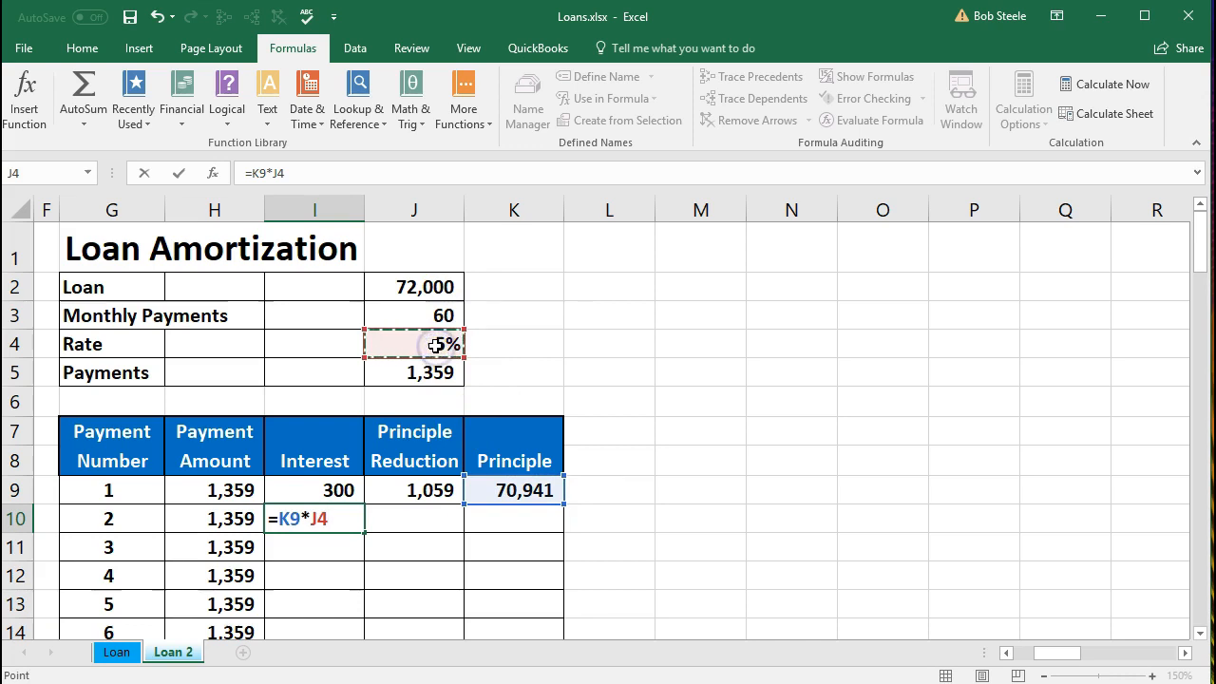
{"action": "type", "text": "/"}
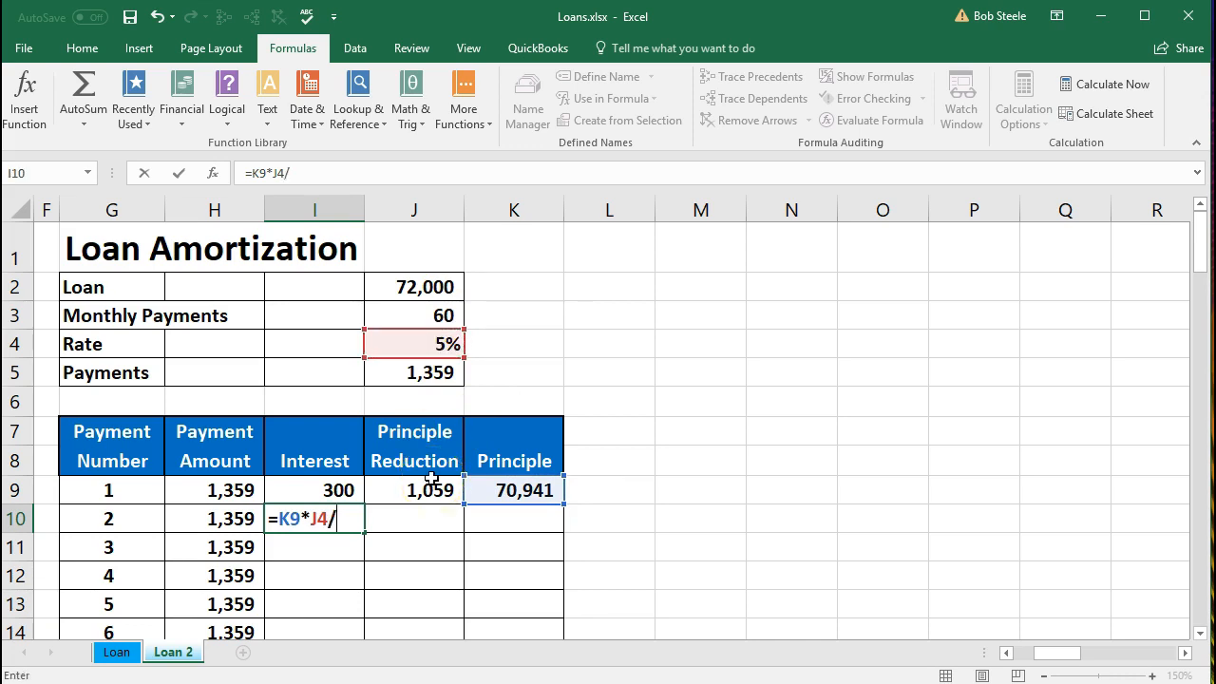
{"action": "type", "text": "12"}
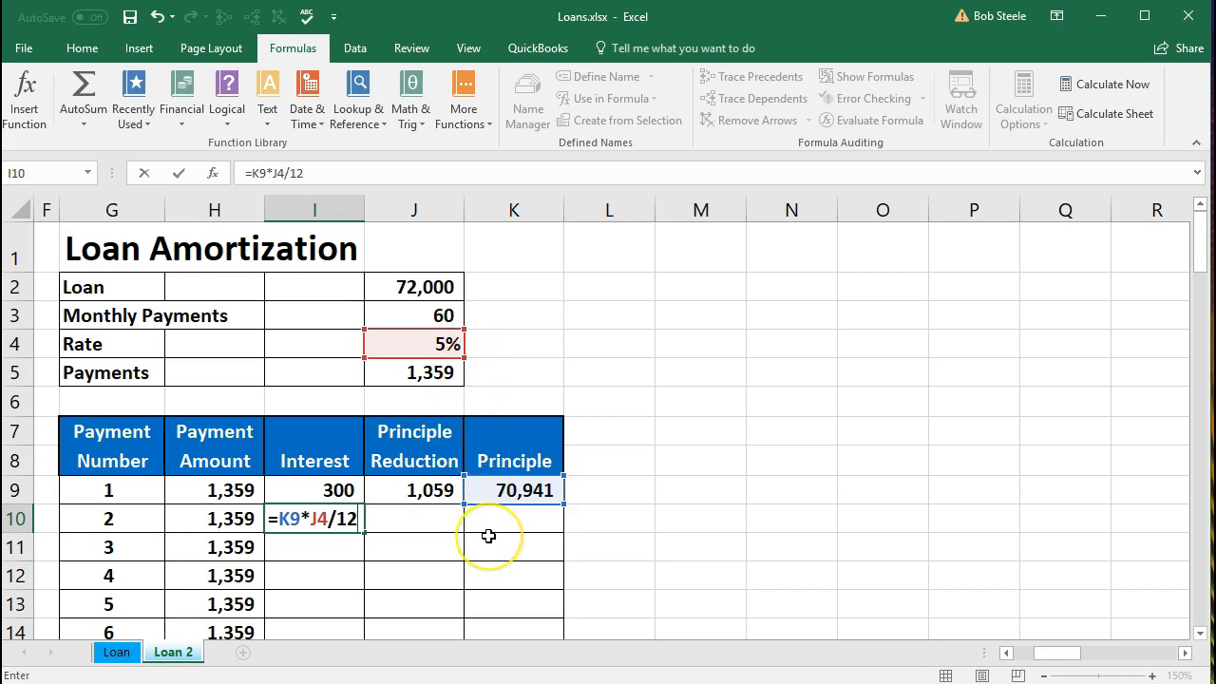
{"action": "key", "text": "Tab"}
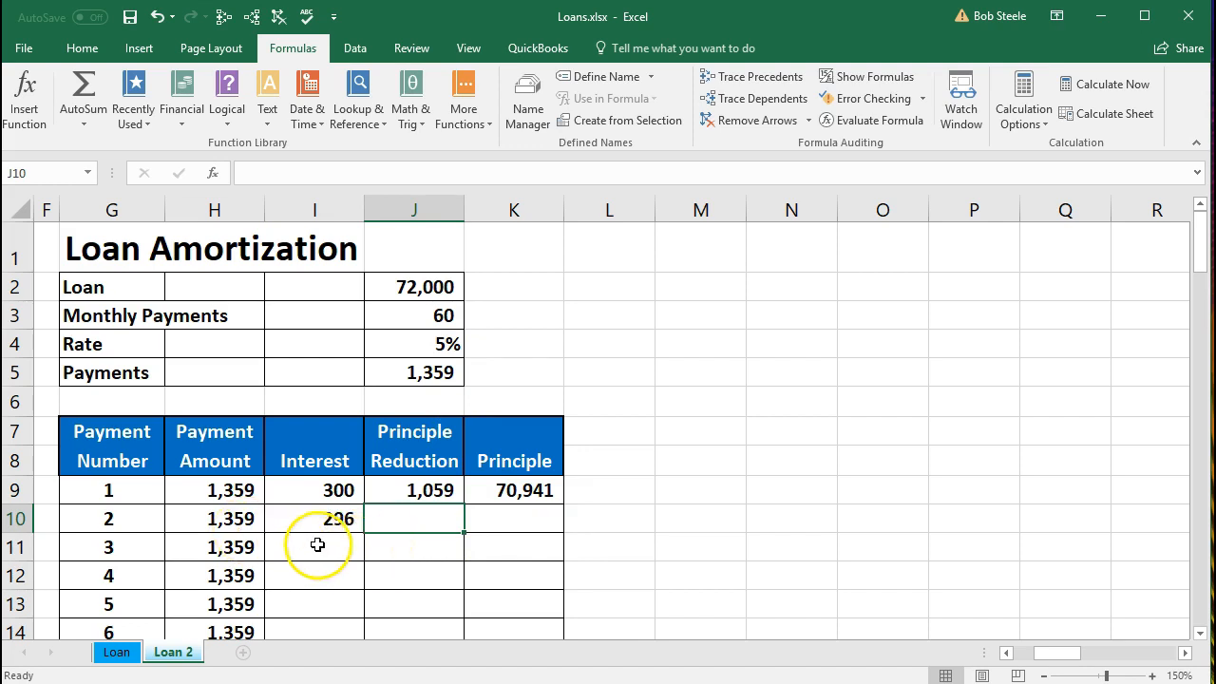
Enter =H10-I10 in J10 as the principal reduction for payment number 2
{"action": "type", "text": "="}
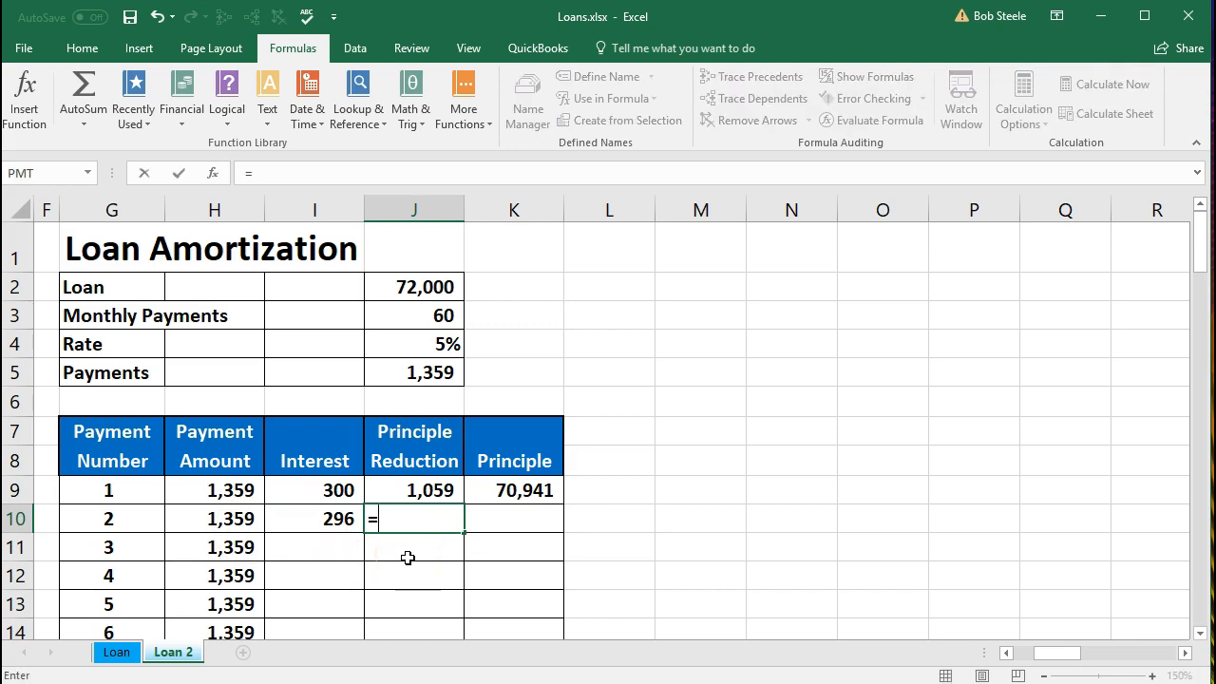
{"action": "left_click", "coordinate": [238, 518]}
{"action": "type", "text": "-"}
{"action": "left_click", "coordinate": [304, 518]}
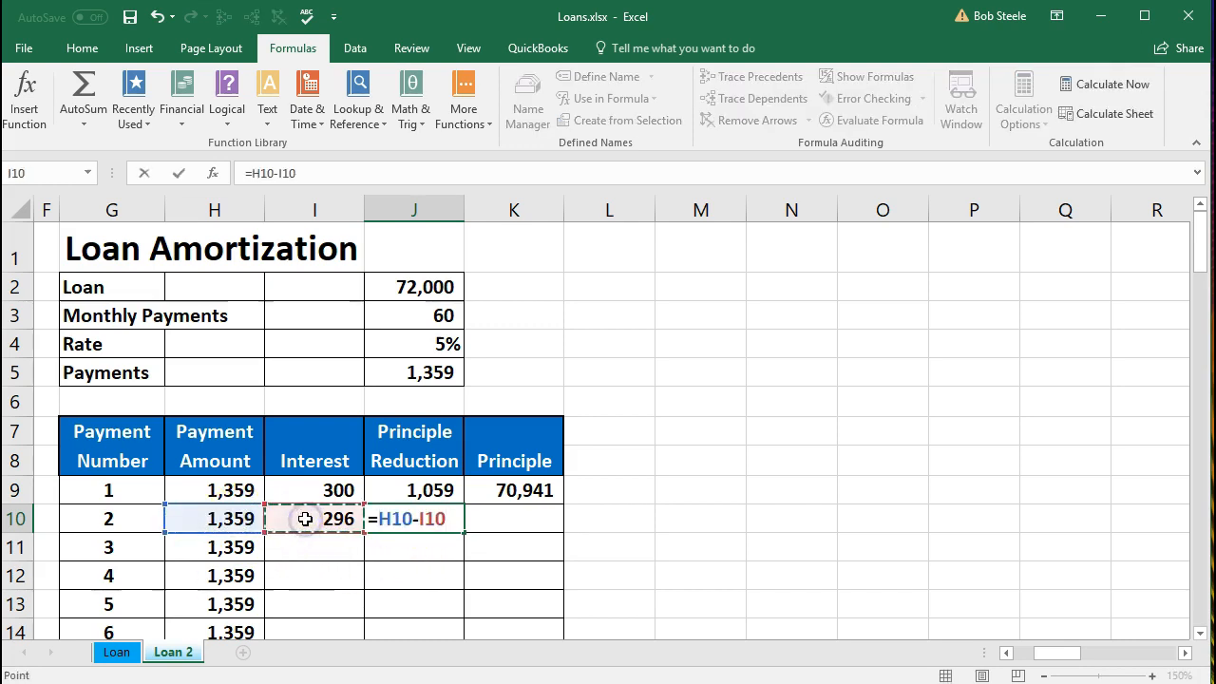
{"action": "key", "text": "Tab"}
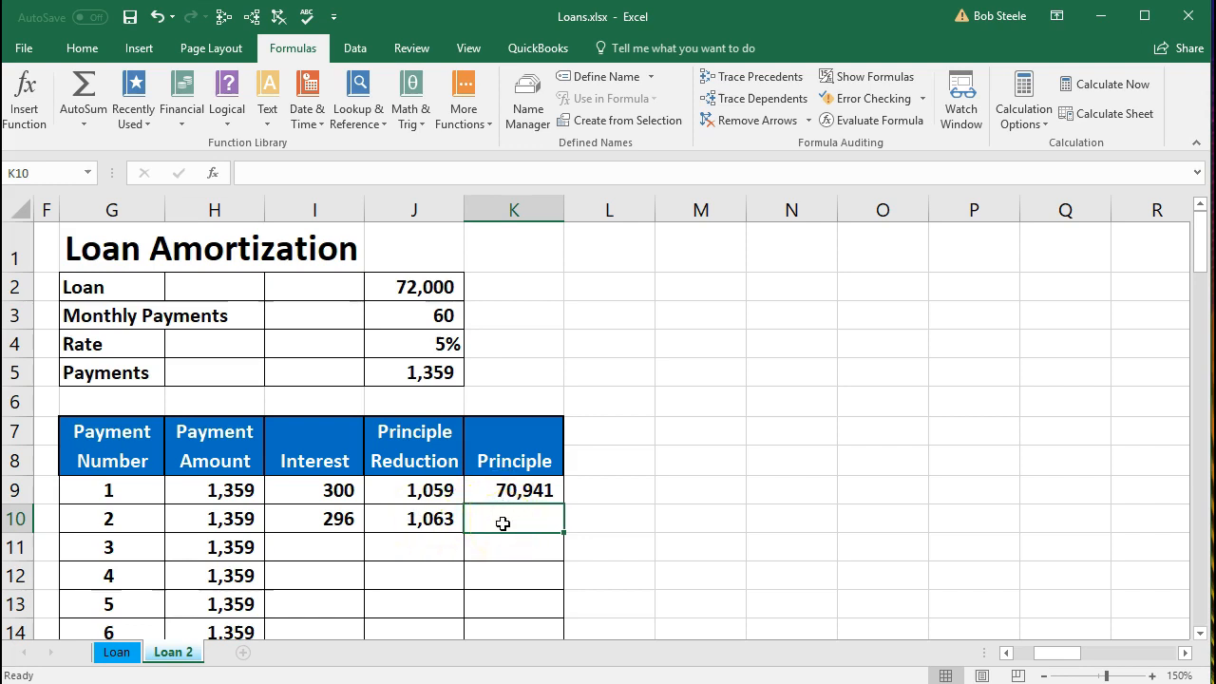
Enter =K9-J10 in K10 as the remaining principal after payment number 2
{"action": "type", "text": "="}
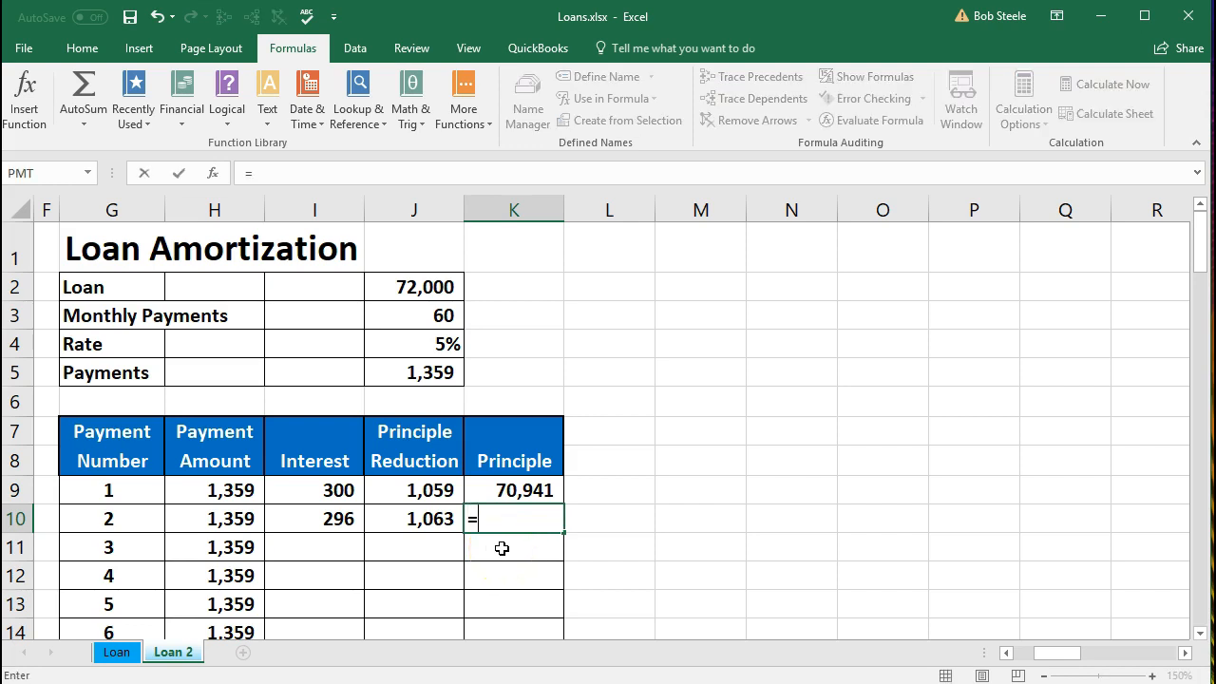
{"action": "left_click", "coordinate": [506, 492]}
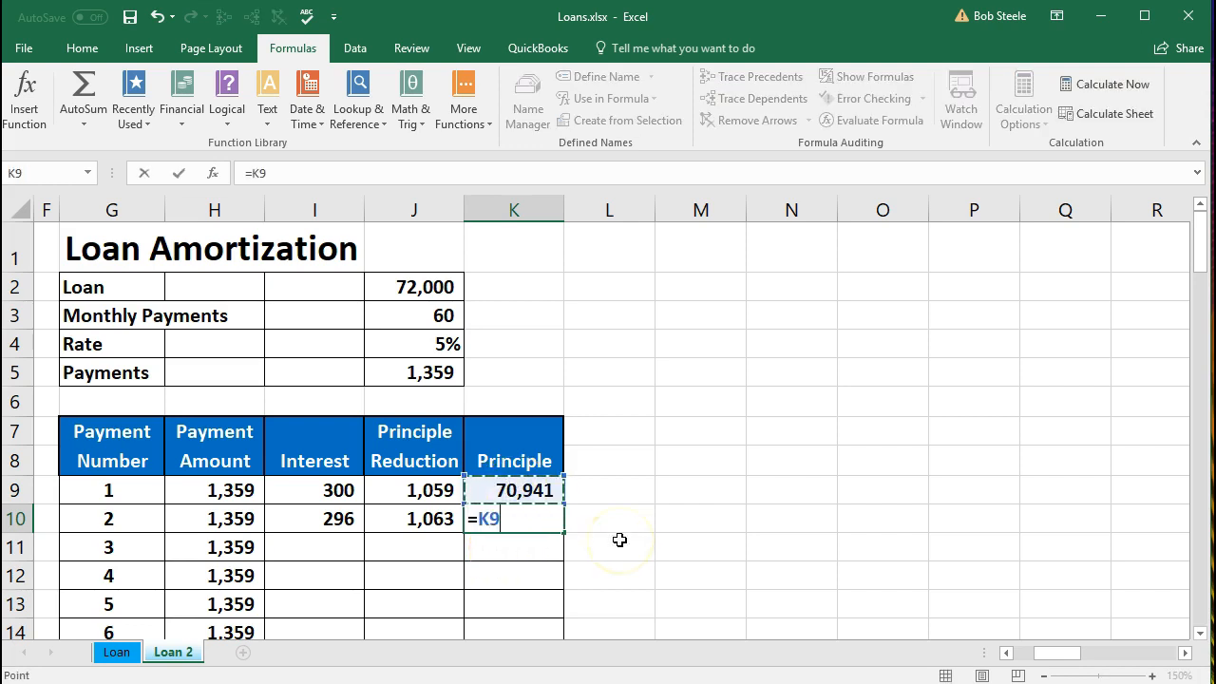
{"action": "type", "text": "-"}
{"action": "left_click", "coordinate": [415, 516]}
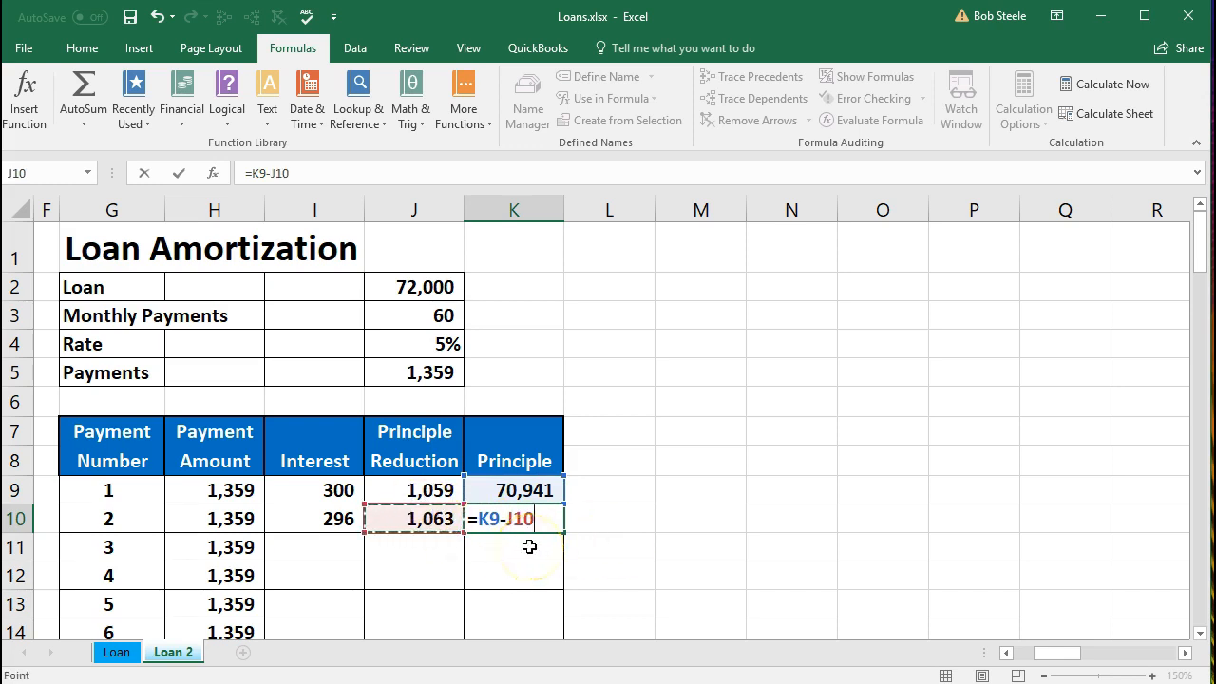
{"action": "key", "text": "Return"}
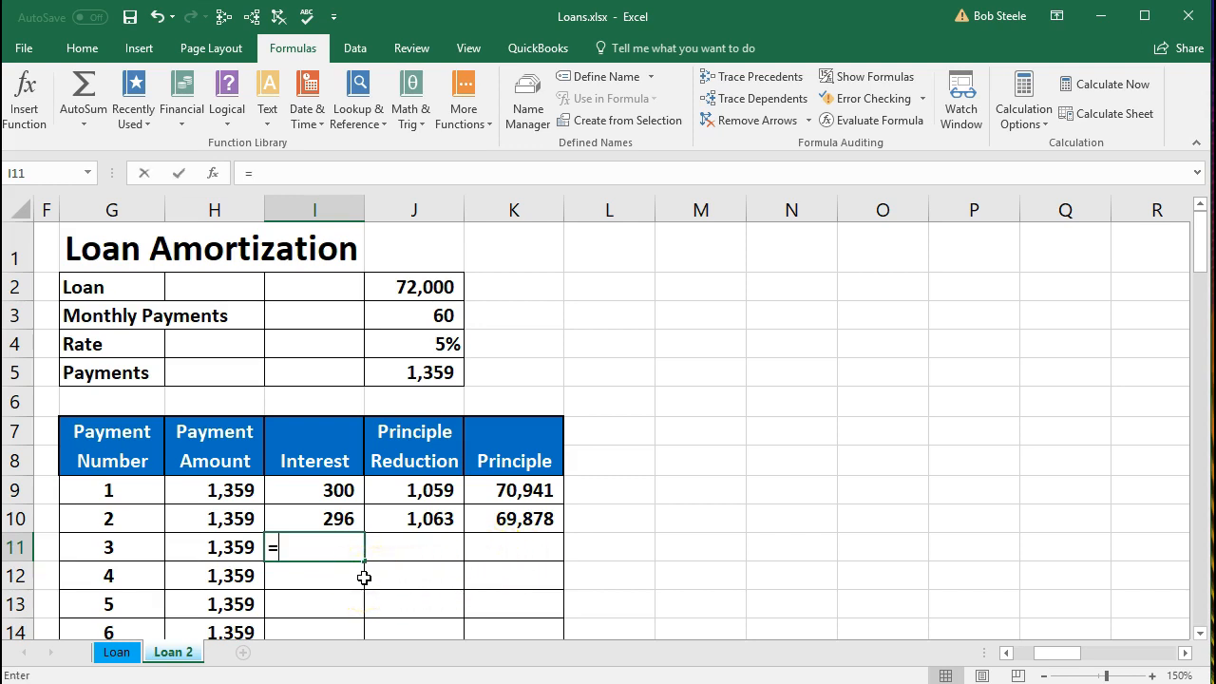
Enter =K10*J4/12 in I11 as the interest for payment number 3
{"action": "left_click", "coordinate": [518, 519]}
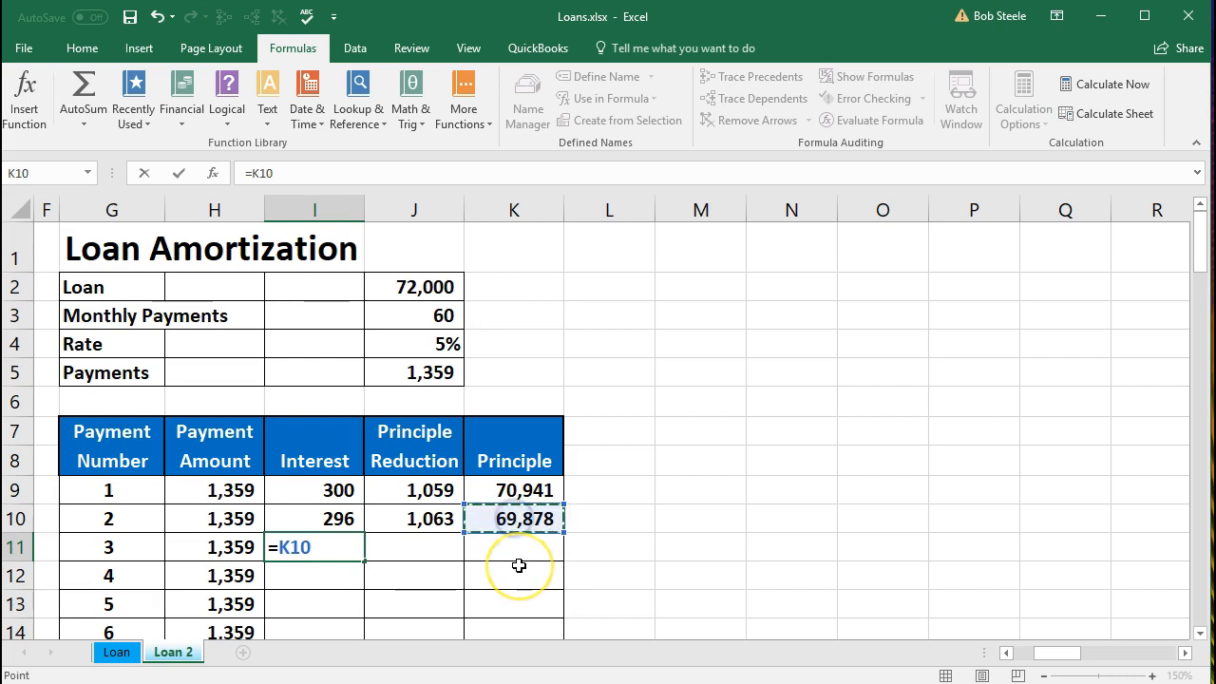
{"action": "type", "text": "*"}
{"action": "left_click", "coordinate": [431, 347]}
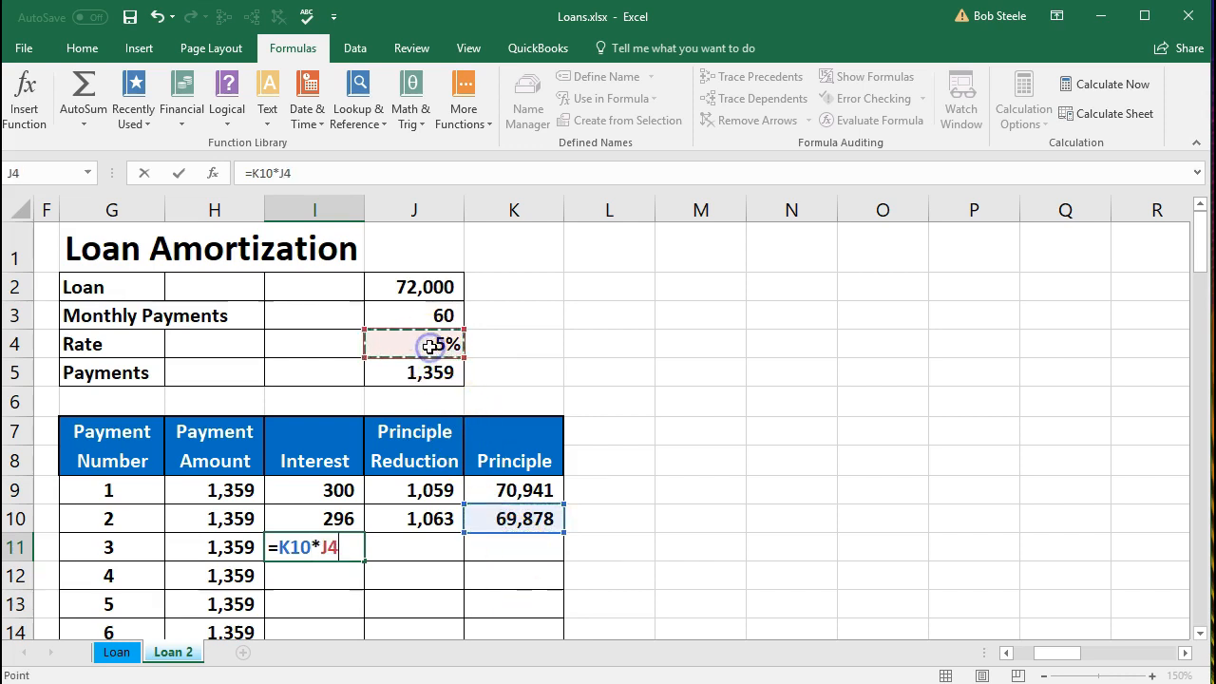
{"action": "type", "text": "/12"}
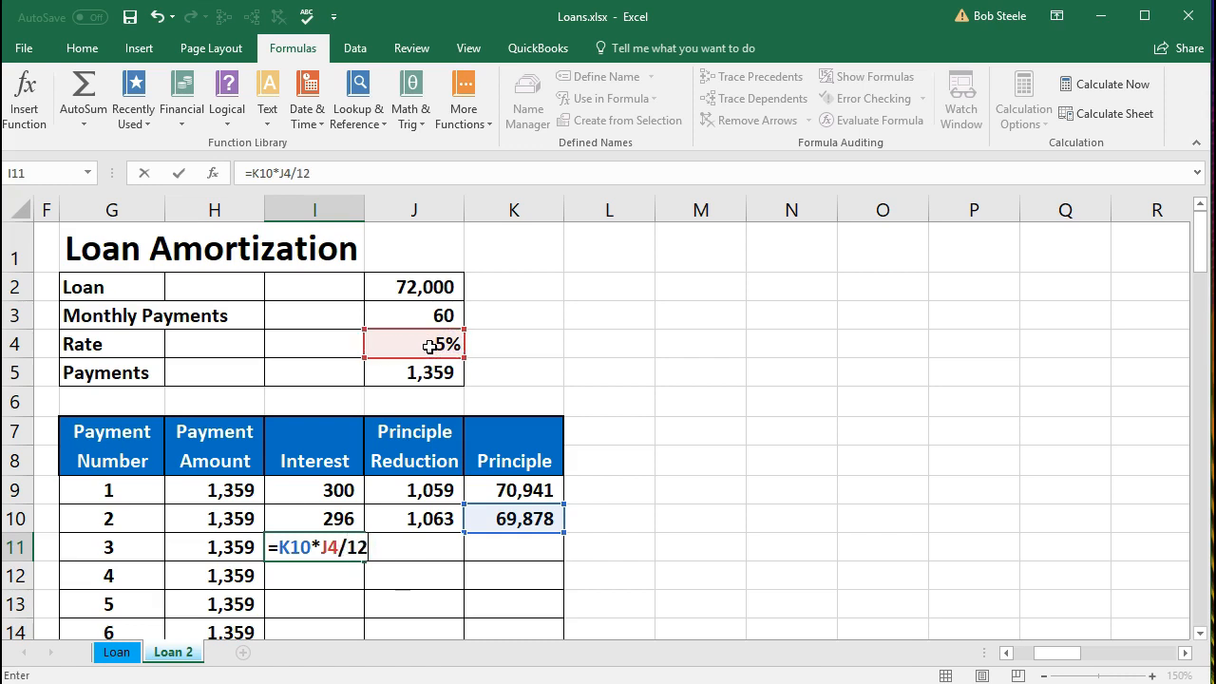
{"action": "key", "text": "Return"}
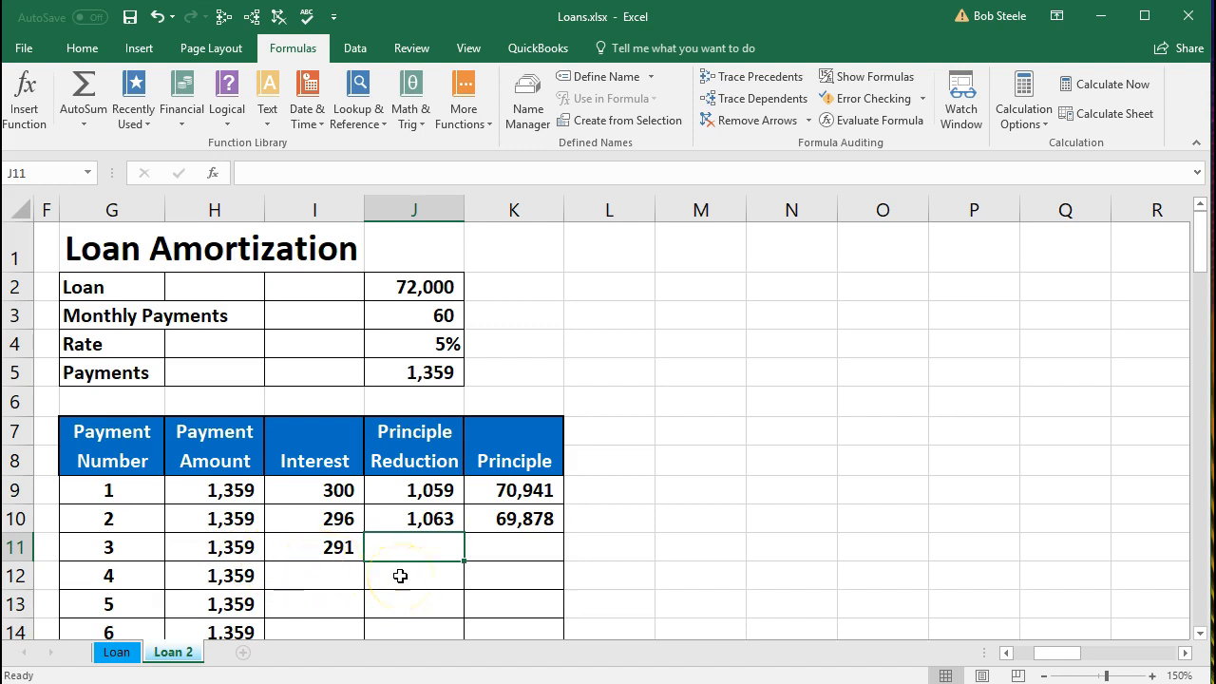
Enter =H11-I11 in J11 as the principal reduction for payment number 3
{"action": "type", "text": "="}
{"action": "left_click", "coordinate": [217, 548]}
{"action": "type", "text": "-"}
{"action": "left_click", "coordinate": [295, 538]}
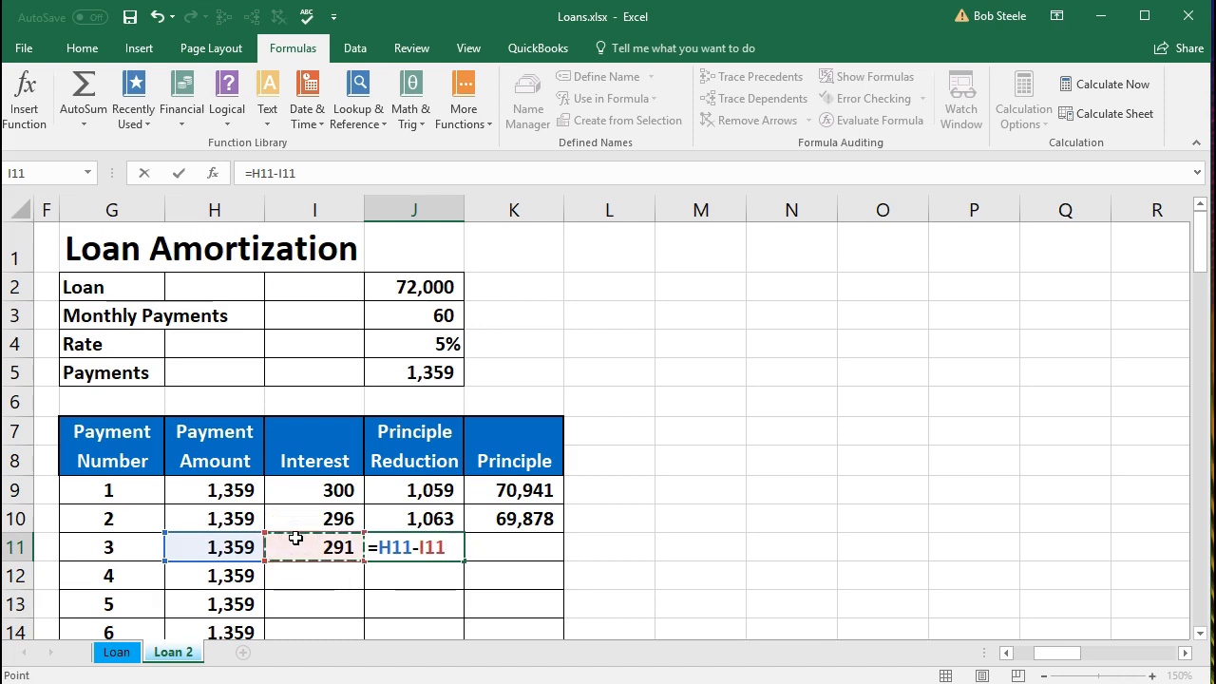
{"action": "key", "text": "Tab"}
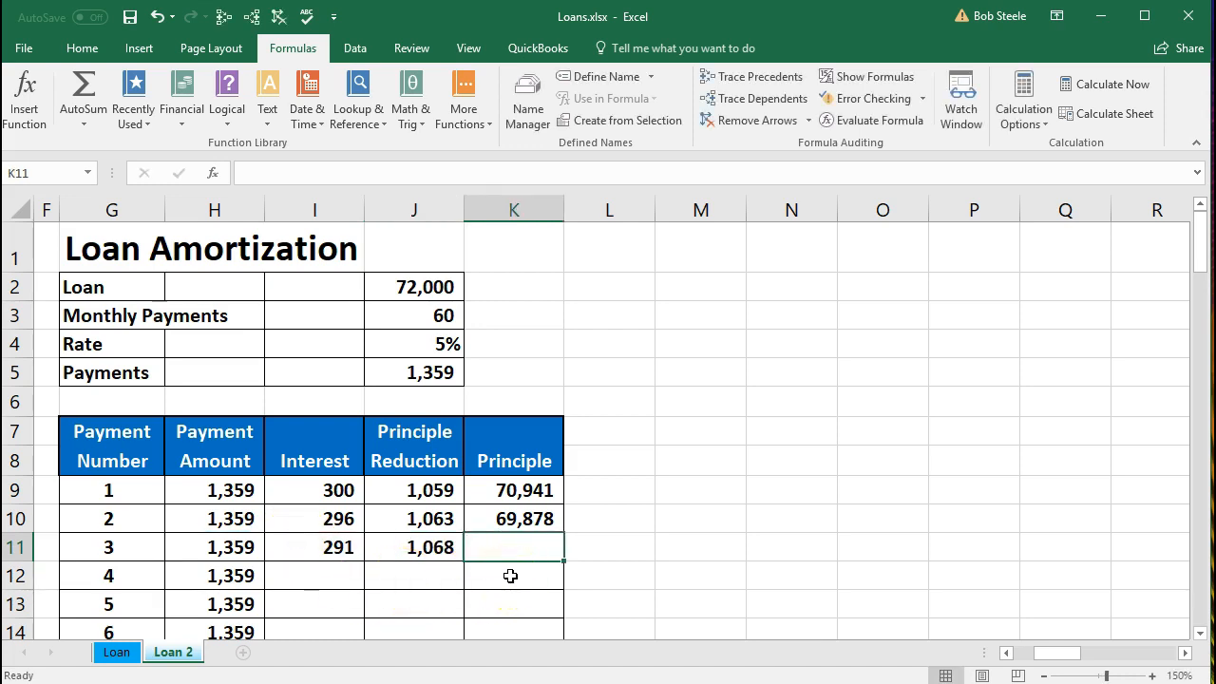
Enter =K10-J11 in K11 as the remaining principal after payment number 3
{"action": "type", "text": "="}
{"action": "left_click", "coordinate": [510, 515]}
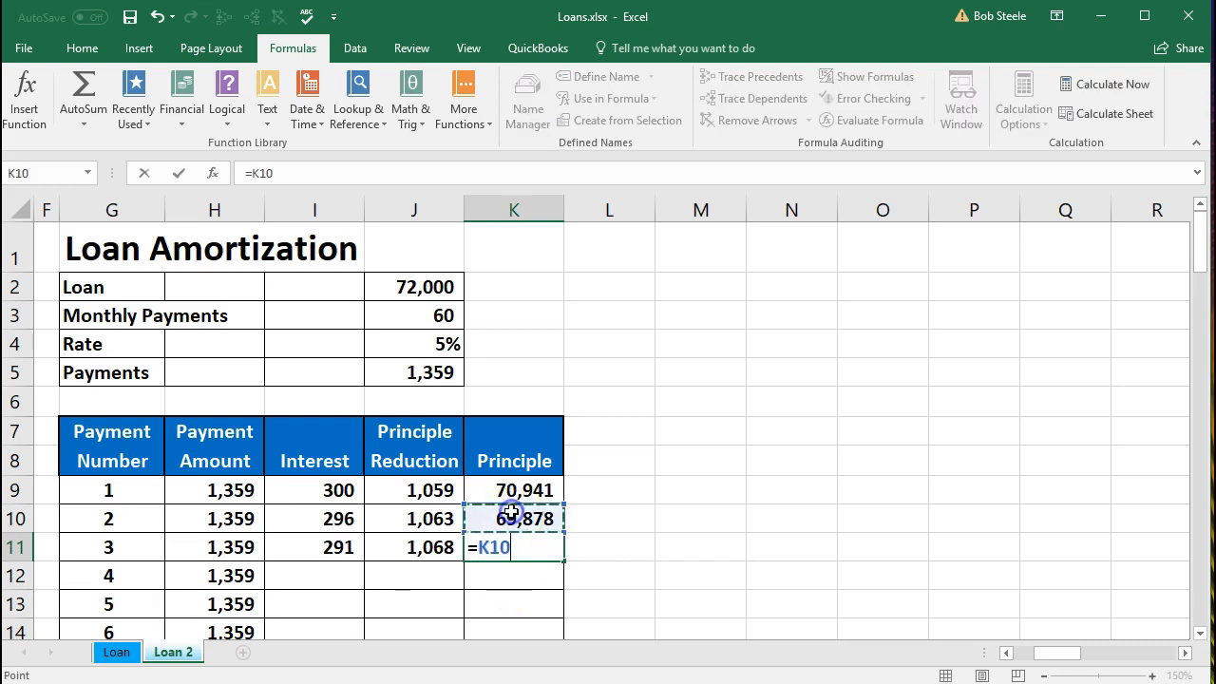
{"action": "type", "text": "-"}
{"action": "left_click", "coordinate": [440, 550]}
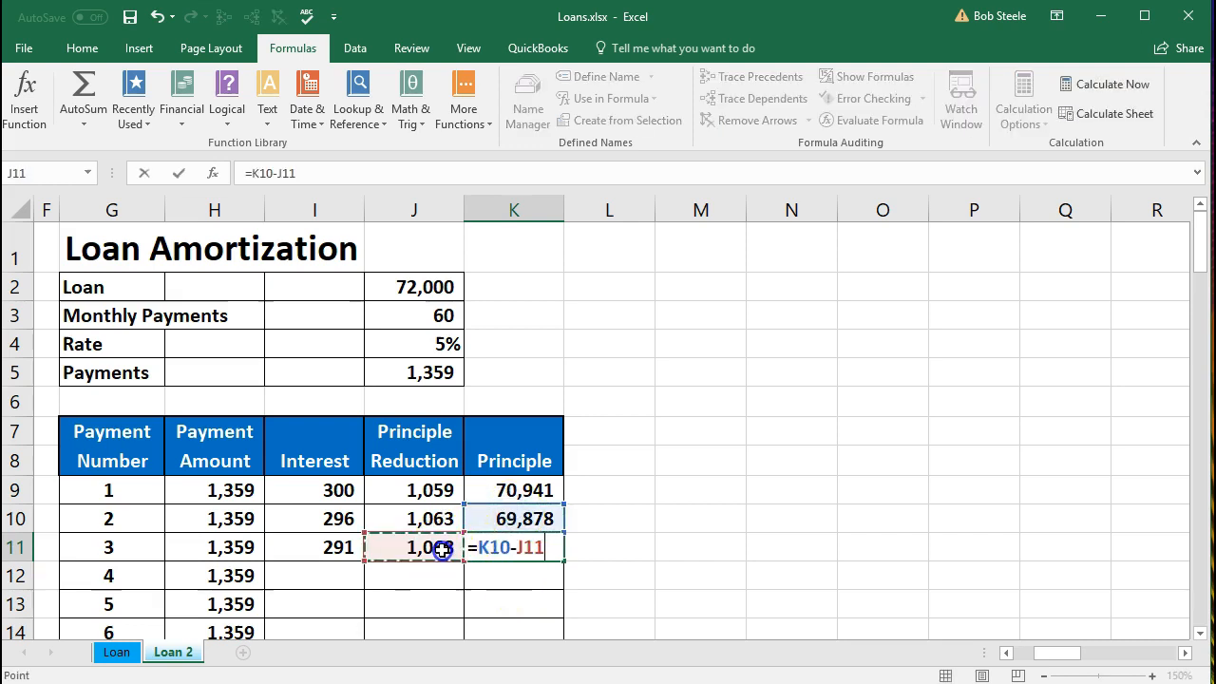
{"action": "key", "text": "Return"}
{"action": "left_click", "coordinate": [522, 548]}
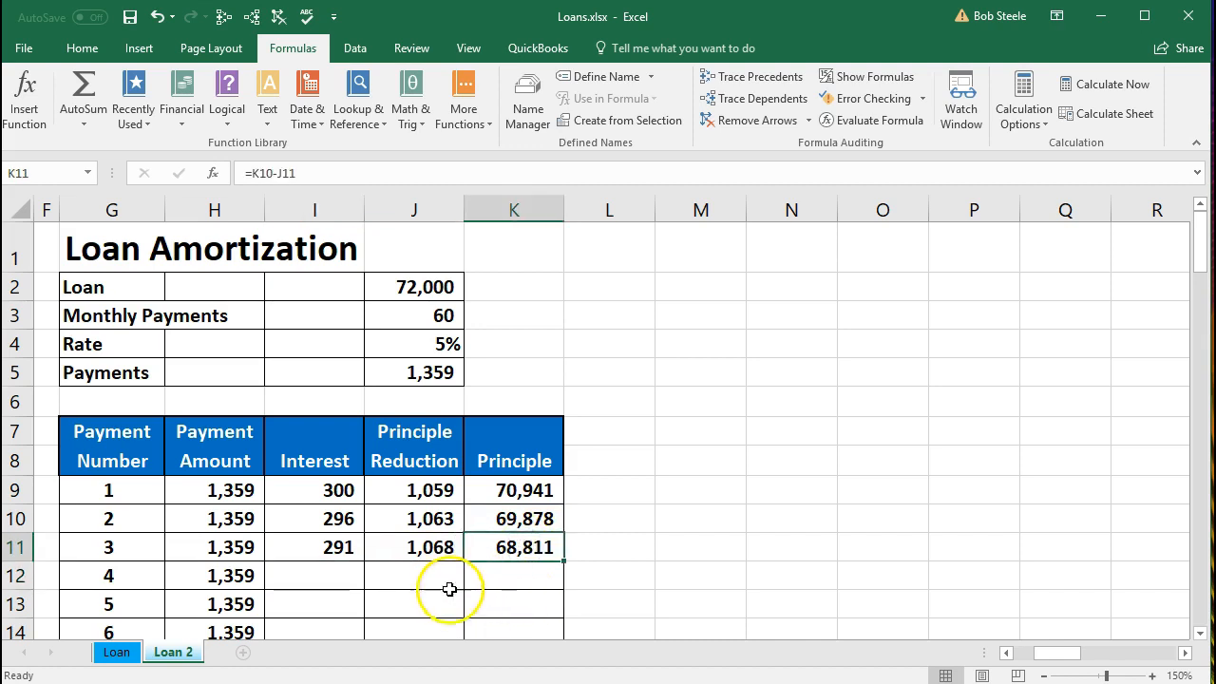
Try to fill the payment number 3 formulas in I11:K11 down one row to payment number 4
{"action": "left_click_drag", "start_coordinate": [324, 545], "coordinate": [506, 547]}
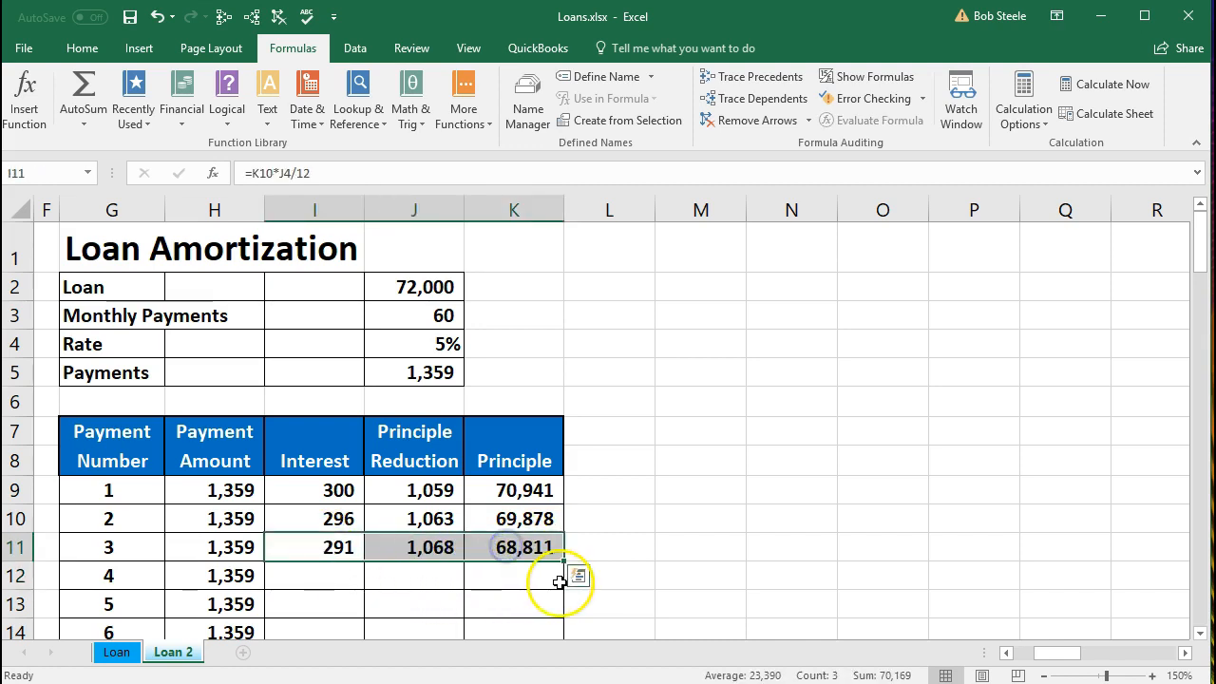
{"action": "left_click_drag", "start_coordinate": [337, 546], "coordinate": [513, 551]}
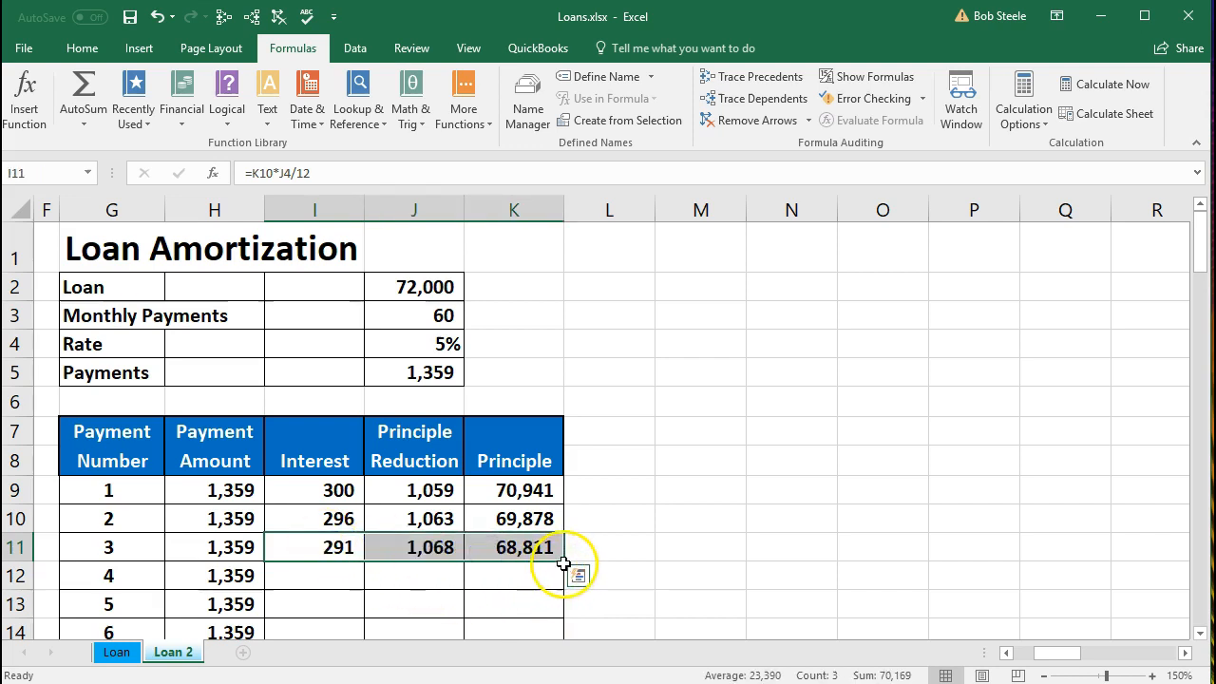
{"action": "left_click_drag", "start_coordinate": [564, 564], "coordinate": [564, 582]}
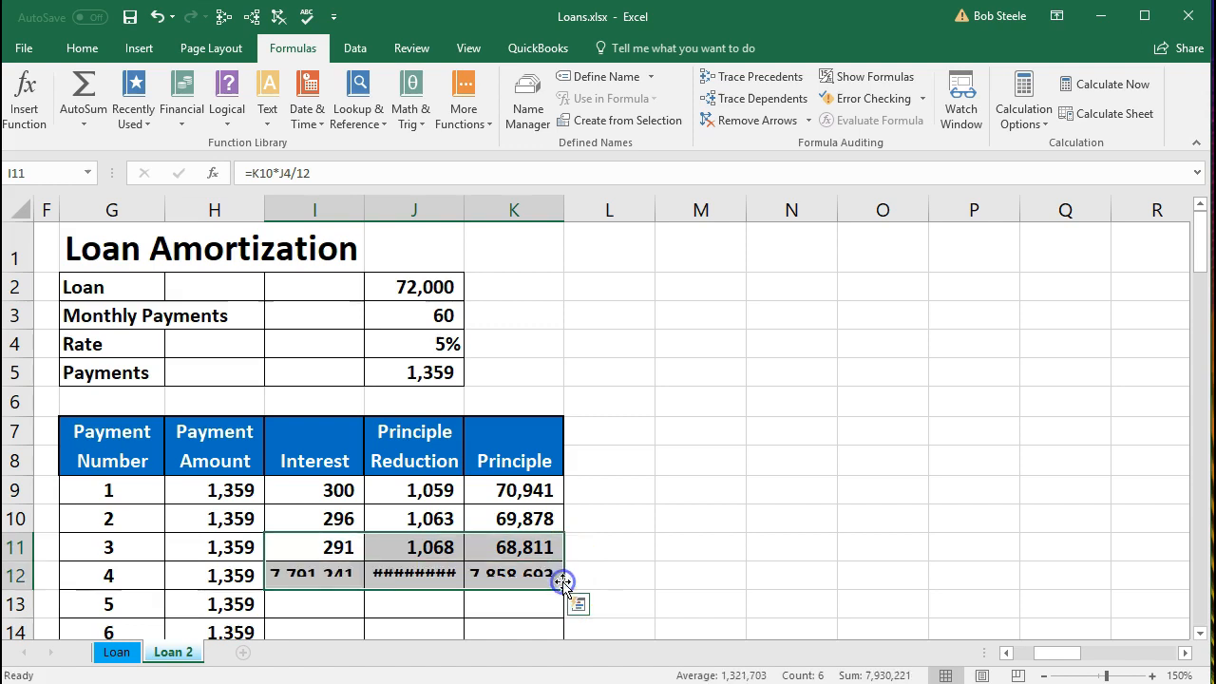
{"action": "left_click", "coordinate": [429, 602]}
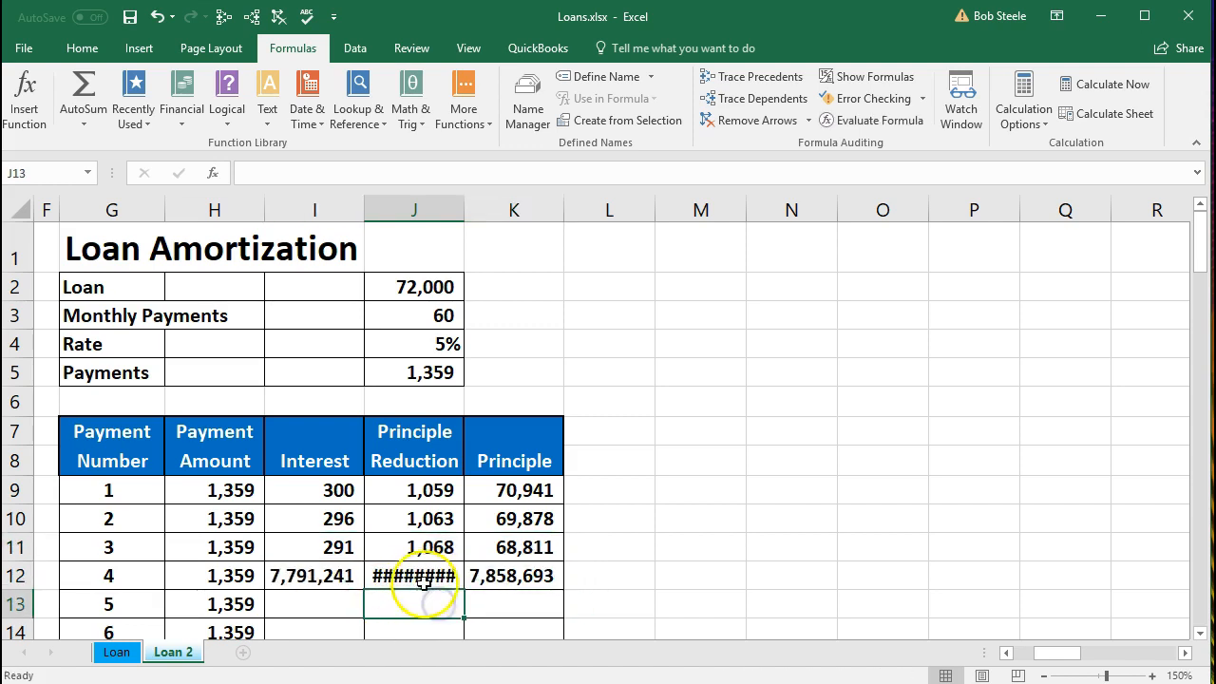
Inspect the cell references of the copied interest formula in I12 and clear the contents of I12:K12
{"action": "left_click", "coordinate": [315, 575]}
{"action": "double_click", "coordinate": [319, 574]}
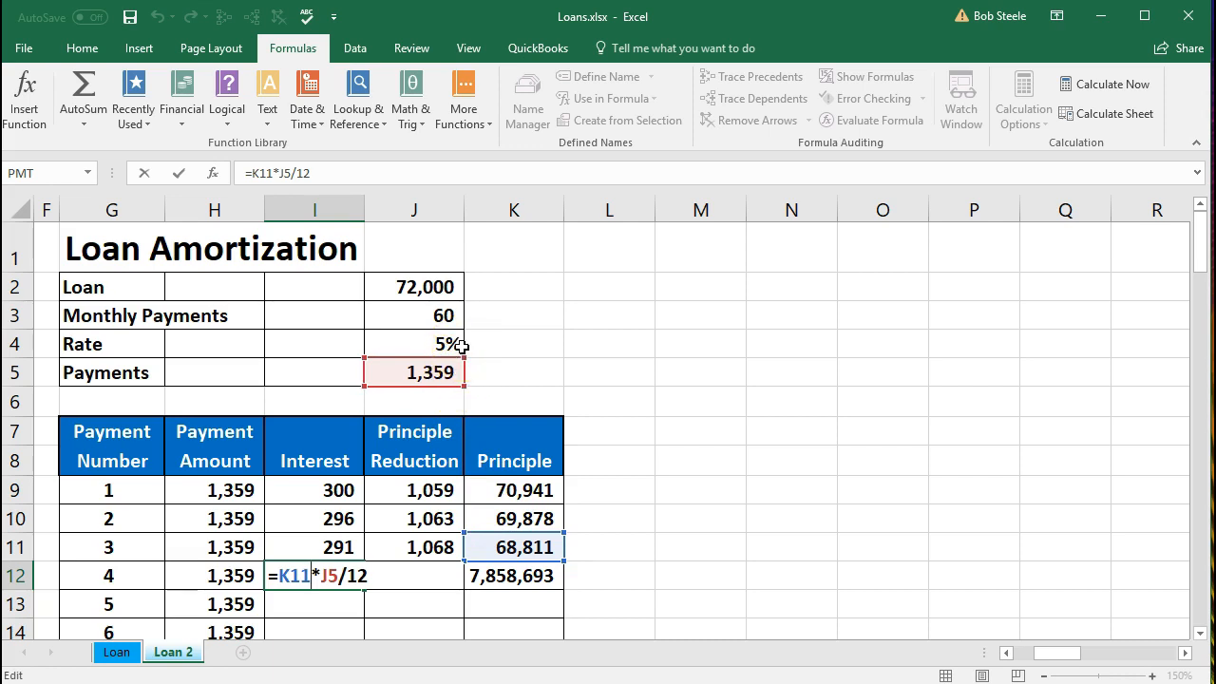
{"action": "key", "text": "Return"}
{"action": "left_click_drag", "start_coordinate": [318, 575], "coordinate": [478, 575]}
{"action": "key", "text": "Delete"}
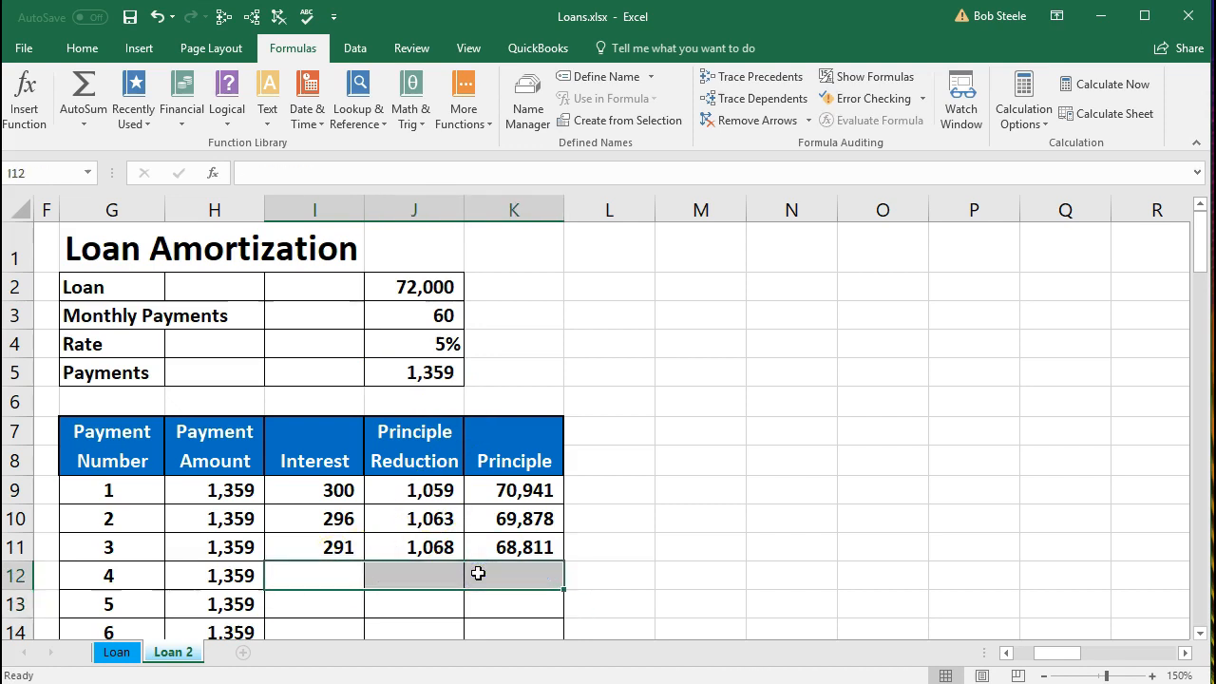
Make the rate reference absolute in the payment number 3 interest formula in I11, giving =K10*$J$4/12
{"action": "left_click", "coordinate": [338, 547]}
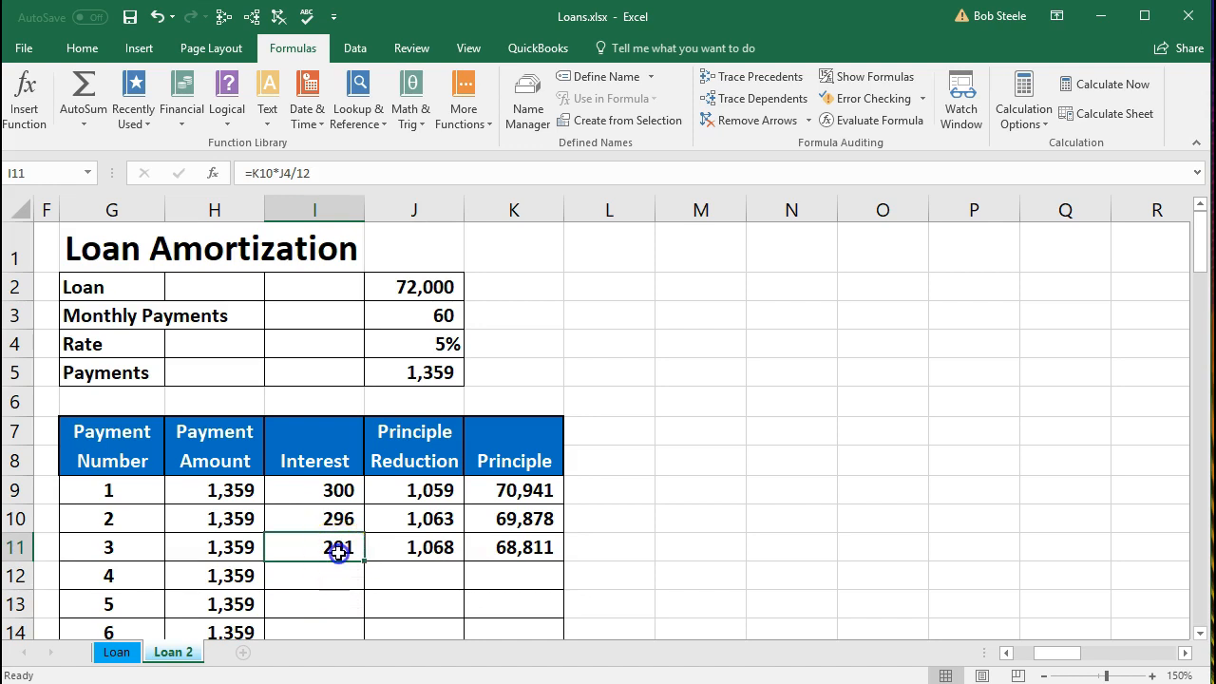
{"action": "double_click", "coordinate": [339, 554]}
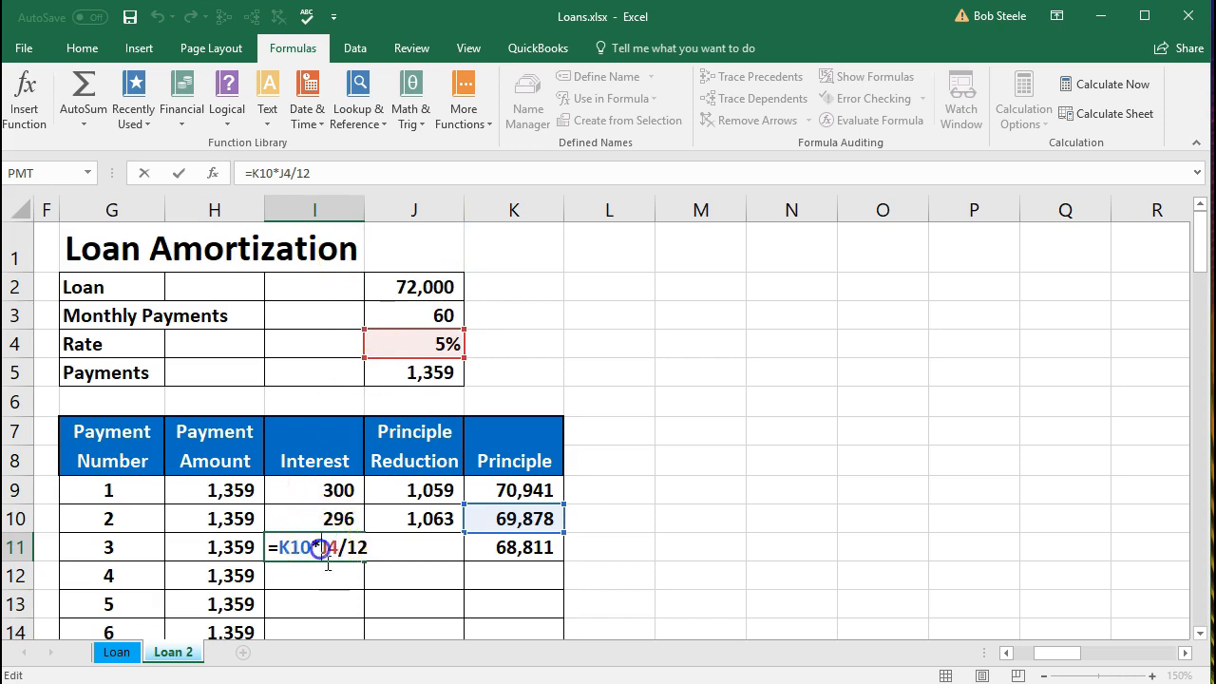
{"action": "type", "text": "$"}
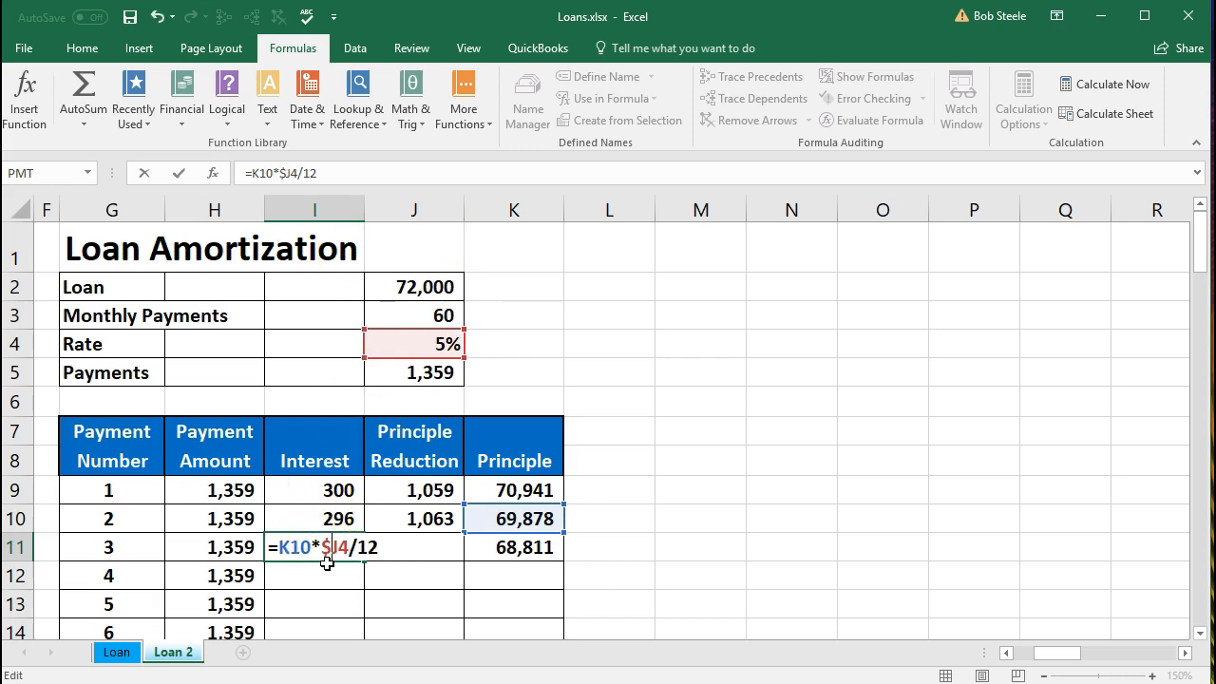
{"action": "key", "text": "Right"}
{"action": "type", "text": "$"}
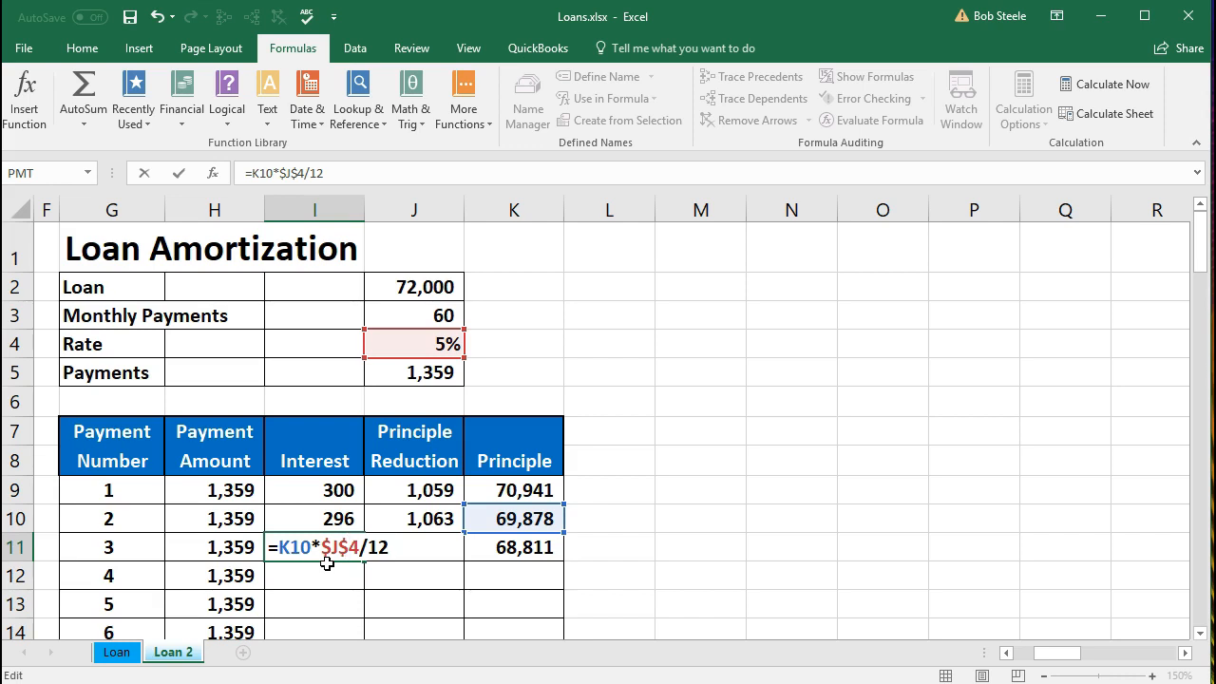
{"action": "key", "text": "Return"}
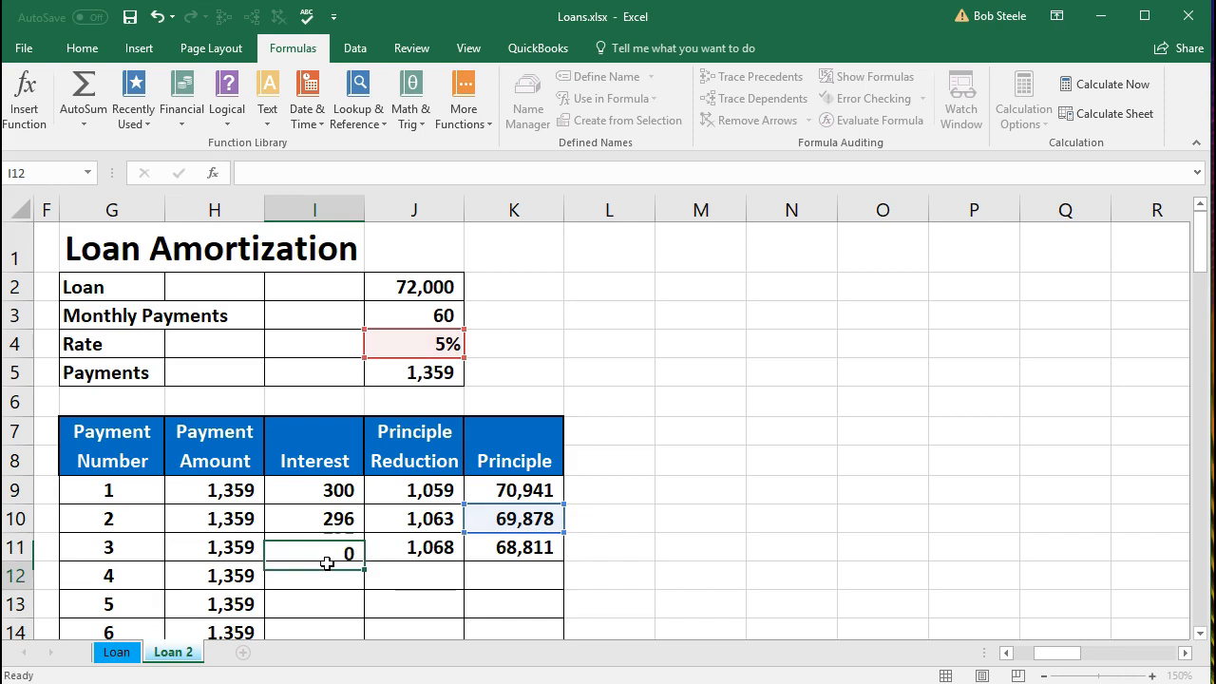
Fill the interest, principal reduction and principal formulas from I11:K11 down through payment number 60 in row 68
{"action": "left_click_drag", "start_coordinate": [323, 545], "coordinate": [537, 551]}
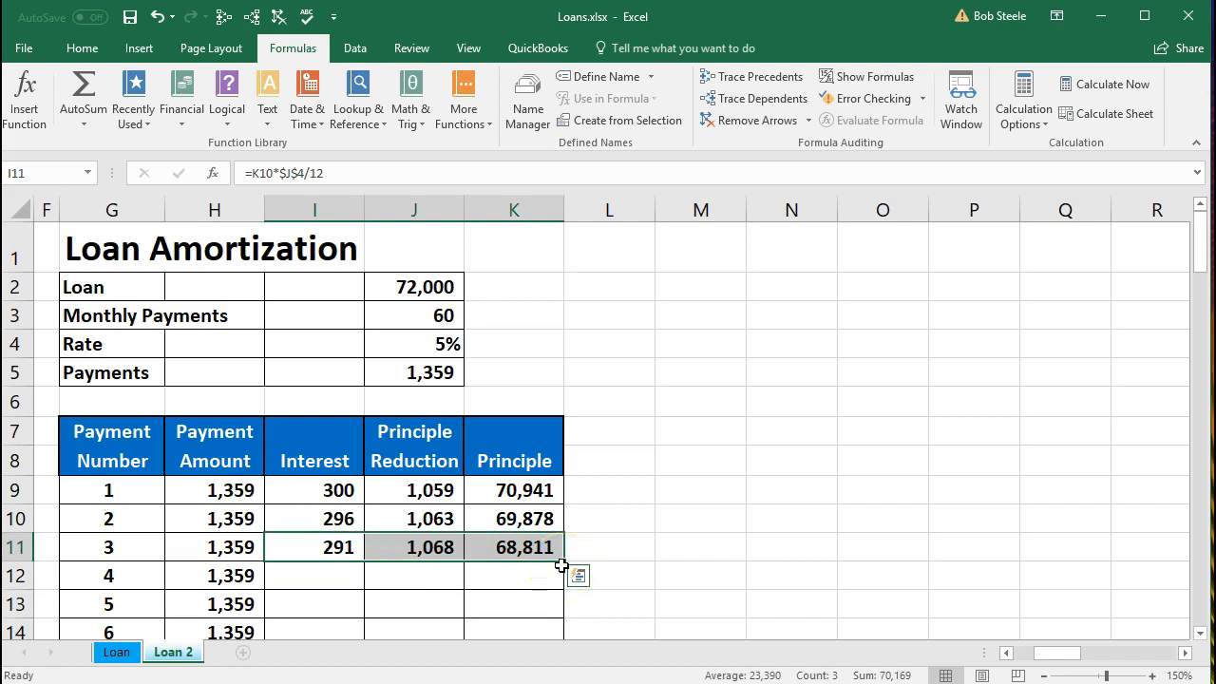
{"action": "left_click_drag", "start_coordinate": [564, 565], "coordinate": [563, 583]}
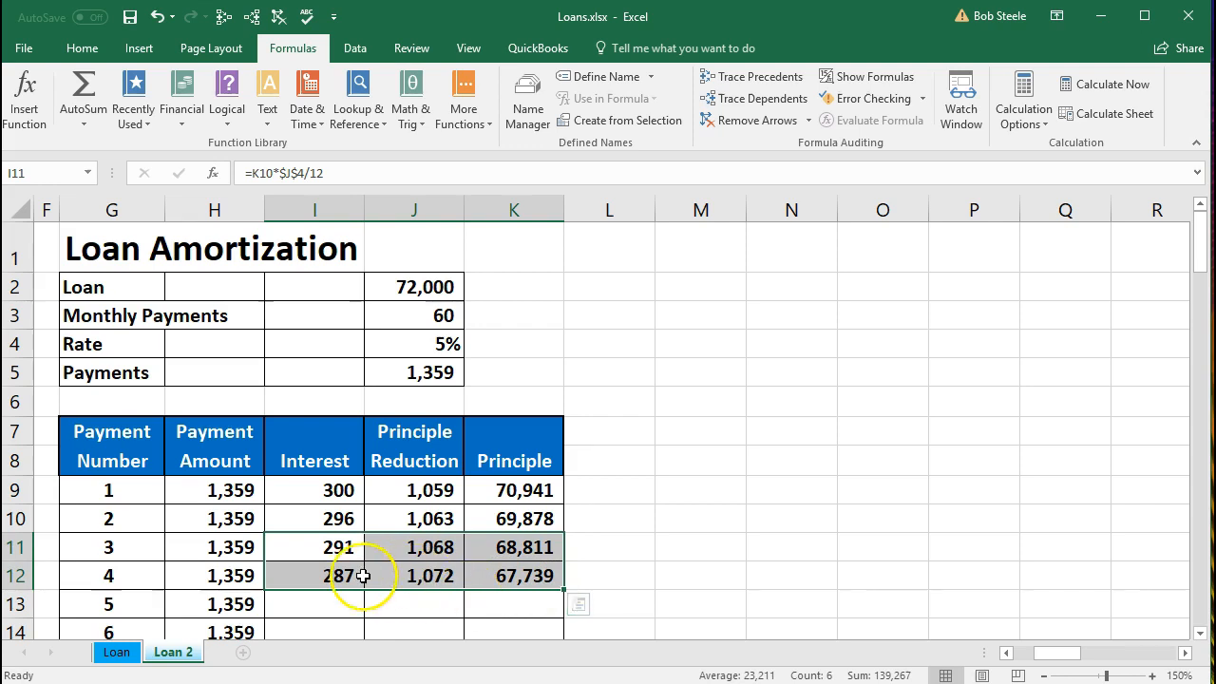
{"action": "scroll", "coordinate": [432, 581], "scroll_direction": "down", "scroll_amount": 2}
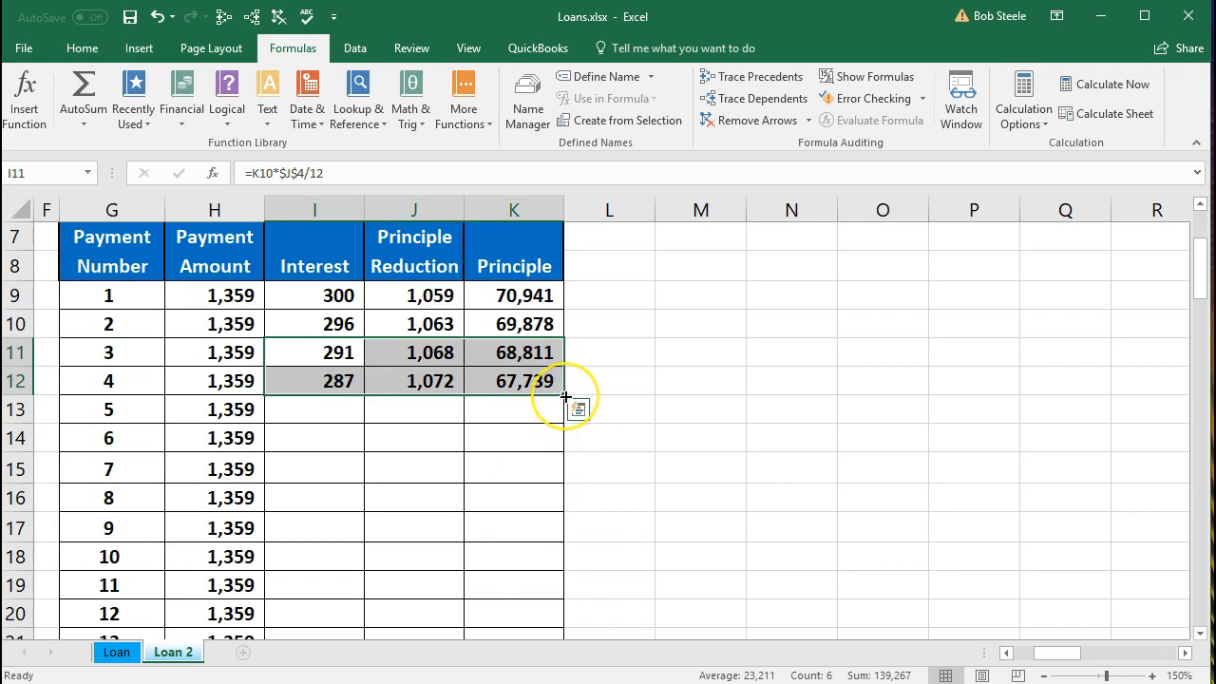
{"action": "left_click_drag", "start_coordinate": [566, 396], "coordinate": [537, 591]}
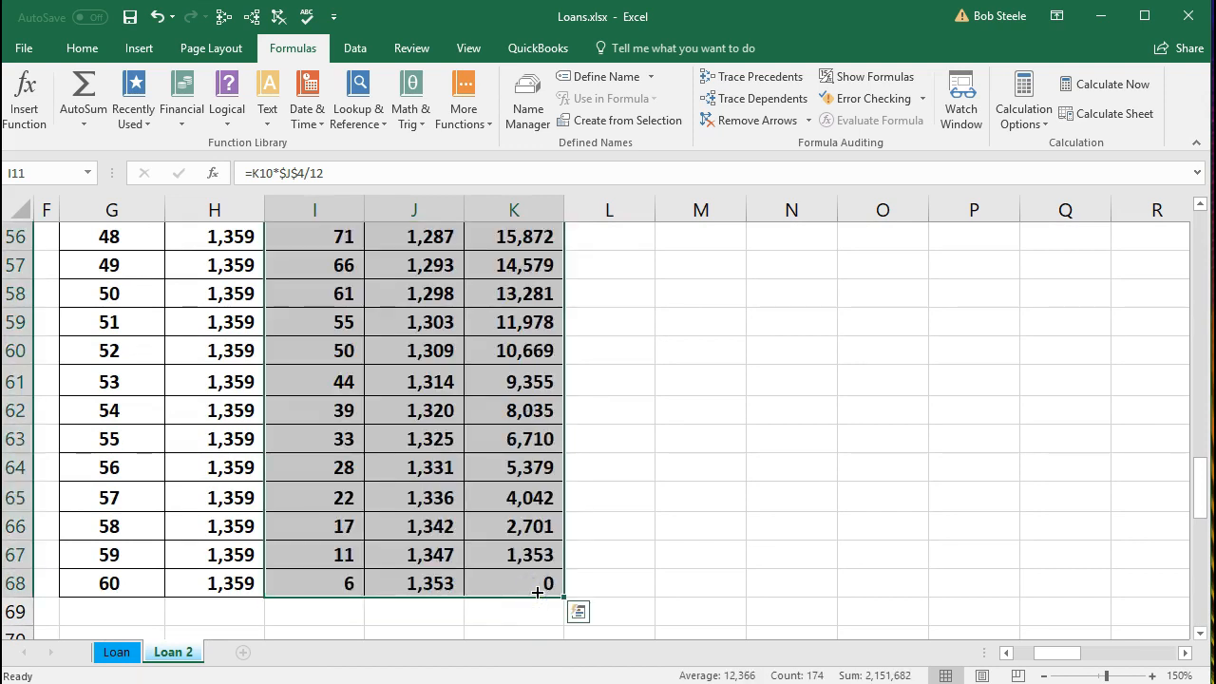
Examine the payment amount, interest, principal reduction and remaining principal at the end of the schedule, around payment number 60
{"action": "left_click", "coordinate": [526, 583]}
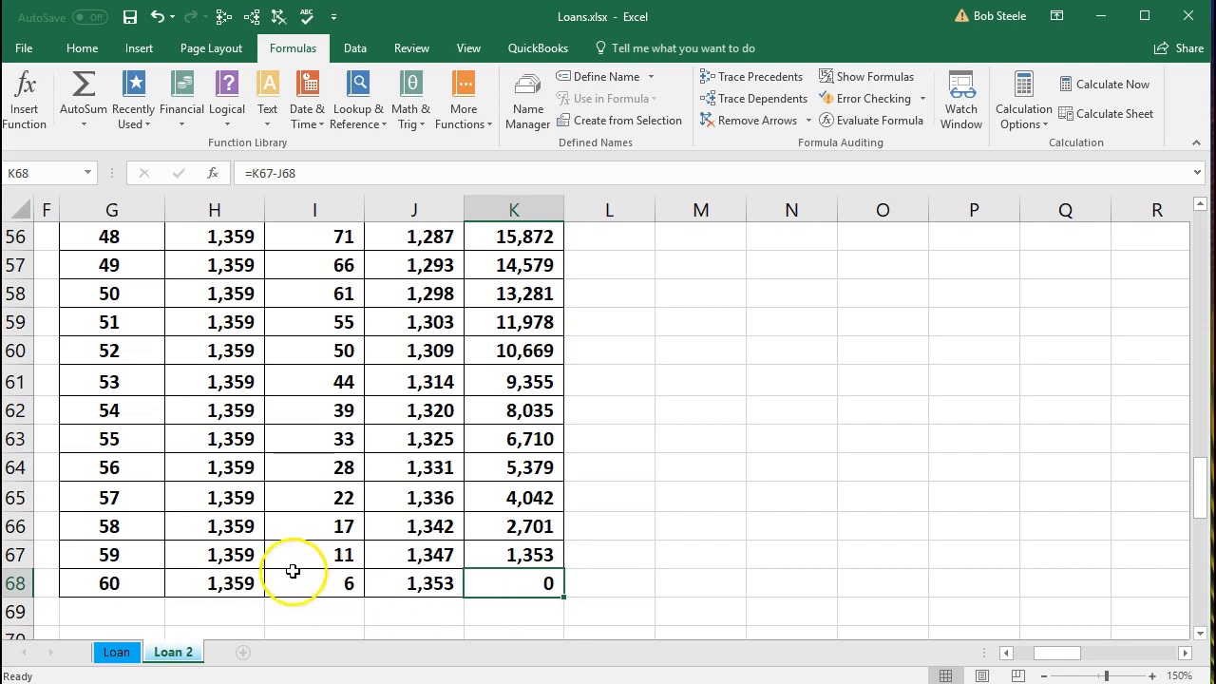
{"action": "left_click", "coordinate": [244, 560]}
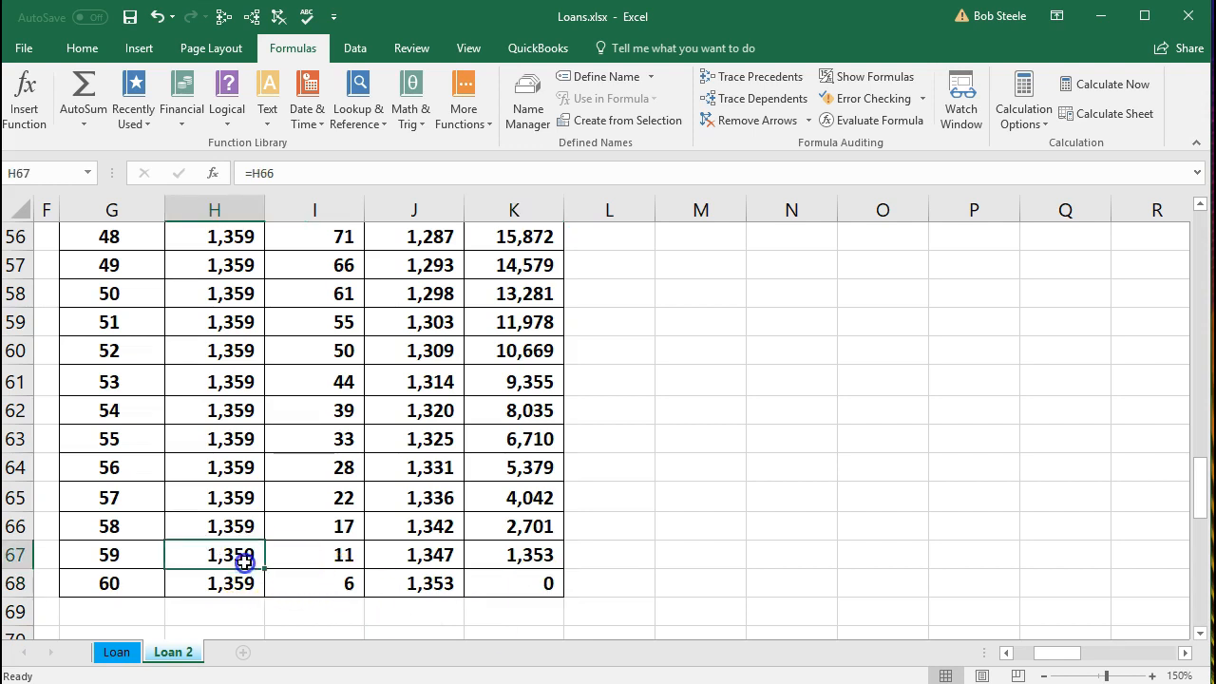
{"action": "left_click", "coordinate": [311, 583]}
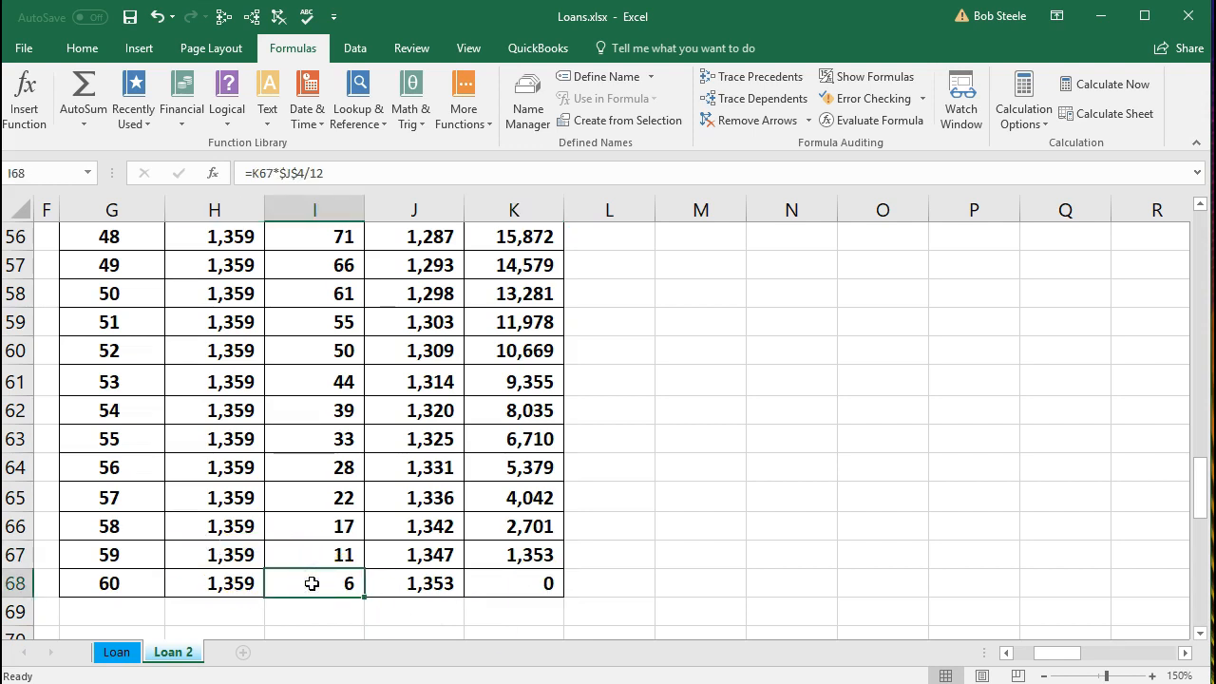
{"action": "left_click", "coordinate": [429, 585]}
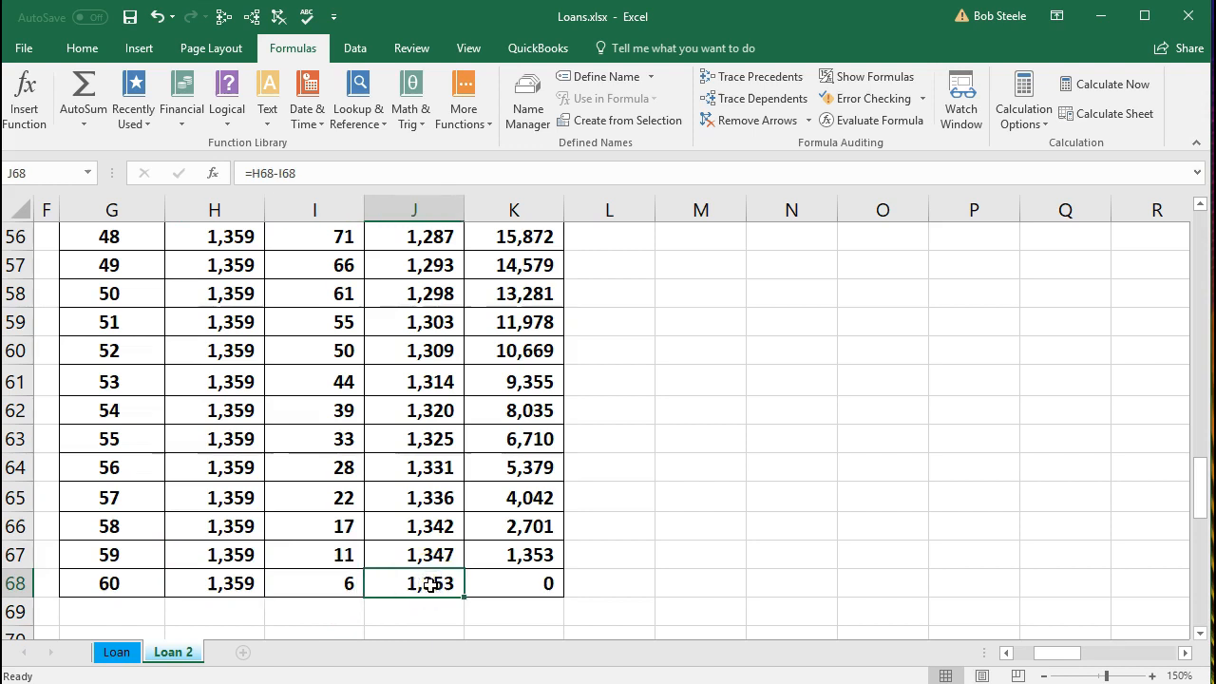
{"action": "left_click", "coordinate": [500, 583]}
Review the payment number 1 figures in row 9 and switch to the Loan Payable transaction report in QuickBooks Online
{"action": "scroll", "coordinate": [500, 602], "scroll_direction": "up", "scroll_amount": 2}
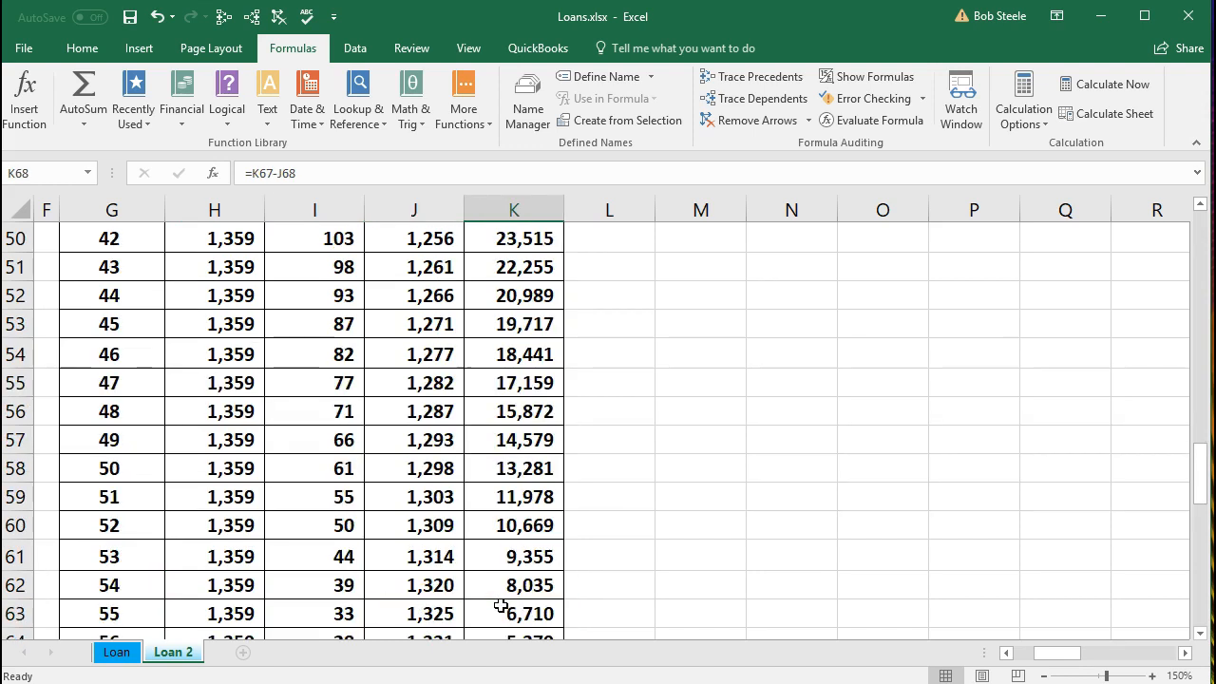
{"action": "scroll", "coordinate": [500, 606], "scroll_direction": "up", "scroll_amount": 16}
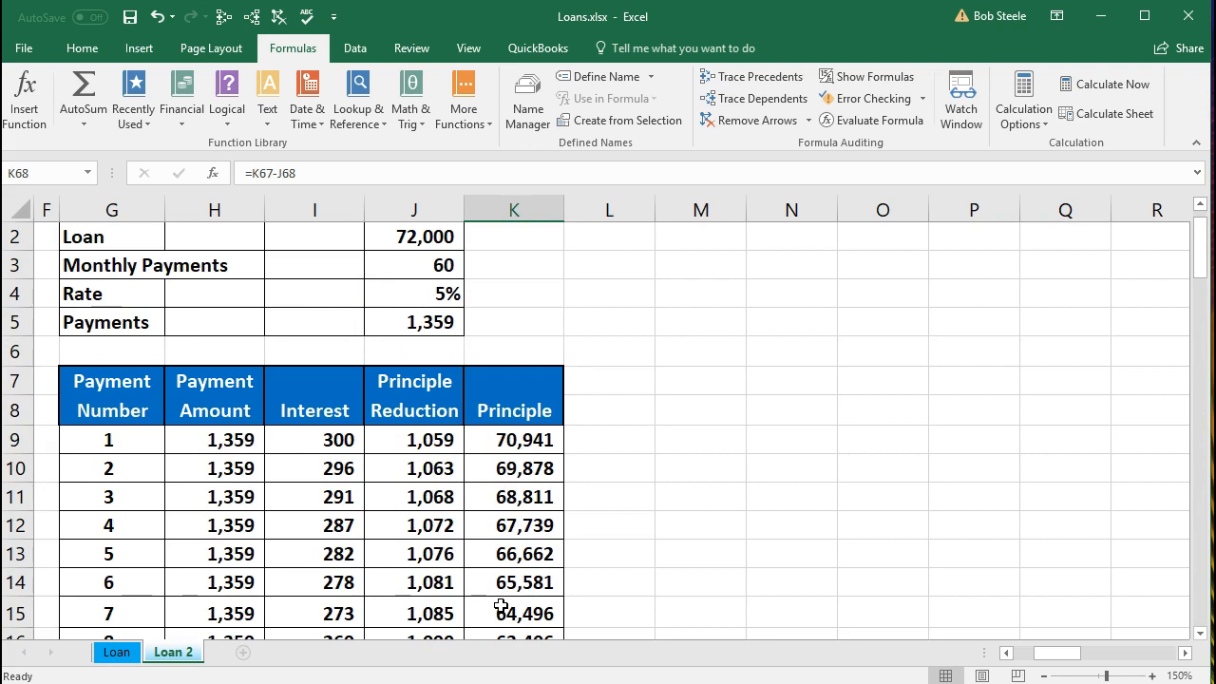
{"action": "left_click", "coordinate": [224, 442]}
{"action": "left_click", "coordinate": [302, 437]}
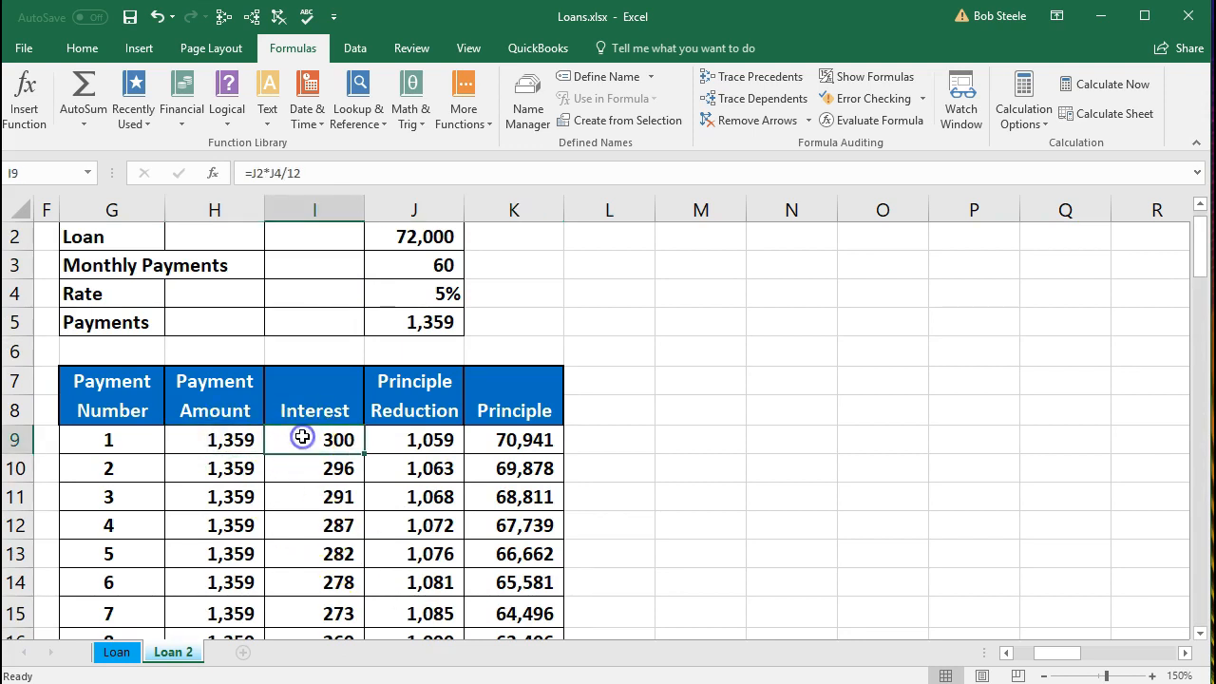
{"action": "left_click", "coordinate": [384, 439]}
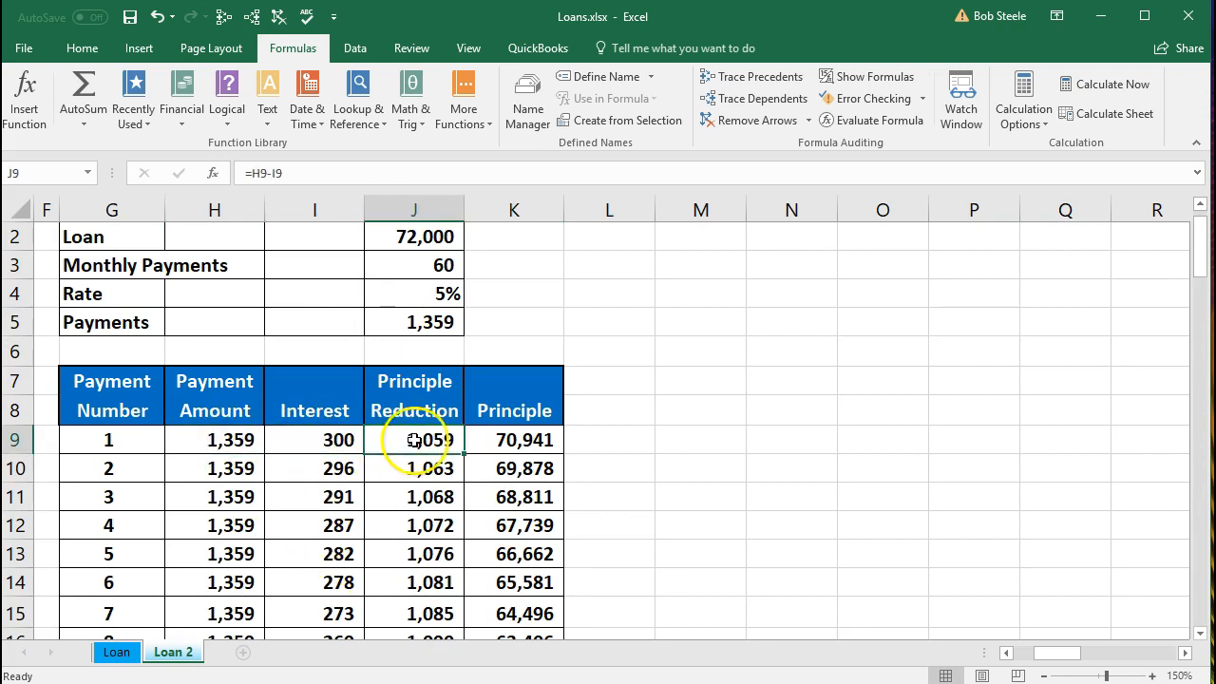
{"action": "left_click", "coordinate": [484, 440]}
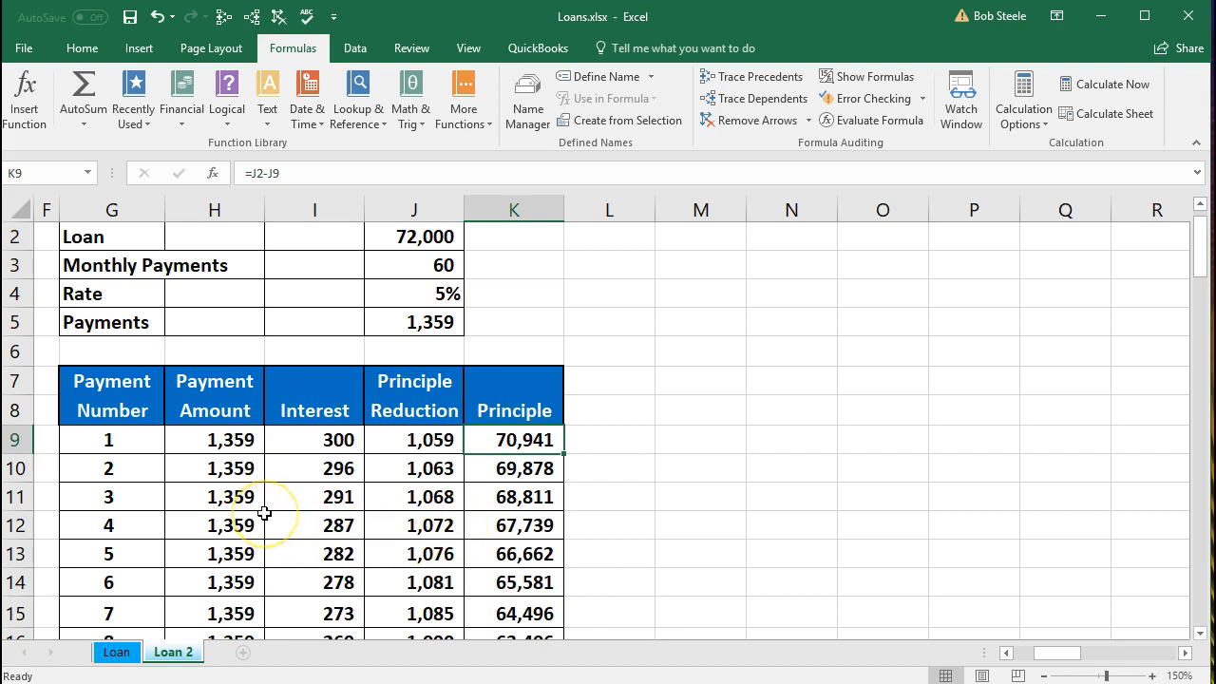
{"action": "scroll", "coordinate": [264, 513], "scroll_direction": "up", "scroll_amount": 1}
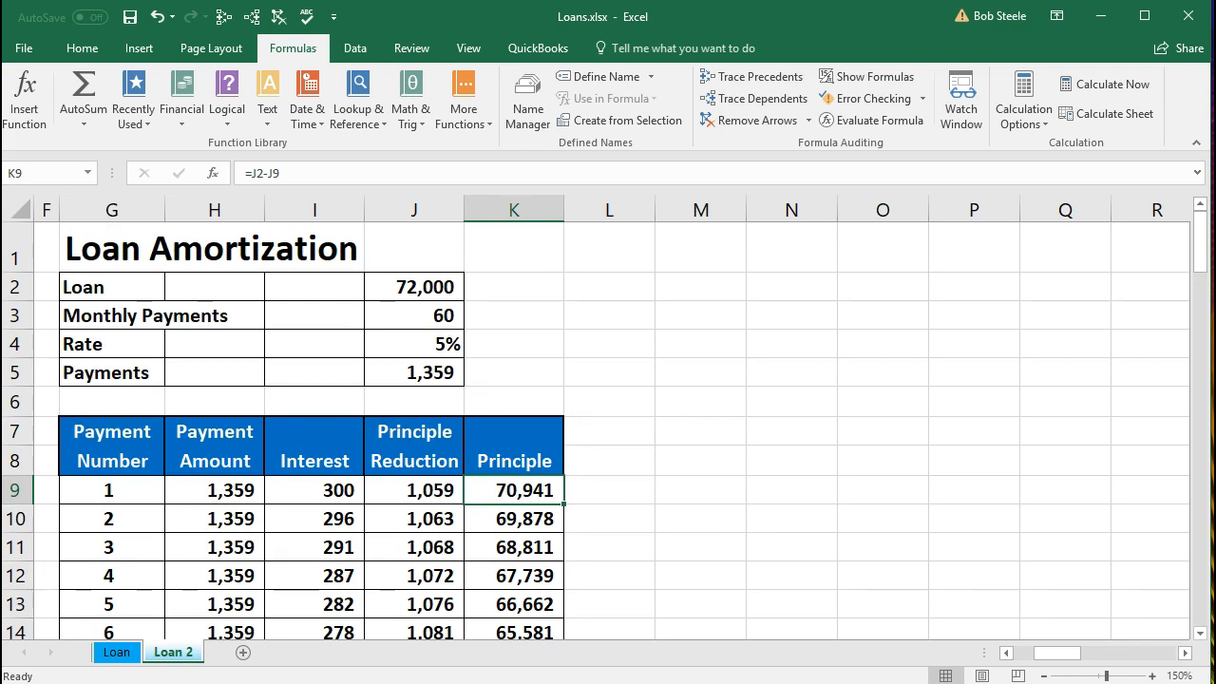
{"action": "key", "text": "alt+Tab"}
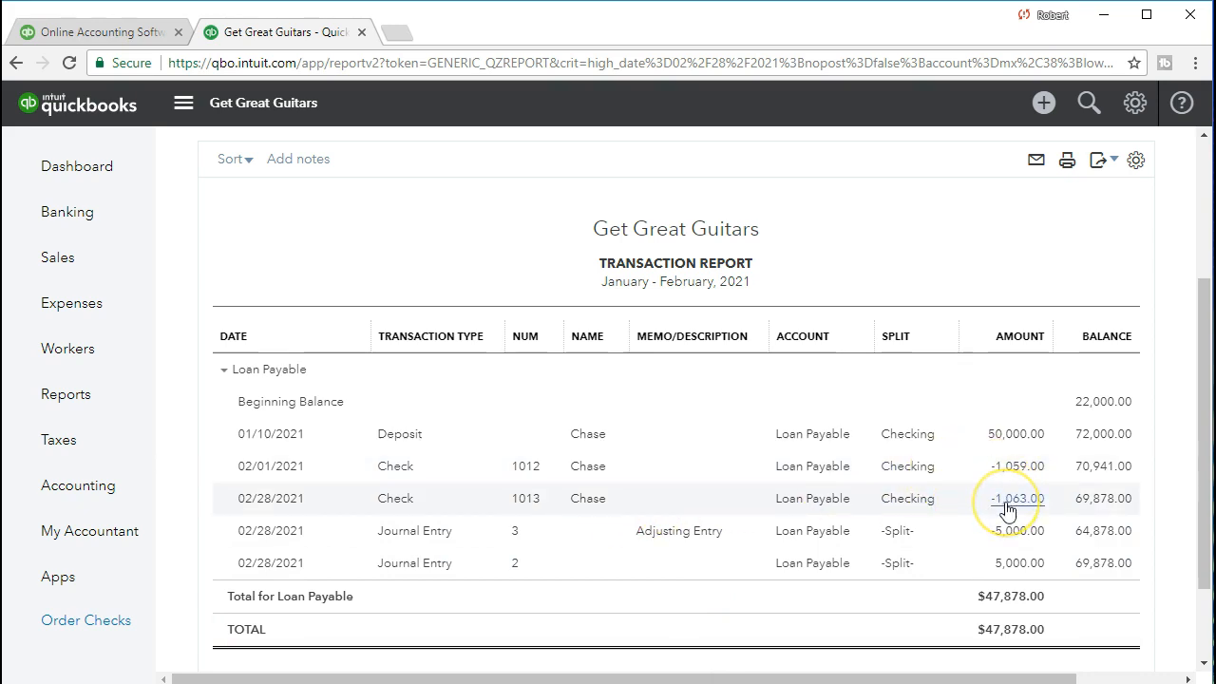
Compare the Loan Payable amounts of checks 1012 and 1013 with the principal reductions for payments 1 and 2 in the Excel schedule
{"action": "left_click", "coordinate": [1018, 468]}
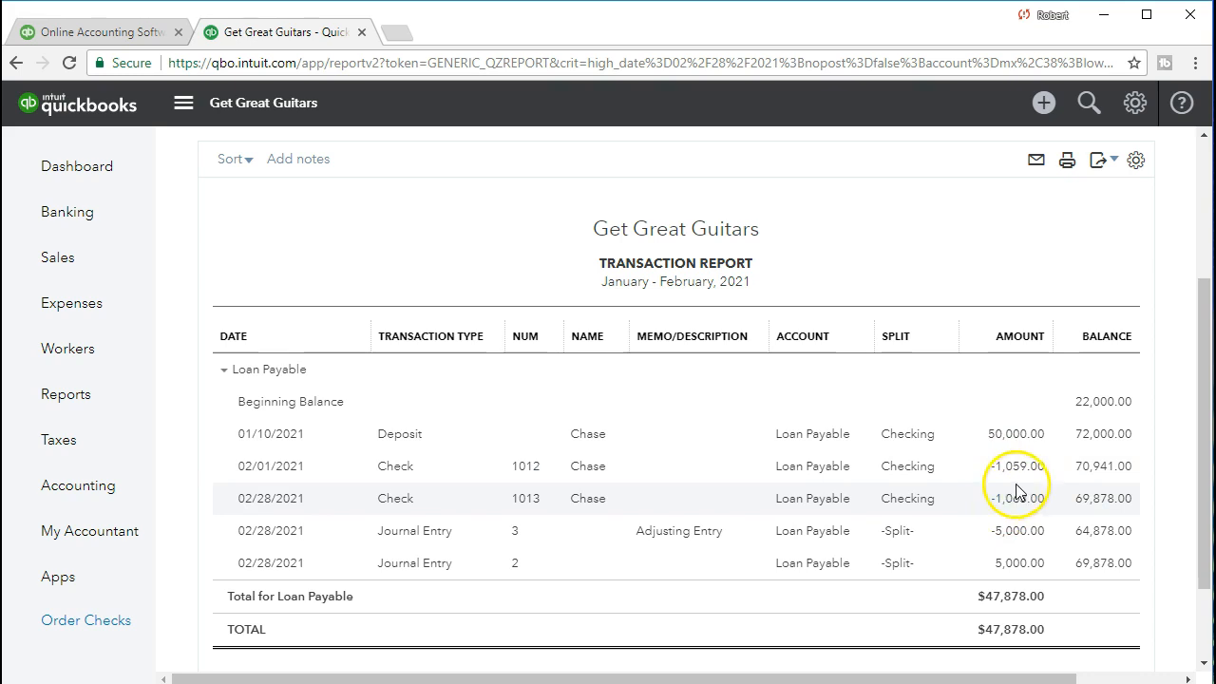
{"action": "left_click", "coordinate": [1024, 499]}
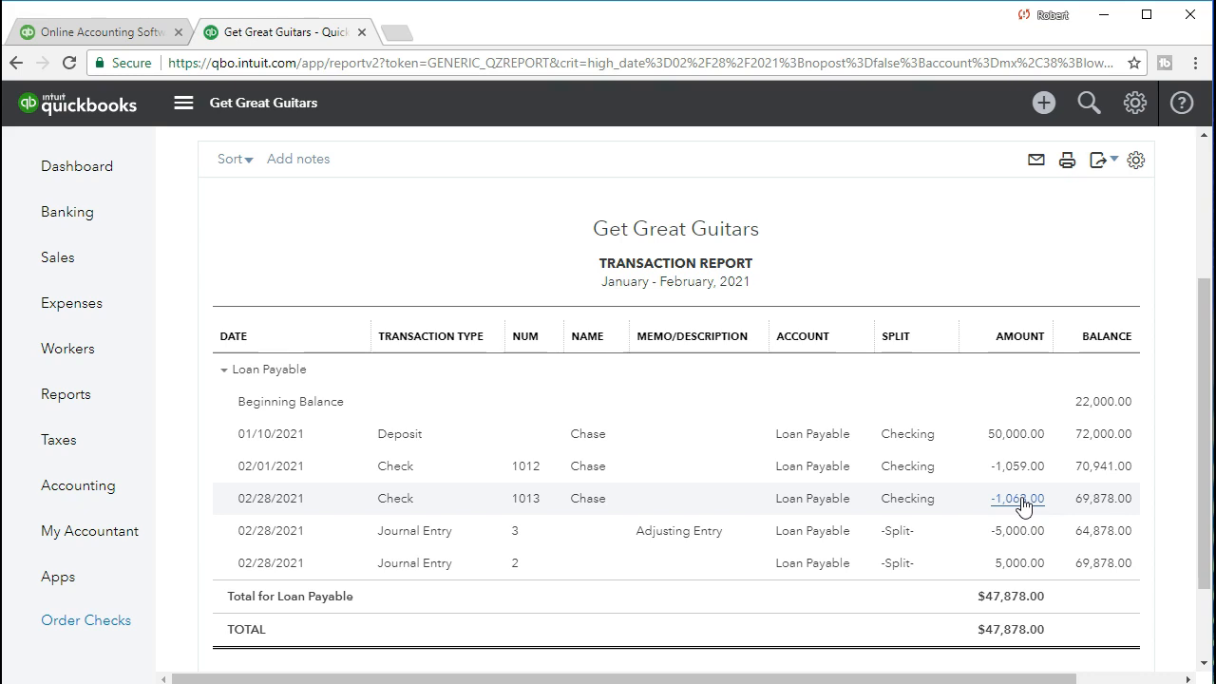
{"action": "left_click", "coordinate": [1019, 466]}
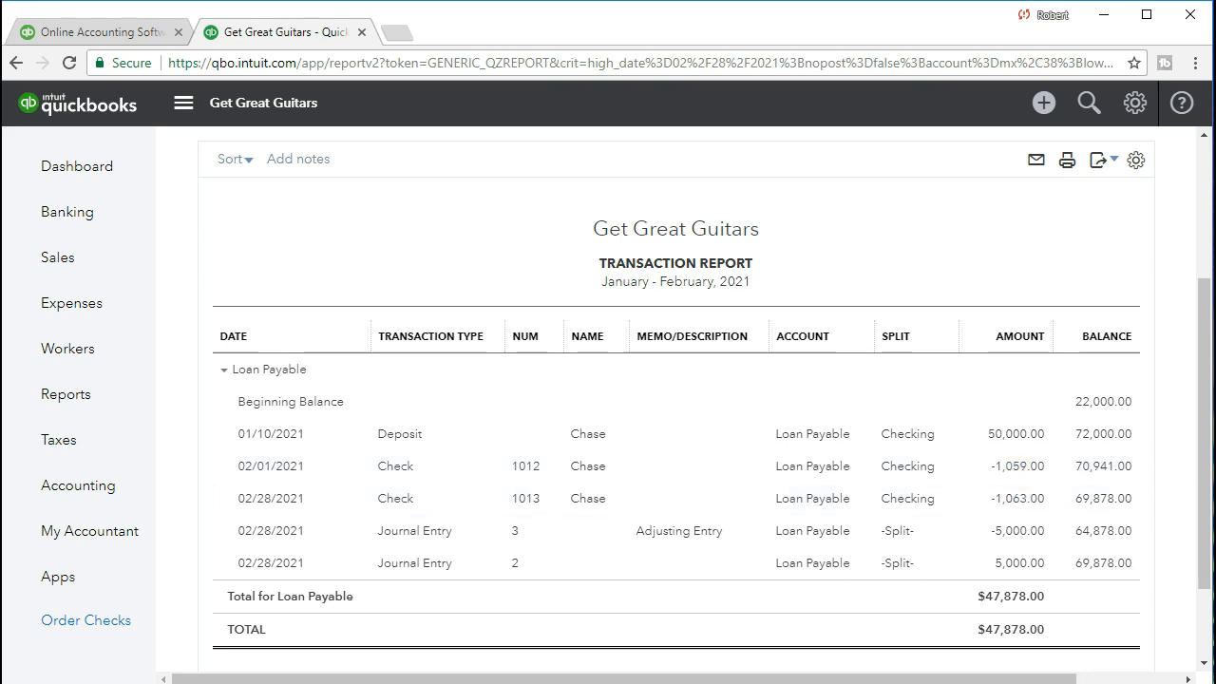
{"action": "key", "text": "alt+Tab"}
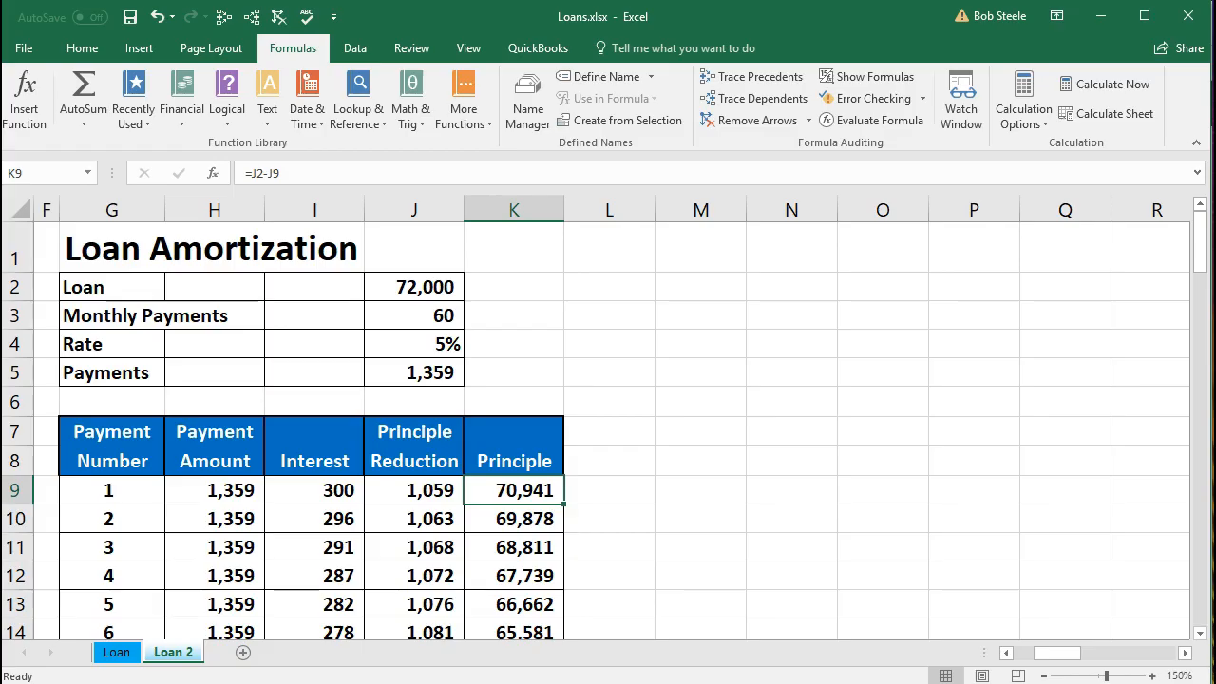
{"action": "left_click", "coordinate": [438, 497]}
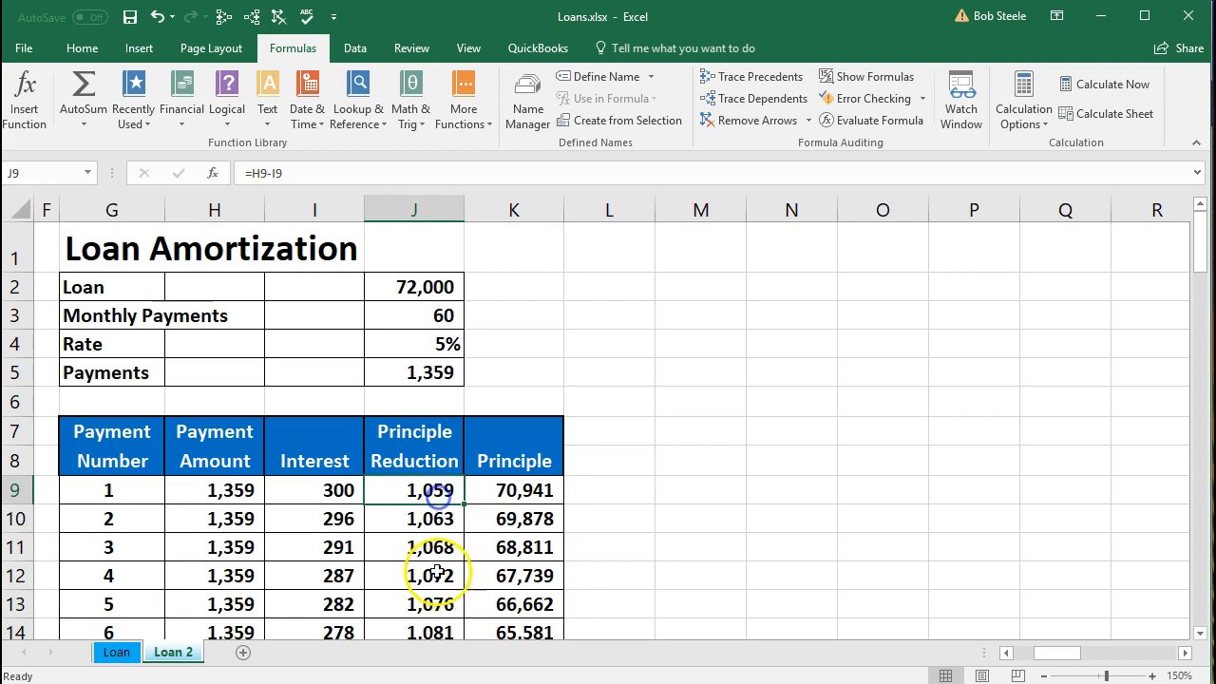
{"action": "left_click", "coordinate": [443, 519]}
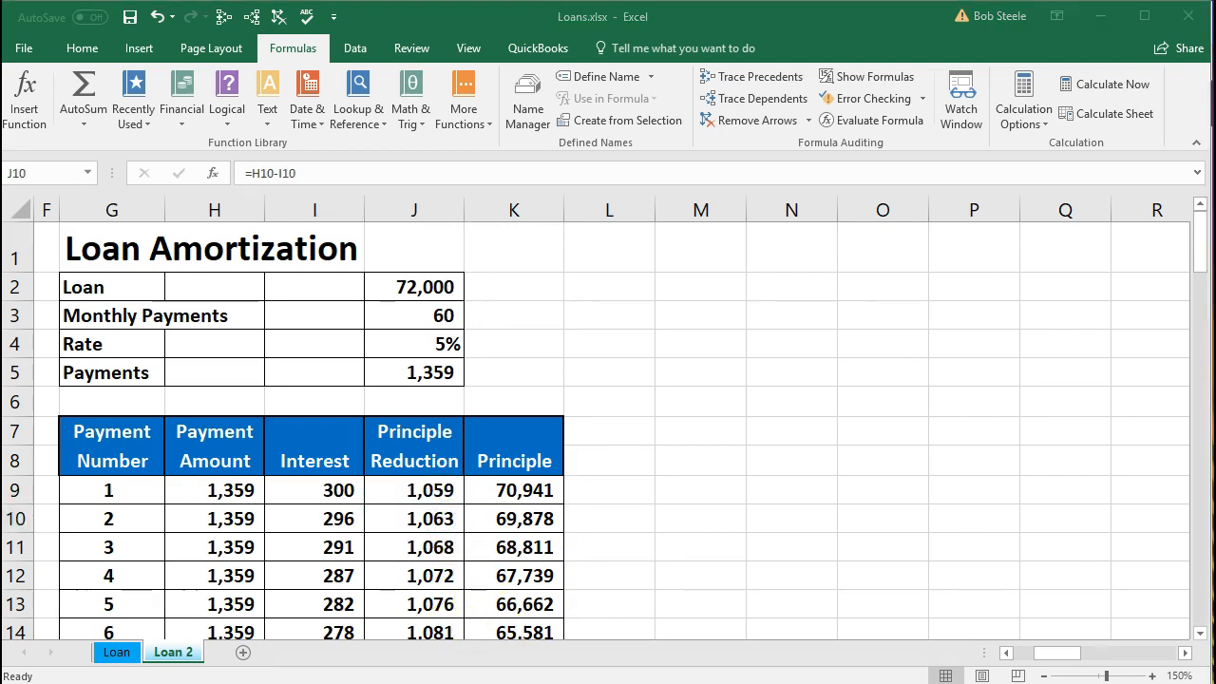
{"action": "key", "text": "alt+Tab"}
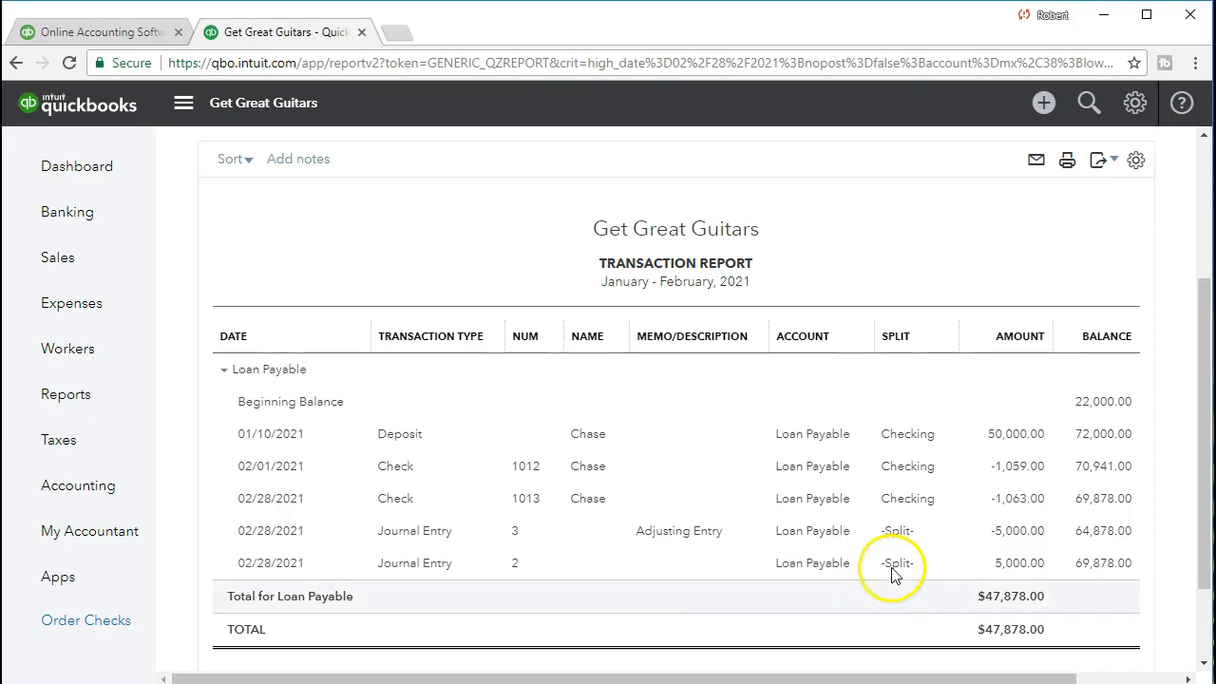
Open check 1012, compare its total and its Loan Payable and Interest Expense split with payment number 1 in the schedule, and close it
{"action": "left_click", "coordinate": [1020, 467]}
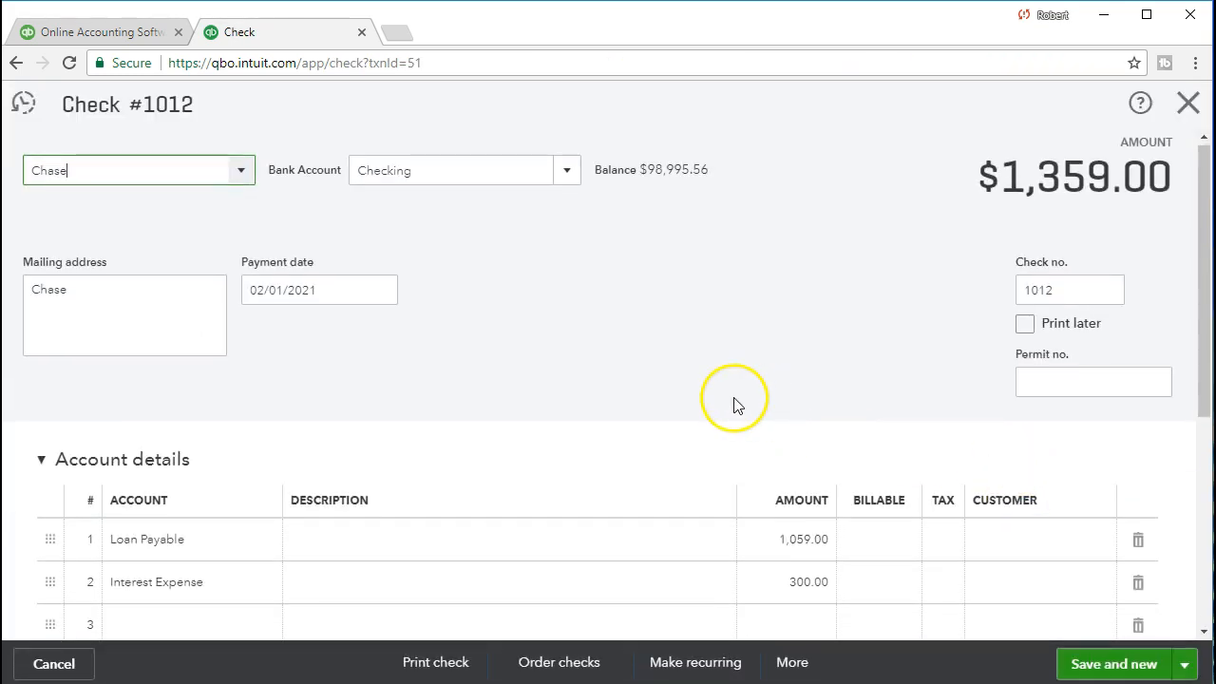
{"action": "scroll", "coordinate": [729, 437], "scroll_direction": "down", "scroll_amount": 1}
{"action": "scroll", "coordinate": [694, 380], "scroll_direction": "up", "scroll_amount": 1}
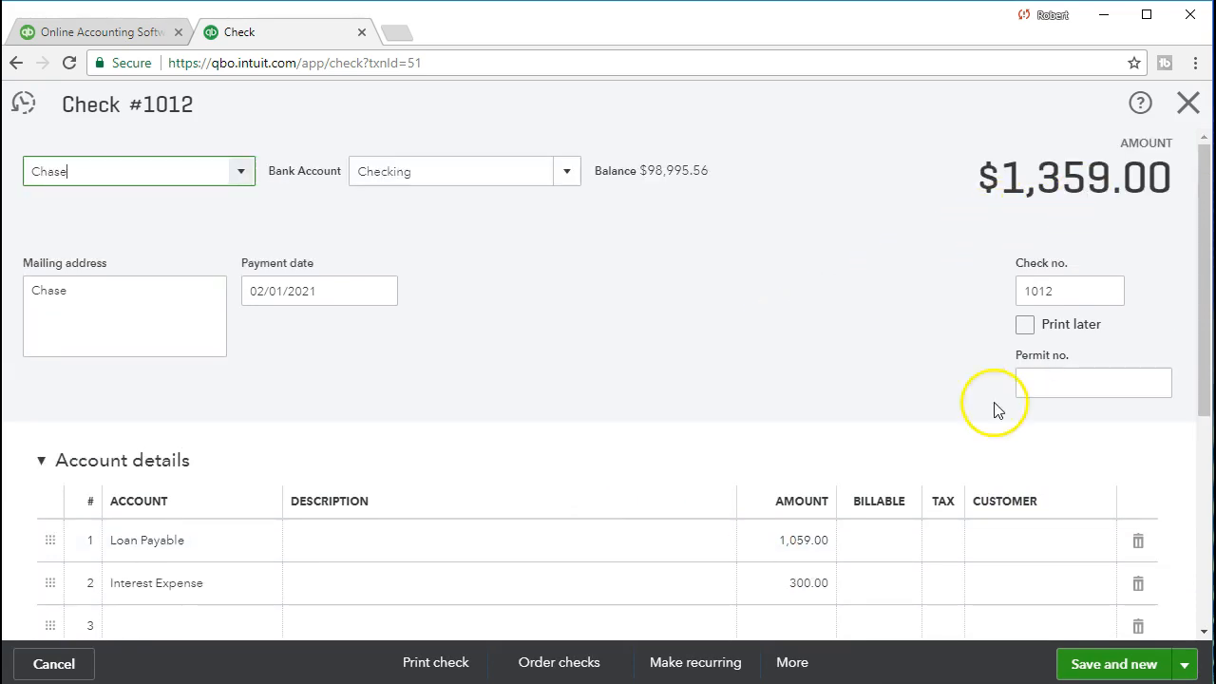
{"action": "key", "text": "alt+Tab"}
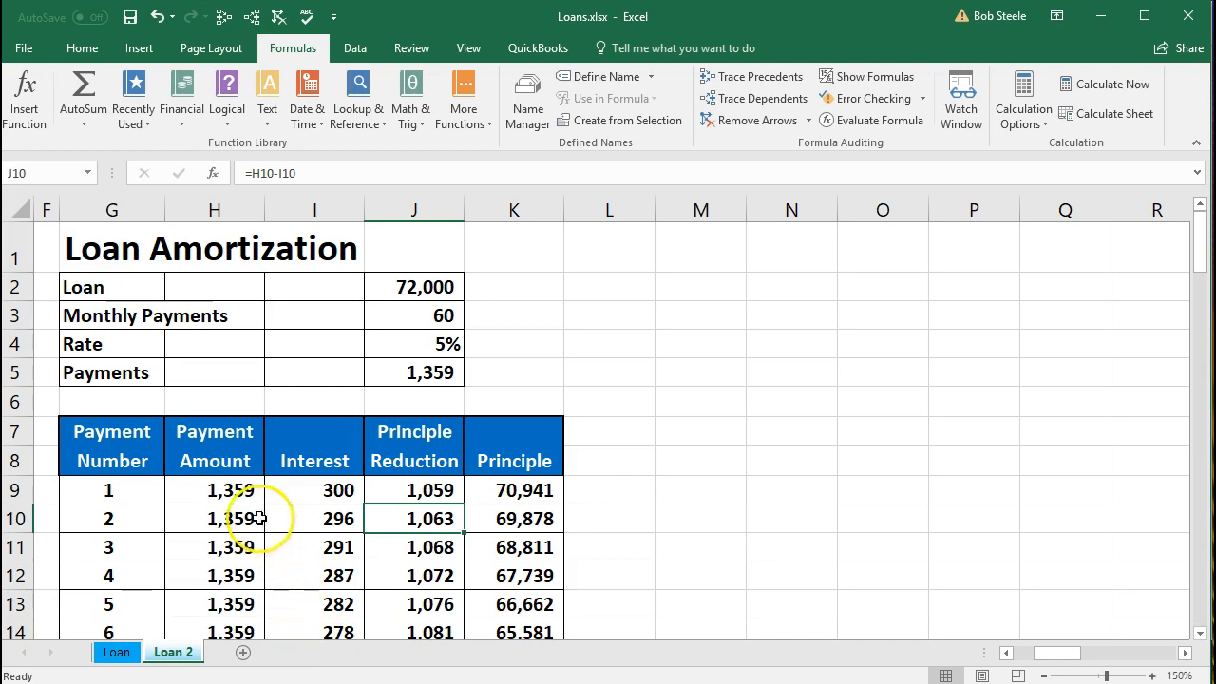
{"action": "left_click", "coordinate": [1100, 16]}
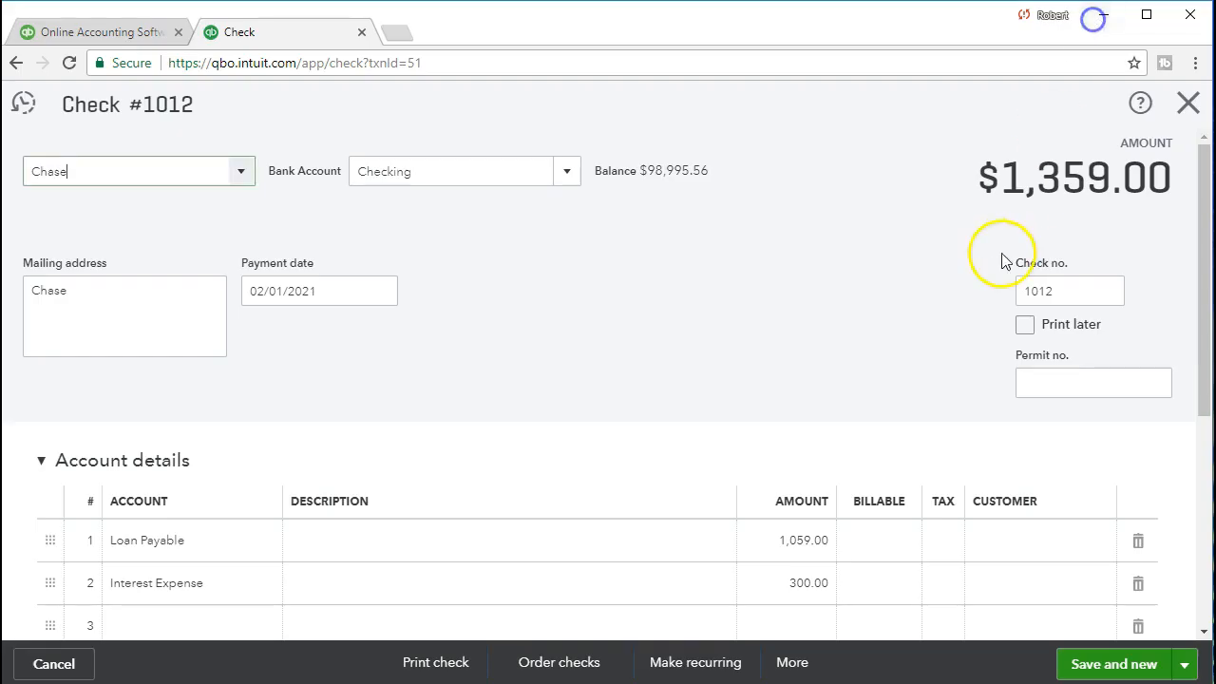
{"action": "scroll", "coordinate": [912, 409], "scroll_direction": "down", "scroll_amount": 1}
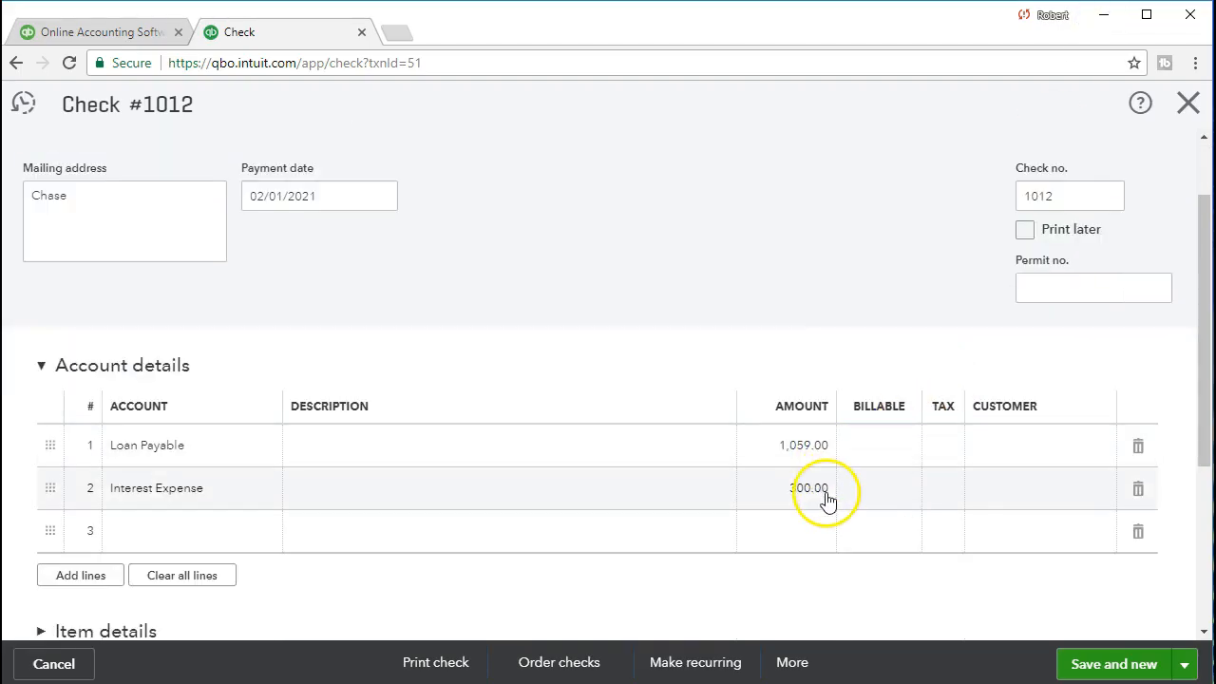
{"action": "left_click", "coordinate": [1185, 112]}
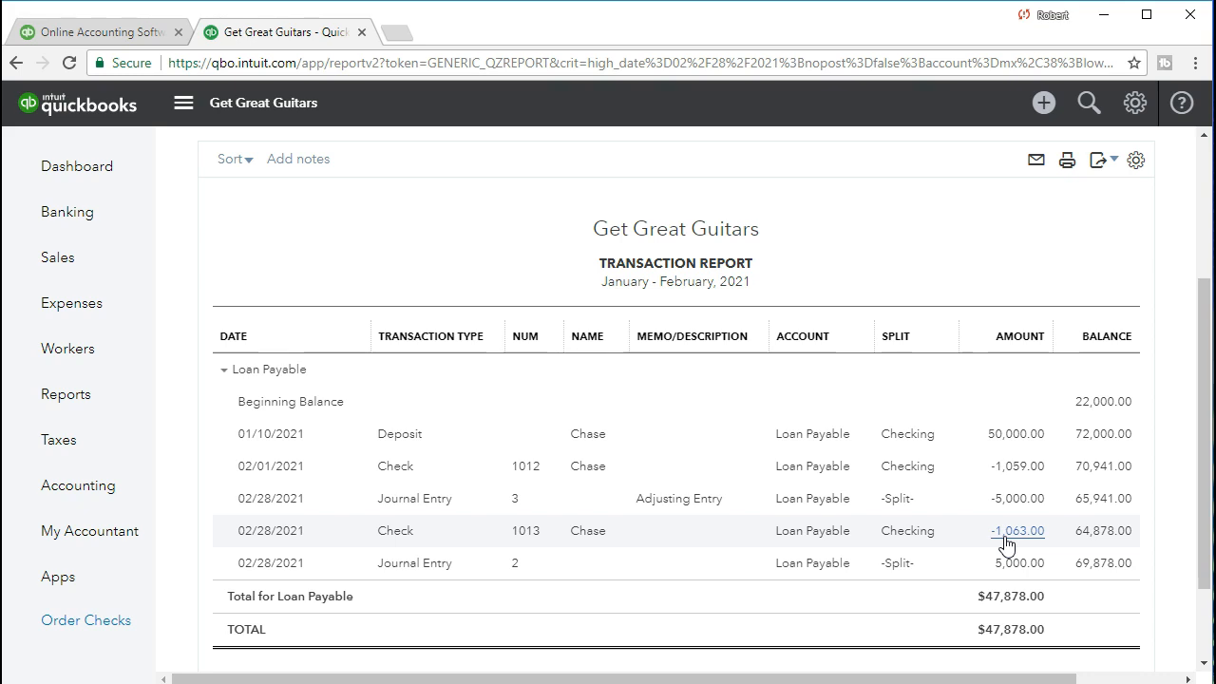
Compare the Loan Payable balance in the transaction report with the principal remaining after payment number 2 in K10 of the Excel schedule
{"action": "left_click", "coordinate": [986, 501]}
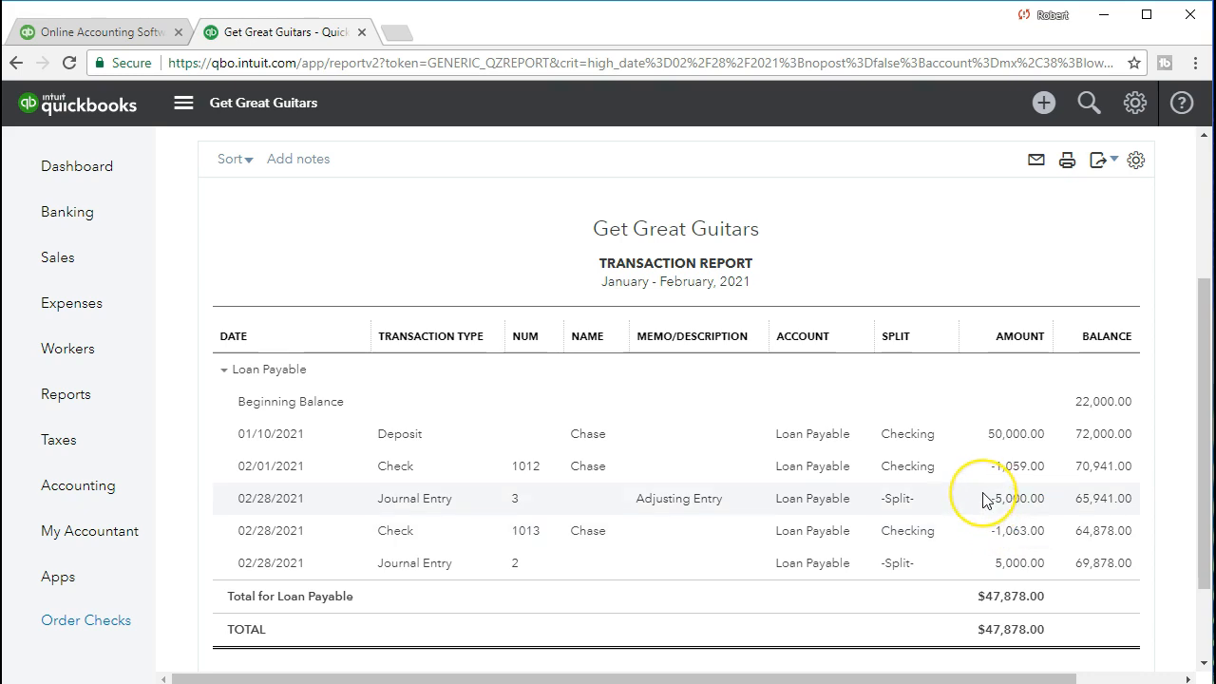
{"action": "left_click", "coordinate": [966, 528]}
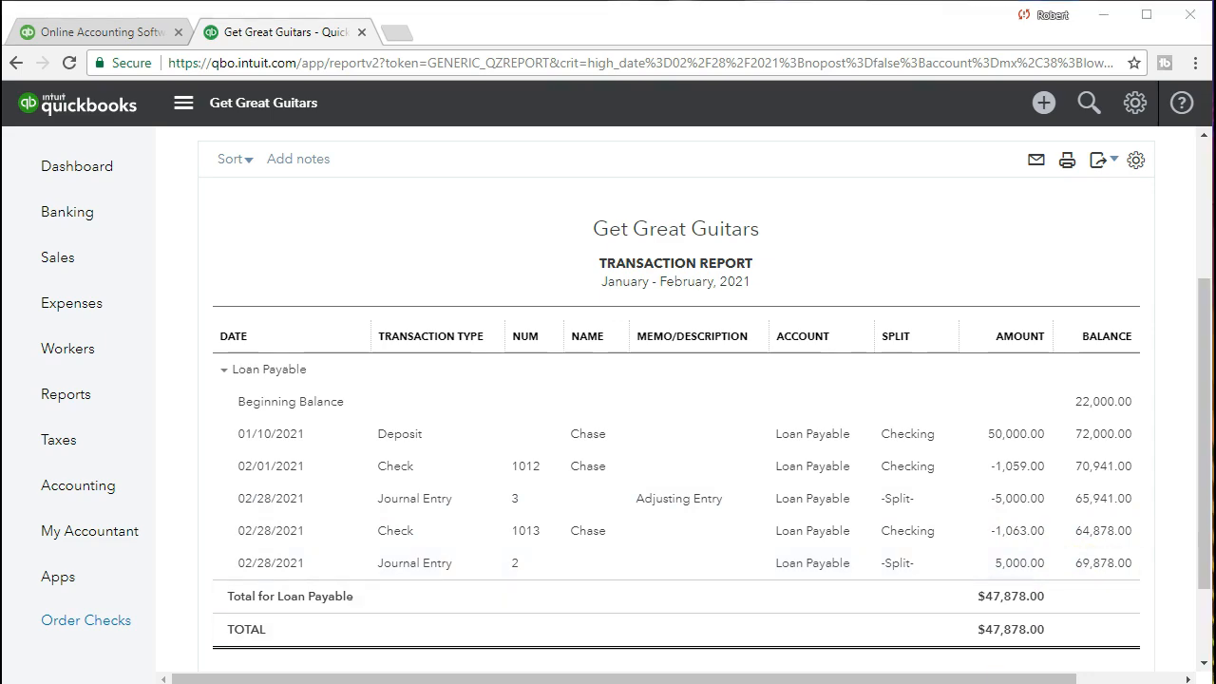
{"action": "key", "text": "alt+Tab"}
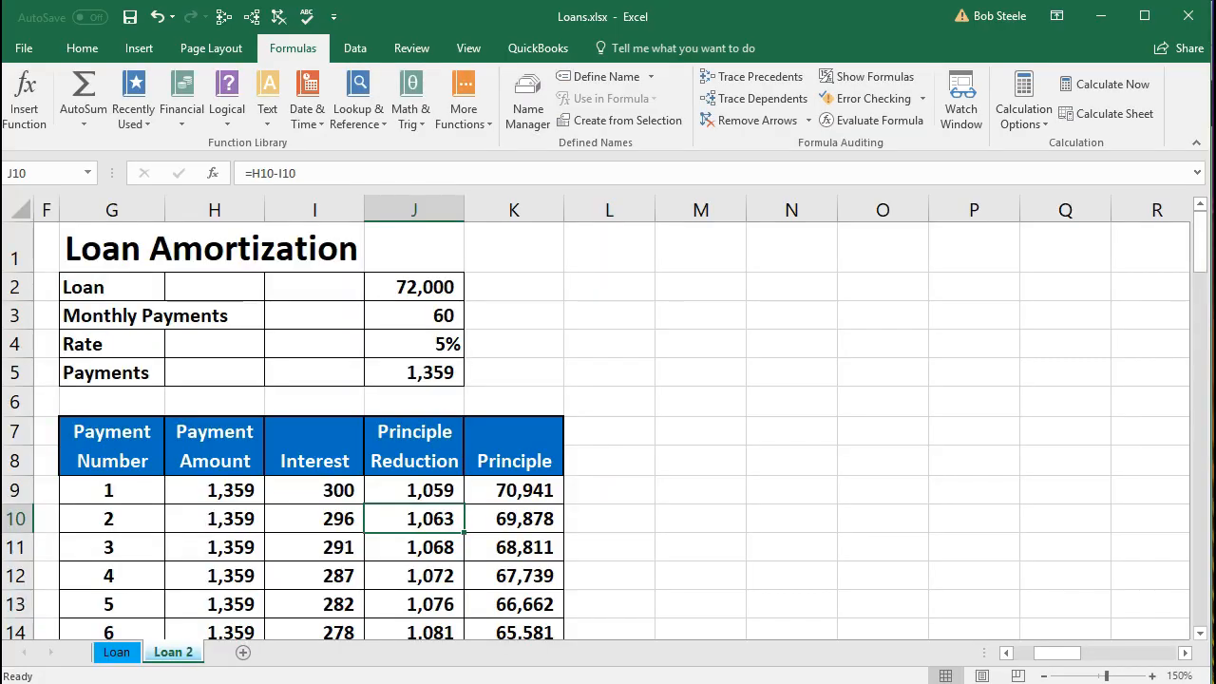
{"action": "left_click", "coordinate": [540, 521]}
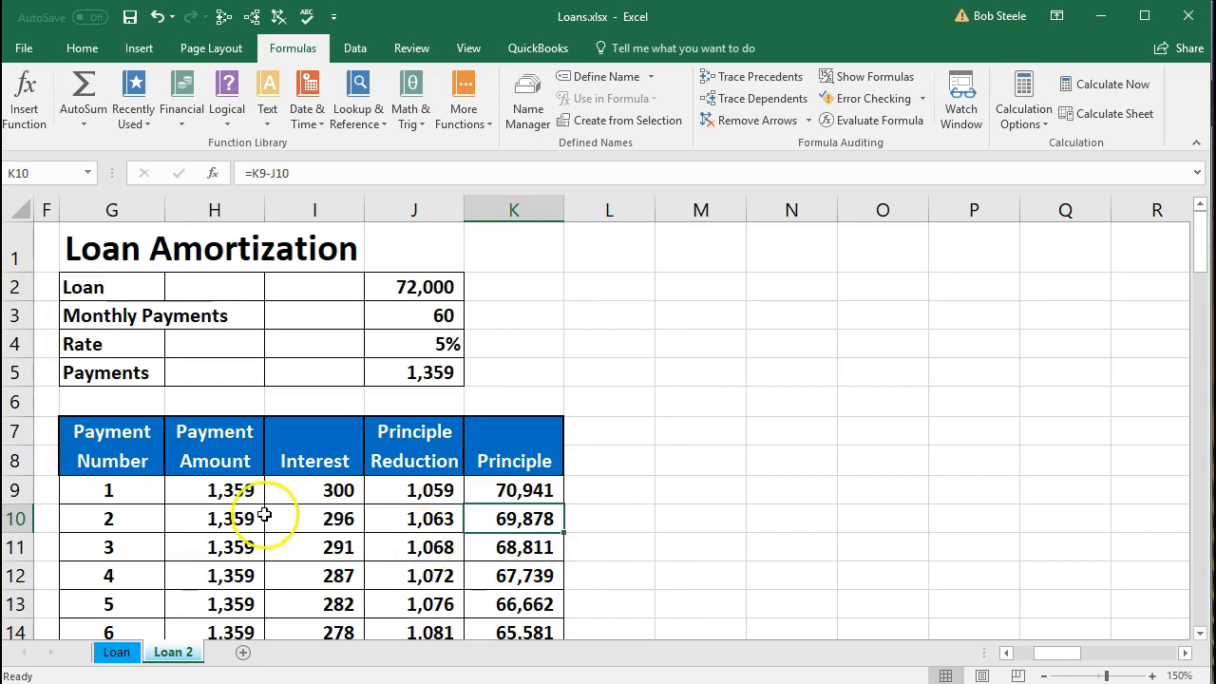
Fill the figures for payments 1 and 2 in H9:K10 with green
{"action": "left_click_drag", "start_coordinate": [213, 492], "coordinate": [505, 513]}
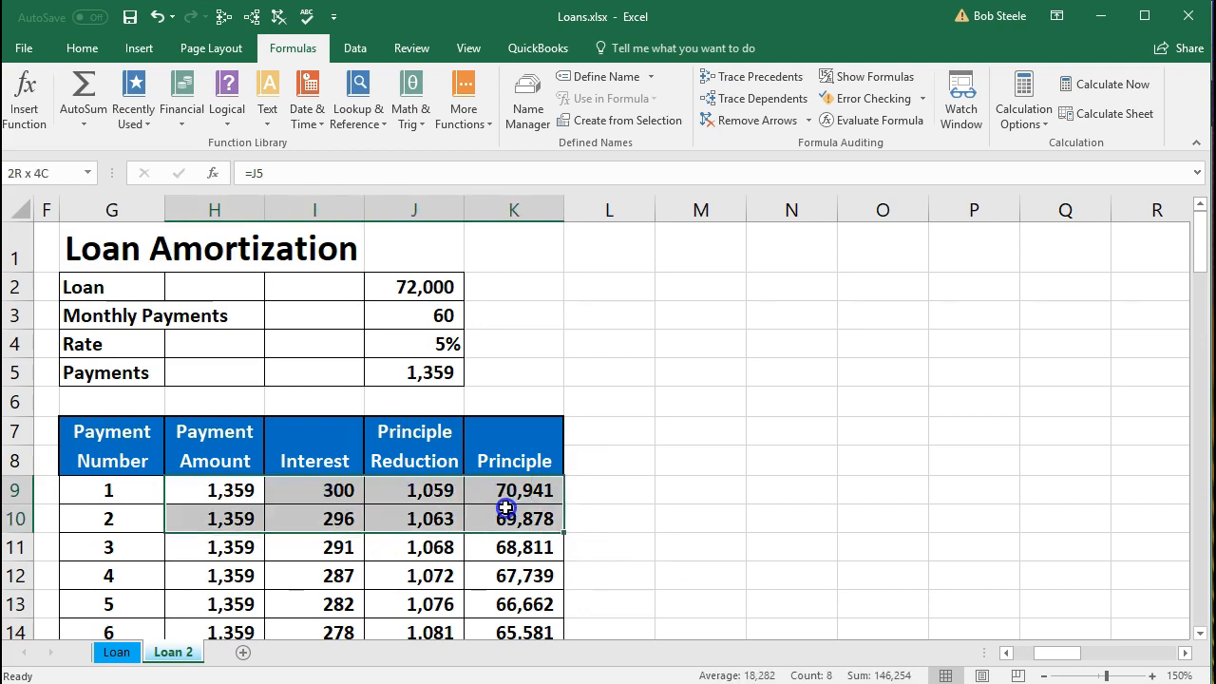
{"action": "right_click", "coordinate": [504, 513]}
{"action": "left_click", "coordinate": [598, 561]}
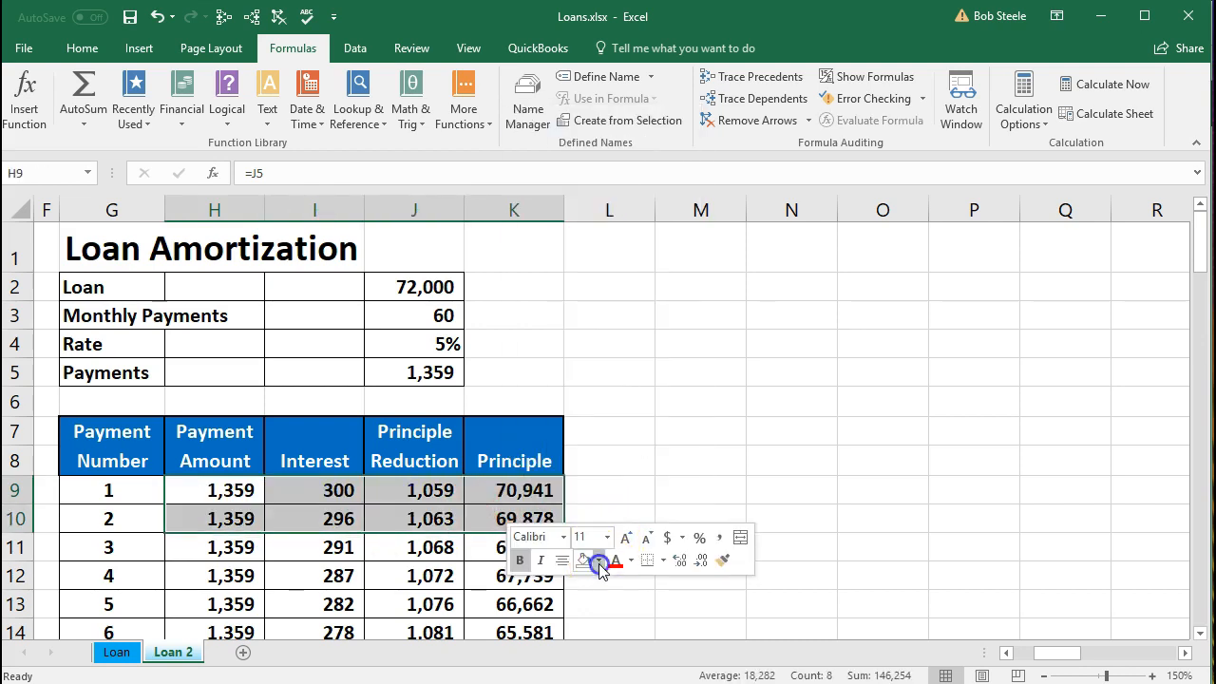
{"action": "left_click", "coordinate": [727, 637]}
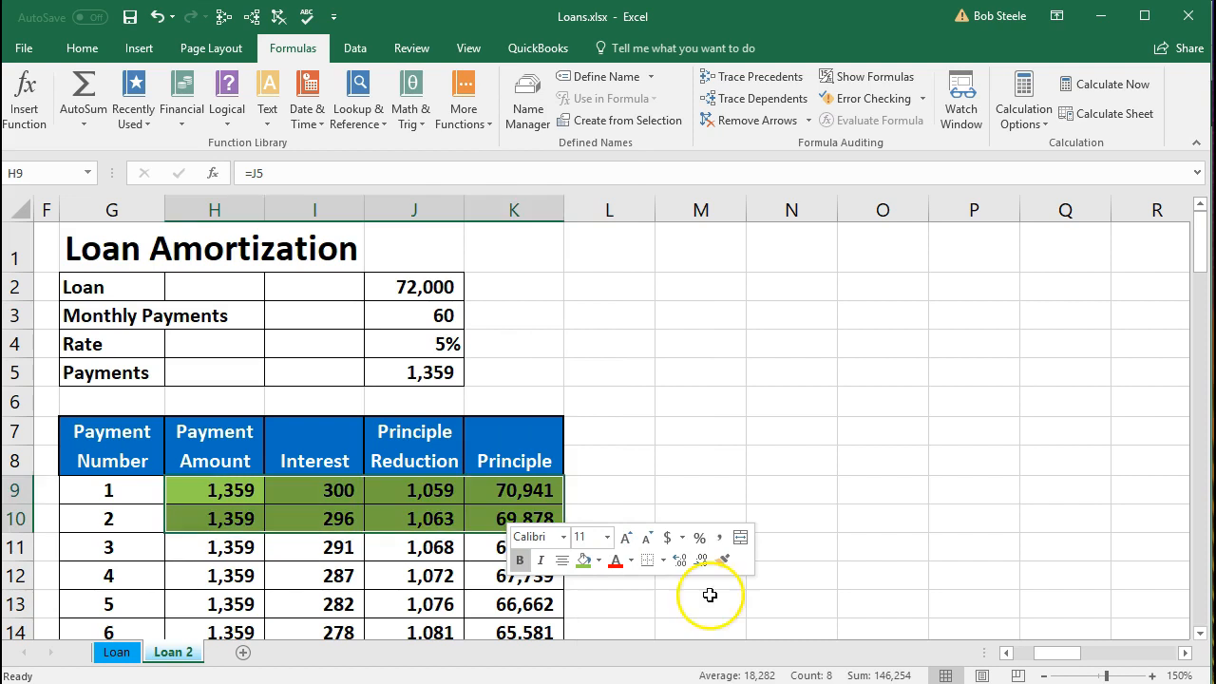
{"action": "left_click", "coordinate": [812, 488]}
{"action": "left_click", "coordinate": [512, 515]}
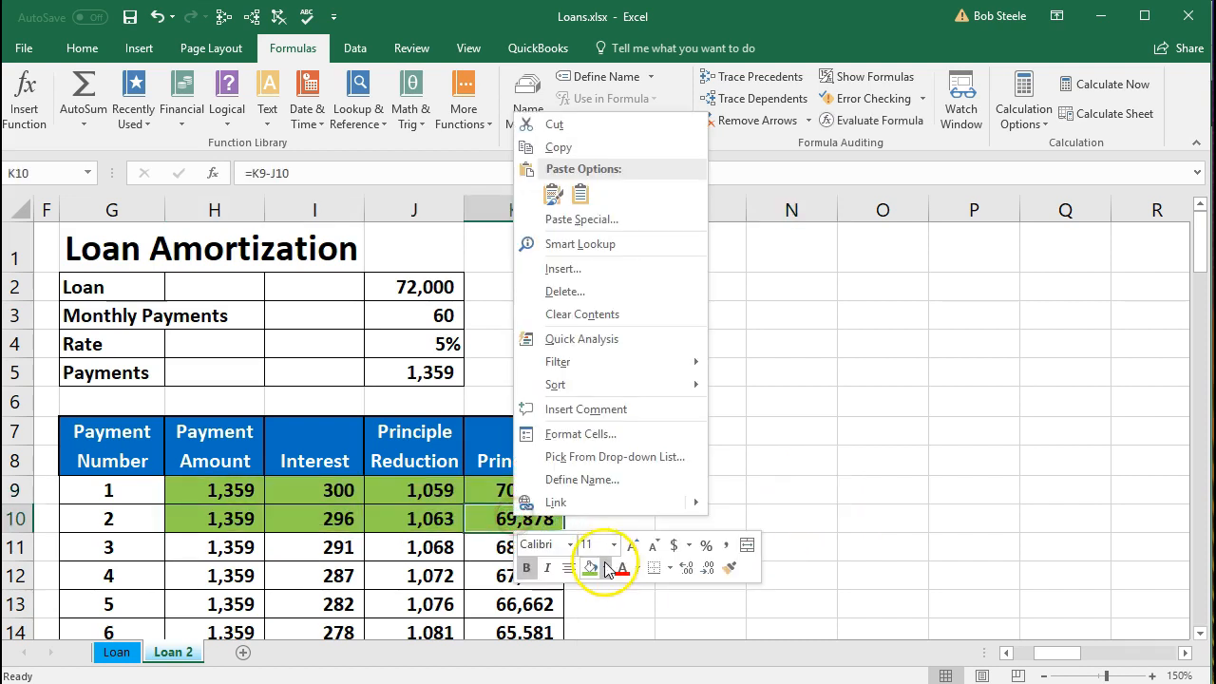
{"action": "left_click", "coordinate": [812, 460]}
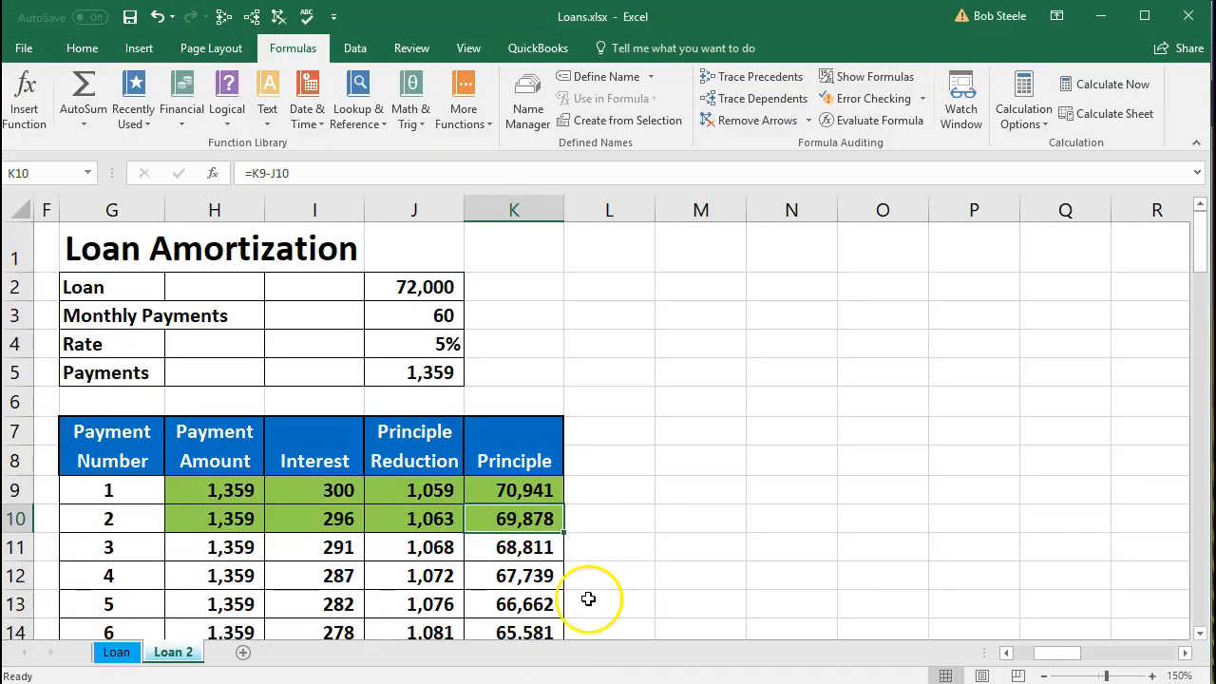
Check the payment amounts from payment number 3 onward and calculate a year of payments as 1359 × 12 in Calculator
{"action": "scroll", "coordinate": [617, 576], "scroll_direction": "down", "scroll_amount": 1}
{"action": "scroll", "coordinate": [618, 577], "scroll_direction": "down", "scroll_amount": 1}
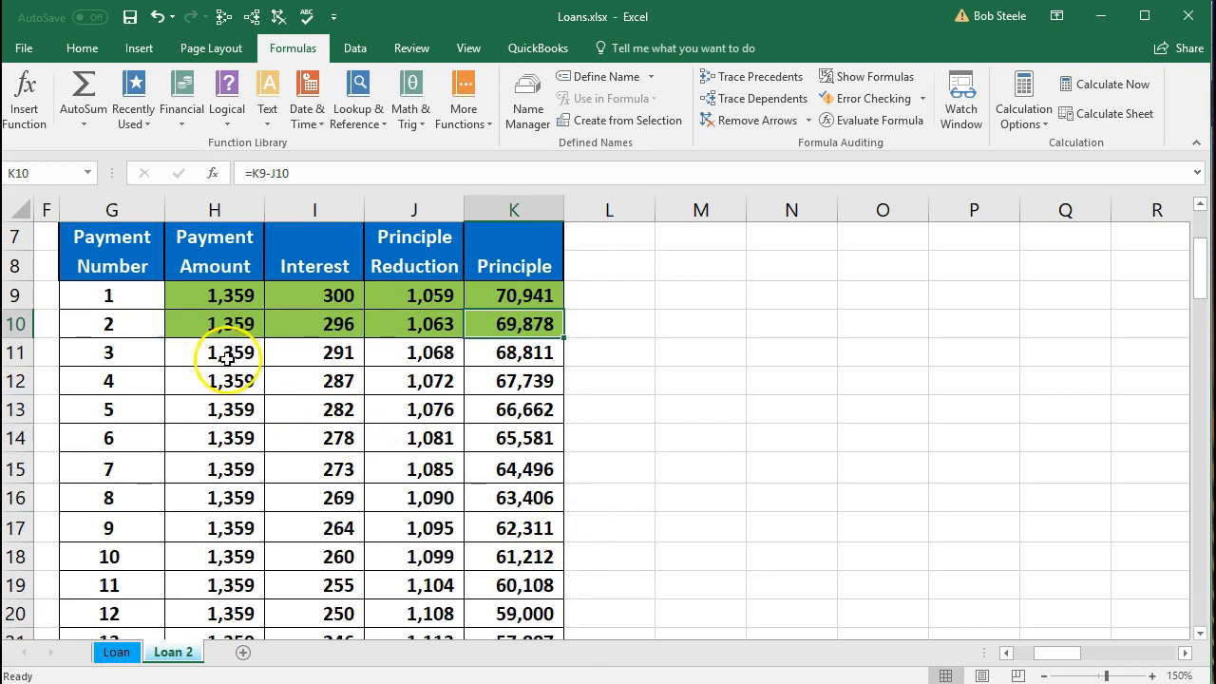
{"action": "left_click_drag", "start_coordinate": [223, 354], "coordinate": [228, 563]}
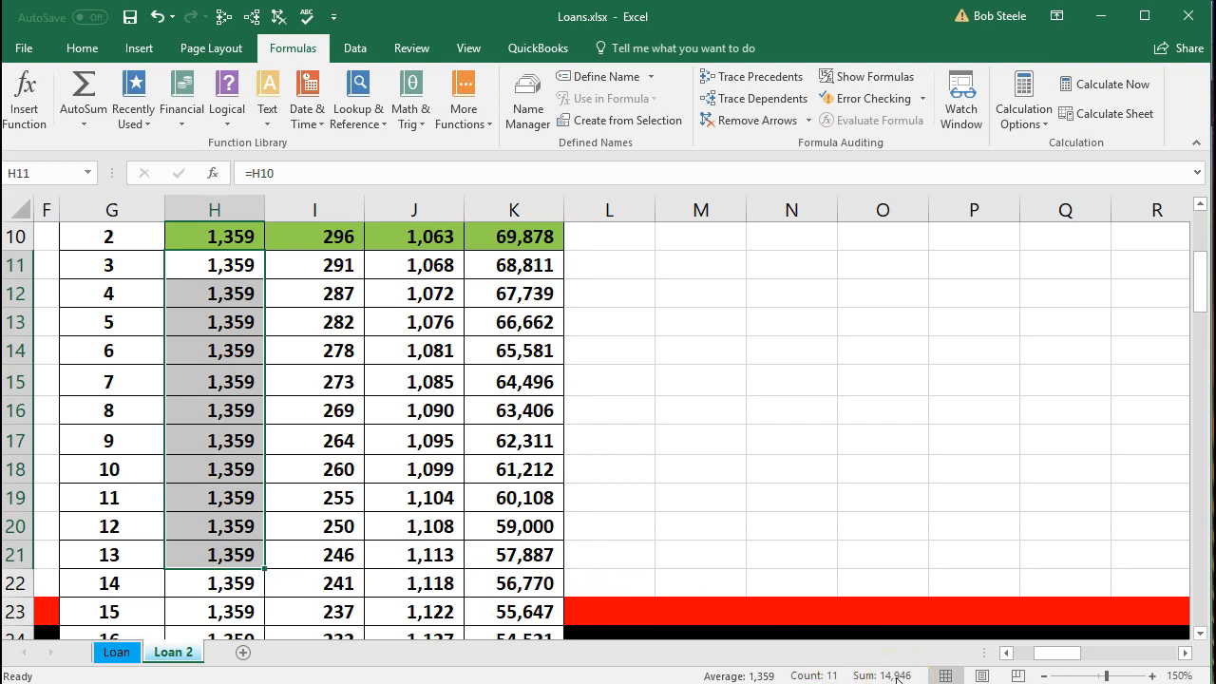
{"action": "type", "text": "1359"}
{"action": "key", "text": "asterisk"}
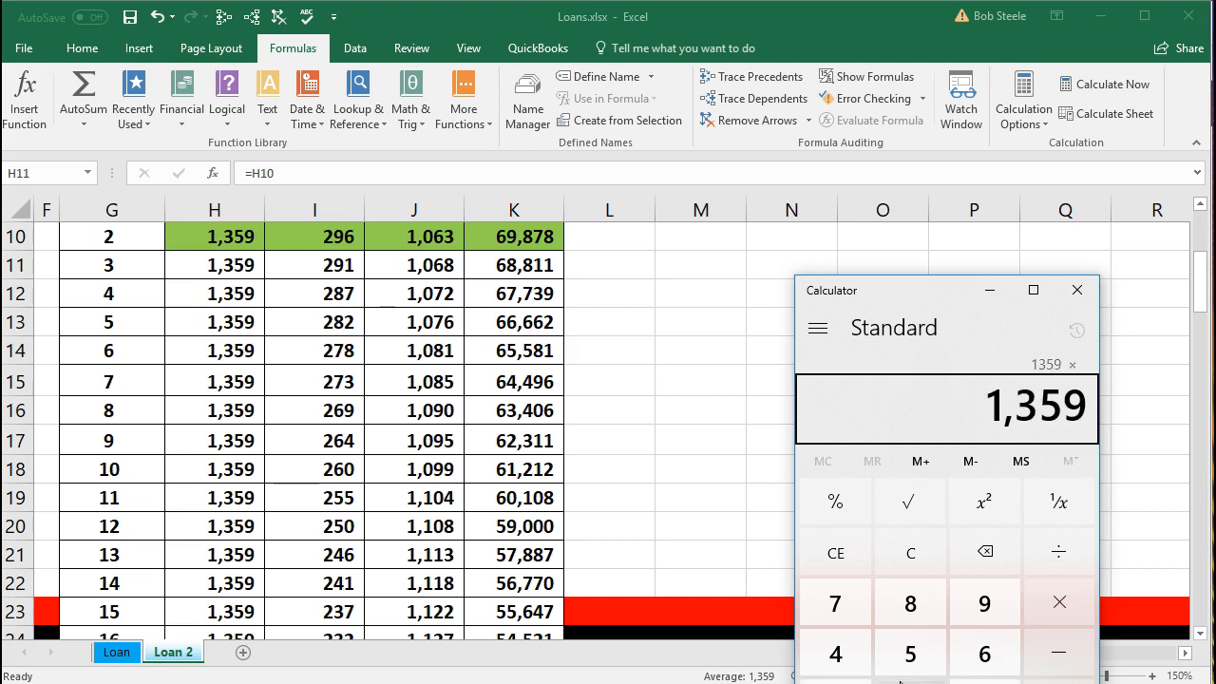
{"action": "type", "text": "12"}
{"action": "key", "text": "Return"}
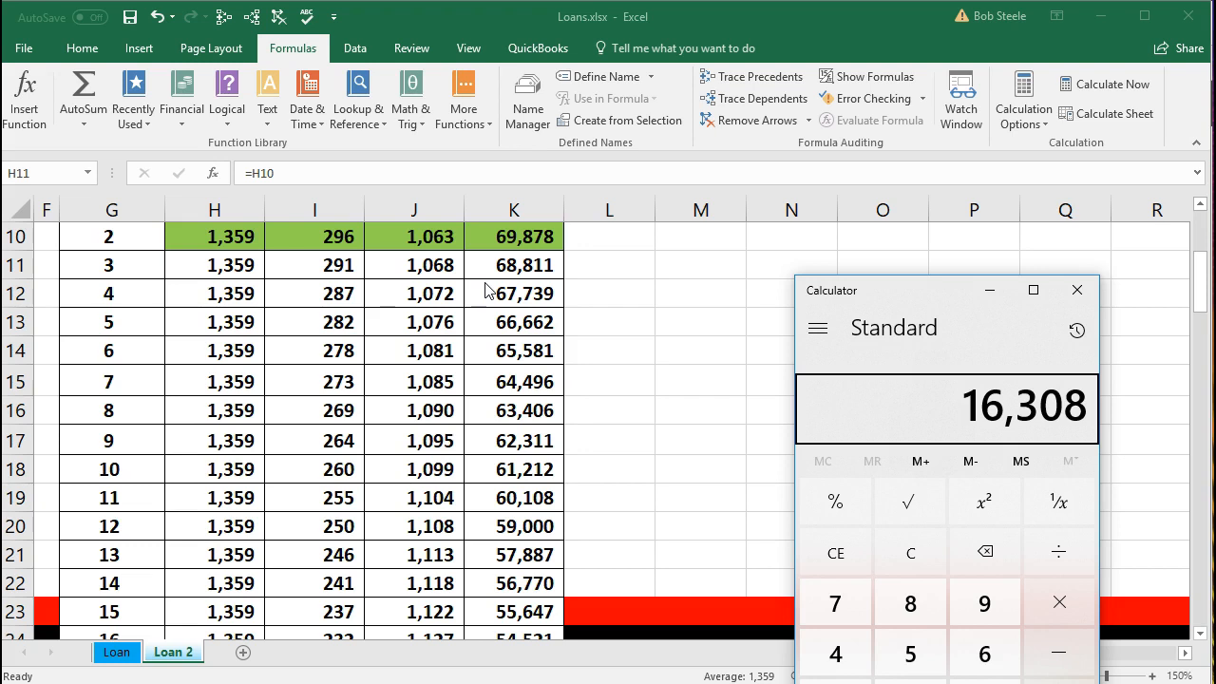
{"action": "left_click", "coordinate": [1077, 291]}
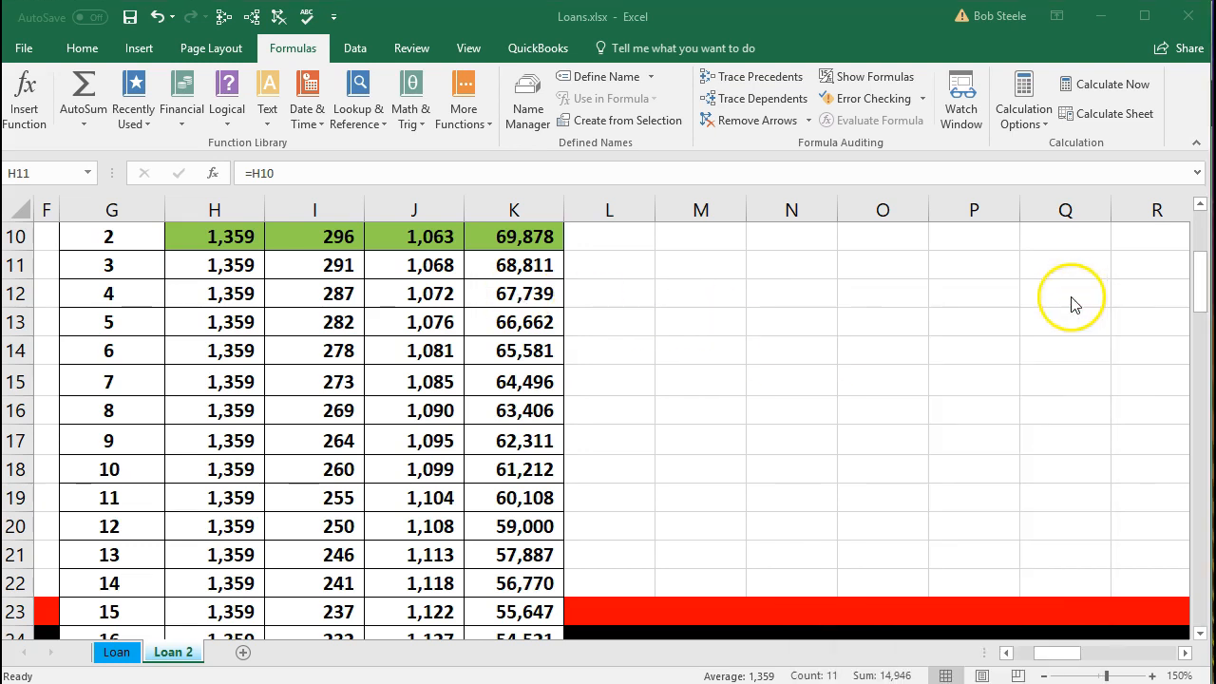
Review the principal remaining after payment number 2 and the principal reduction and payment amount of payment number 3
{"action": "left_click", "coordinate": [429, 266]}
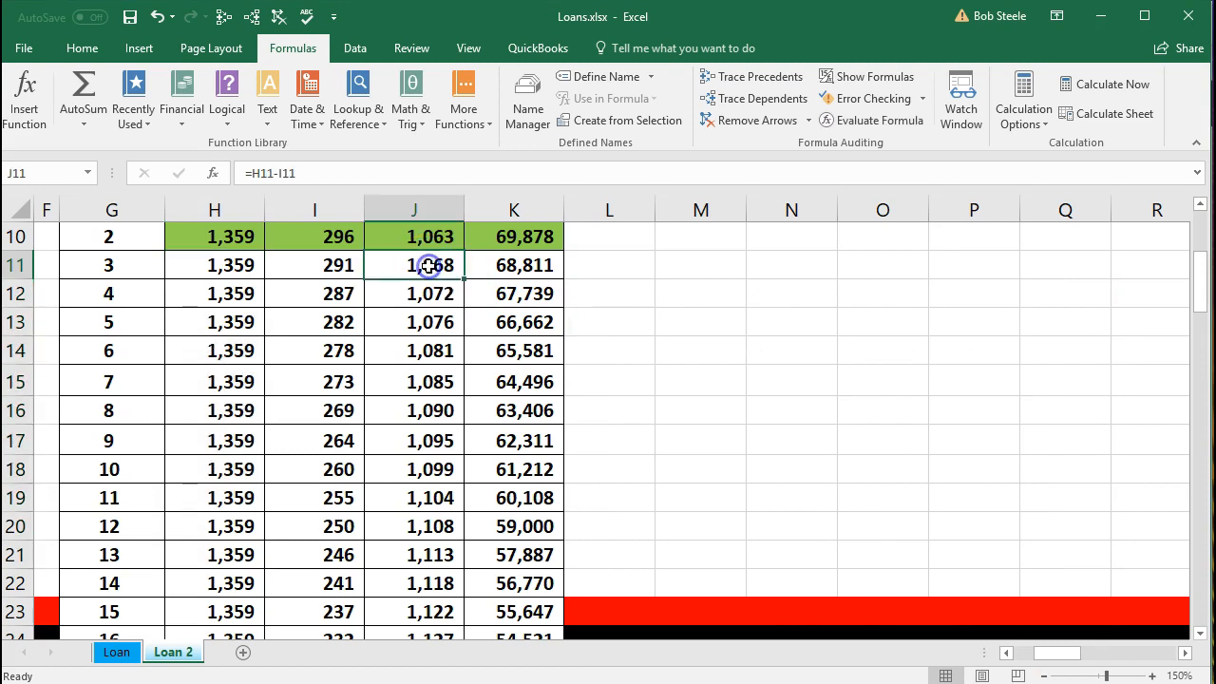
{"action": "left_click", "coordinate": [515, 241]}
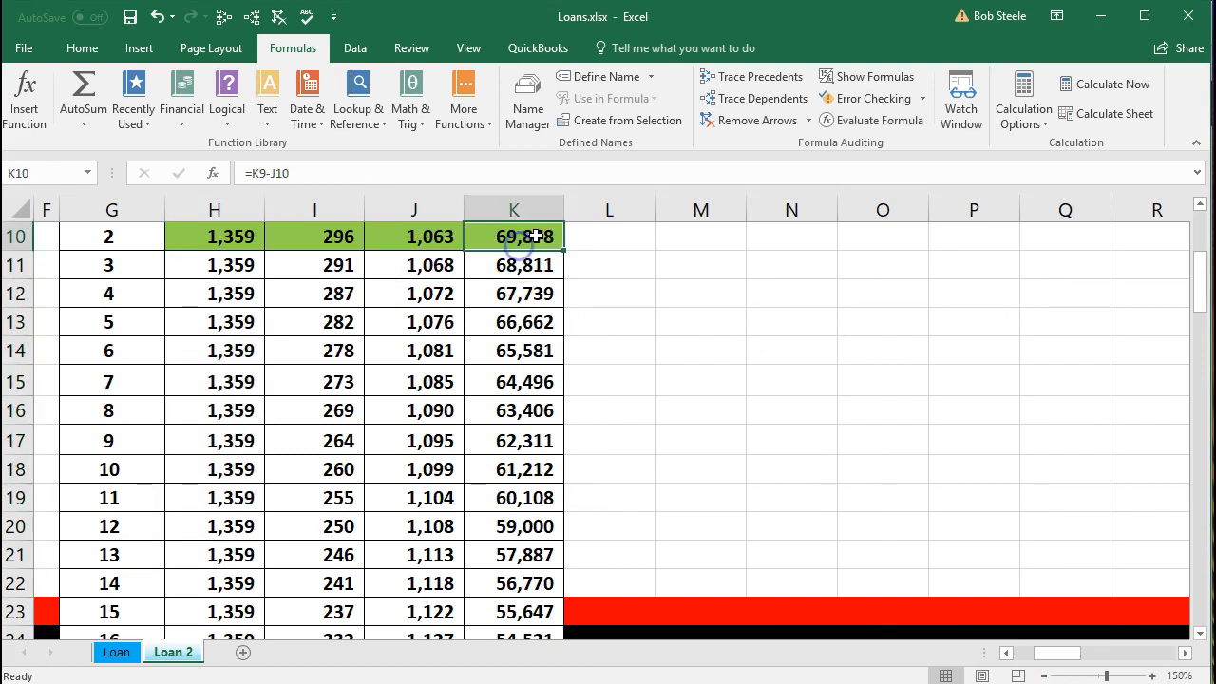
{"action": "left_click", "coordinate": [436, 265]}
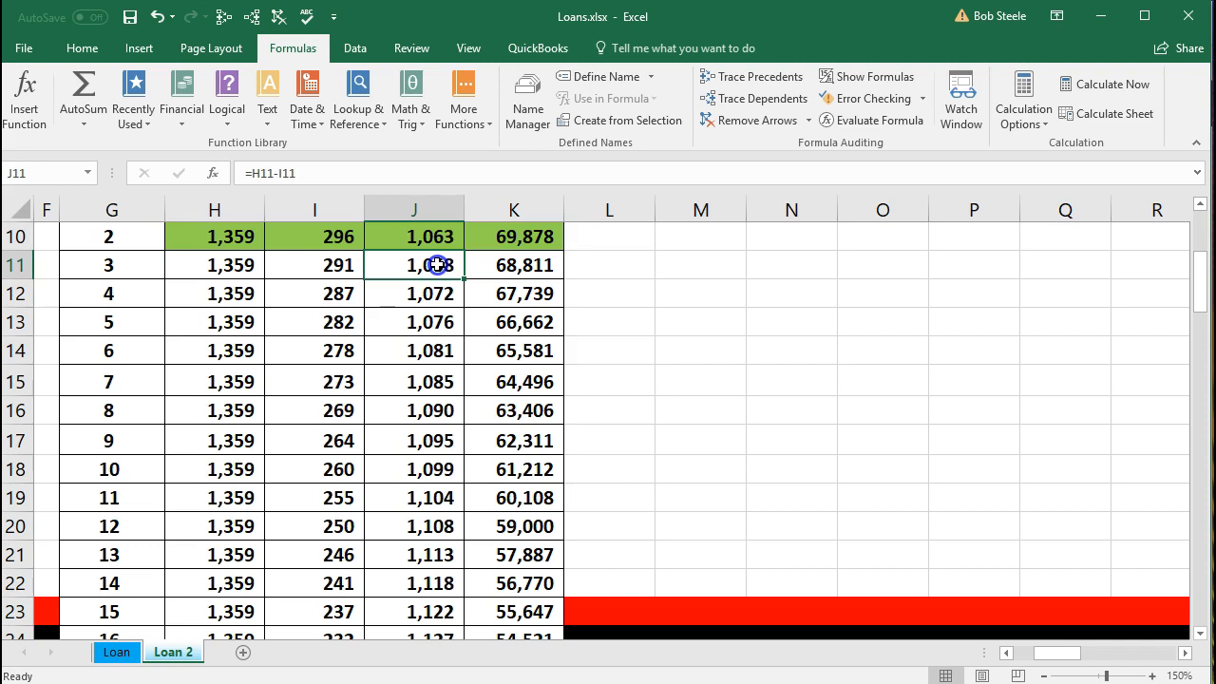
{"action": "mouse_move", "coordinate": [436, 270]}
{"action": "left_mouse_down"}
{"action": "mouse_move", "coordinate": [448, 290]}
{"action": "mouse_move", "coordinate": [440, 347]}
{"action": "mouse_move", "coordinate": [440, 263]}
{"action": "left_mouse_up"}
{"action": "left_click", "coordinate": [231, 264]}
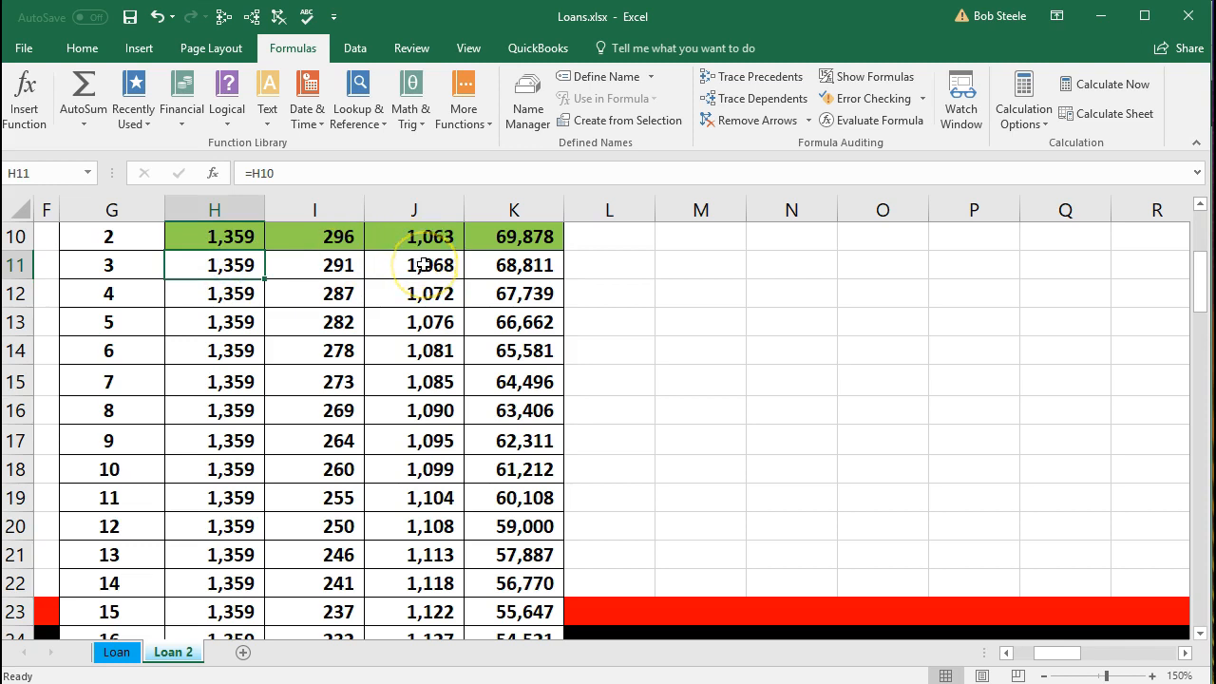
Fill the principal reductions for payments 3 through 14 in J11:J22 with yellow
{"action": "left_click_drag", "start_coordinate": [400, 263], "coordinate": [405, 575]}
{"action": "right_click", "coordinate": [404, 576]}
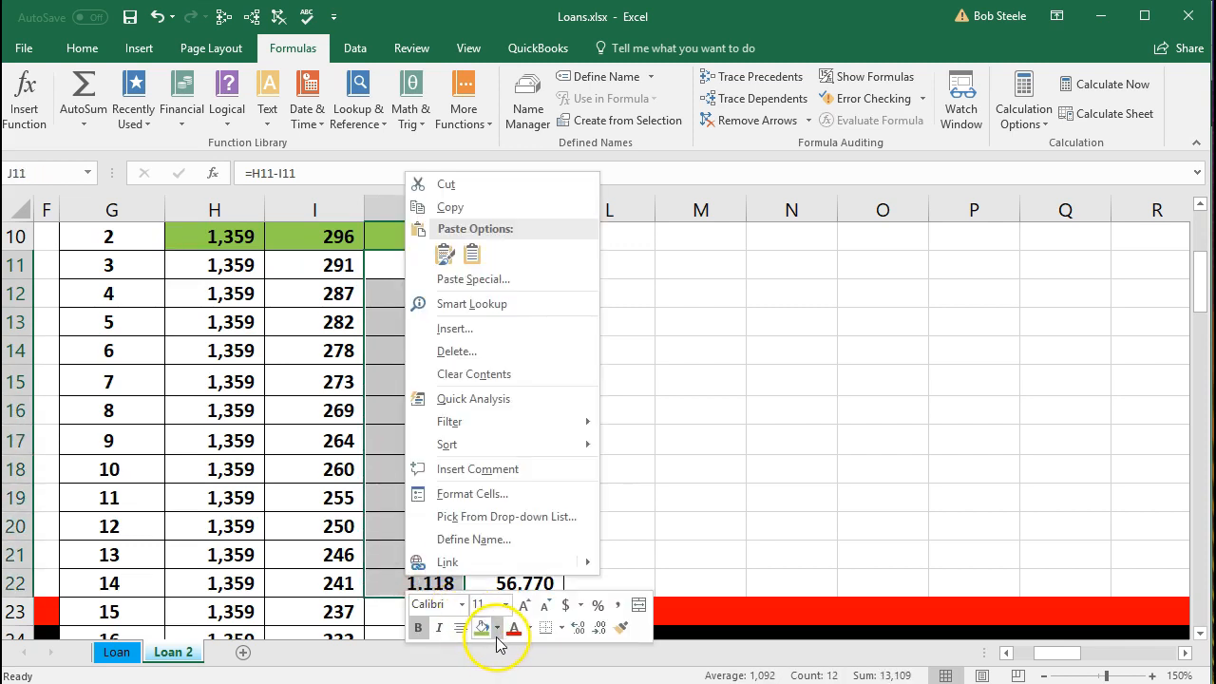
{"action": "left_click", "coordinate": [495, 628]}
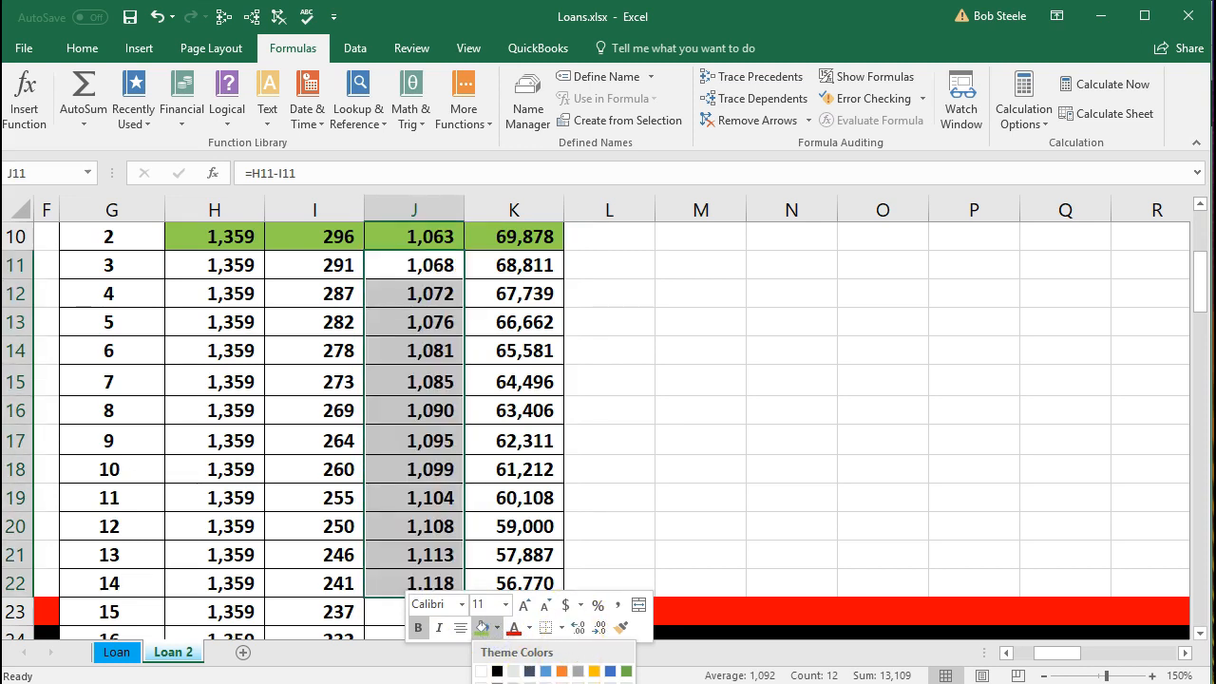
{"action": "left_click", "coordinate": [529, 683]}
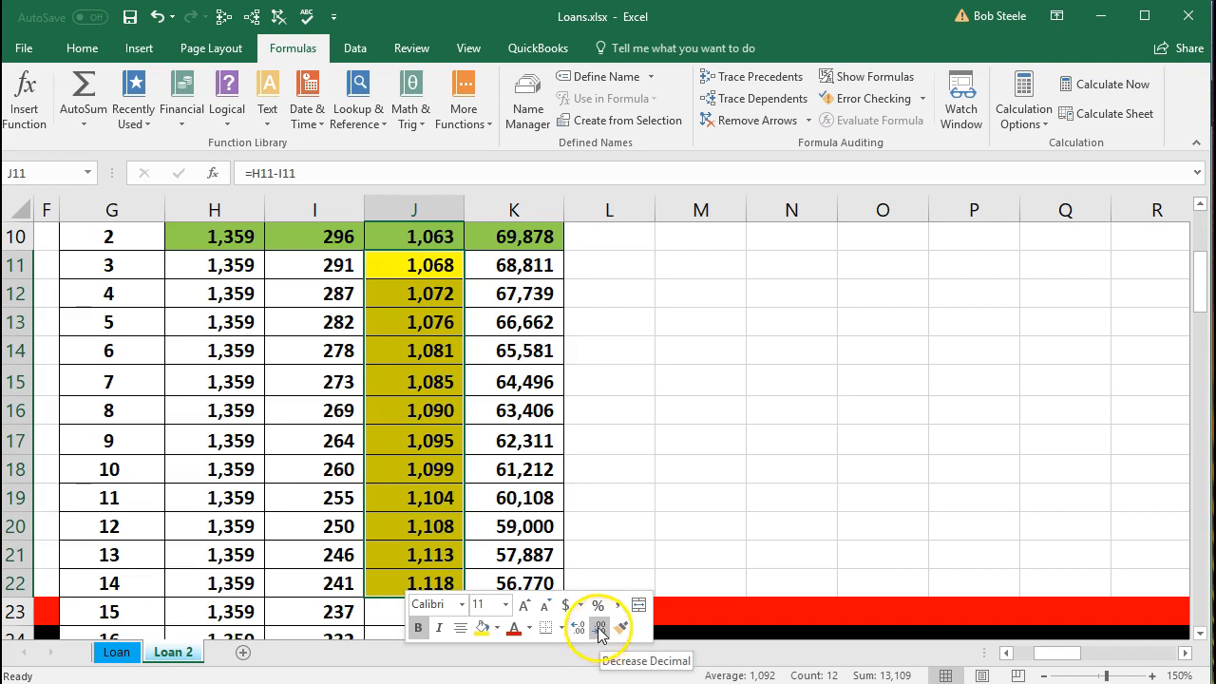
{"action": "left_click", "coordinate": [660, 390]}
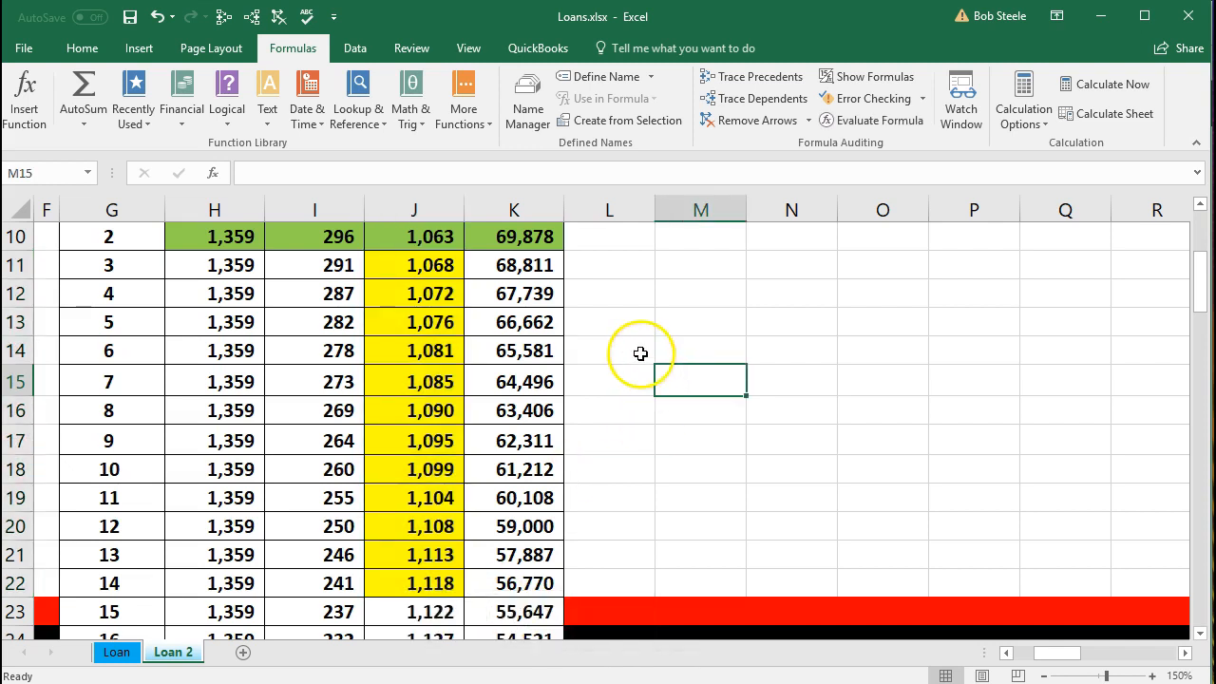
Total the principal reductions for payments 3 through 14 in L10 with =SUM(J11:J22)
{"action": "left_click", "coordinate": [611, 237]}
{"action": "type", "text": "=sum("}
{"action": "key", "text": "Left"}
{"action": "key", "text": "Left"}
{"action": "key", "text": "Left"}
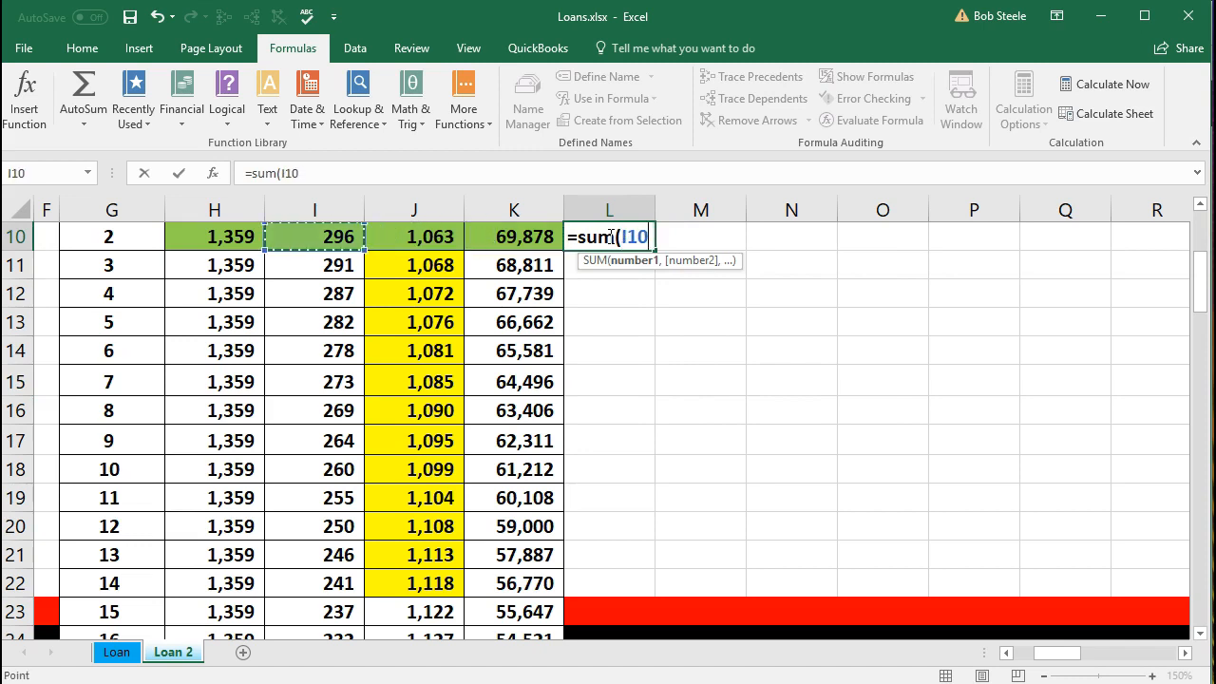
{"action": "key", "text": "Right"}
{"action": "key", "text": "Right"}
{"action": "key", "text": "Down"}
{"action": "key", "text": "Left"}
{"action": "key", "text": "shift+Down"}
{"action": "key", "text": "shift+Down"}
{"action": "key", "text": "shift+Down"}
{"action": "key", "text": "shift+Down"}
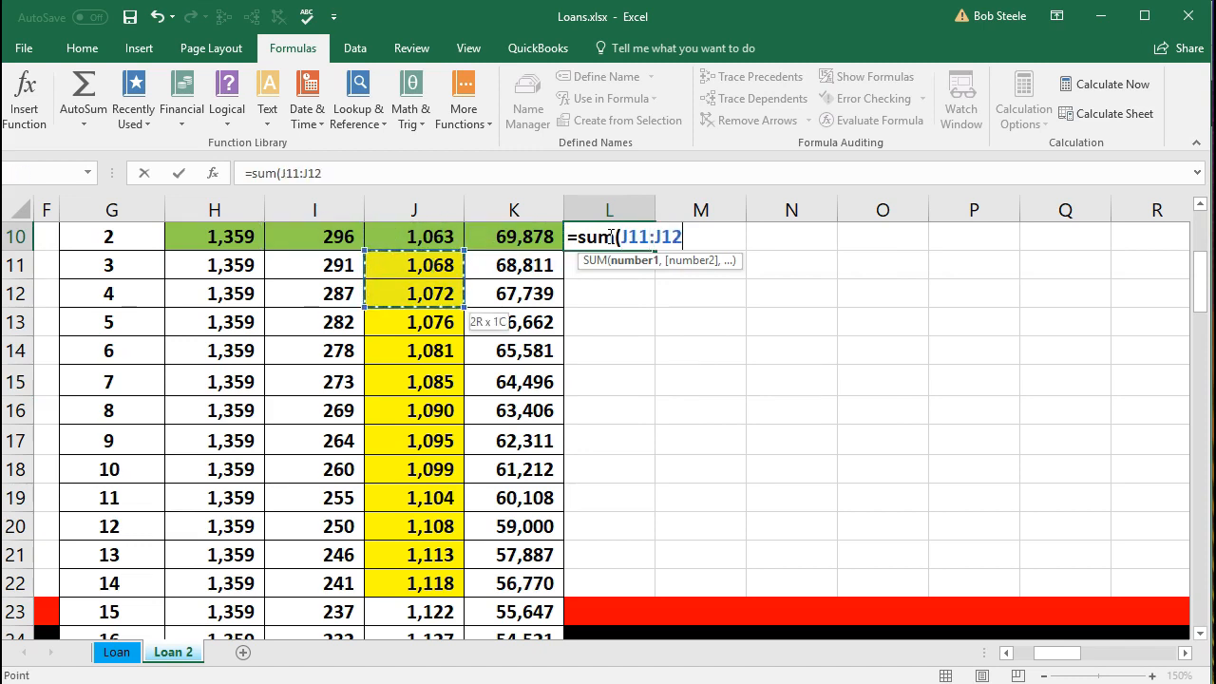
{"action": "key", "text": "shift+Down"}
{"action": "key", "text": "shift+Down"}
{"action": "key", "text": "shift+Down"}
{"action": "key", "text": "shift+Down"}
{"action": "key", "text": "shift+Down"}
{"action": "key", "text": "shift+Down"}
{"action": "key", "text": "shift+Down"}
{"action": "key", "text": "shift+Down"}
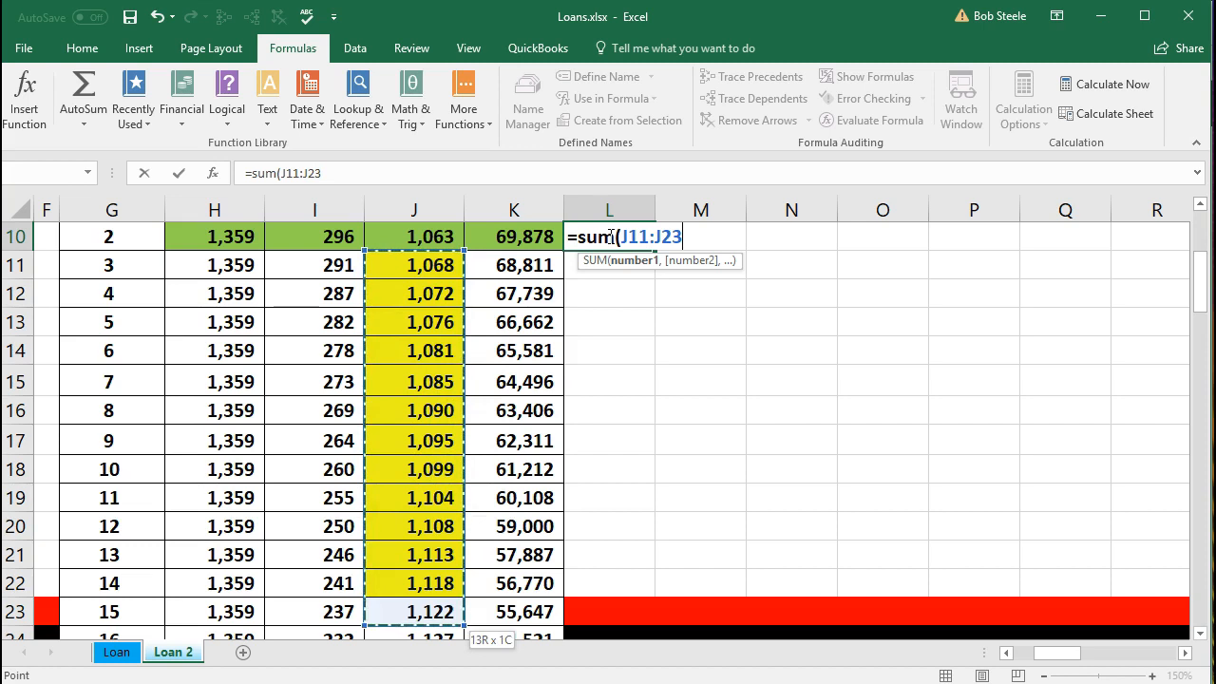
{"action": "key", "text": "shift+Up"}
{"action": "key", "text": "Return"}
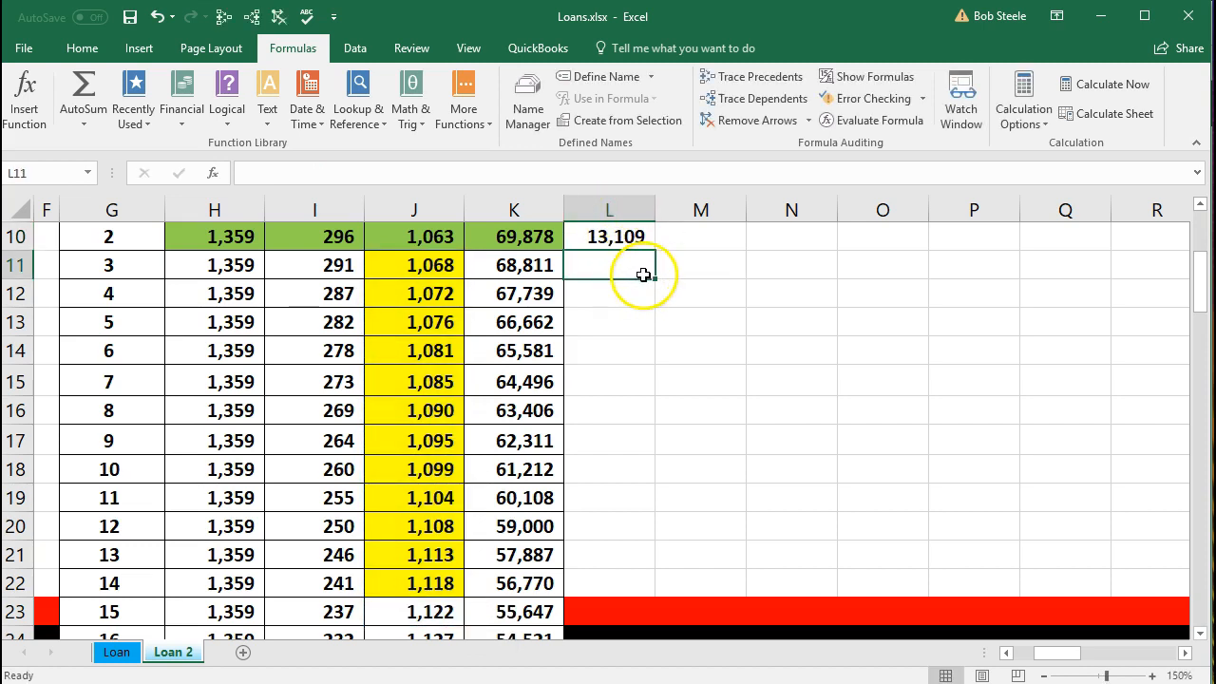
Calculate the long-term portion in M10 by subtracting L10 from the principal after payment 2 in K10
{"action": "left_click", "coordinate": [540, 583]}
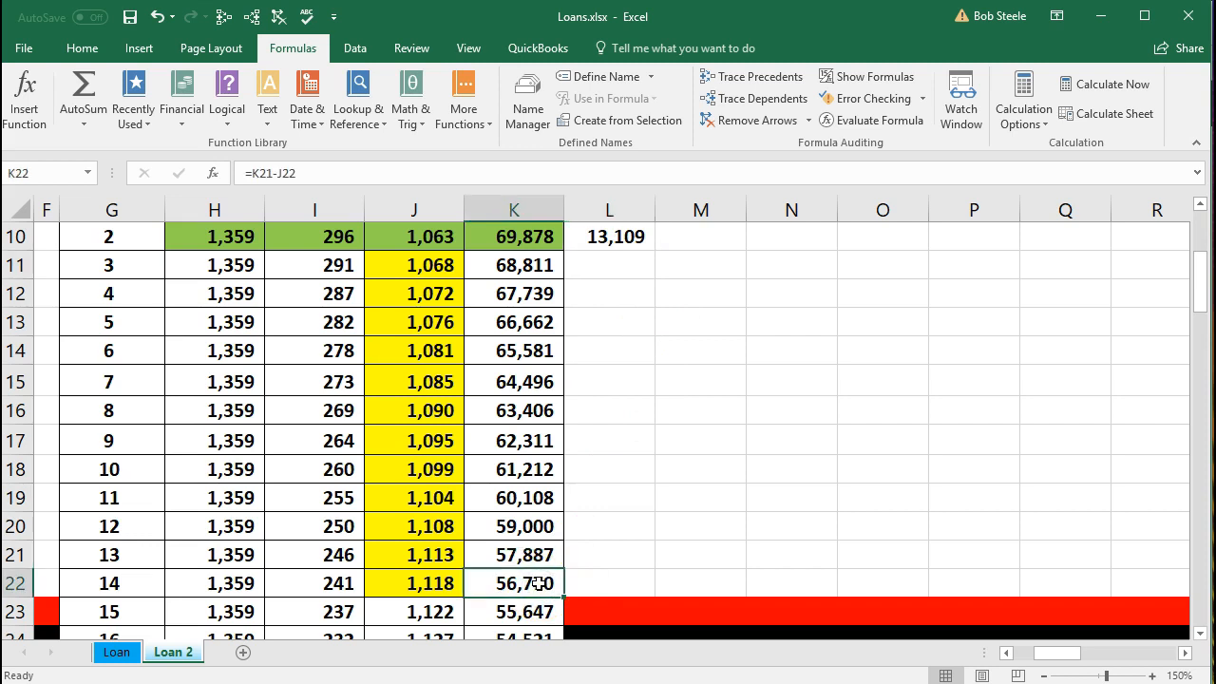
{"action": "left_click", "coordinate": [514, 240]}
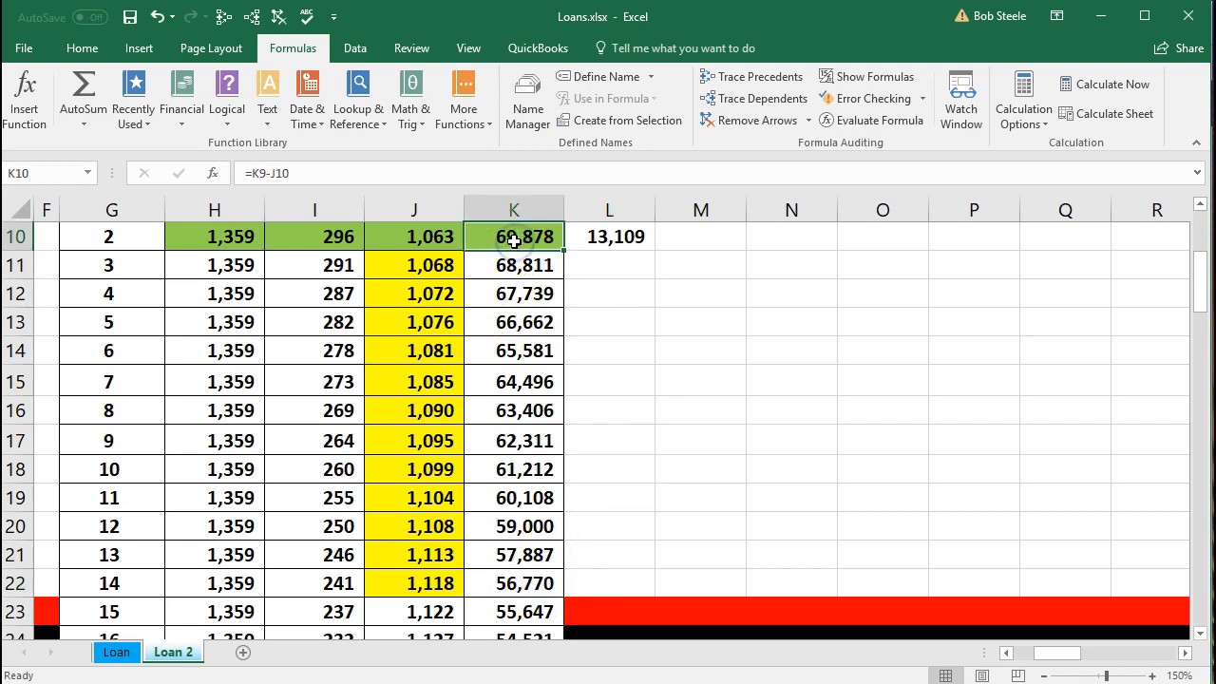
{"action": "left_click", "coordinate": [681, 239]}
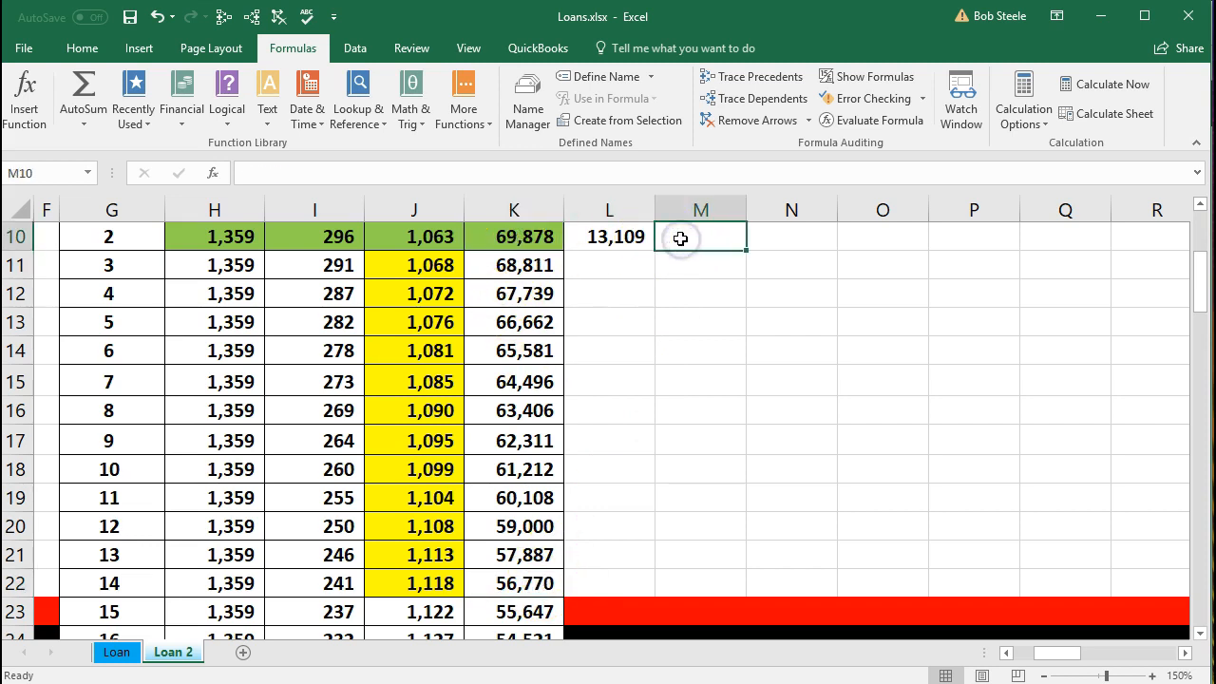
{"action": "type", "text": "="}
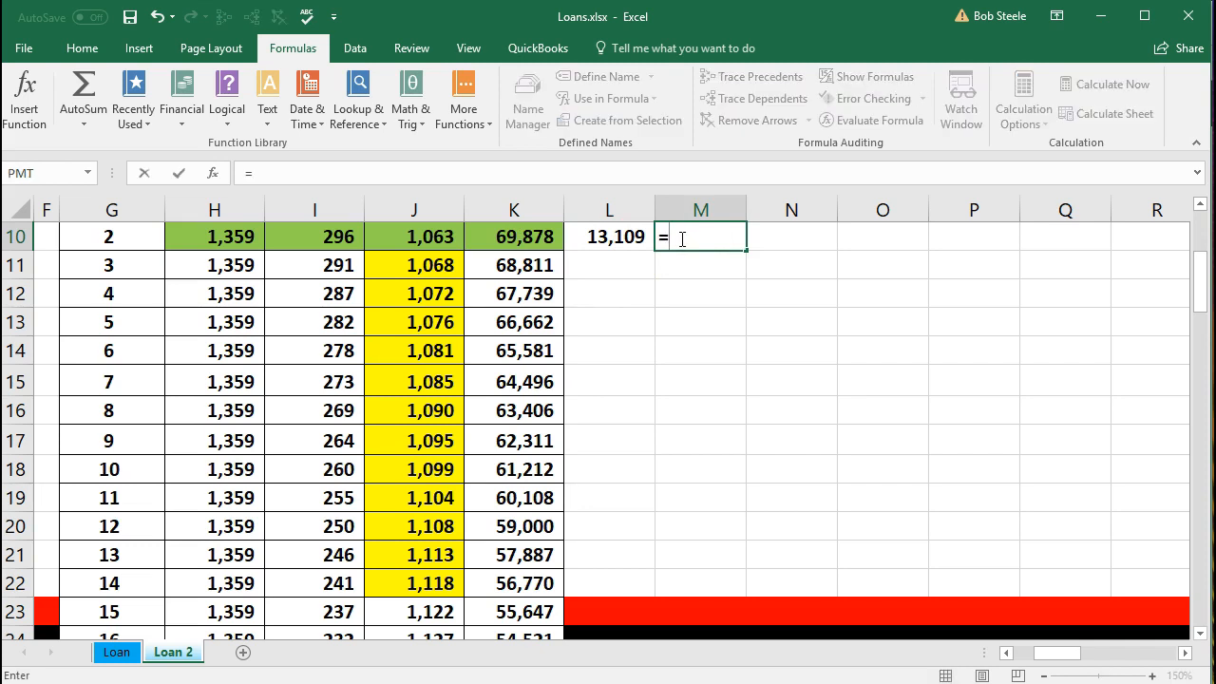
{"action": "left_click", "coordinate": [532, 237]}
{"action": "type", "text": "-"}
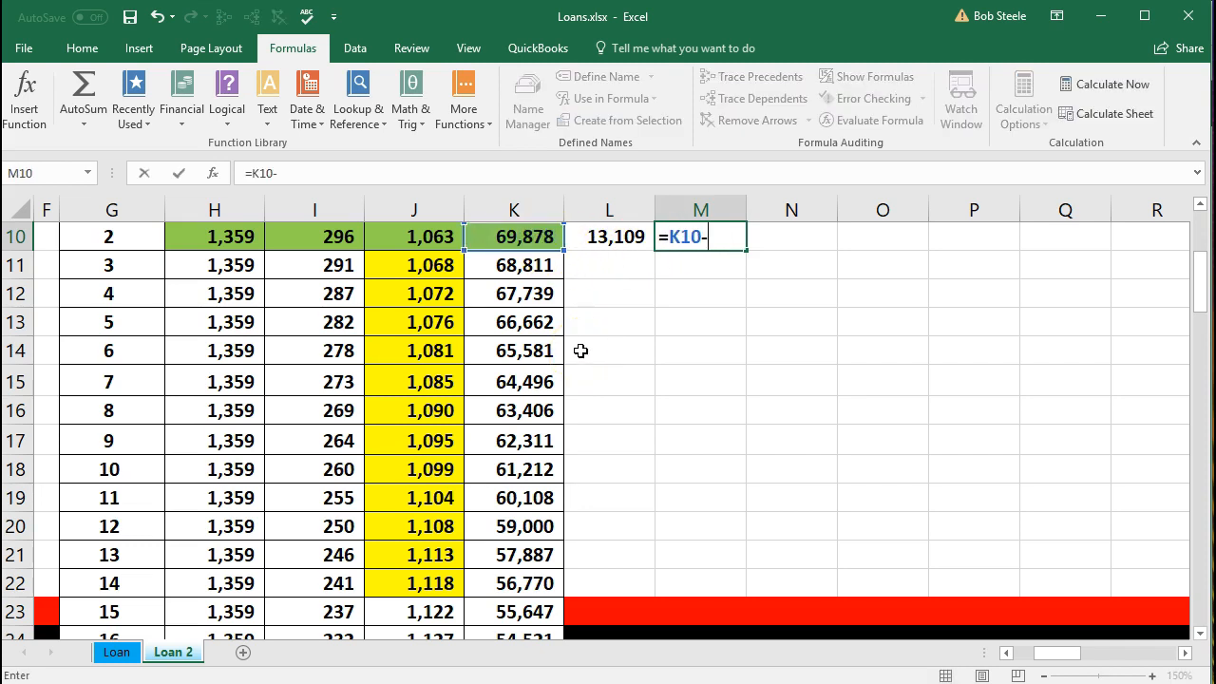
{"action": "left_click", "coordinate": [608, 240]}
{"action": "key", "text": "Return"}
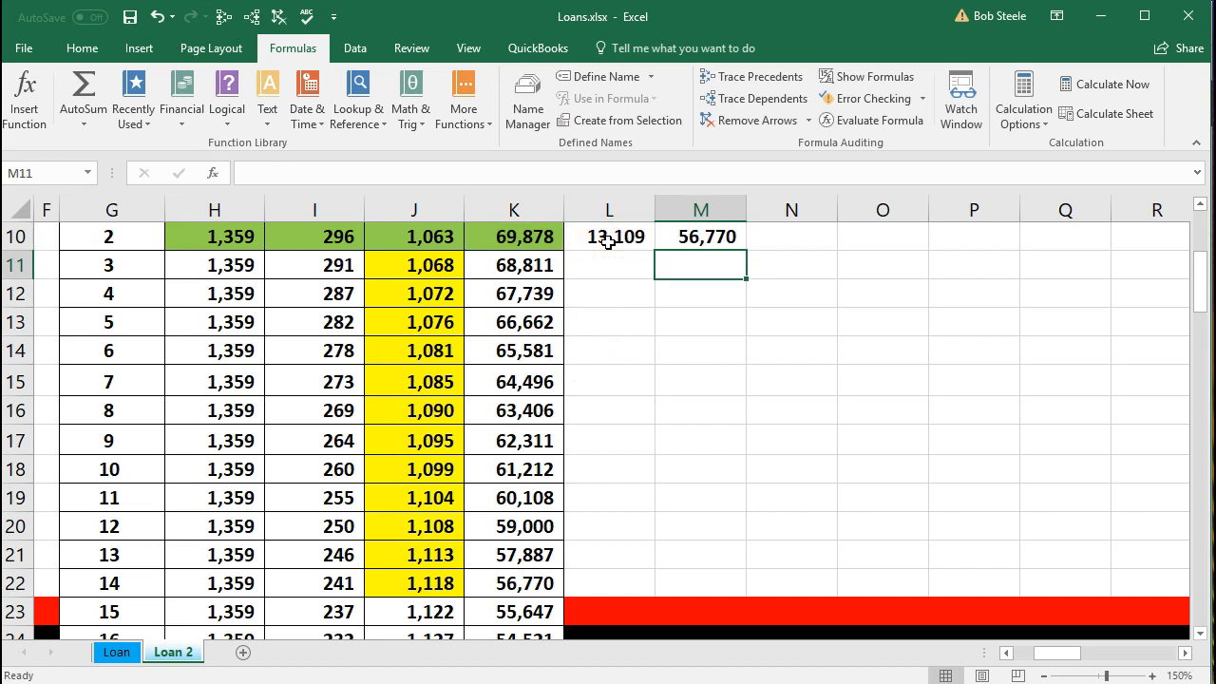
Fill the principal remaining after payment 14 in K22 with green
{"action": "left_click", "coordinate": [543, 580]}
{"action": "right_click", "coordinate": [543, 582]}
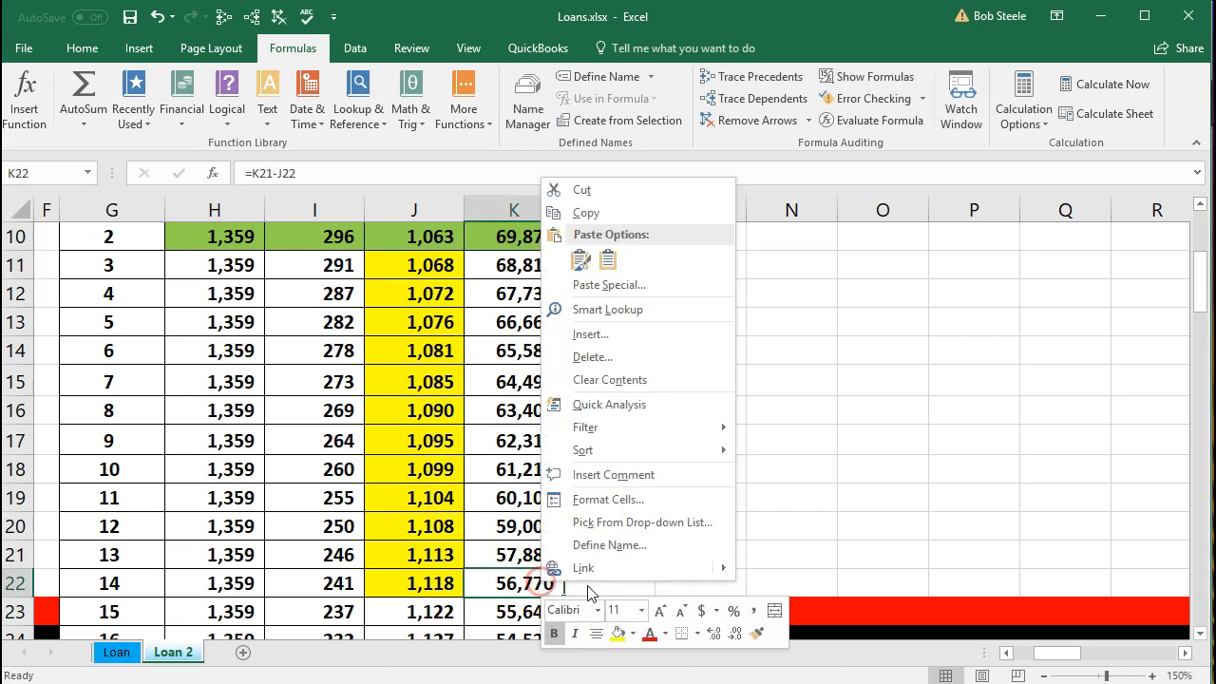
{"action": "left_click", "coordinate": [633, 632]}
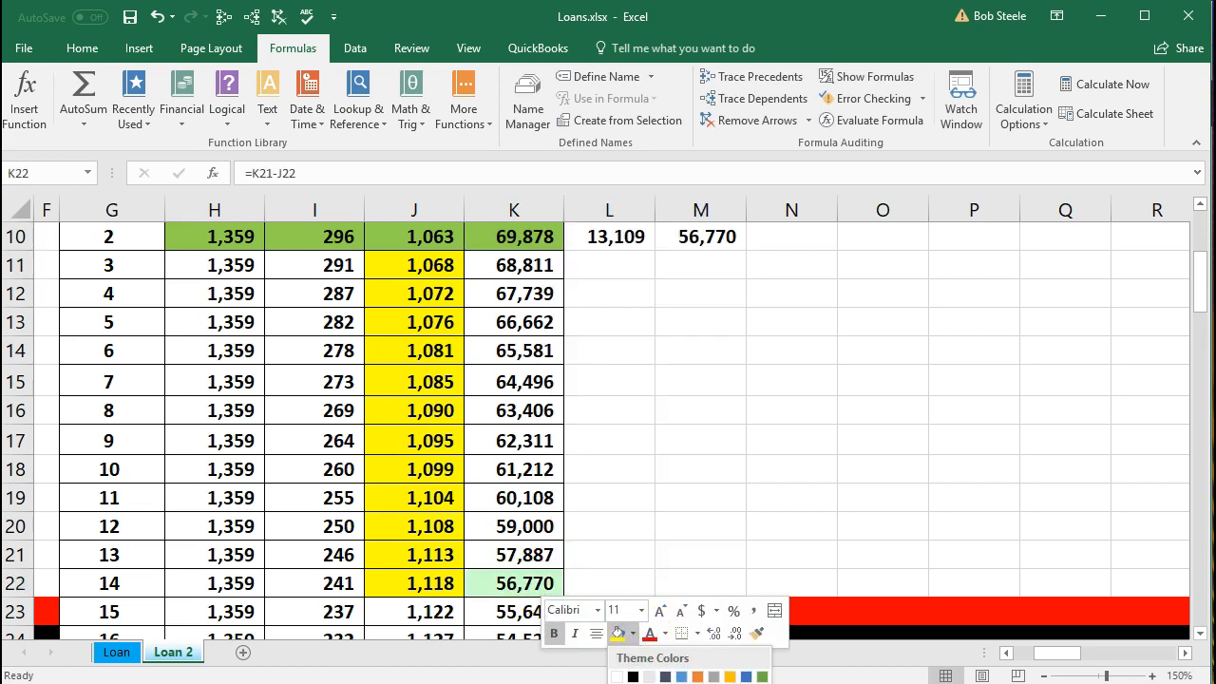
{"action": "left_click", "coordinate": [681, 683]}
{"action": "left_click", "coordinate": [669, 538]}
Enter the label Current in N10, beside the two calculated loan portions
{"action": "left_click", "coordinate": [532, 236]}
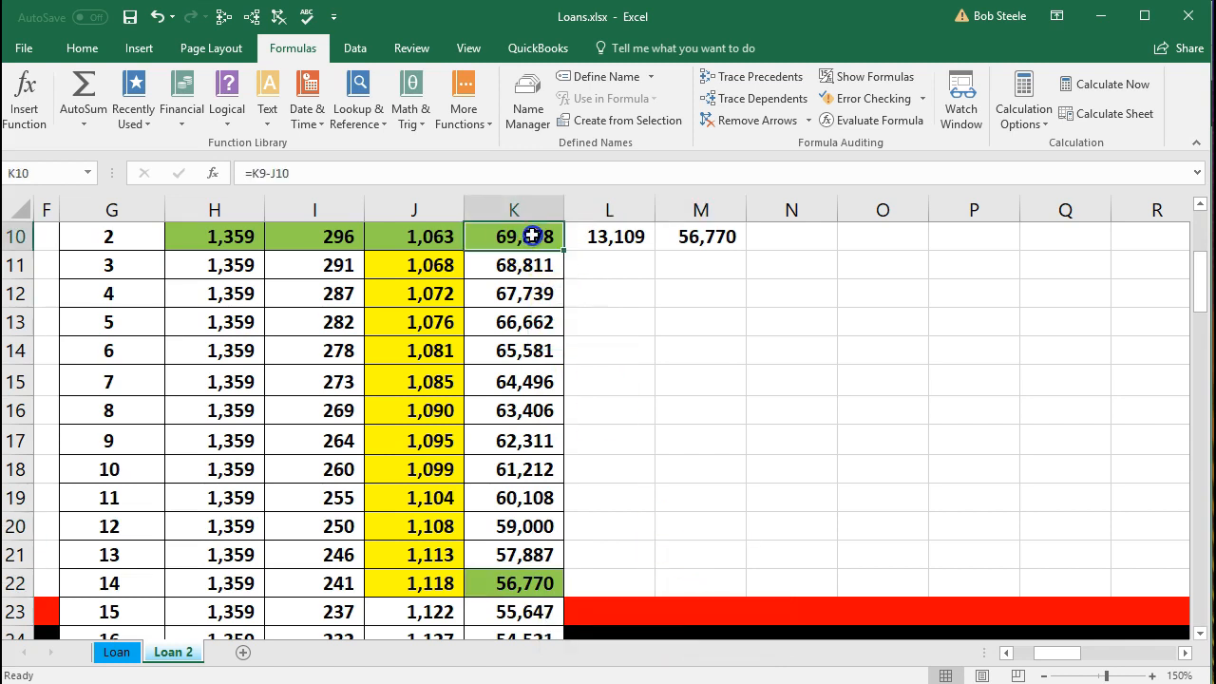
{"action": "left_click", "coordinate": [773, 236]}
{"action": "left_click", "coordinate": [714, 237]}
{"action": "left_click", "coordinate": [788, 240]}
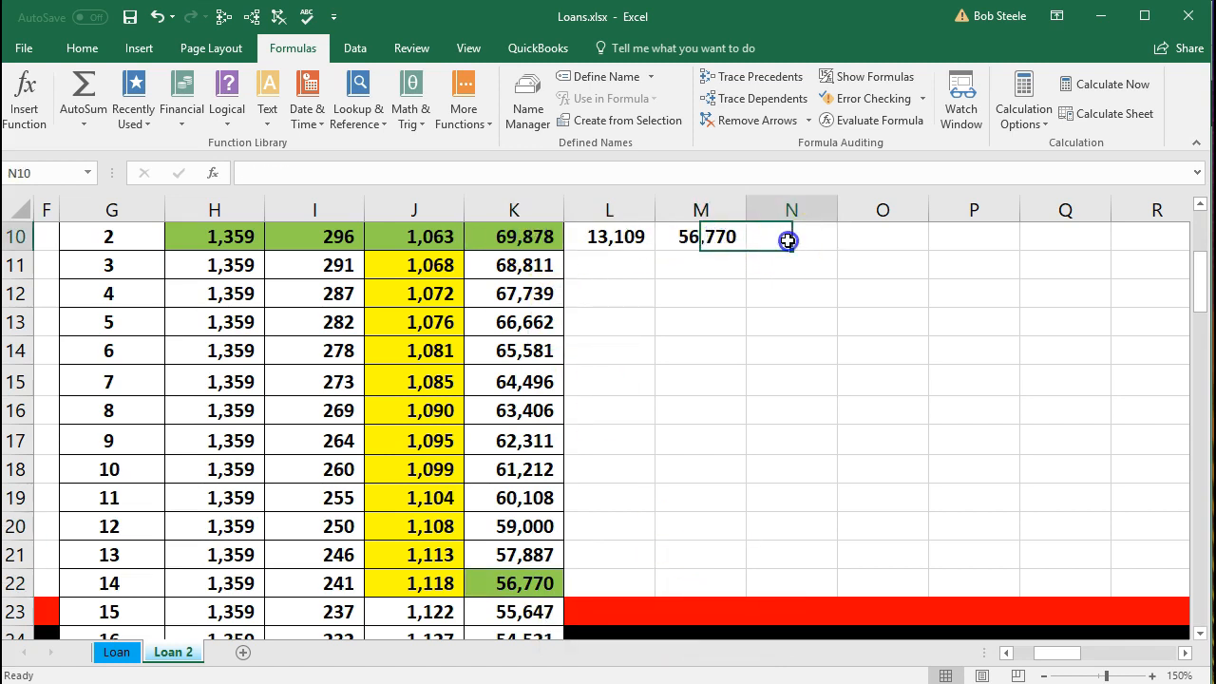
{"action": "type", "text": "Current"}
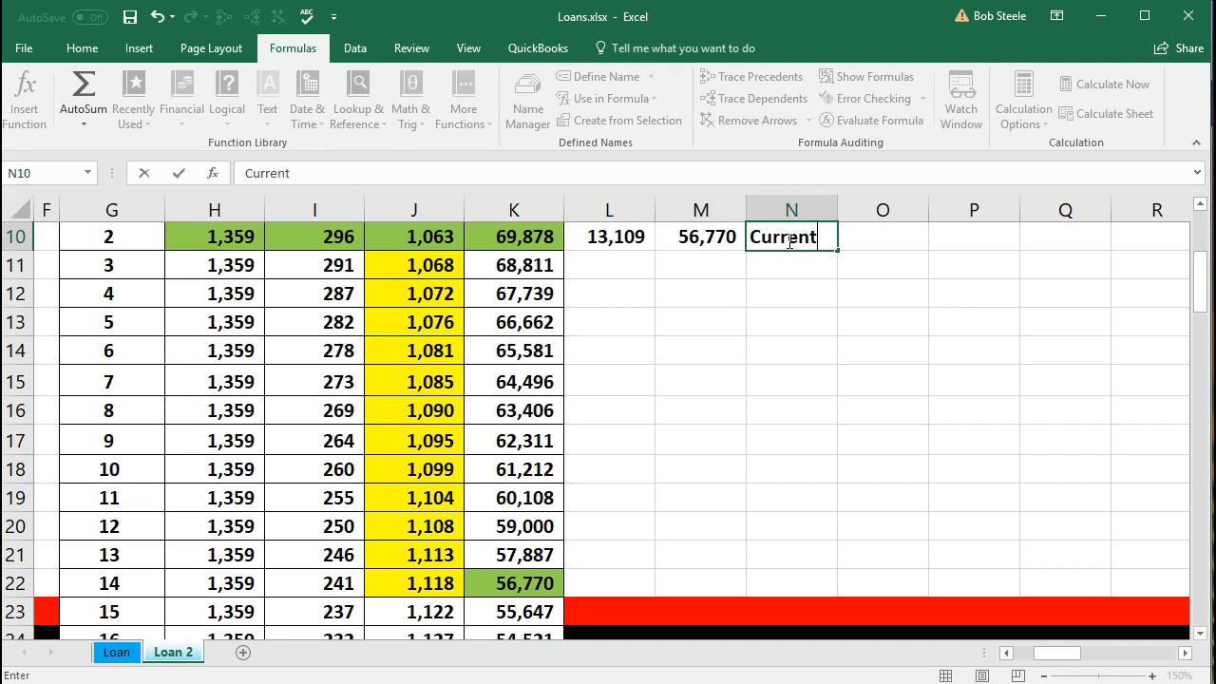
{"action": "left_click", "coordinate": [630, 579]}
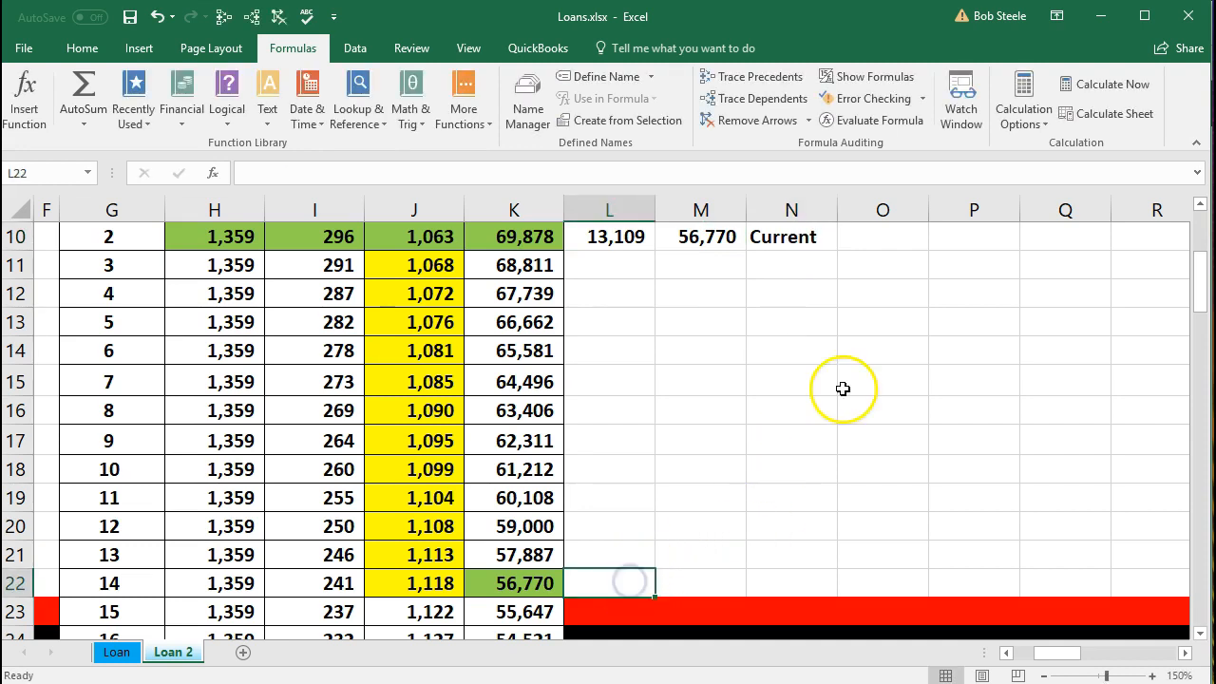
Add the headings Current, Long Term and Total in L9:N9 above the loan portions
{"action": "left_click", "coordinate": [795, 238]}
{"action": "scroll", "coordinate": [779, 295], "scroll_direction": "up", "scroll_amount": 1}
{"action": "left_click", "coordinate": [622, 291]}
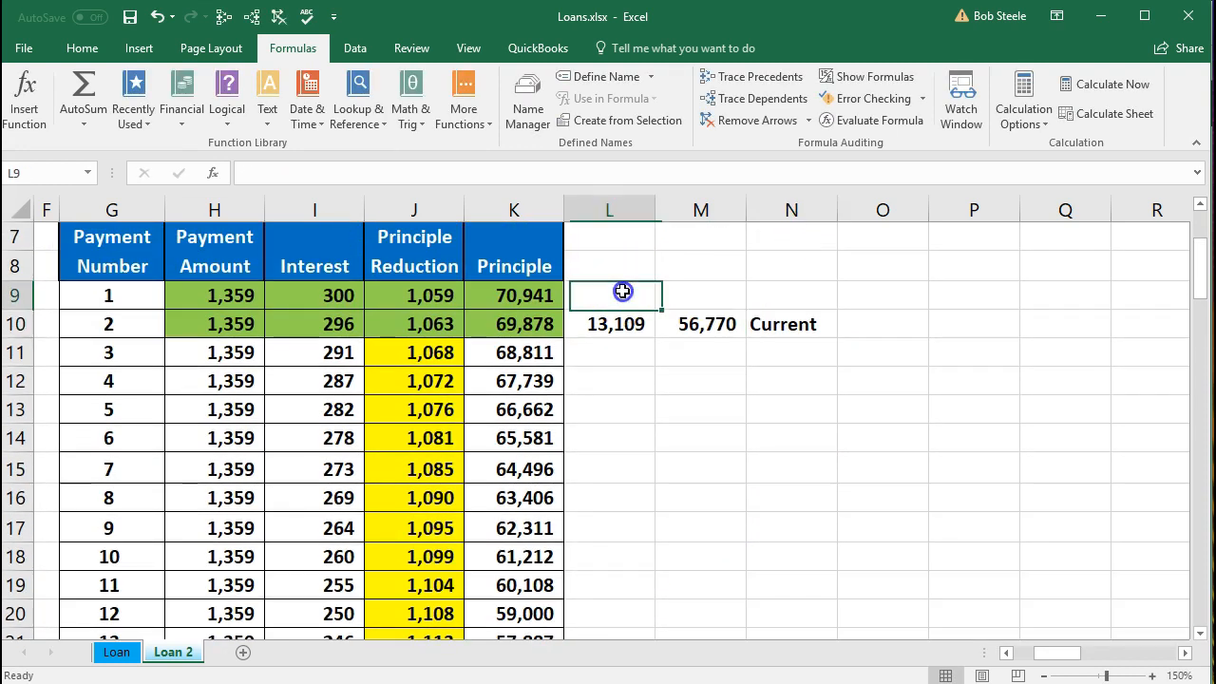
{"action": "type", "text": "Current"}
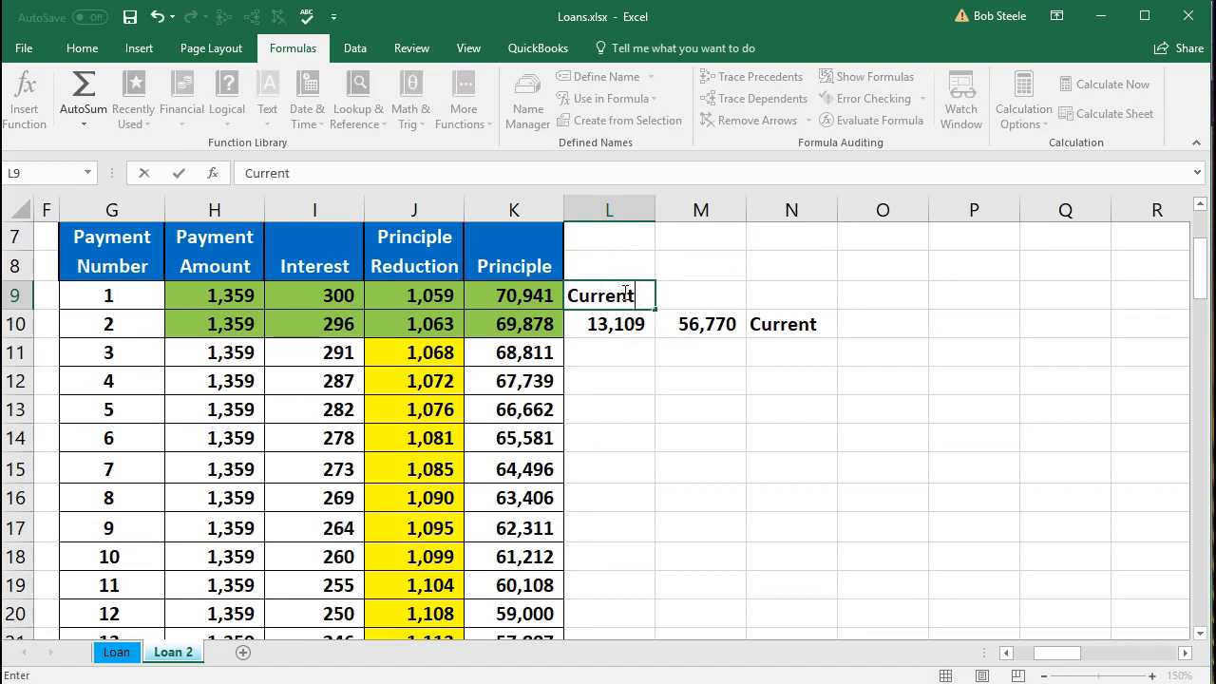
{"action": "key", "text": "Tab"}
{"action": "type", "text": "Long"}
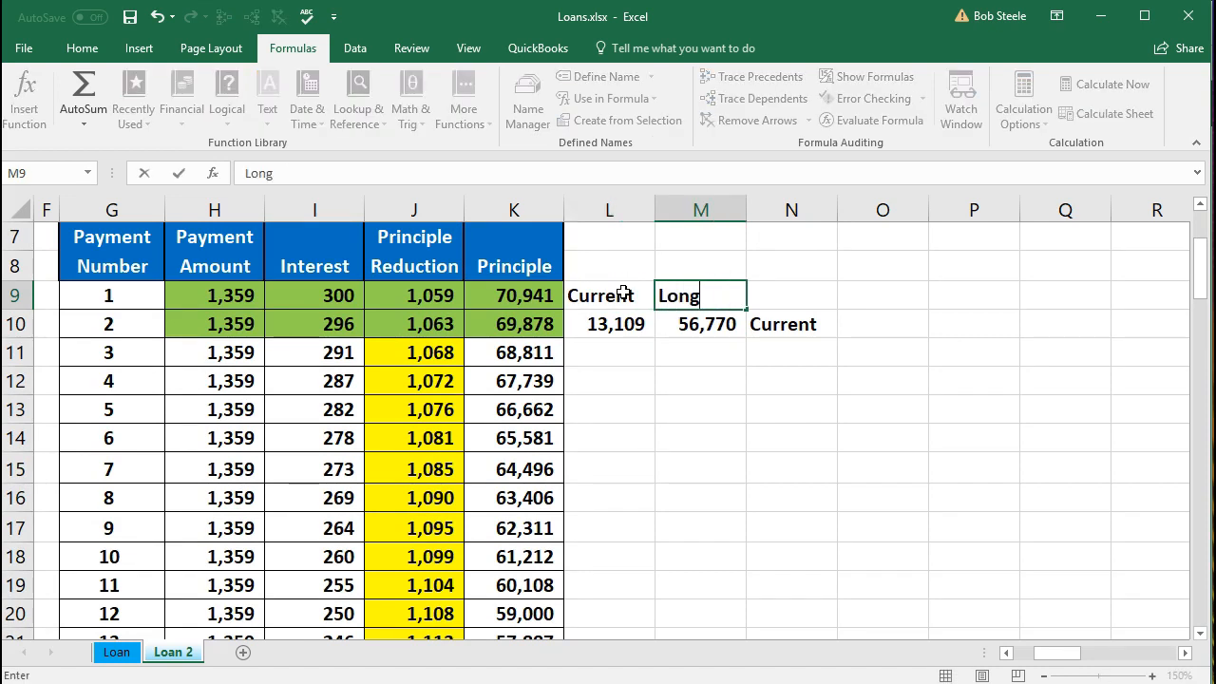
{"action": "type", "text": " Term"}
{"action": "key", "text": "Return"}
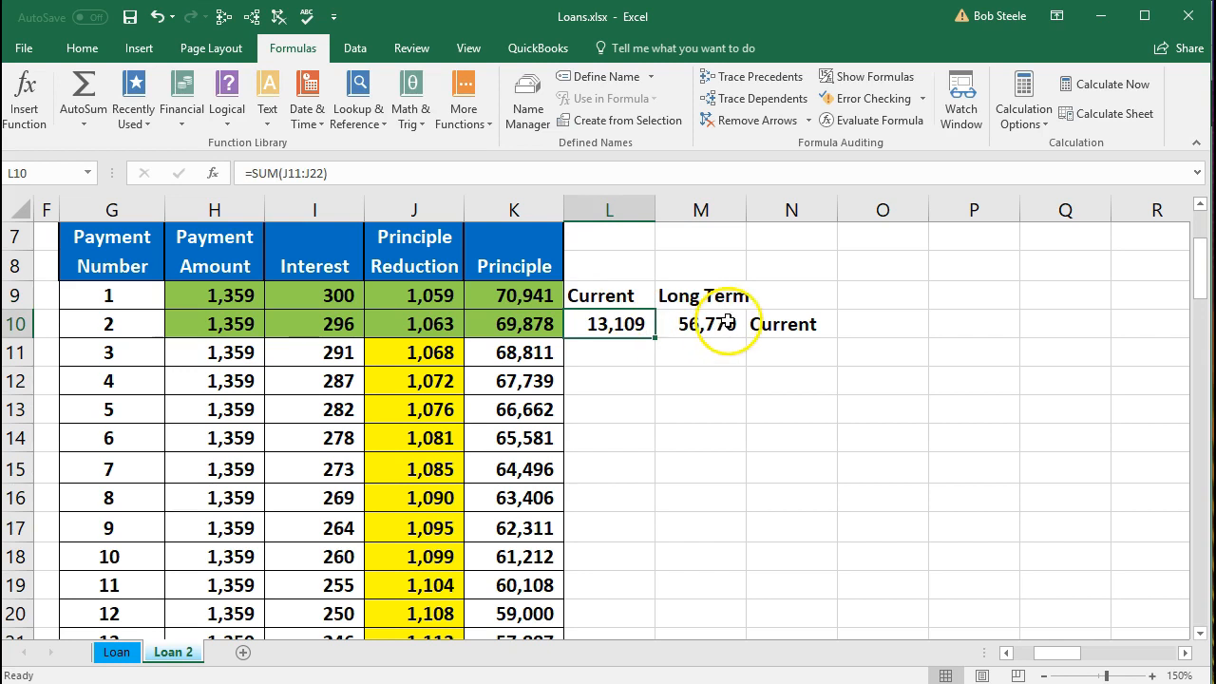
{"action": "left_click", "coordinate": [779, 303]}
{"action": "type", "text": "Total"}
{"action": "key", "text": "Return"}
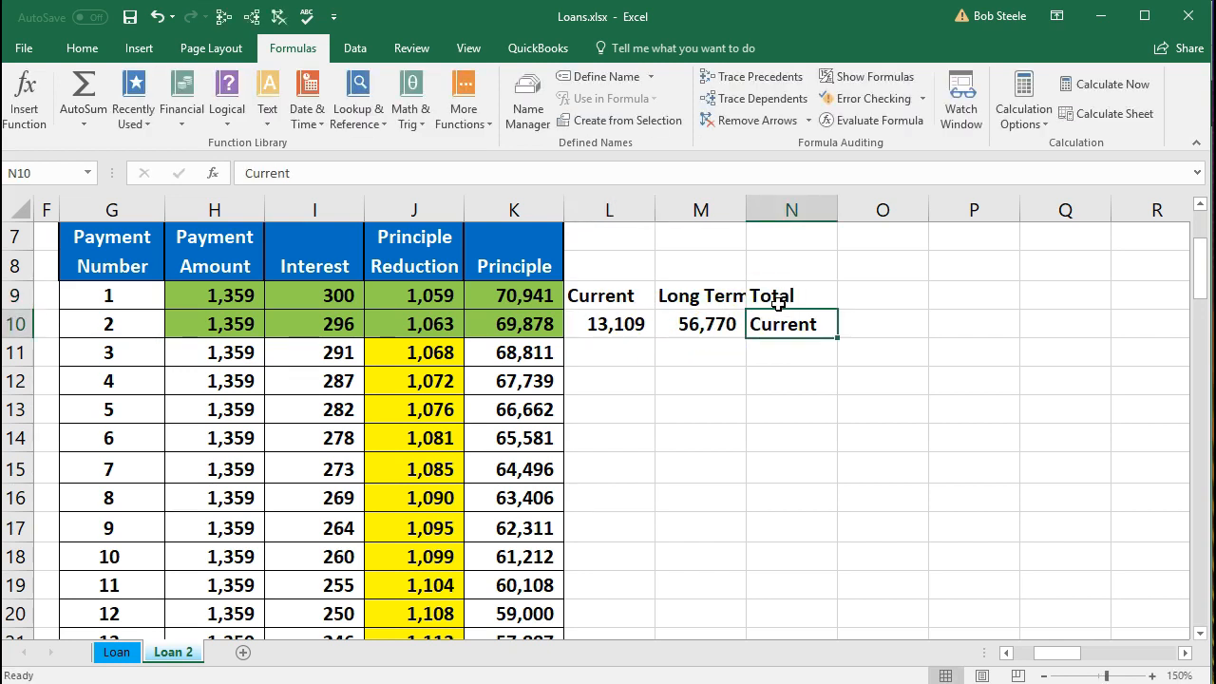
Replace the text in N10 with a formula adding the current and long-term portions, L10+M10
{"action": "type", "text": "="}
{"action": "key", "text": "Left"}
{"action": "key", "text": "Left"}
{"action": "type", "text": "+"}
{"action": "key", "text": "Left"}
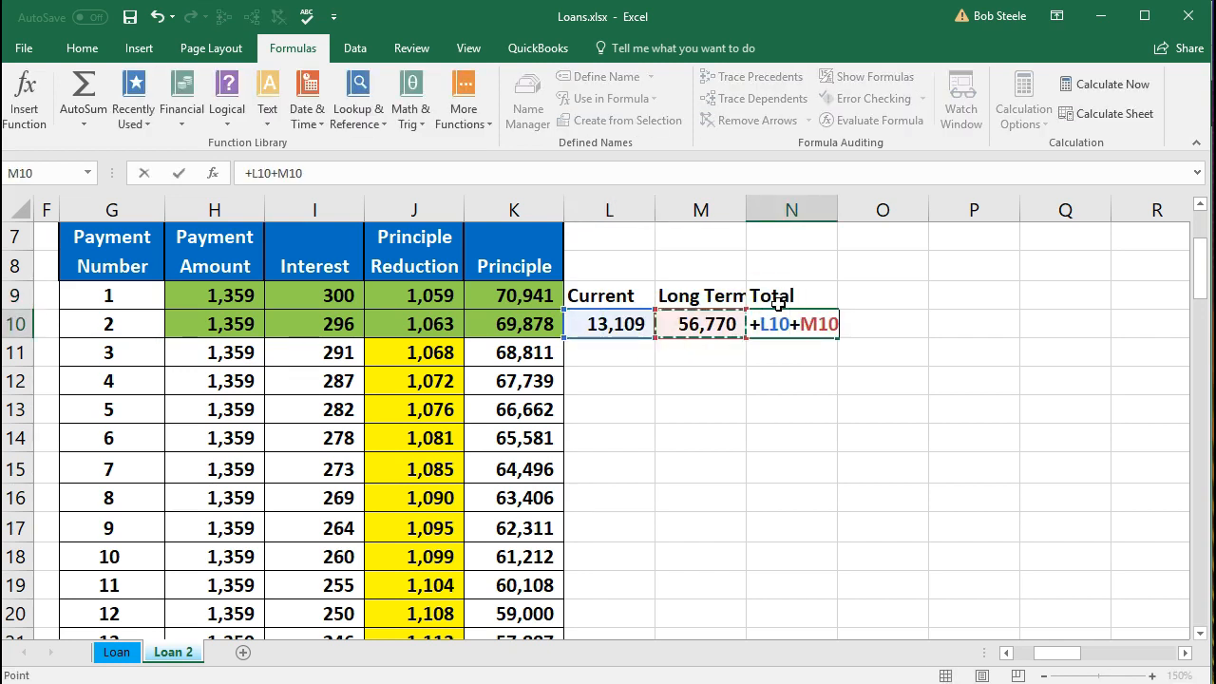
{"action": "key", "text": "Return"}
Check the formulas in L10 and M10 against the yellow principal reductions and the principal remaining after payment 14
{"action": "scroll", "coordinate": [618, 380], "scroll_direction": "down", "scroll_amount": 1}
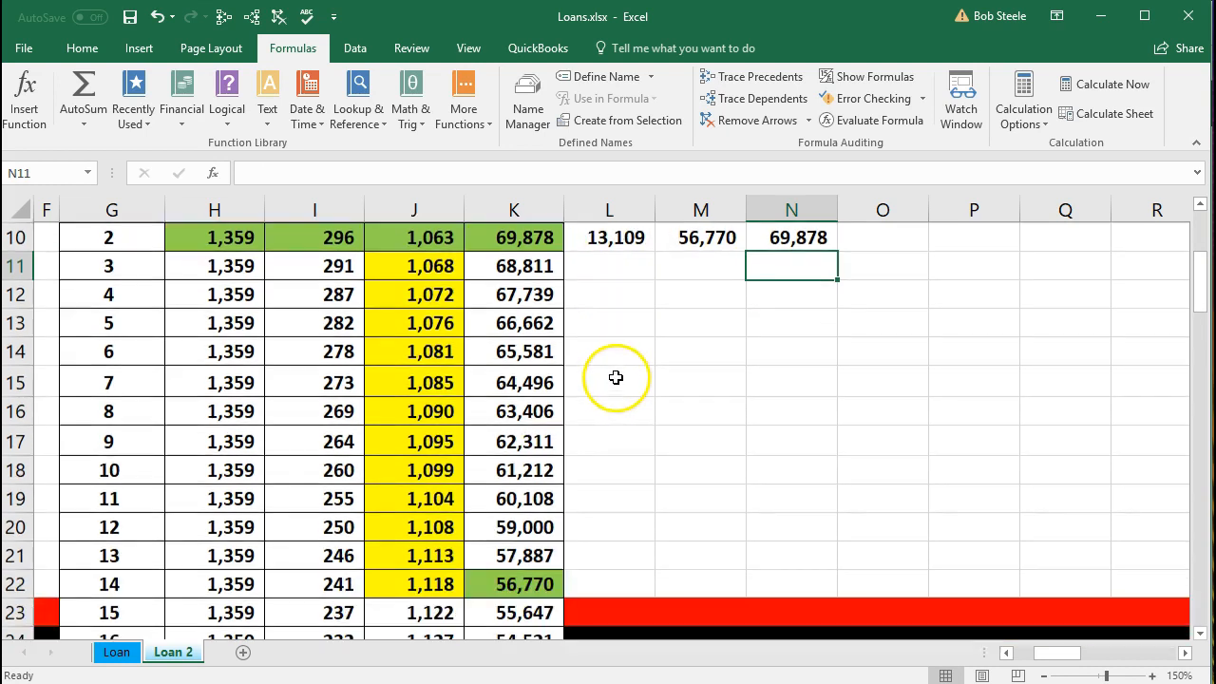
{"action": "left_click", "coordinate": [514, 236]}
{"action": "left_click_drag", "start_coordinate": [418, 266], "coordinate": [462, 579]}
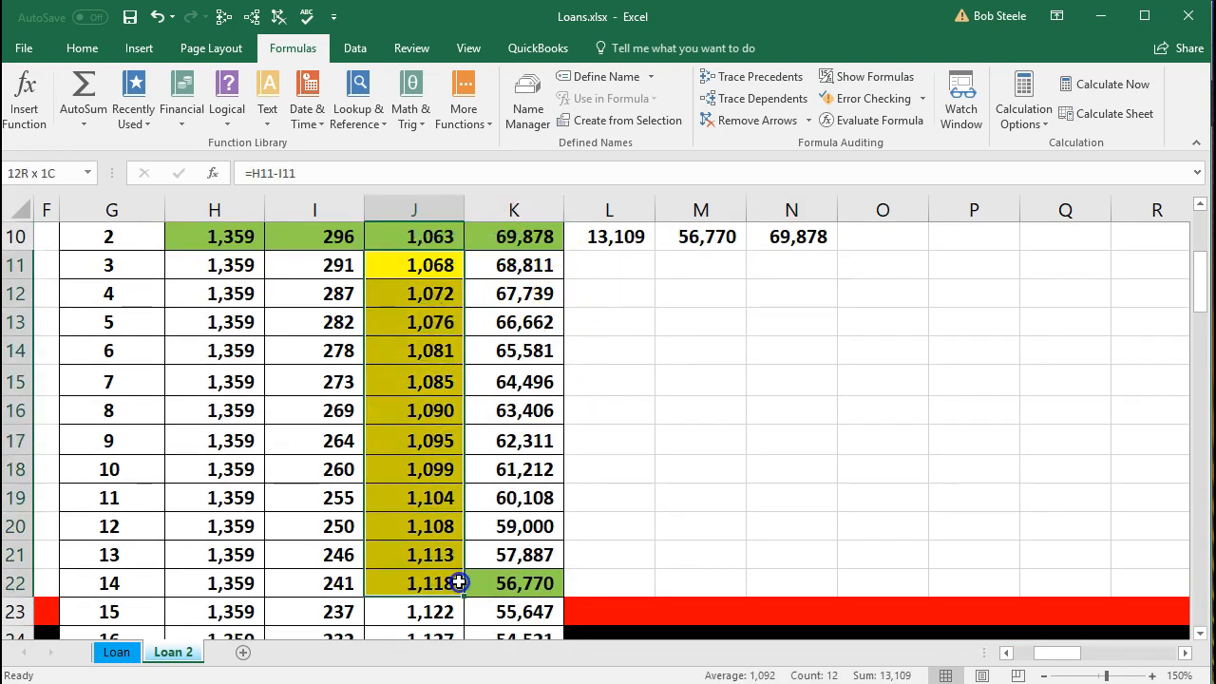
{"action": "double_click", "coordinate": [605, 238]}
{"action": "key", "text": "Return"}
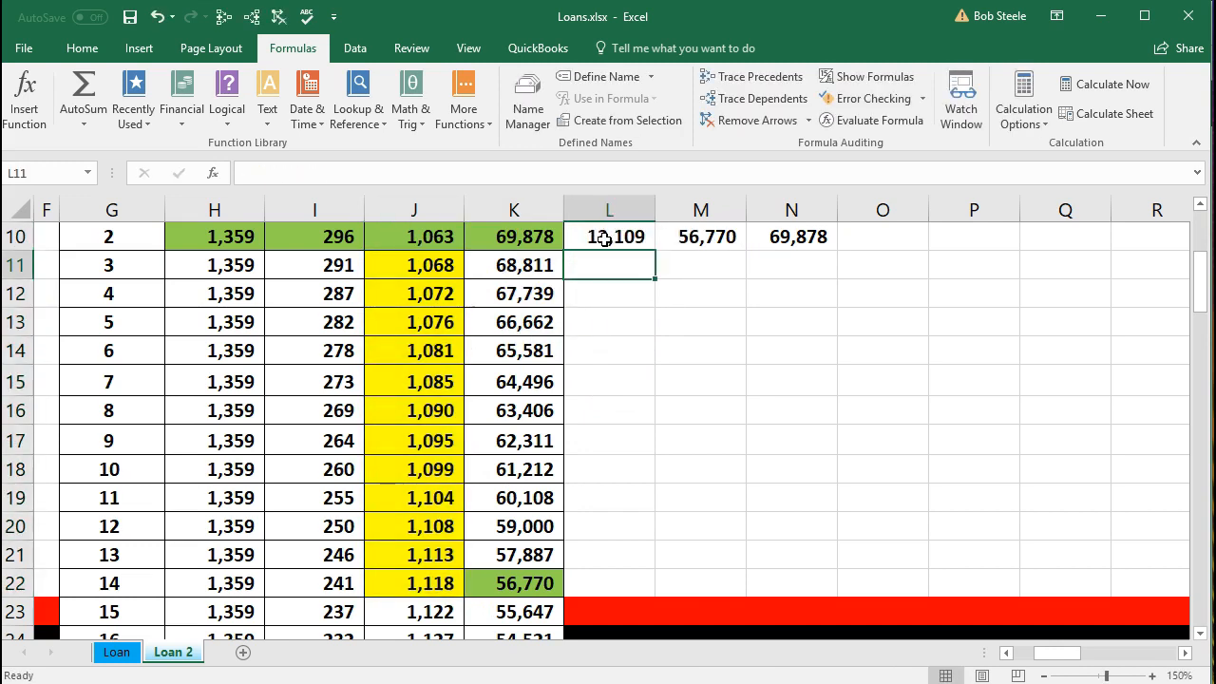
{"action": "double_click", "coordinate": [708, 241]}
{"action": "key", "text": "Return"}
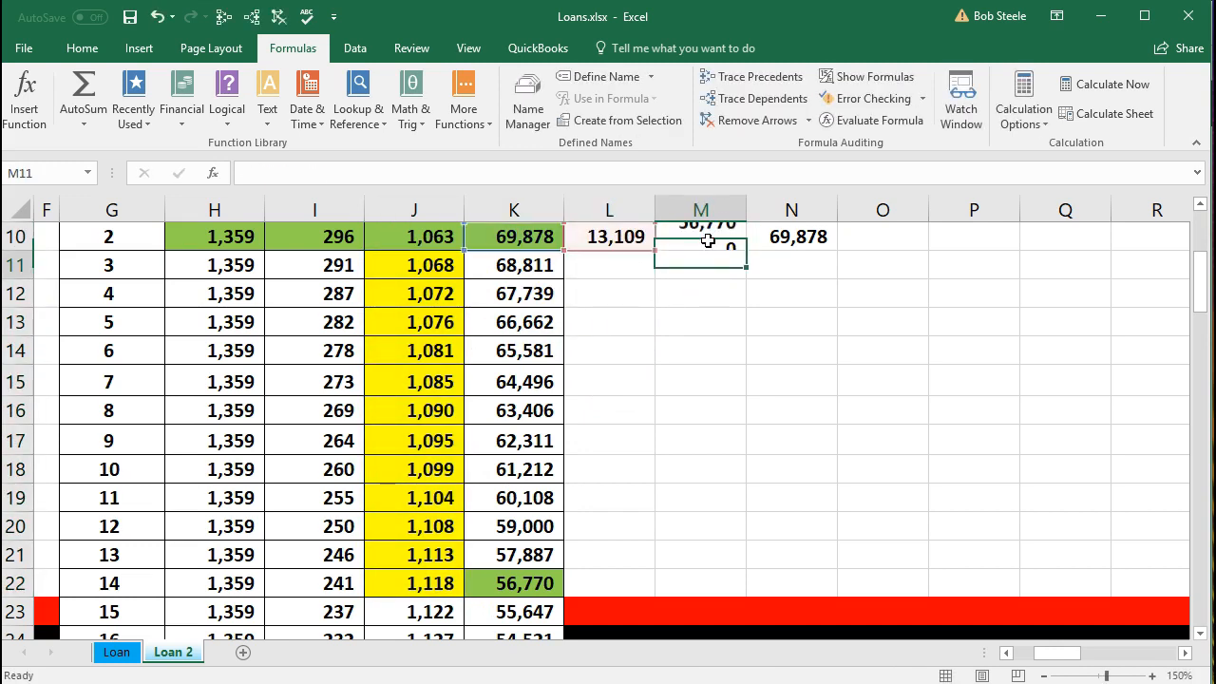
{"action": "left_click", "coordinate": [538, 581]}
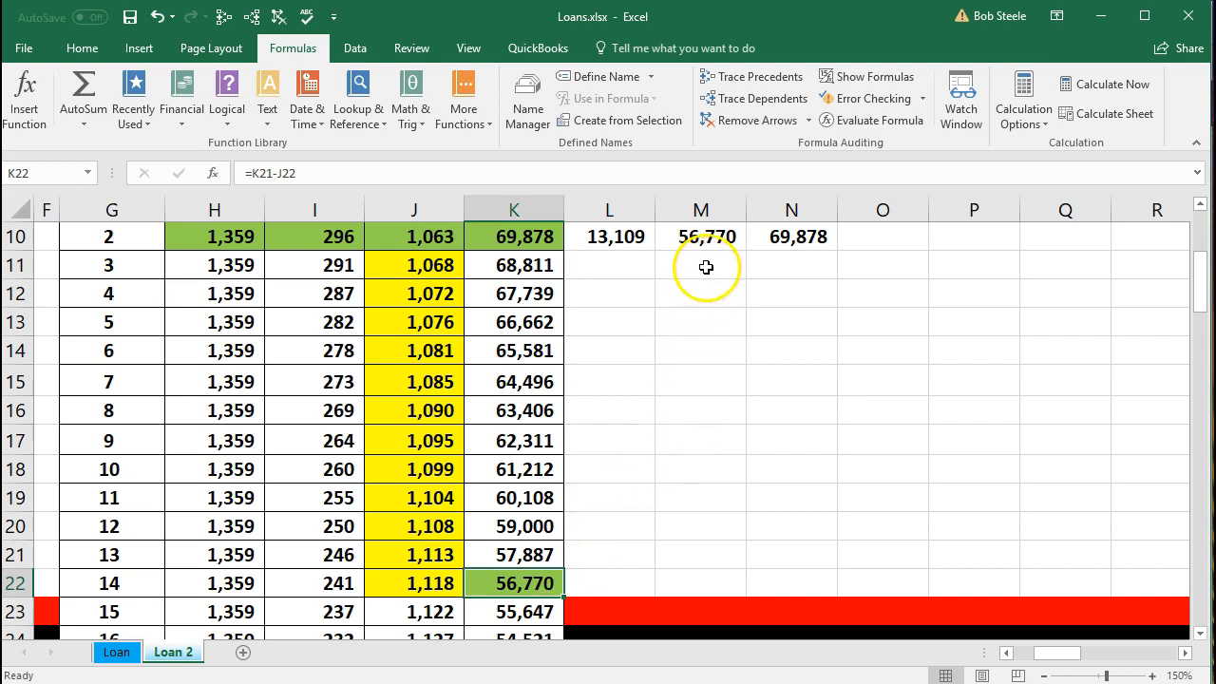
Compare the current, long-term and total amounts in L10:N10 with the principal remaining after payment 2
{"action": "left_click", "coordinate": [700, 245]}
{"action": "left_click", "coordinate": [530, 237]}
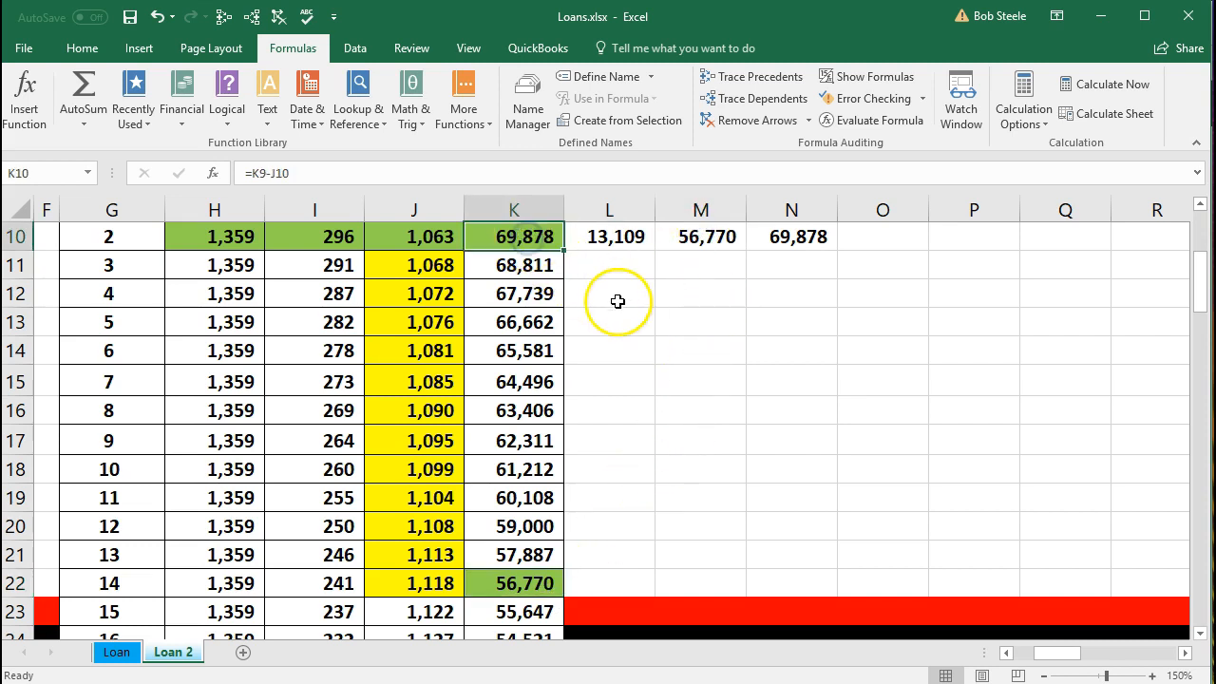
{"action": "left_click_drag", "start_coordinate": [615, 238], "coordinate": [668, 237]}
{"action": "left_click", "coordinate": [769, 236]}
{"action": "left_click", "coordinate": [532, 240]}
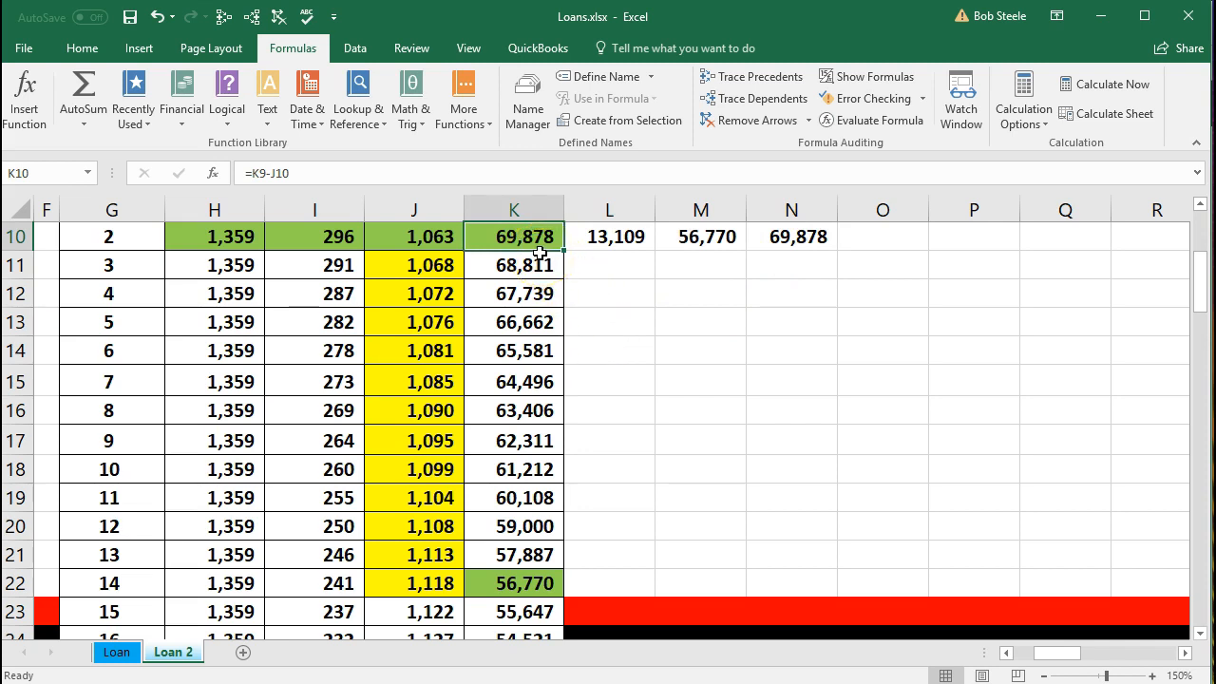
{"action": "left_click", "coordinate": [598, 237]}
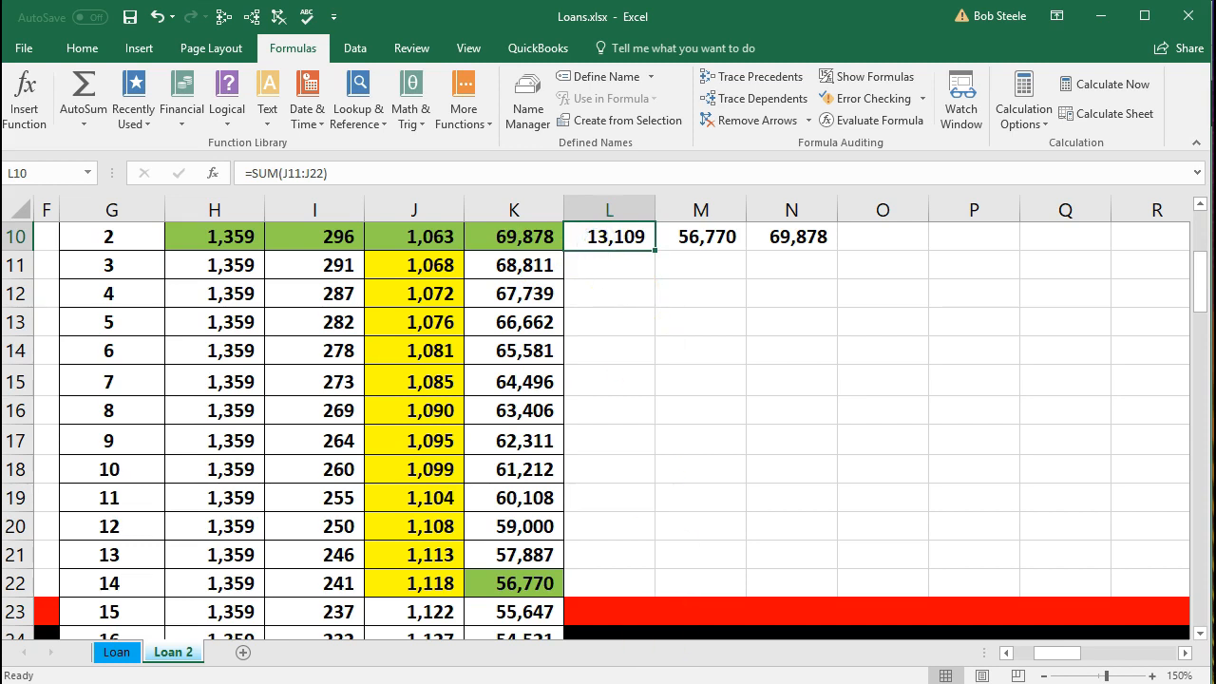
Switch to the Loan Payable report in QuickBooks Online, view a blank journal entry form and close it without saving
{"action": "key", "text": "alt+Tab"}
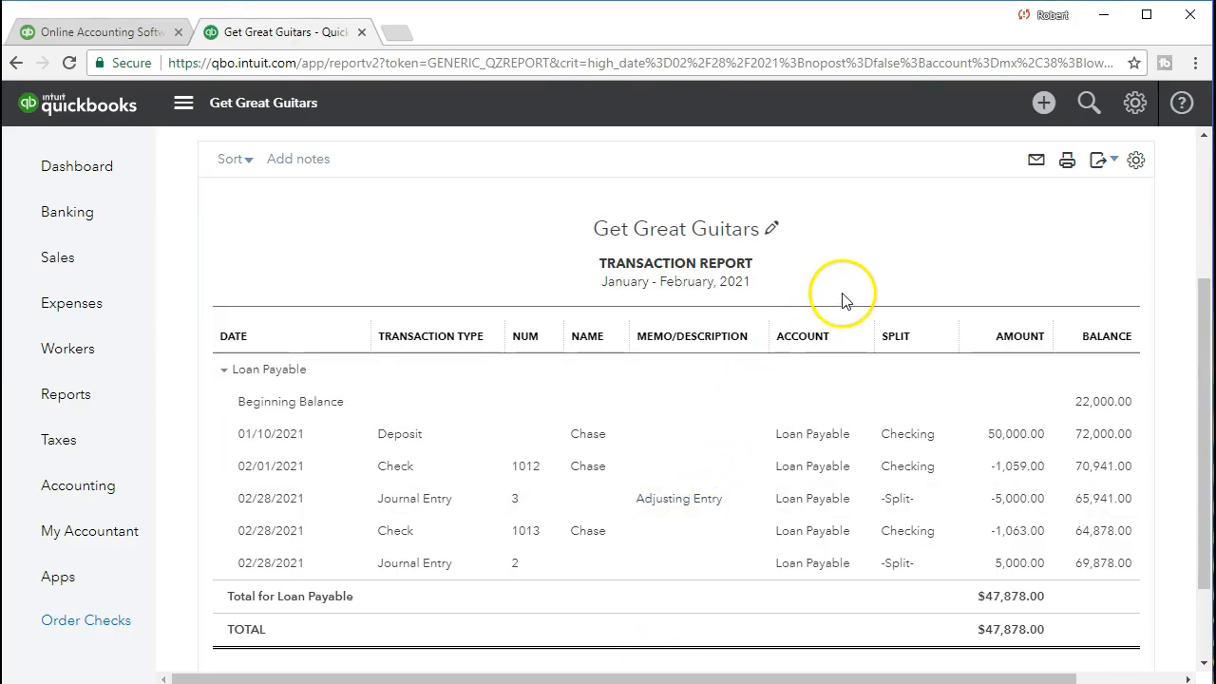
{"action": "left_click", "coordinate": [1043, 105]}
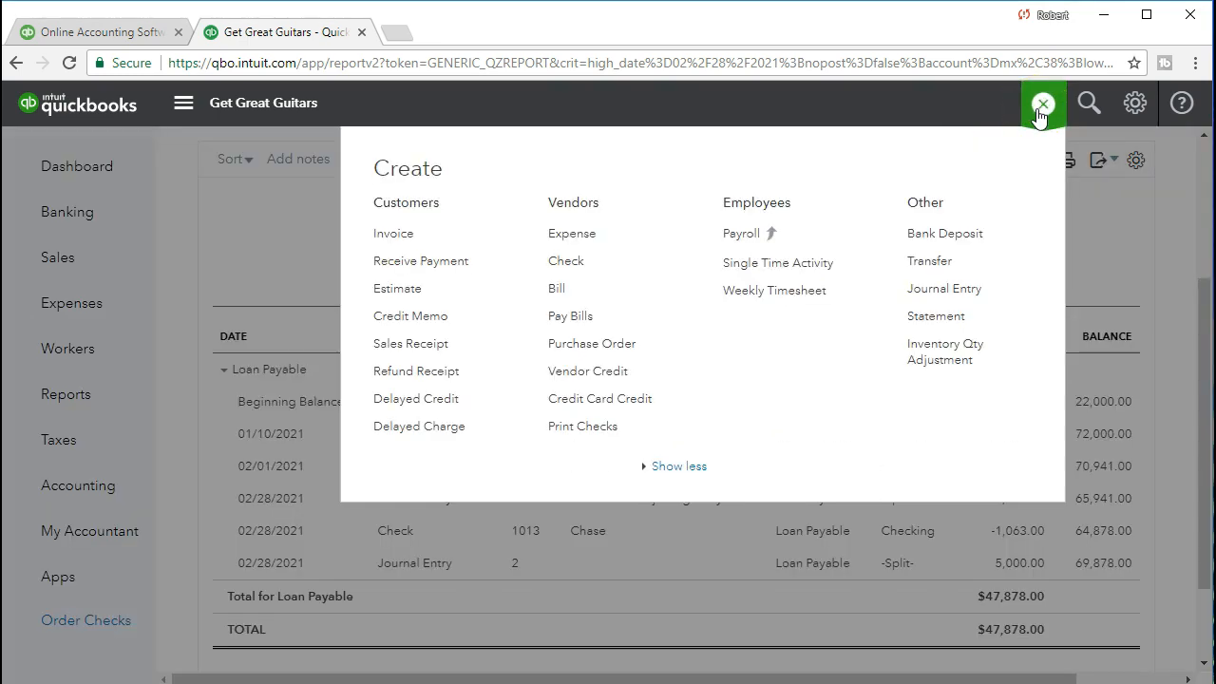
{"action": "left_click", "coordinate": [945, 290]}
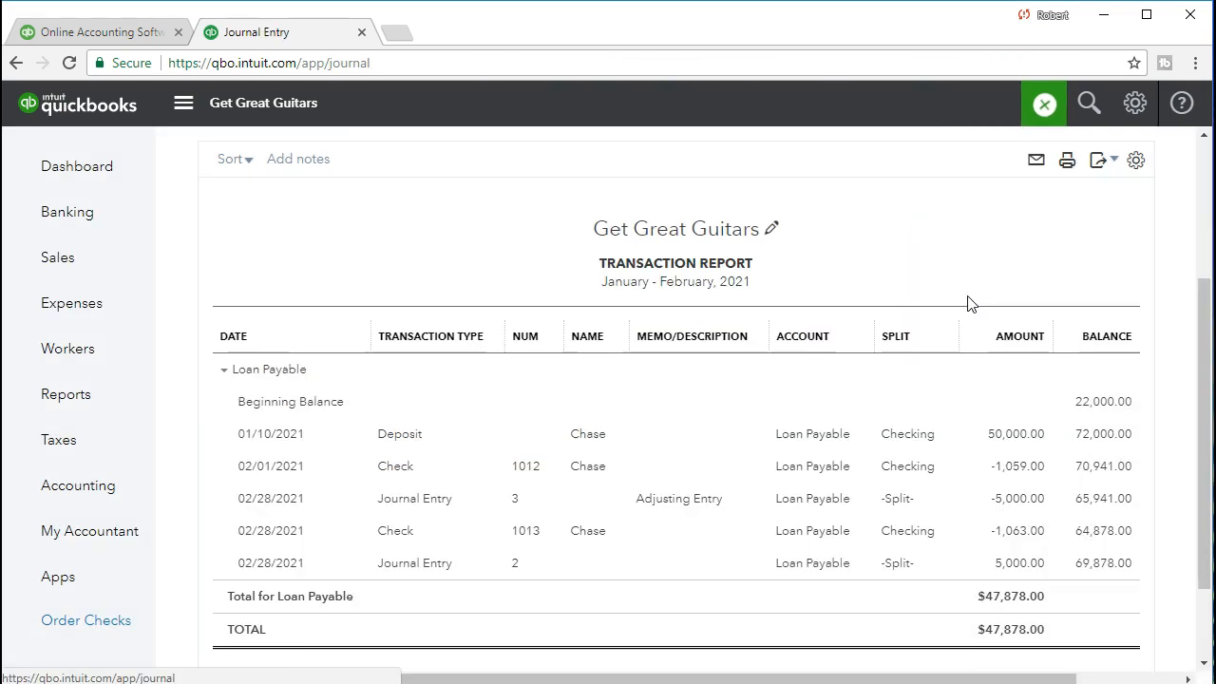
{"action": "left_click", "coordinate": [812, 355]}
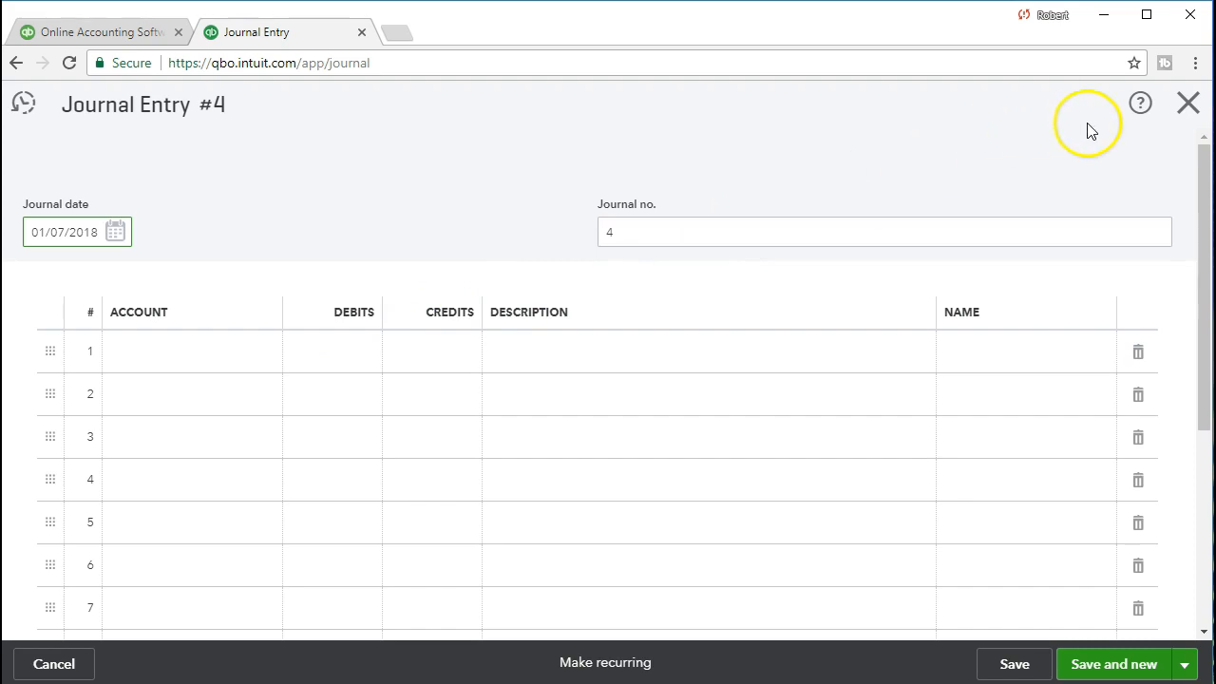
{"action": "left_click", "coordinate": [1184, 114]}
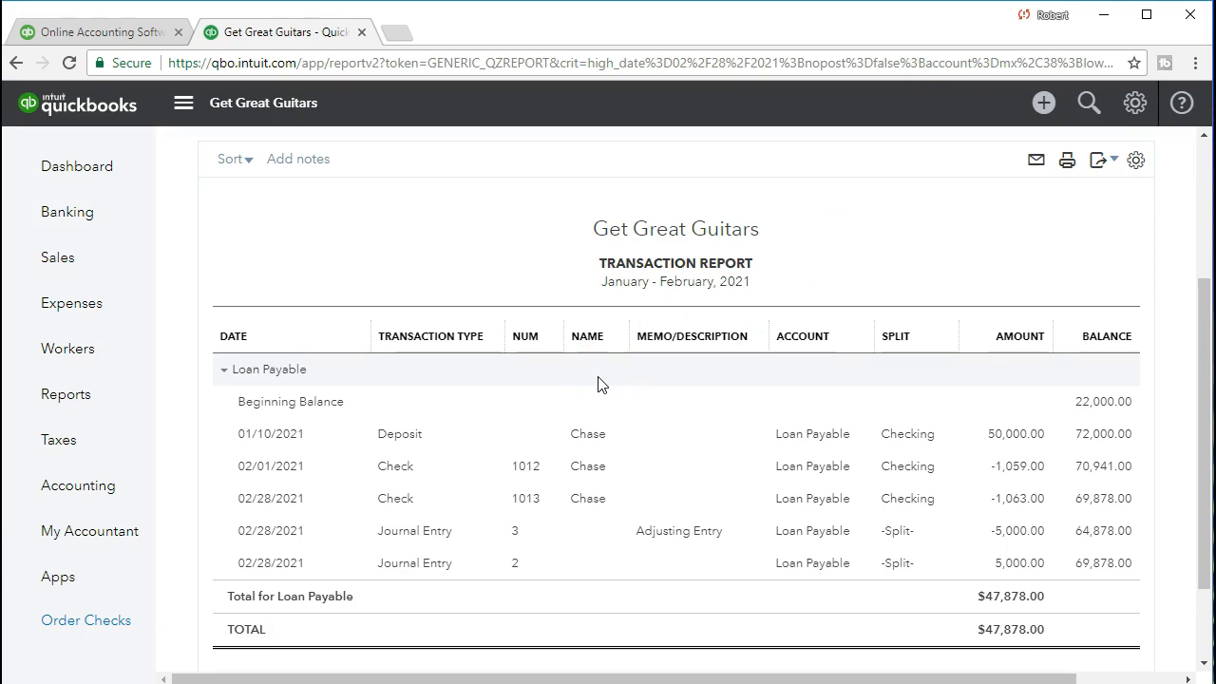
Open the chart of accounts and examine the balances of the Loan Payable - Current and long-term Loan Payable accounts
{"action": "left_click", "coordinate": [589, 384]}
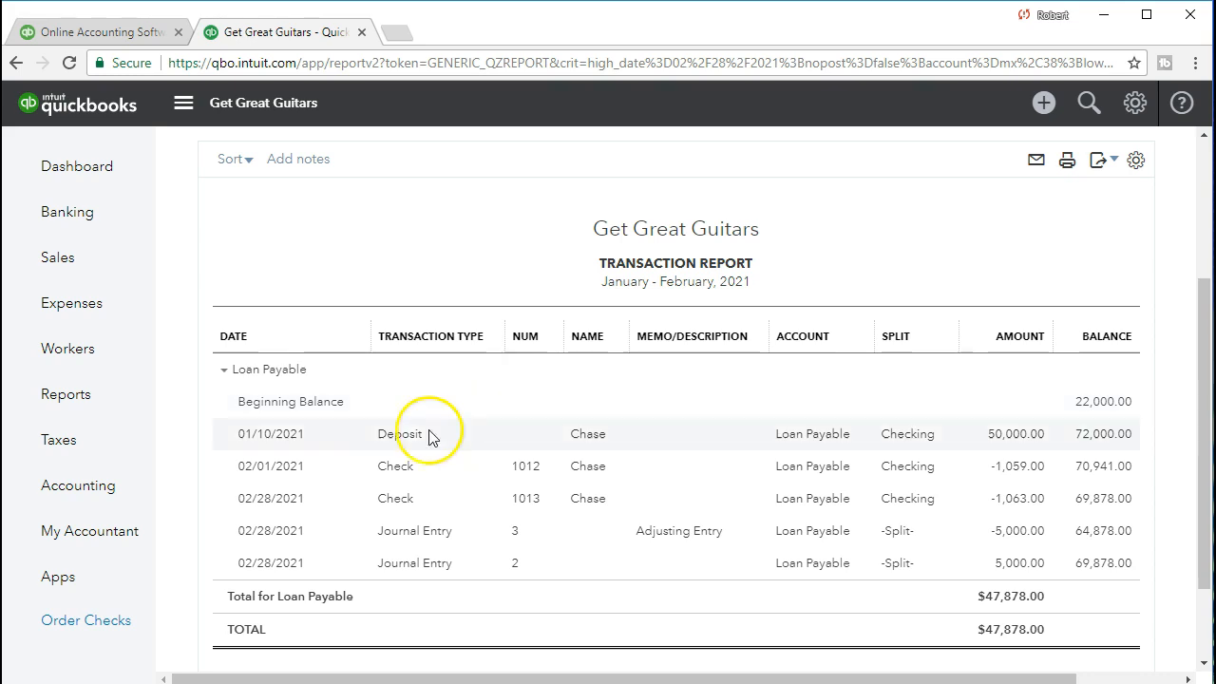
{"action": "left_click", "coordinate": [114, 501]}
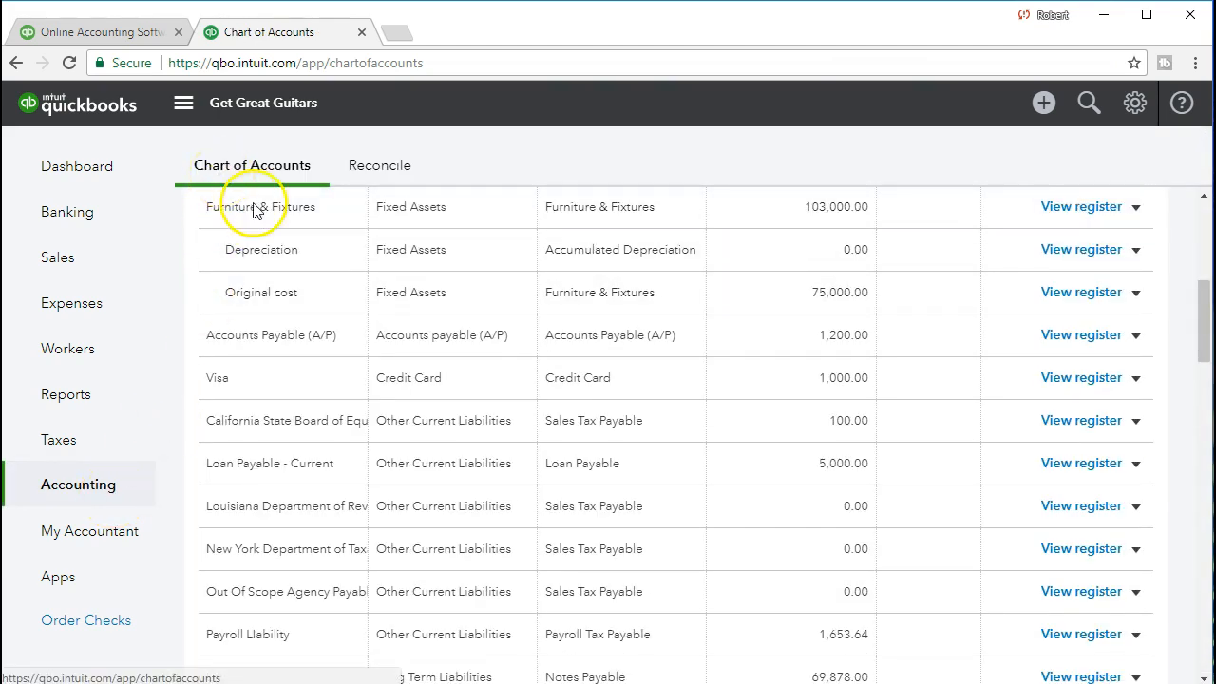
{"action": "scroll", "coordinate": [622, 489], "scroll_direction": "down", "scroll_amount": 1}
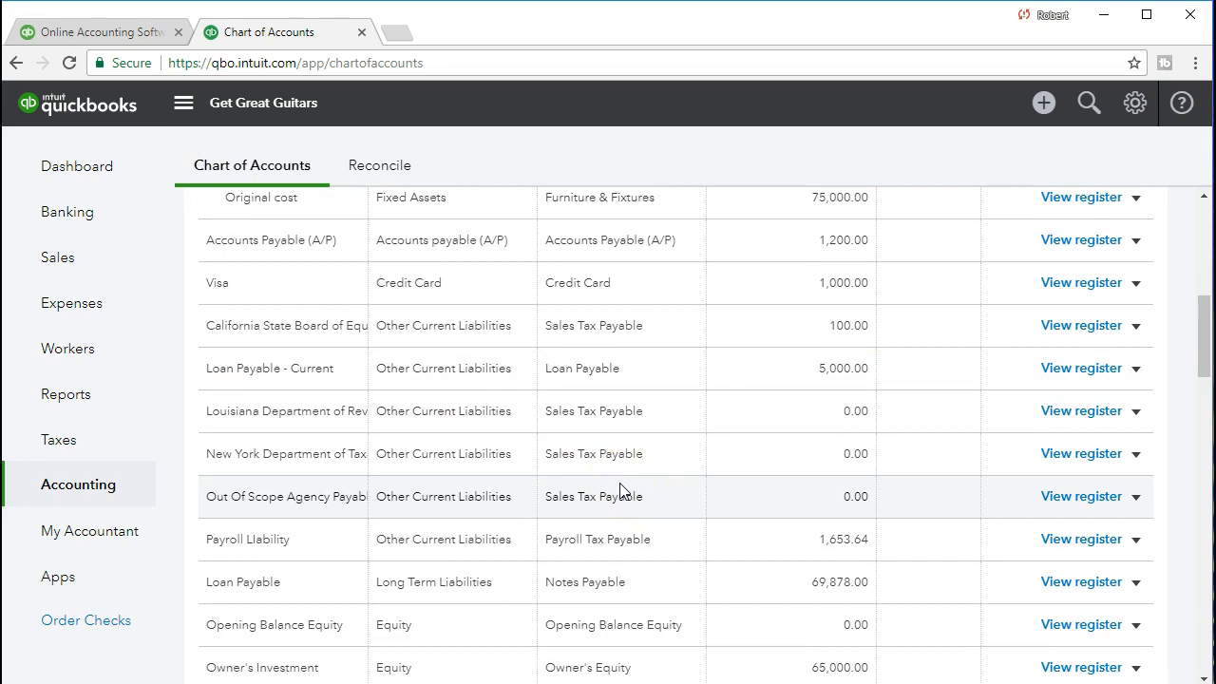
{"action": "scroll", "coordinate": [620, 492], "scroll_direction": "up", "scroll_amount": 1}
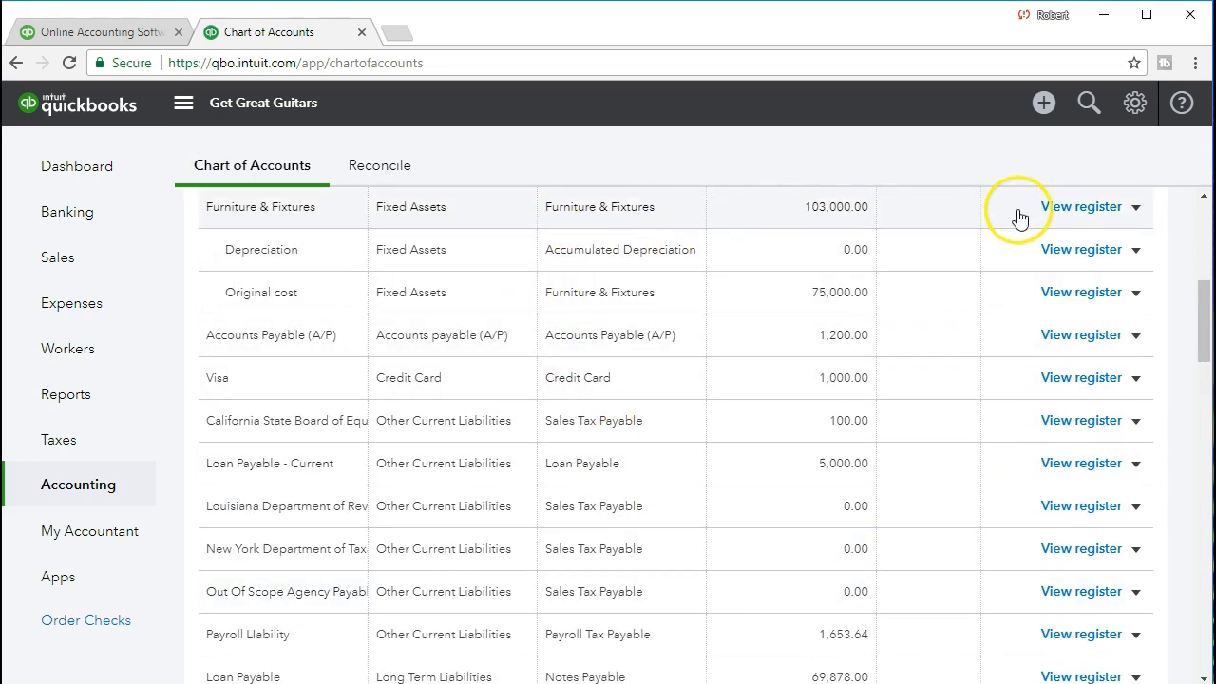
{"action": "scroll", "coordinate": [956, 304], "scroll_direction": "up", "scroll_amount": 5}
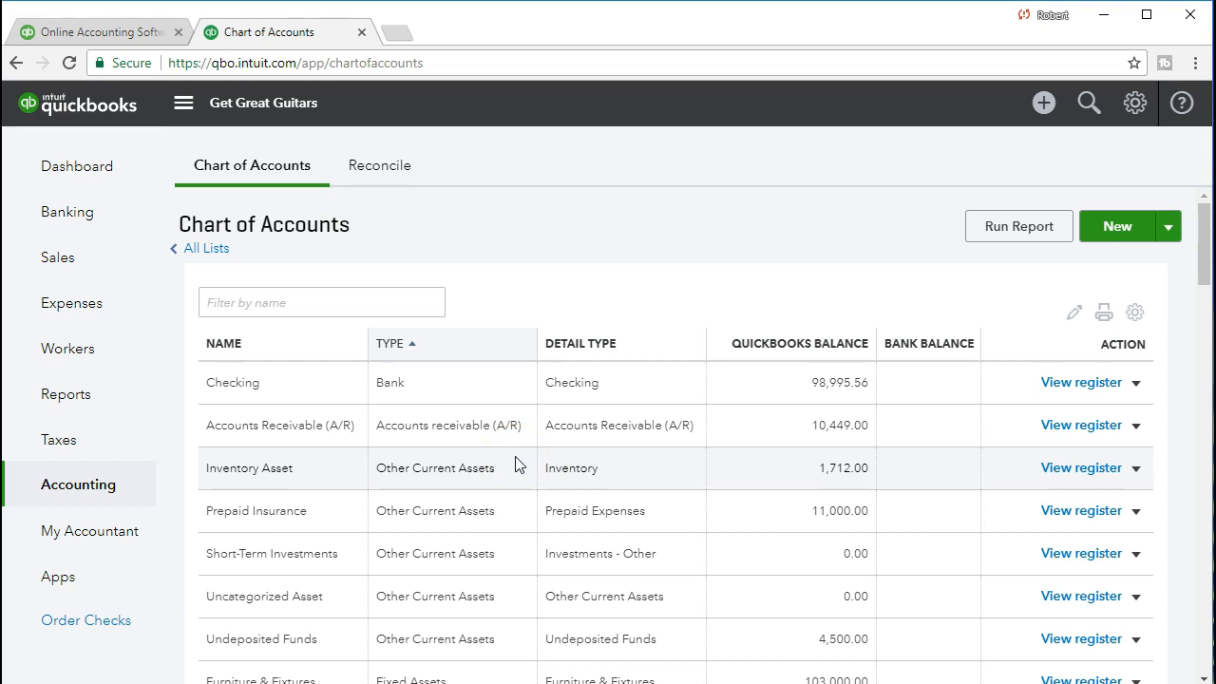
{"action": "scroll", "coordinate": [519, 464], "scroll_direction": "down", "scroll_amount": 1}
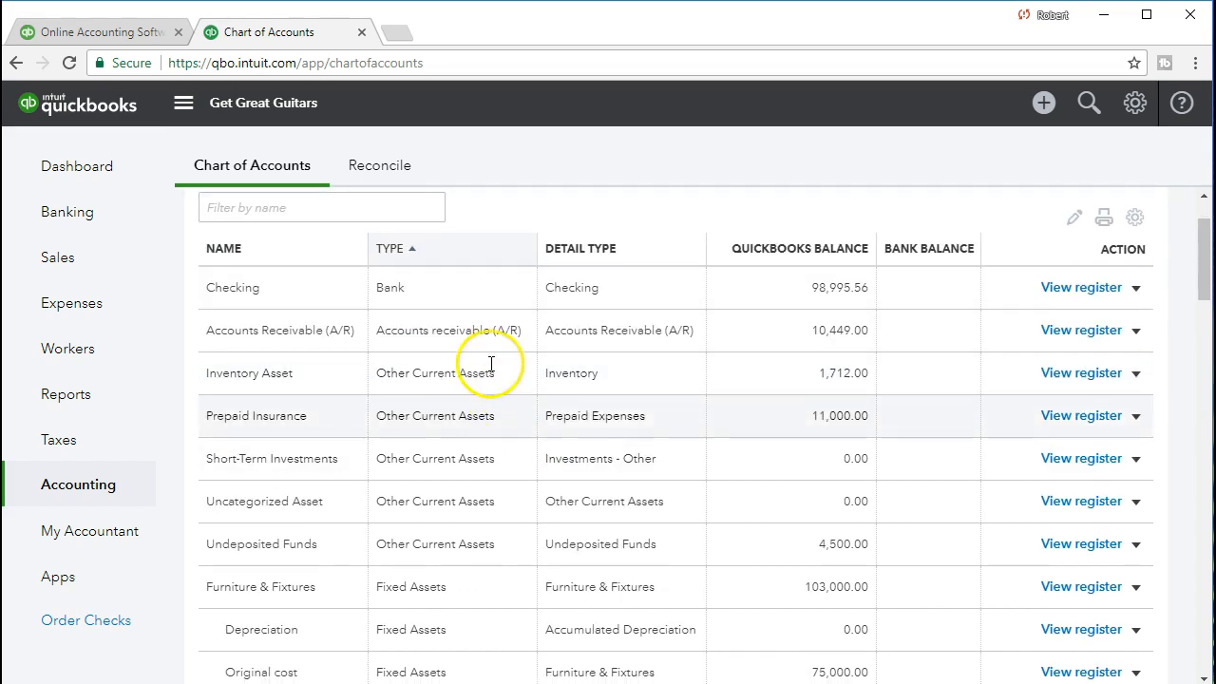
{"action": "scroll", "coordinate": [466, 415], "scroll_direction": "down", "scroll_amount": 1}
{"action": "scroll", "coordinate": [466, 416], "scroll_direction": "down", "scroll_amount": 4}
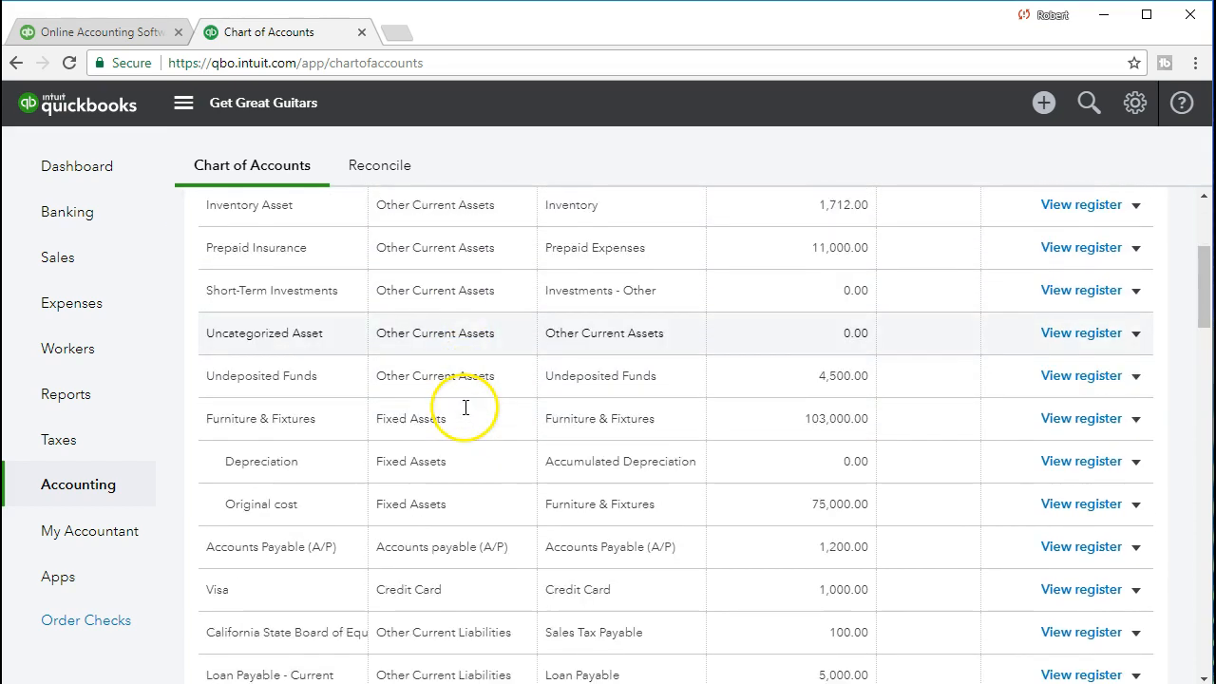
{"action": "scroll", "coordinate": [466, 415], "scroll_direction": "down", "scroll_amount": 1}
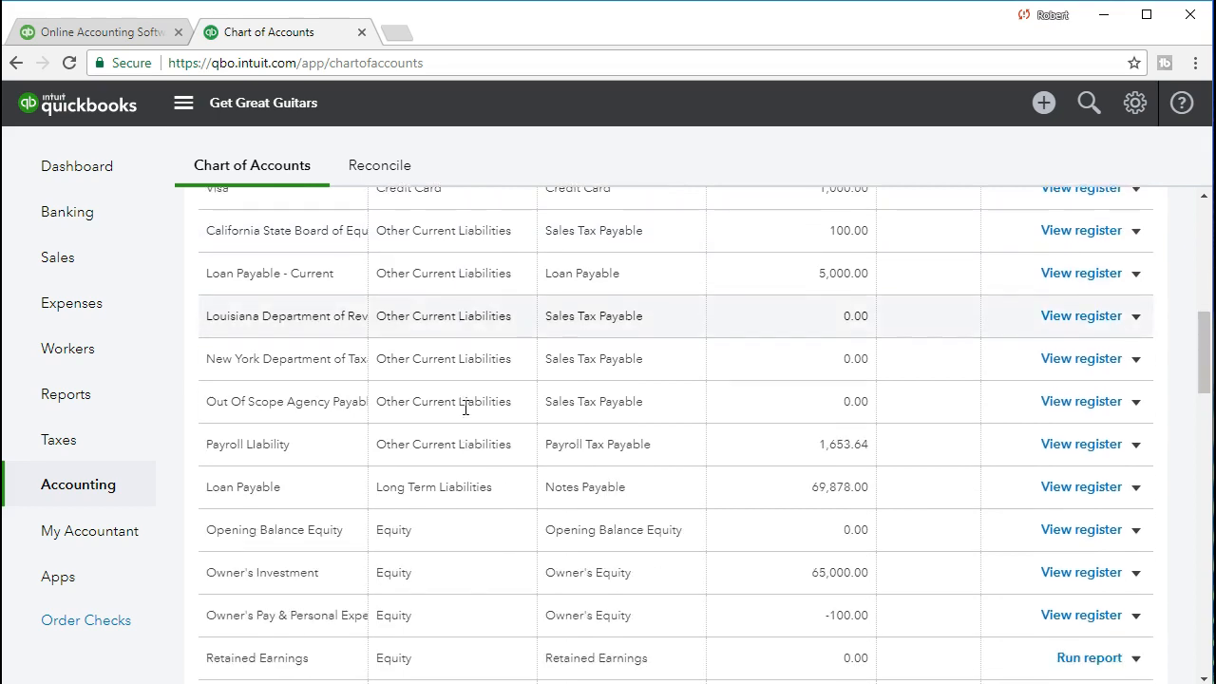
{"action": "scroll", "coordinate": [465, 415], "scroll_direction": "down", "scroll_amount": 1}
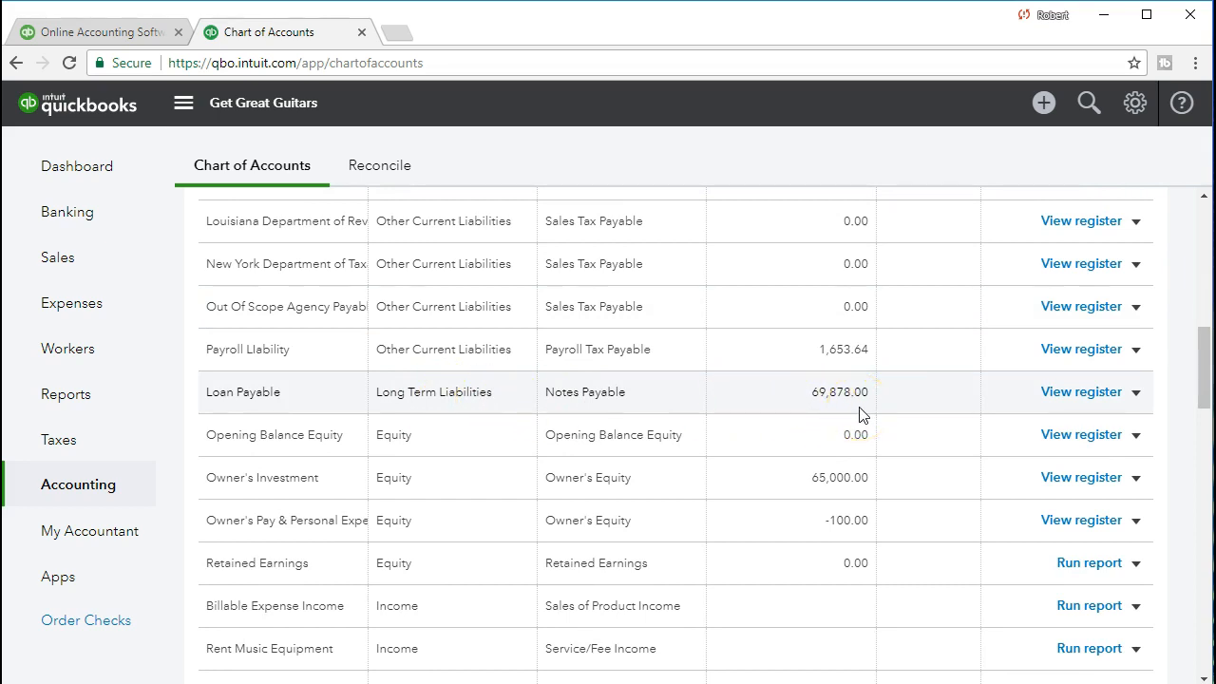
Switch to the Excel loan schedule and compare the principal after payment 2 in K10 with the Loan Payable balance in QuickBooks
{"action": "key", "text": "alt+Tab"}
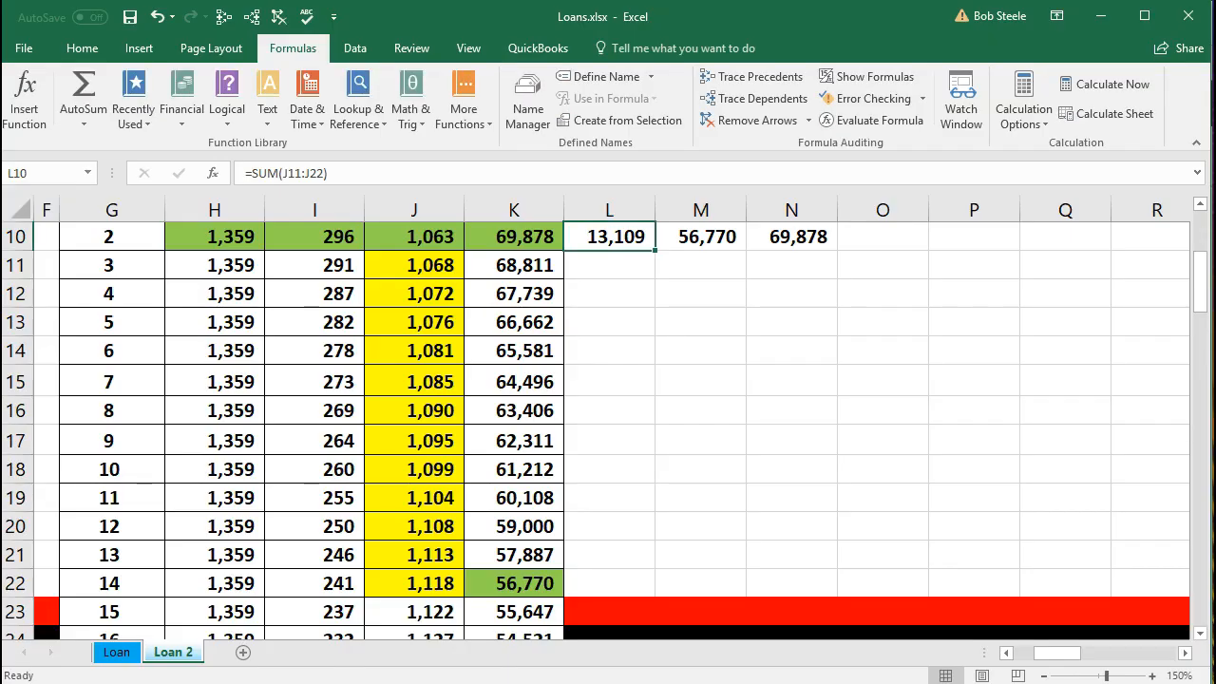
{"action": "scroll", "coordinate": [542, 285], "scroll_direction": "up", "scroll_amount": 1}
{"action": "left_click", "coordinate": [516, 332]}
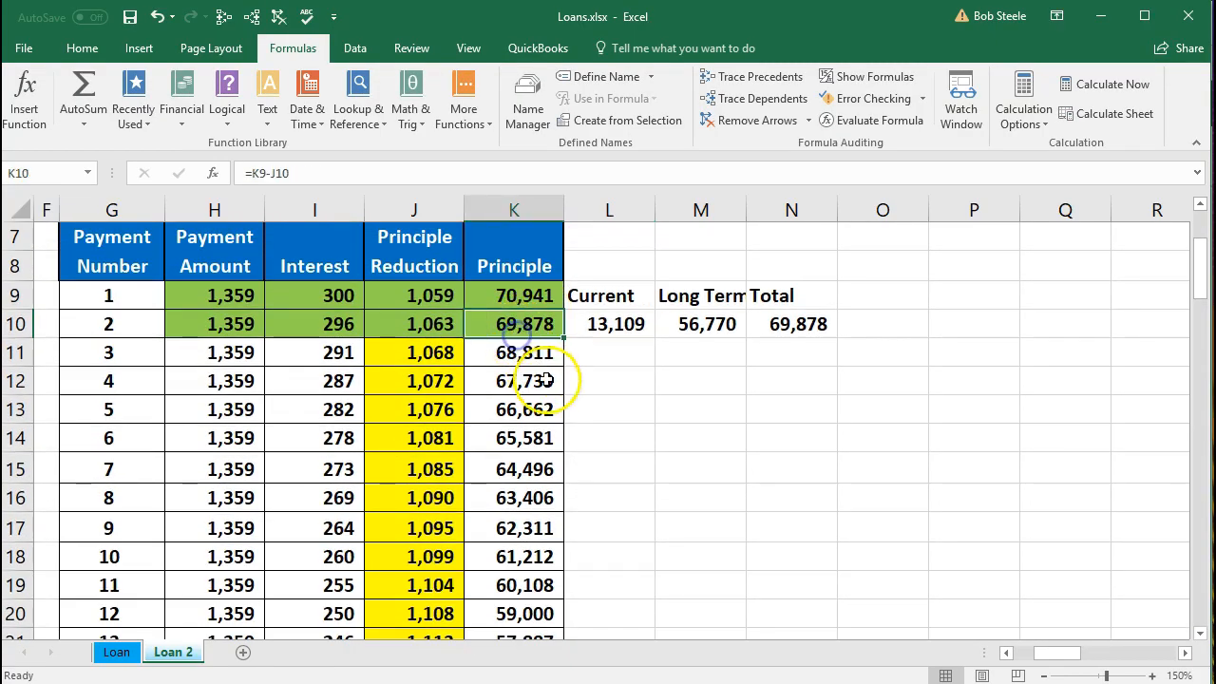
{"action": "left_click", "coordinate": [1101, 16]}
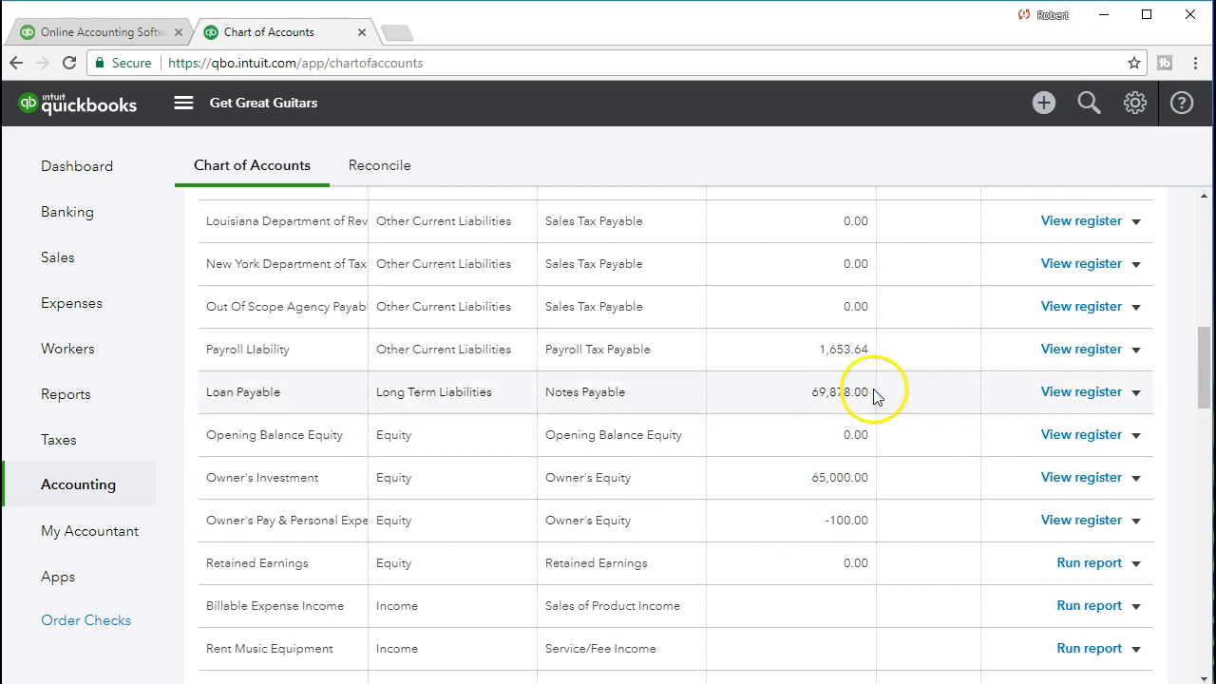
Open the Loan Payable register and start a new journal entry dated 02/28/2021
{"action": "left_click", "coordinate": [1055, 392]}
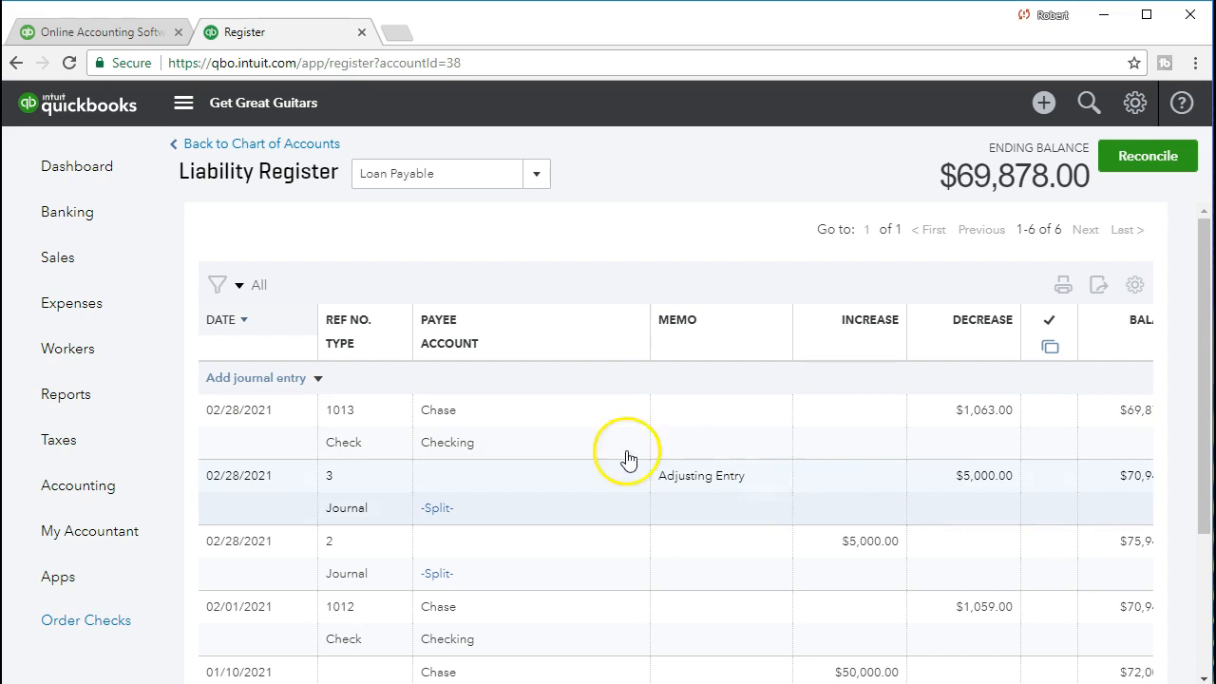
{"action": "left_click", "coordinate": [317, 378]}
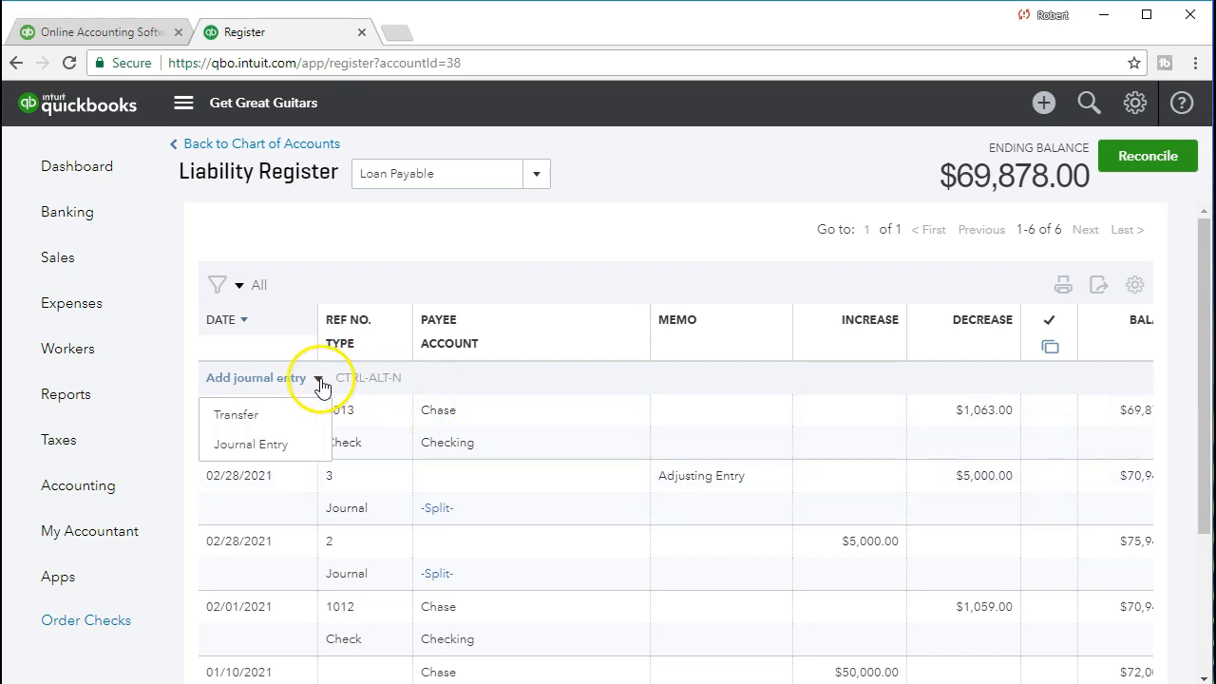
{"action": "left_click", "coordinate": [296, 448]}
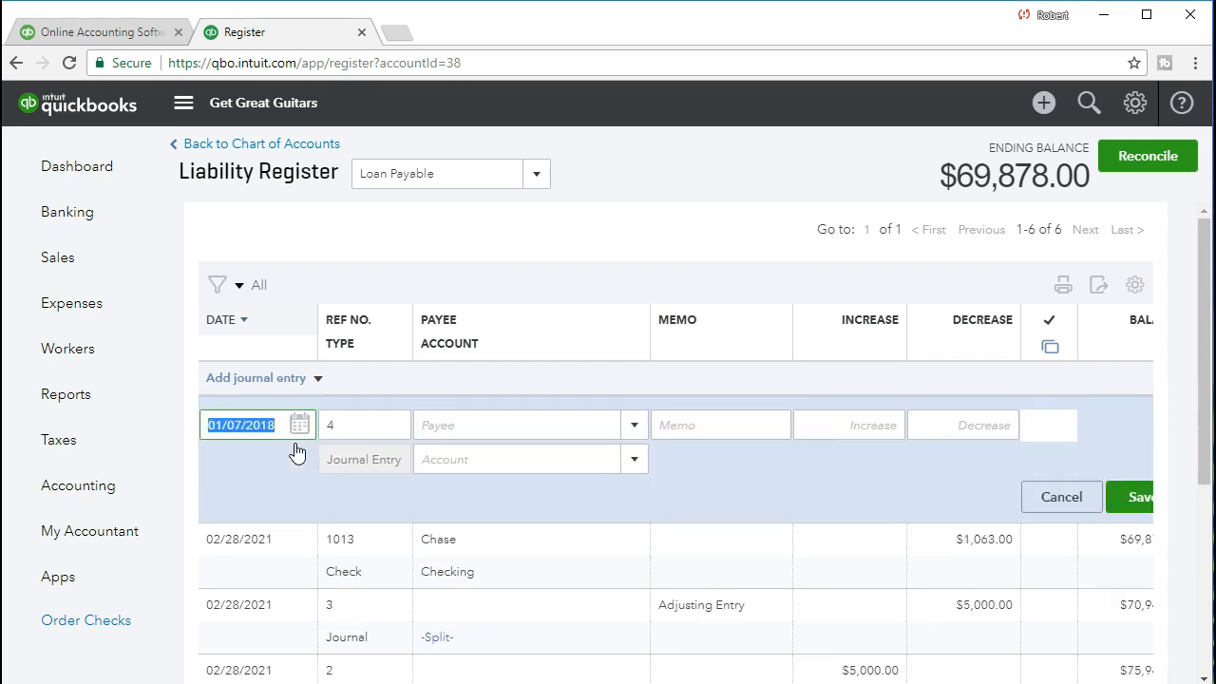
{"action": "left_click", "coordinate": [260, 500]}
{"action": "type", "text": "022821"}
{"action": "key", "text": "Tab"}
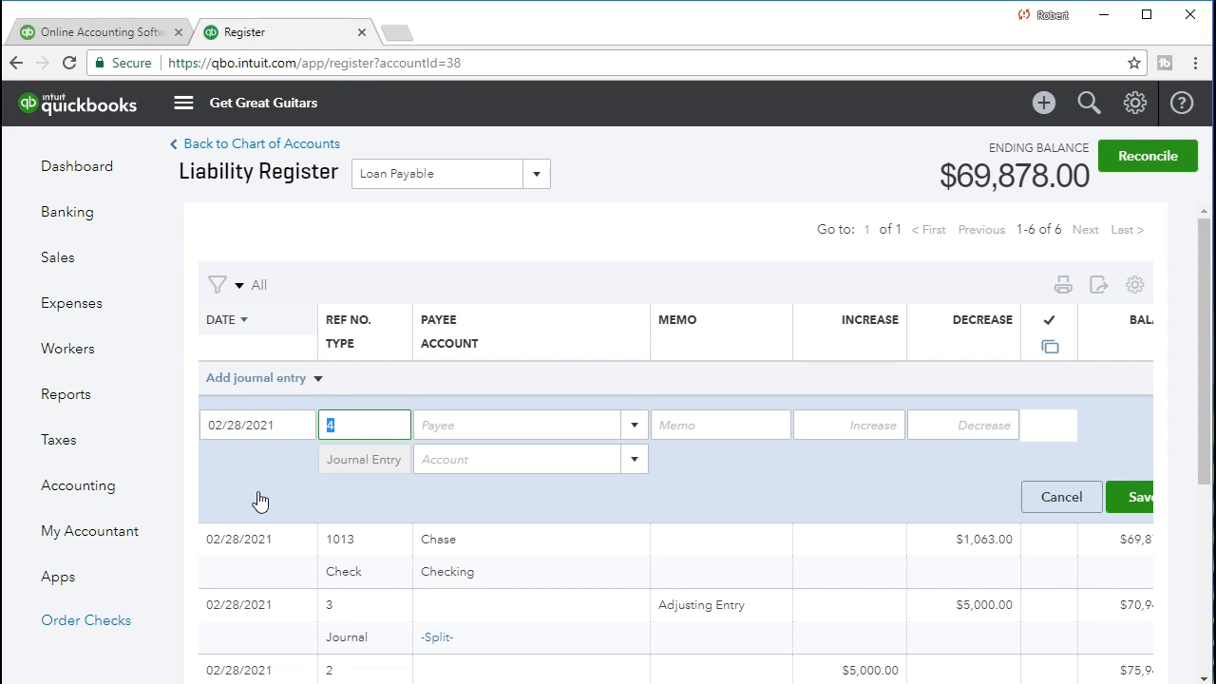
Enter "Adjusting Entry" as the journal entry's memo, leaving the payee and increase amount blank
{"action": "key", "text": "Tab"}
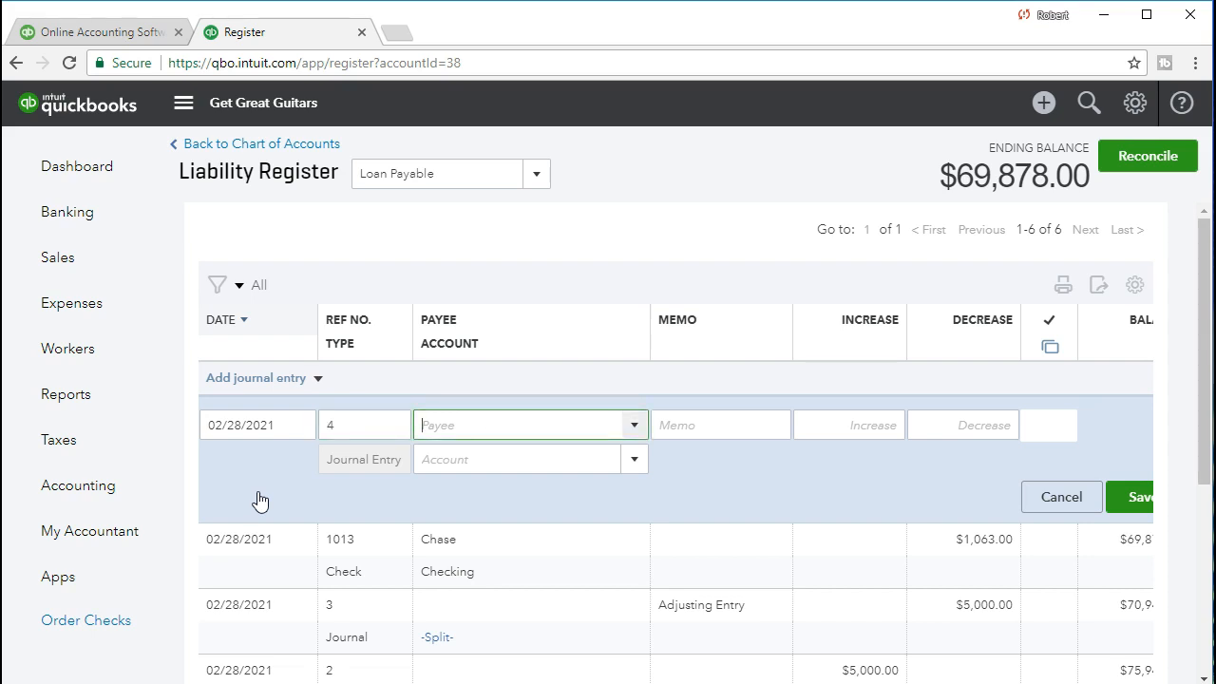
{"action": "key", "text": "Tab"}
{"action": "type", "text": "Adjusting Entry"}
{"action": "key", "text": "Tab"}
{"action": "key", "text": "Tab"}
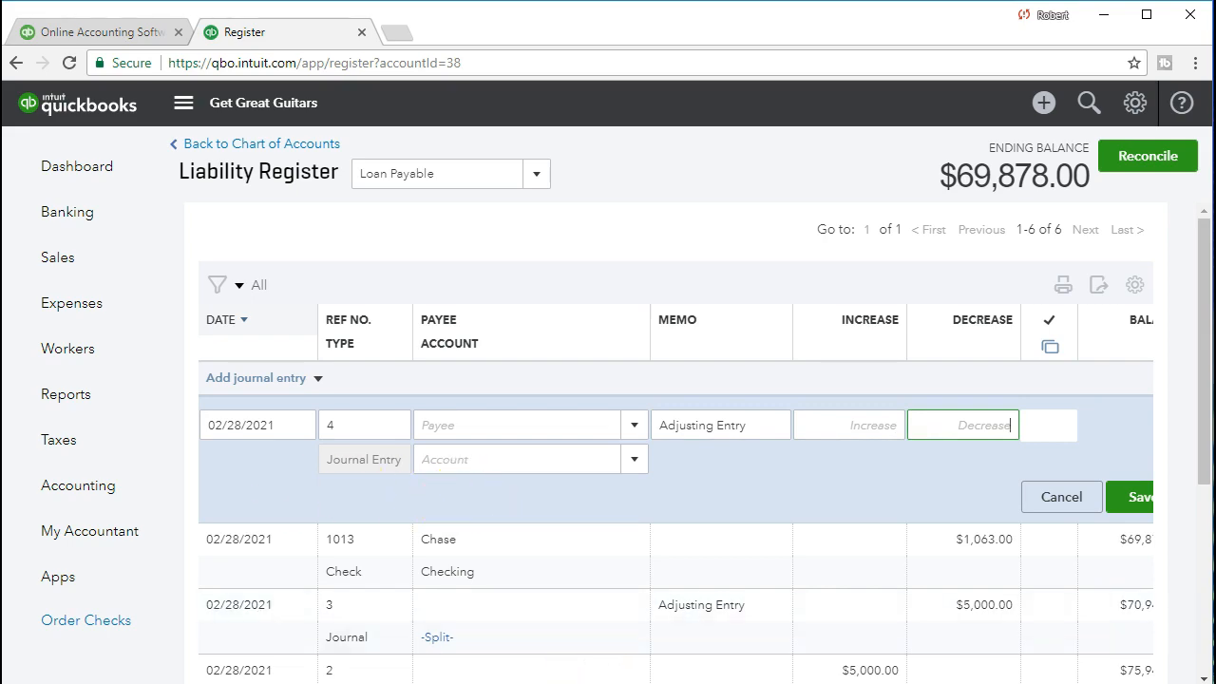
Look up the current portion in L10 of the Excel schedule and enter 13,109 as the journal entry's decrease in QuickBooks
{"action": "key", "text": "alt+Tab"}
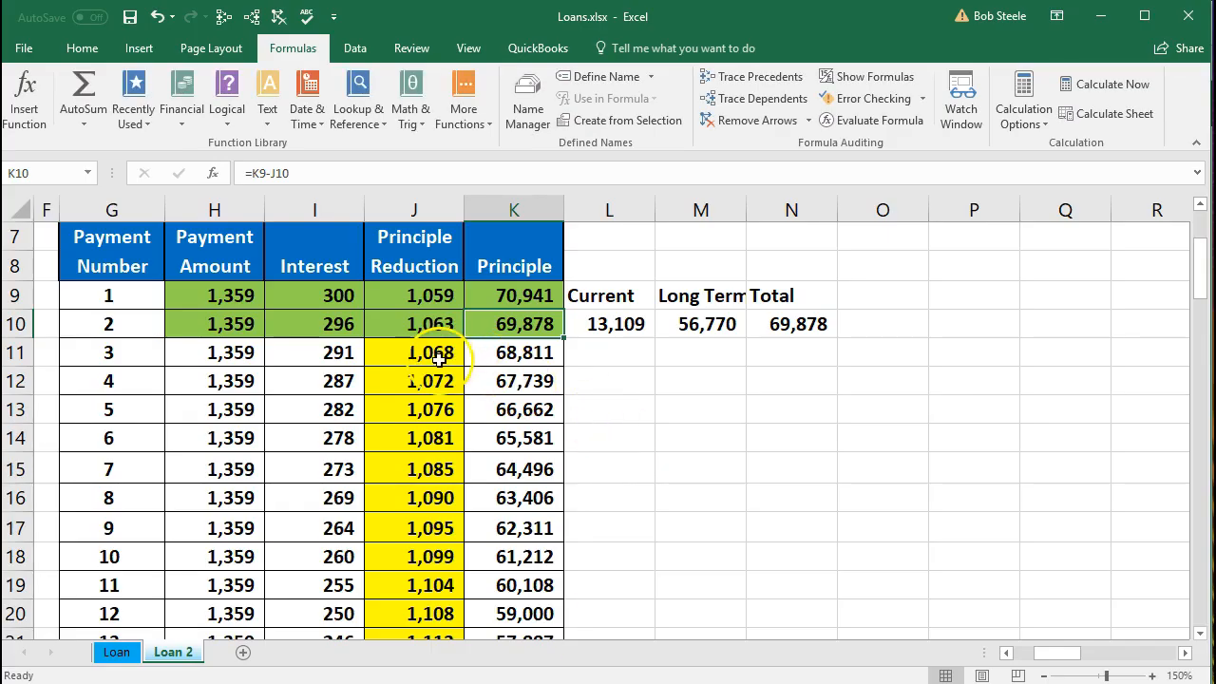
{"action": "double_click", "coordinate": [610, 330]}
{"action": "key", "text": "Return"}
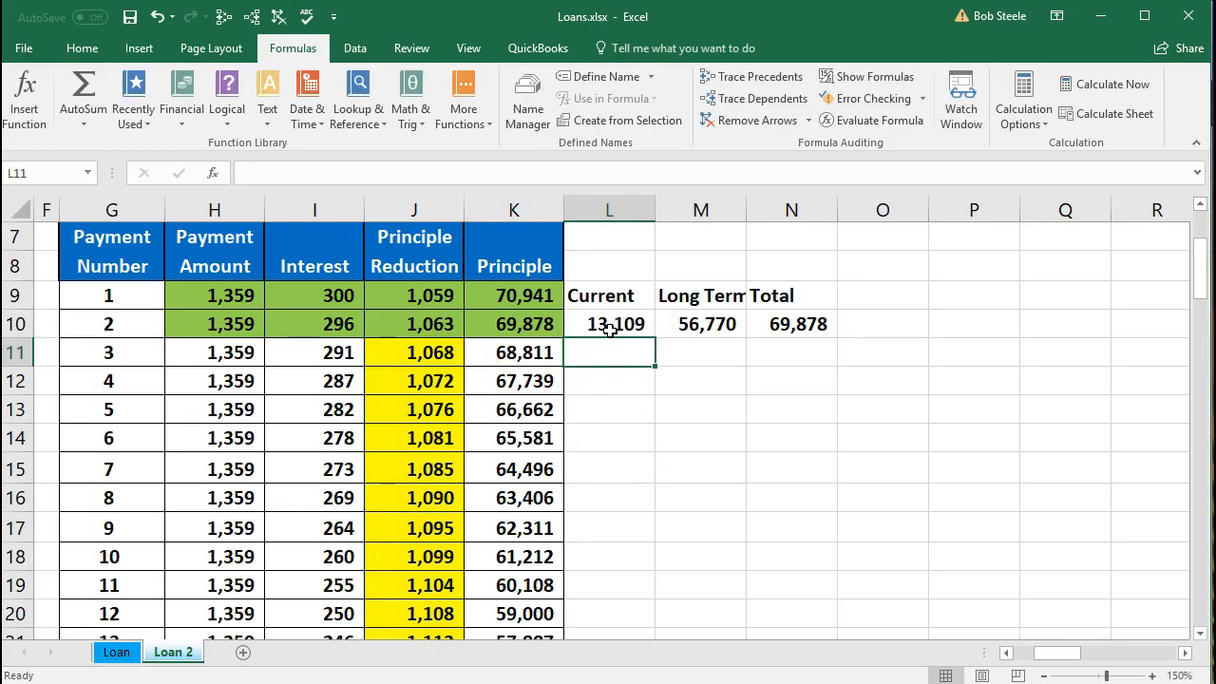
{"action": "left_click", "coordinate": [1100, 16]}
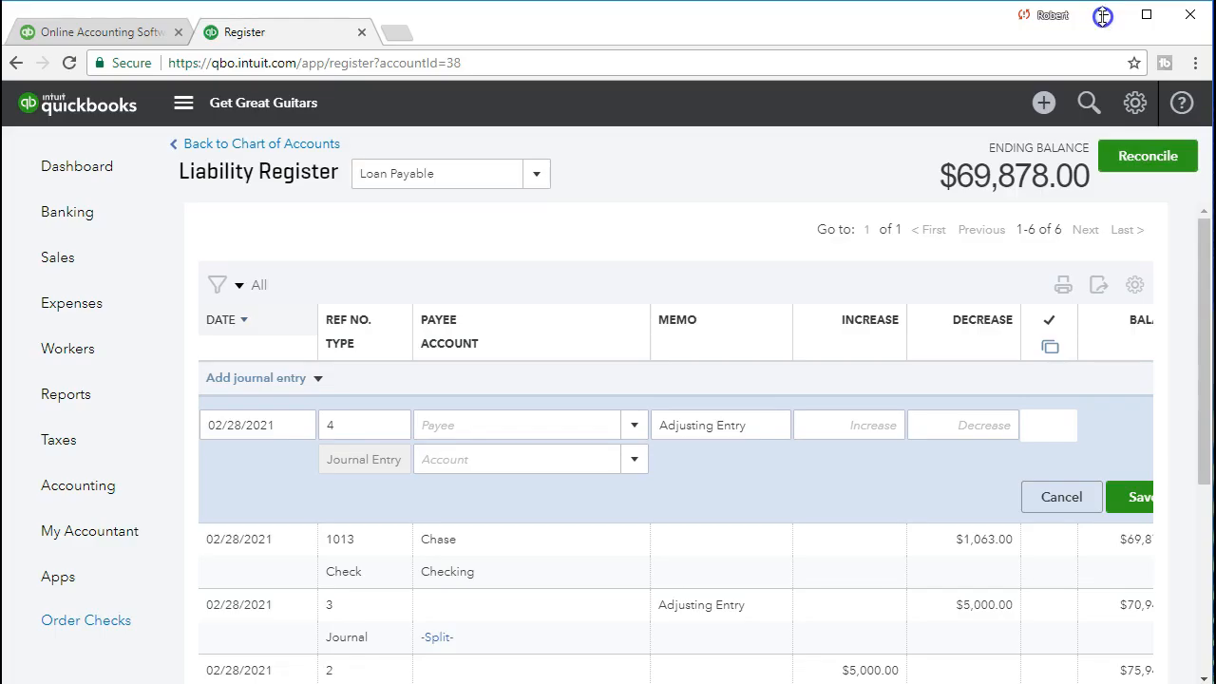
{"action": "type", "text": "13,10"}
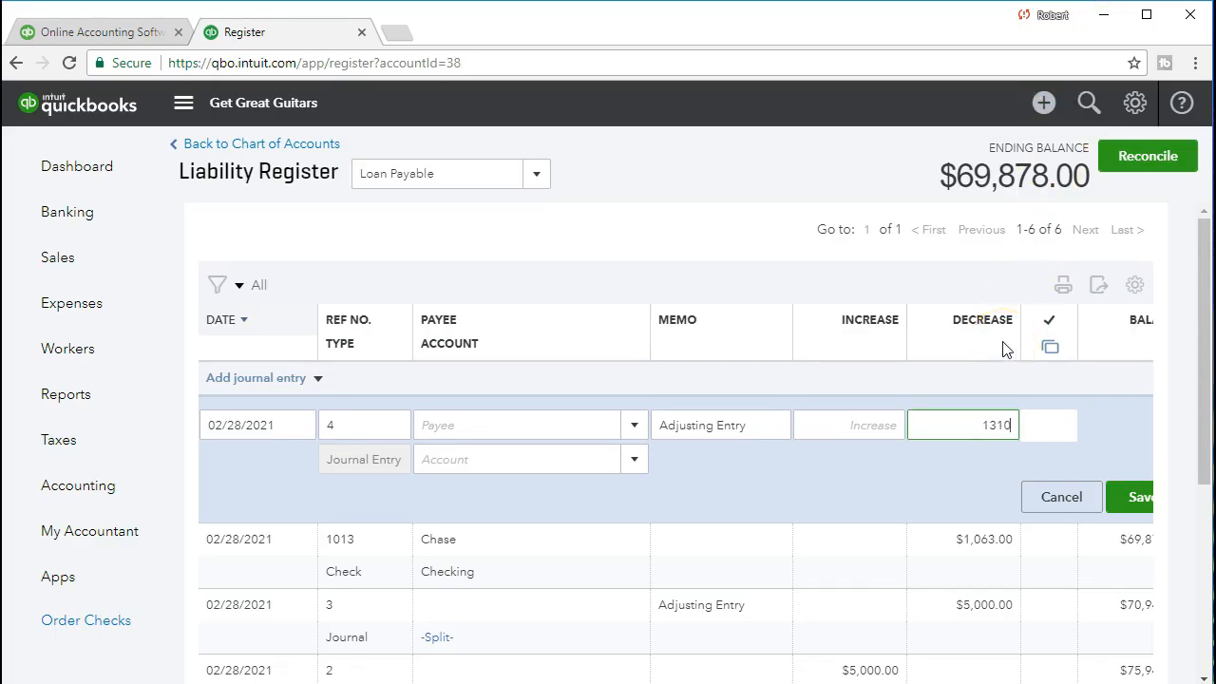
{"action": "type", "text": "9"}
{"action": "key", "text": "Tab"}
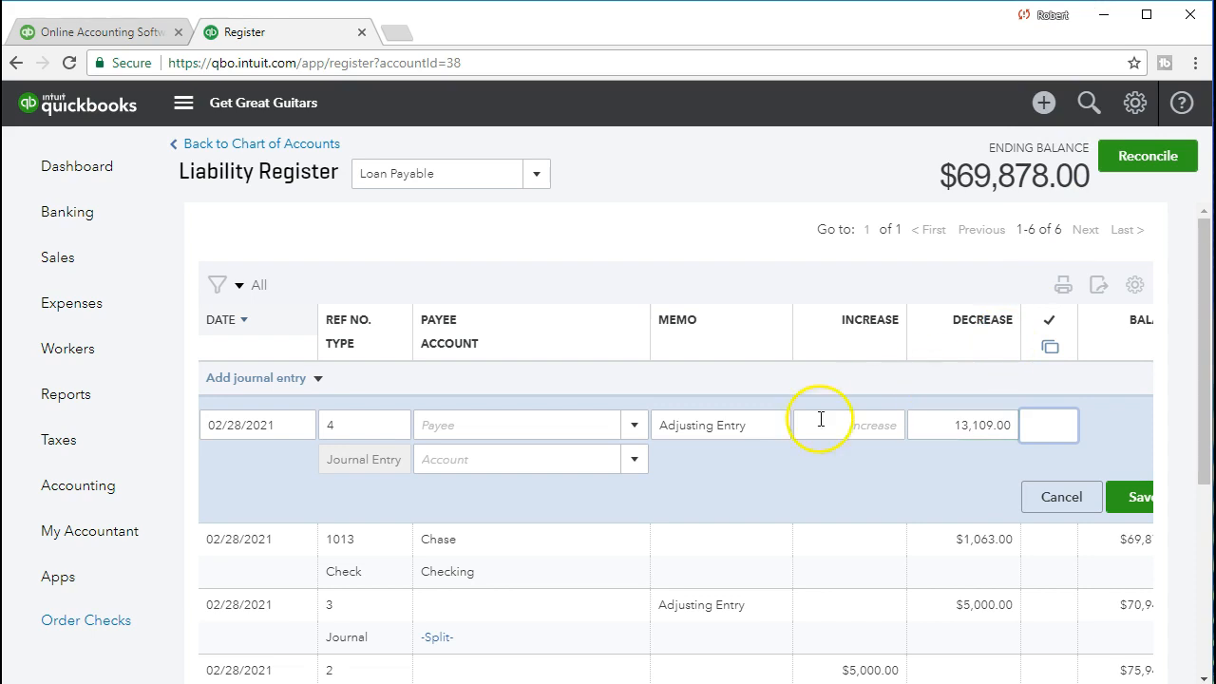
Assign the Loan Payable - Current account to the journal entry and save it
{"action": "left_click", "coordinate": [557, 474]}
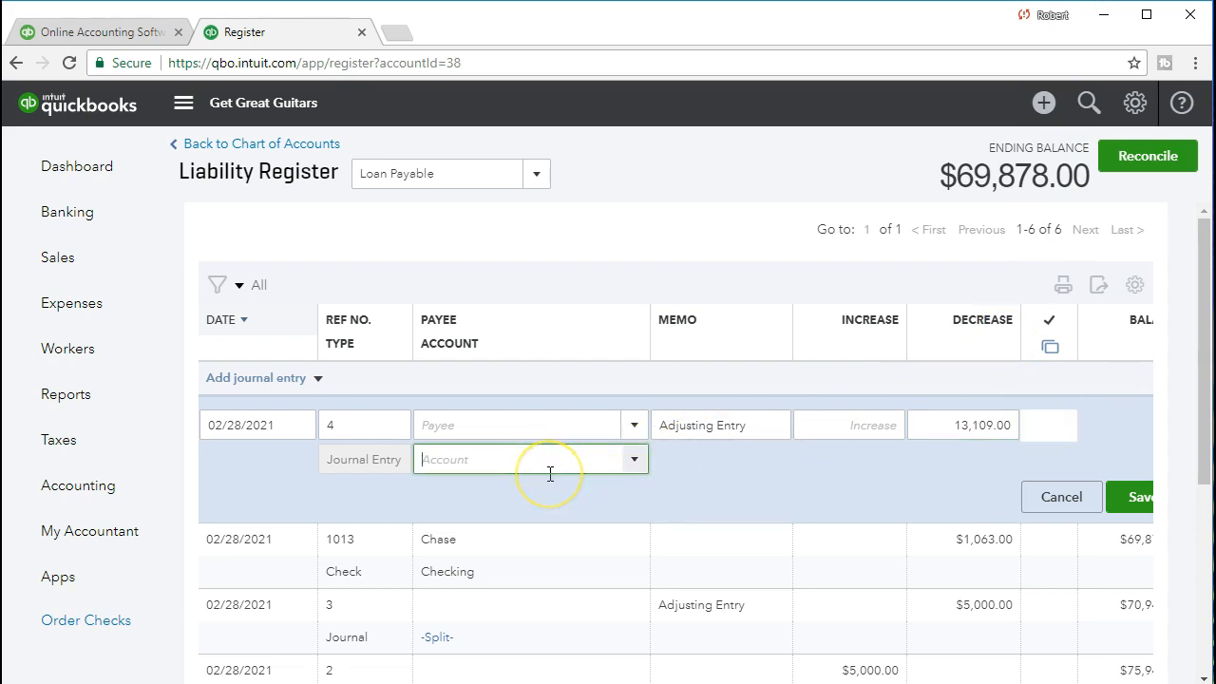
{"action": "left_click", "coordinate": [634, 461]}
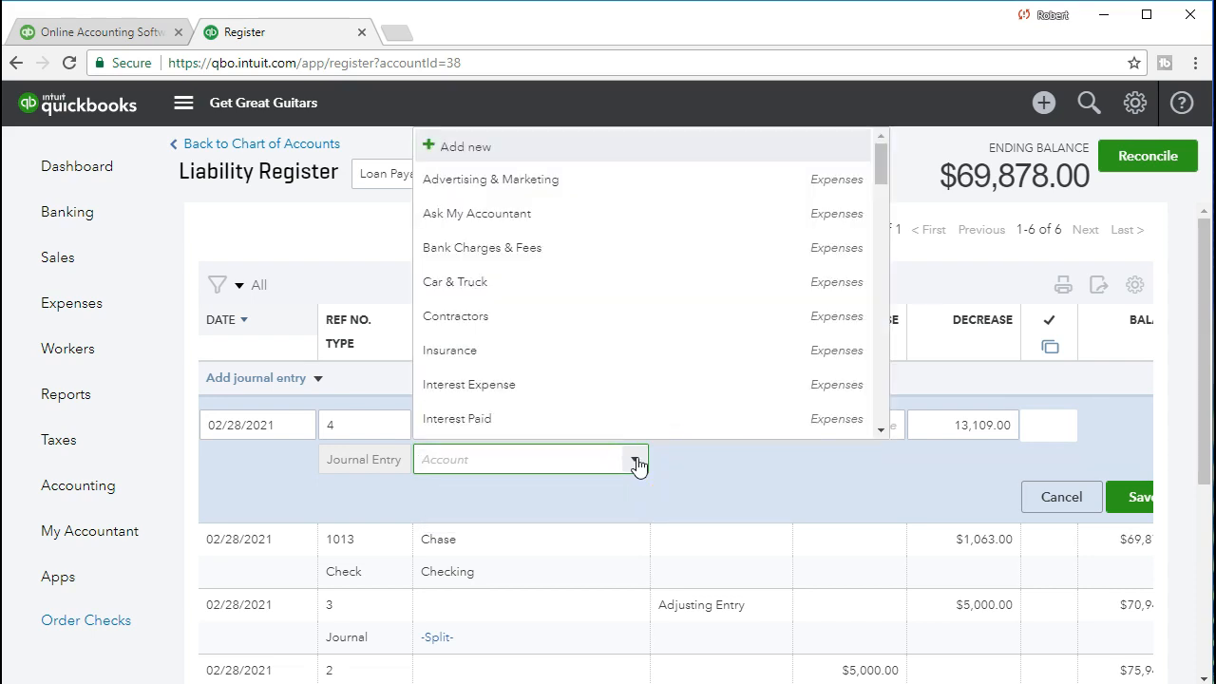
{"action": "type", "text": "Loan Payable - Current"}
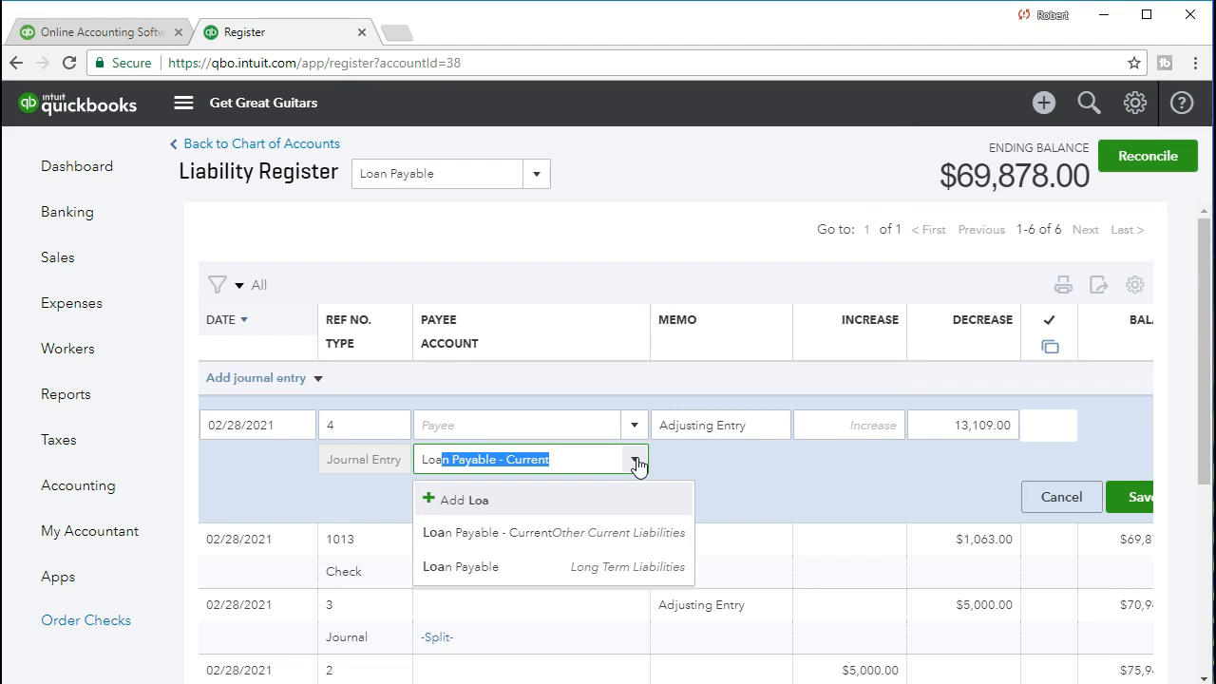
{"action": "left_click", "coordinate": [524, 470]}
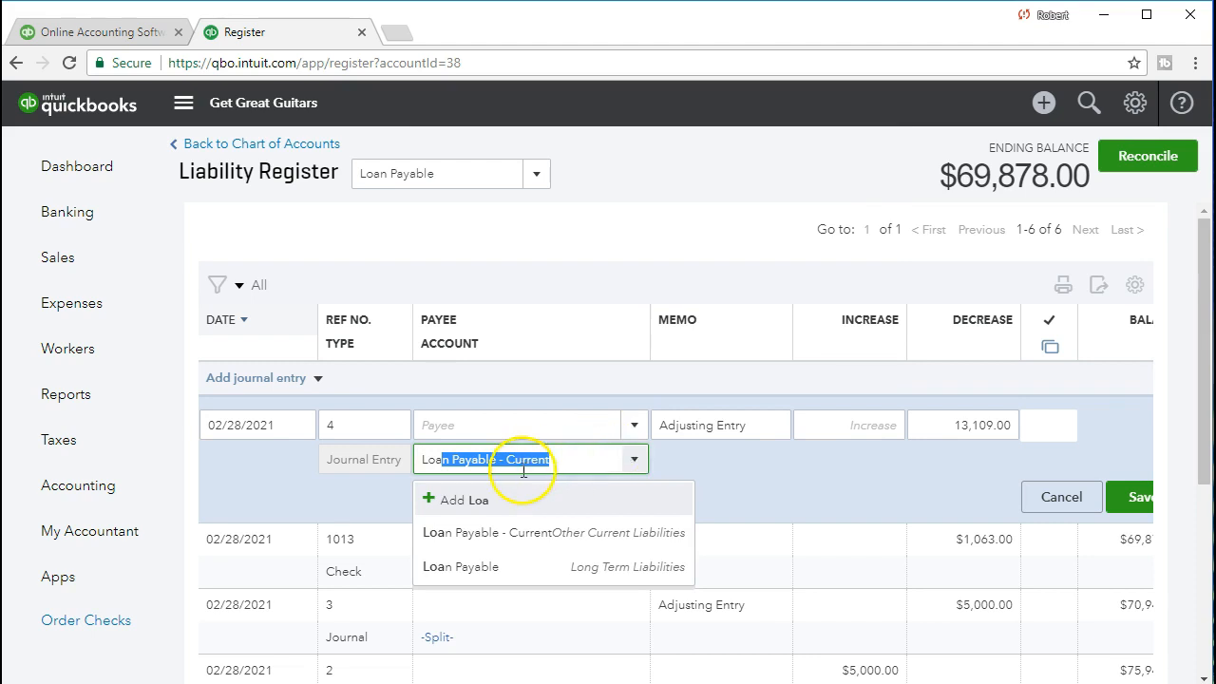
{"action": "left_click", "coordinate": [637, 533]}
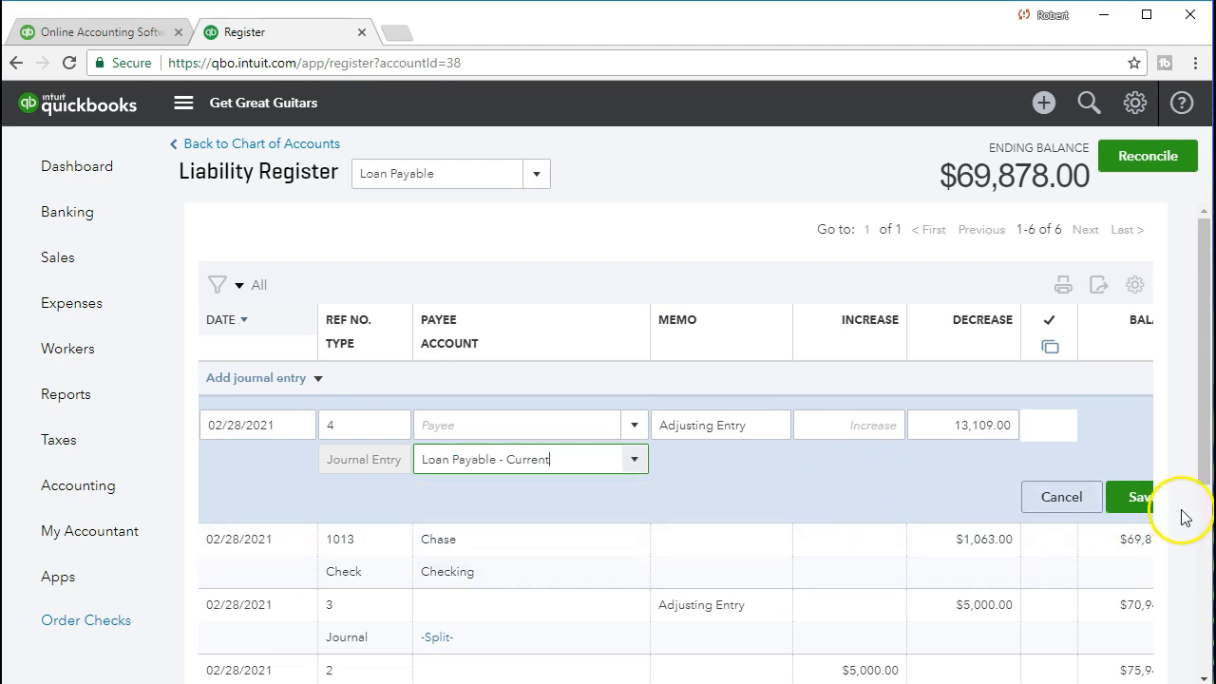
{"action": "left_click", "coordinate": [1143, 501]}
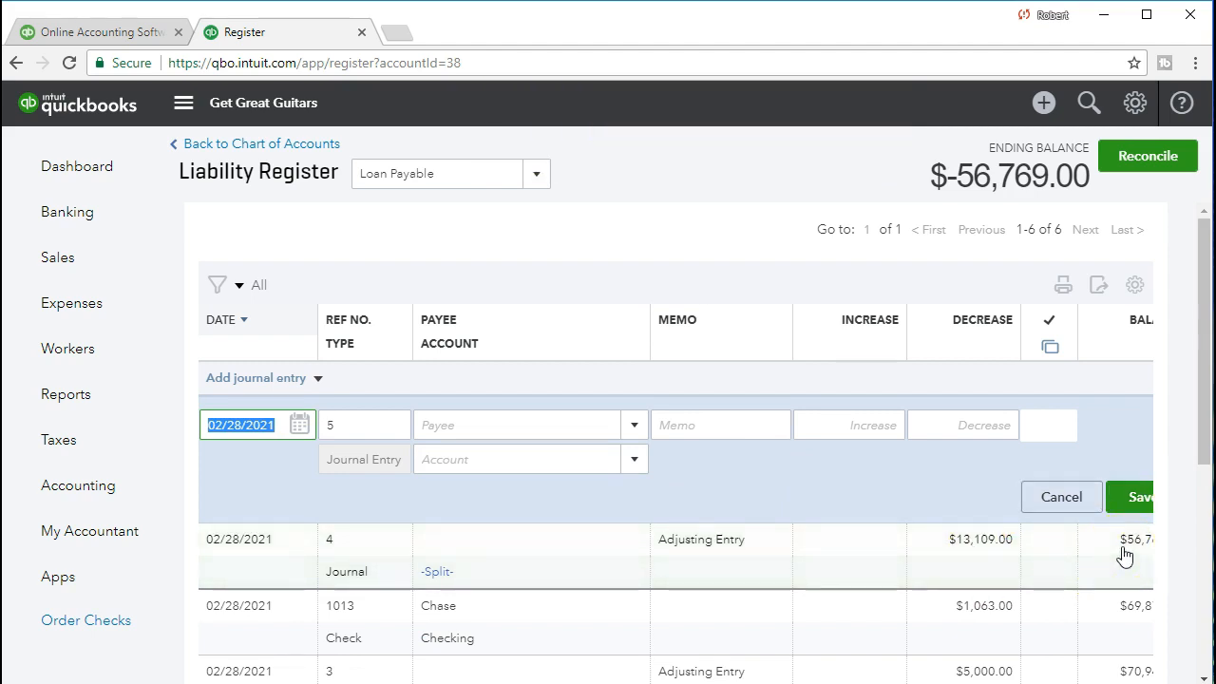
Compare the register balance after the adjusting entry with Excel's long-term portion in M10 and the principal after payment 14, then return to QuickBooks
{"action": "scroll", "coordinate": [1032, 643], "scroll_direction": "down", "scroll_amount": 5}
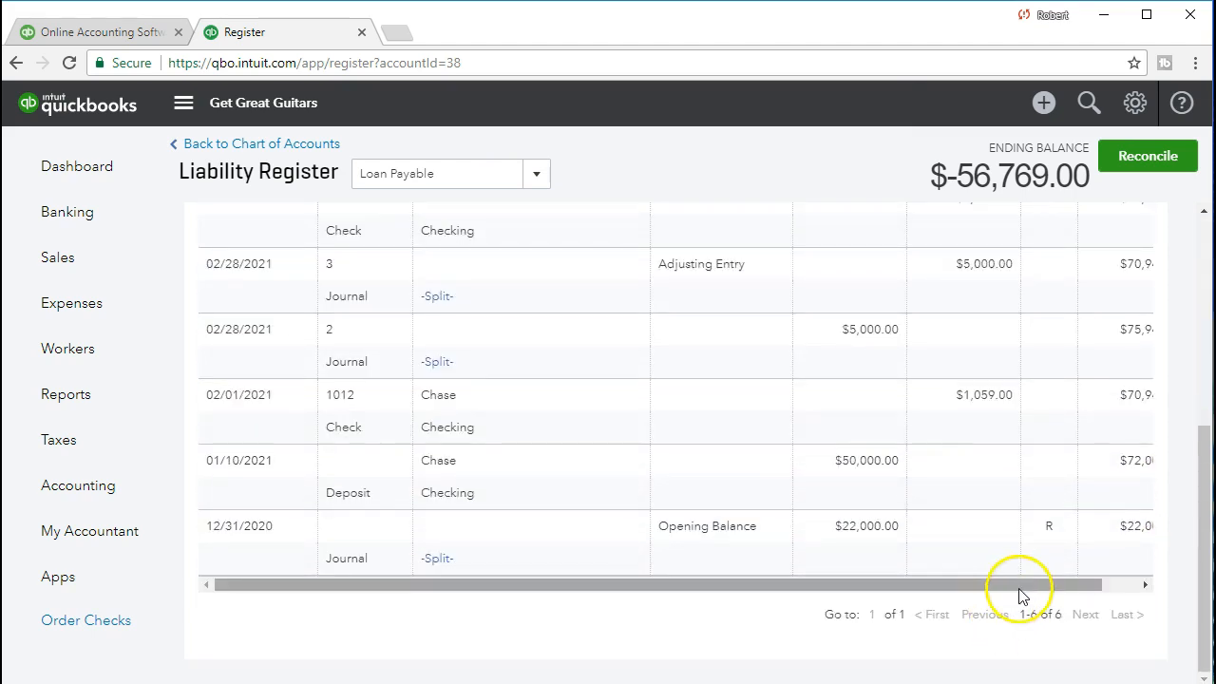
{"action": "left_click_drag", "start_coordinate": [1018, 590], "coordinate": [1066, 594]}
{"action": "scroll", "coordinate": [1066, 594], "scroll_direction": "up", "scroll_amount": 5}
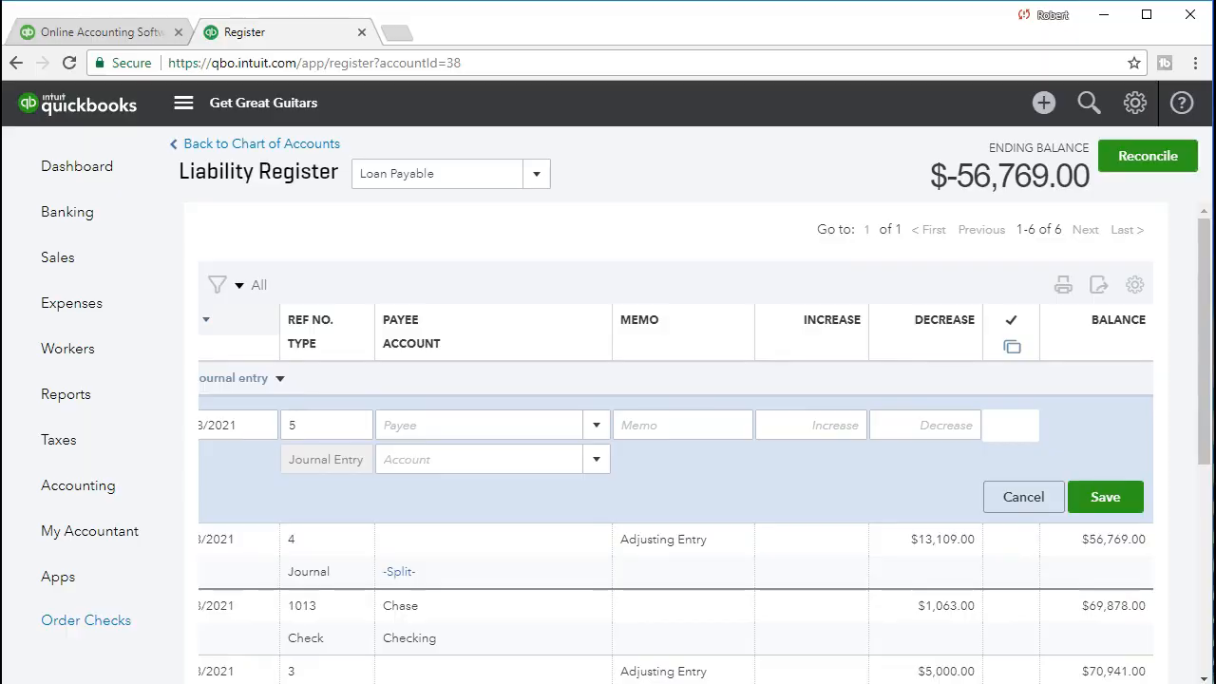
{"action": "key", "text": "alt+Tab"}
{"action": "left_click", "coordinate": [689, 326]}
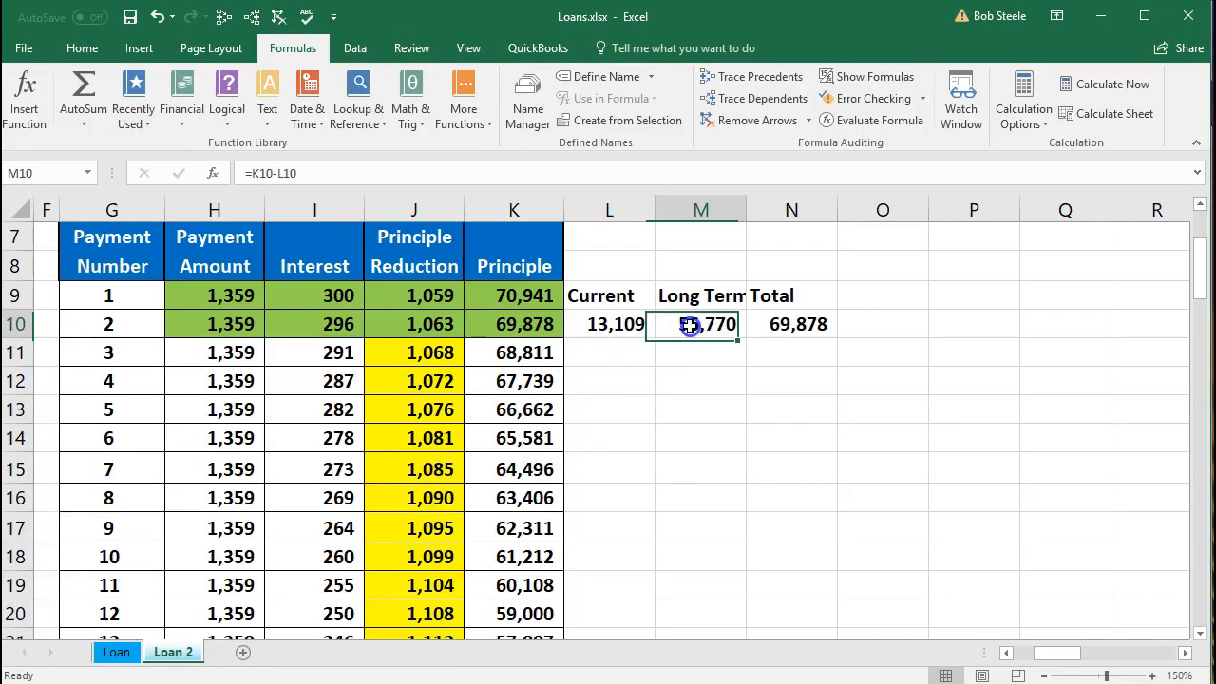
{"action": "scroll", "coordinate": [702, 359], "scroll_direction": "down", "scroll_amount": 1}
{"action": "left_click", "coordinate": [488, 581]}
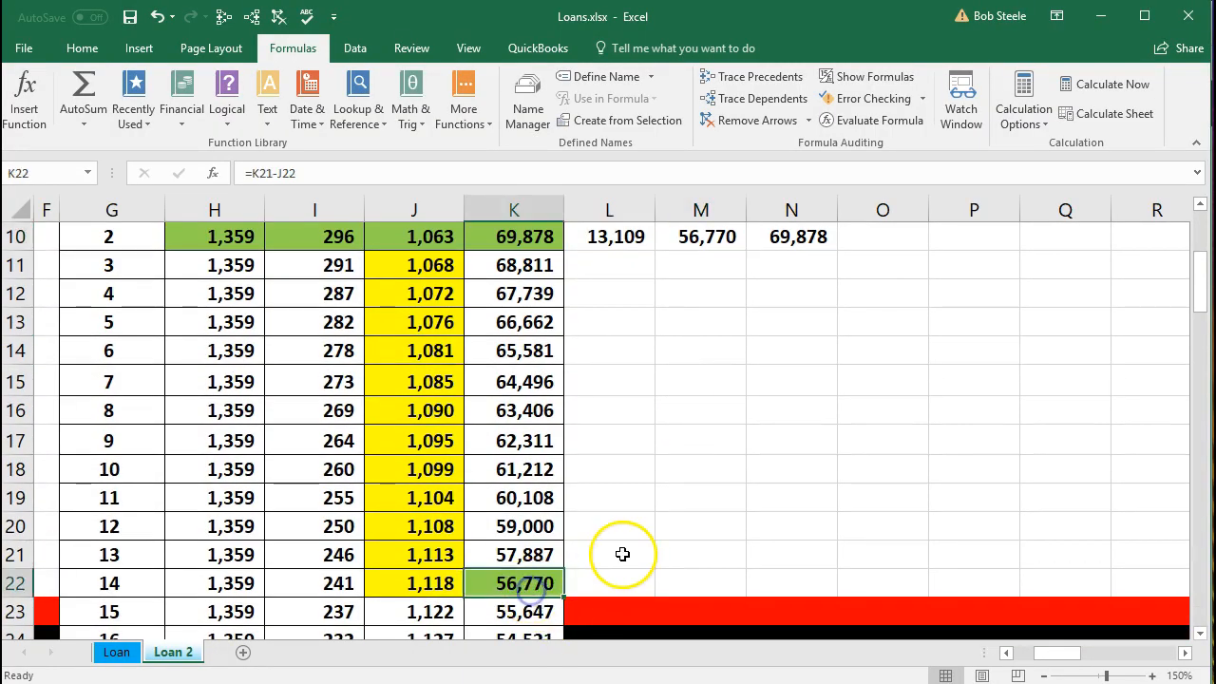
{"action": "scroll", "coordinate": [621, 554], "scroll_direction": "up", "scroll_amount": 1}
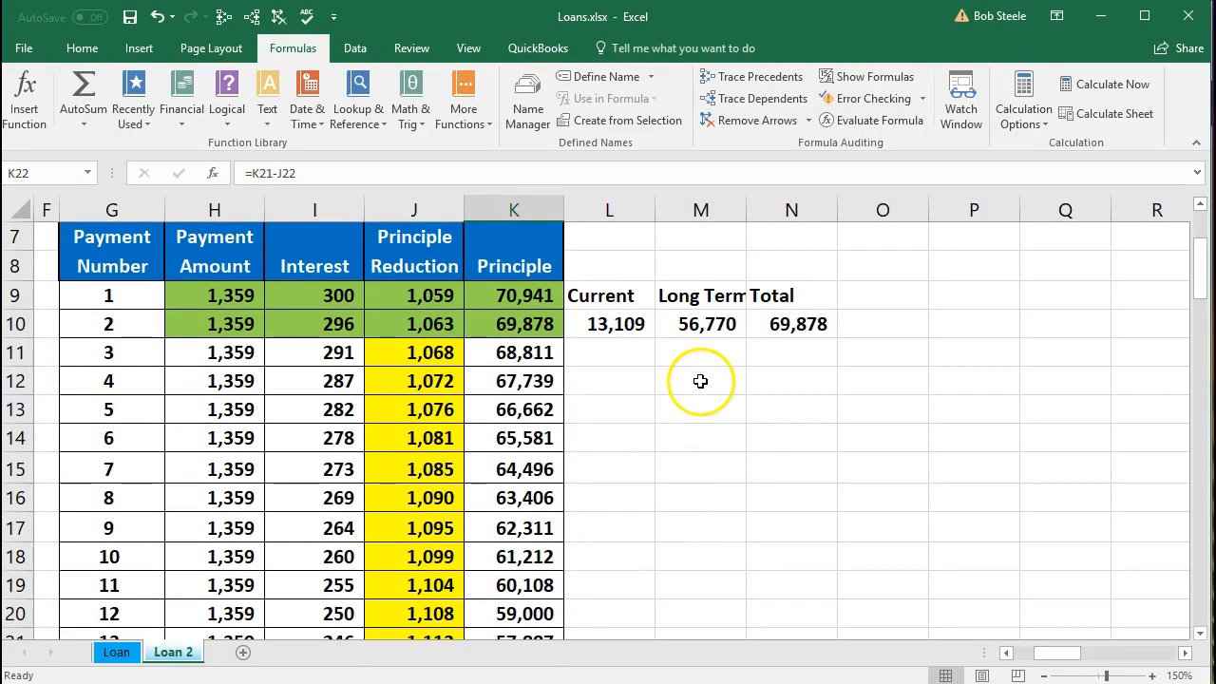
{"action": "left_click", "coordinate": [1101, 16]}
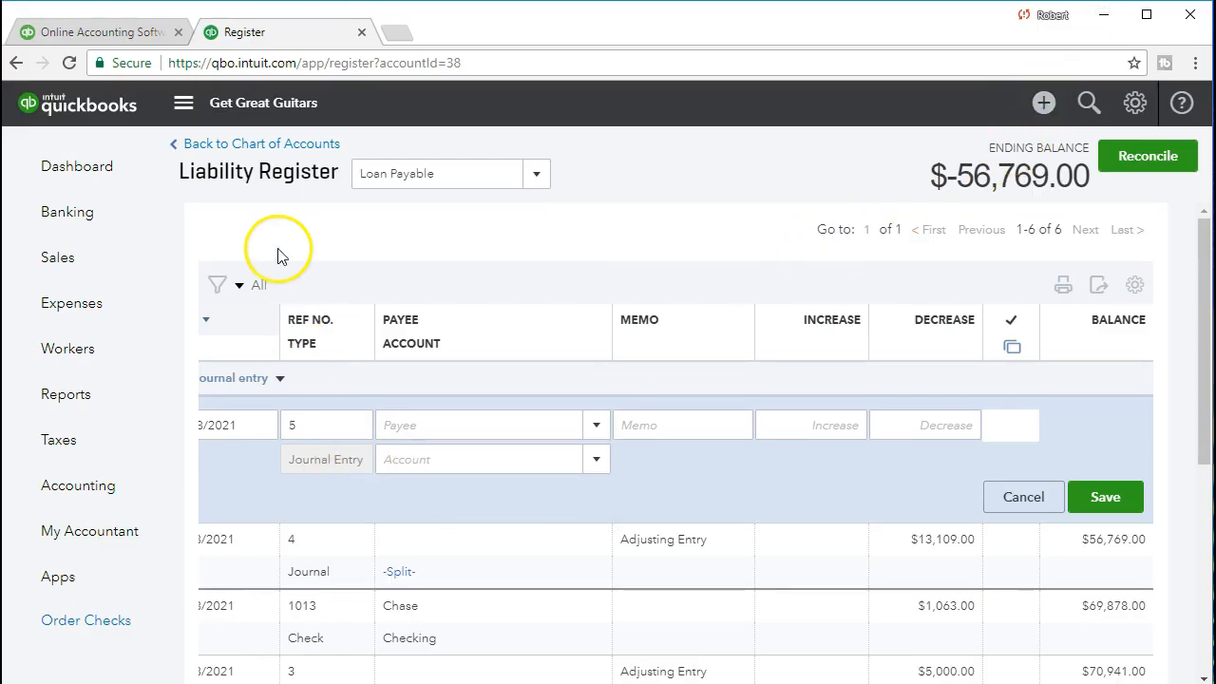
Open the Loan Payable - Current register from the chart of accounts and check its increases and balance
{"action": "left_click", "coordinate": [264, 150]}
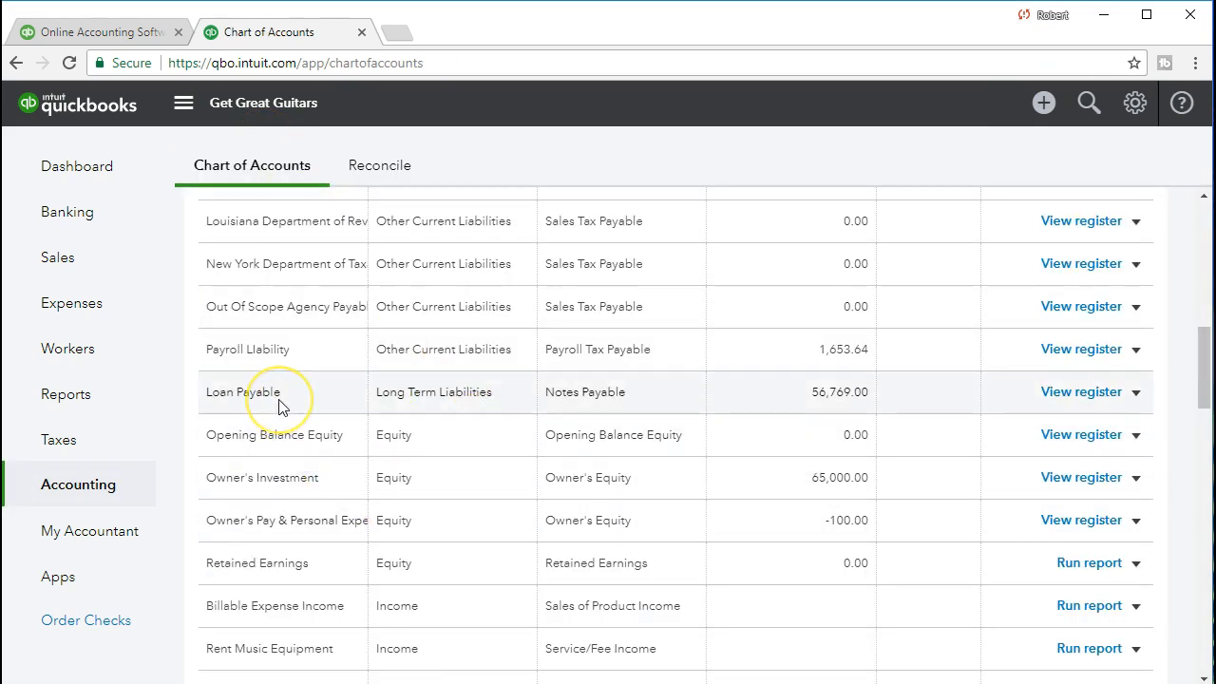
{"action": "scroll", "coordinate": [281, 407], "scroll_direction": "up", "scroll_amount": 1}
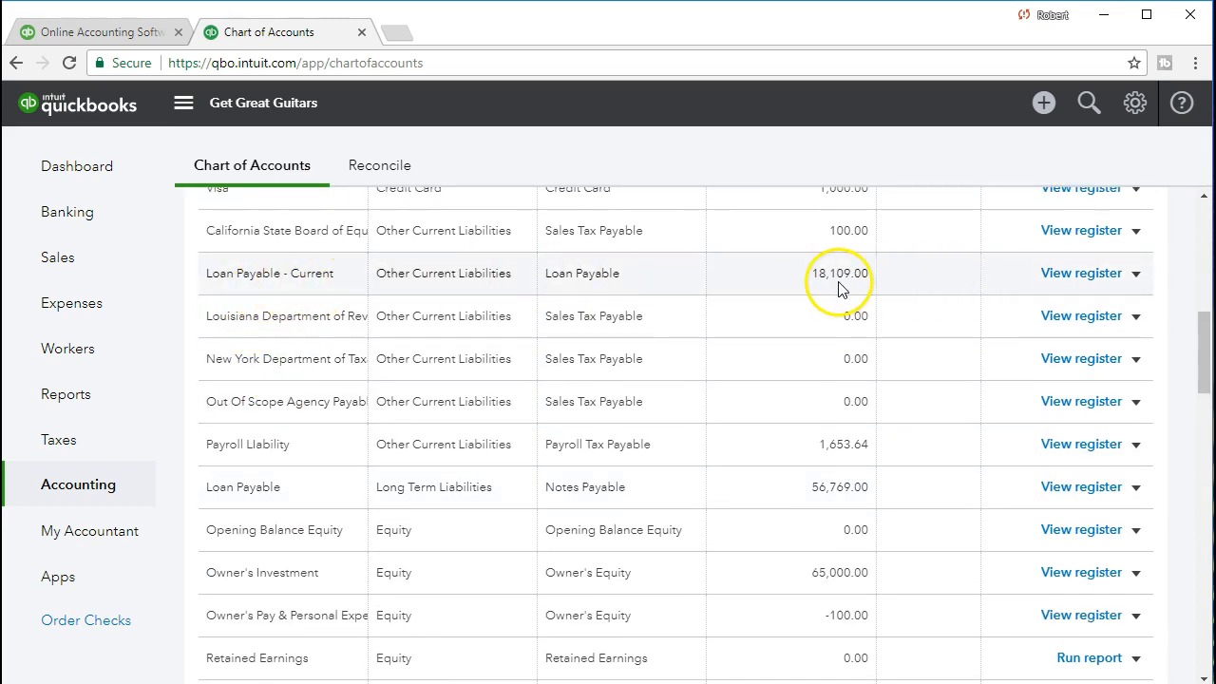
{"action": "left_click", "coordinate": [1074, 277]}
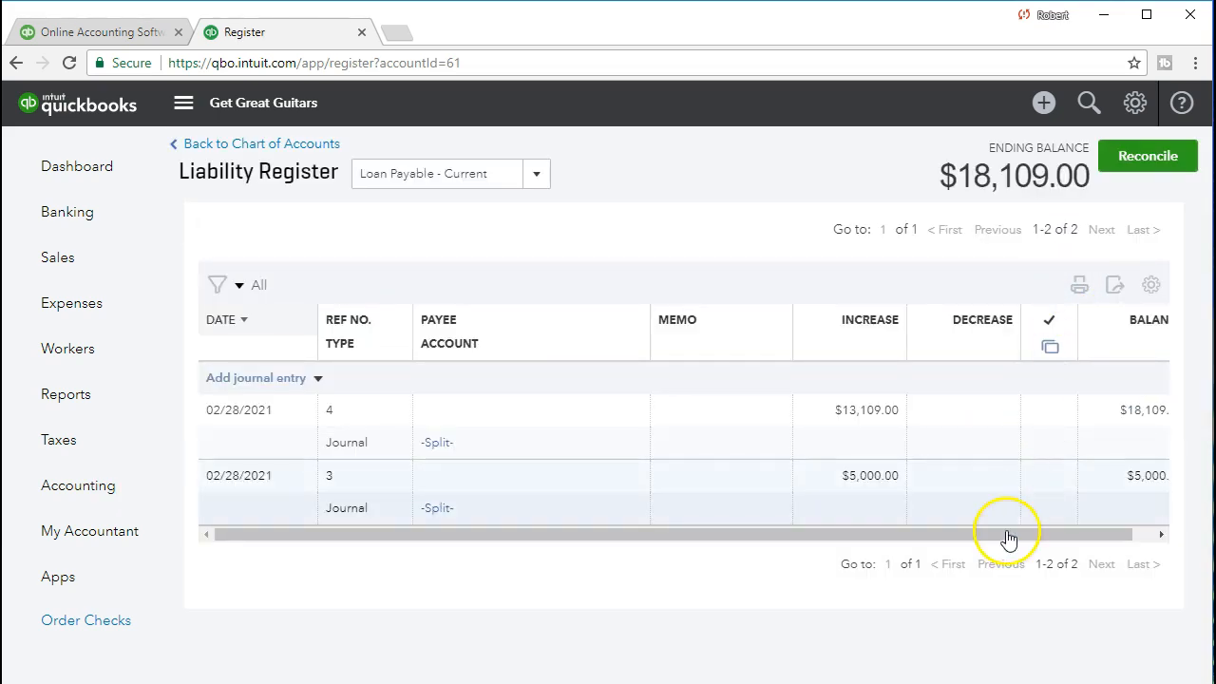
{"action": "left_click_drag", "start_coordinate": [1004, 535], "coordinate": [1054, 532]}
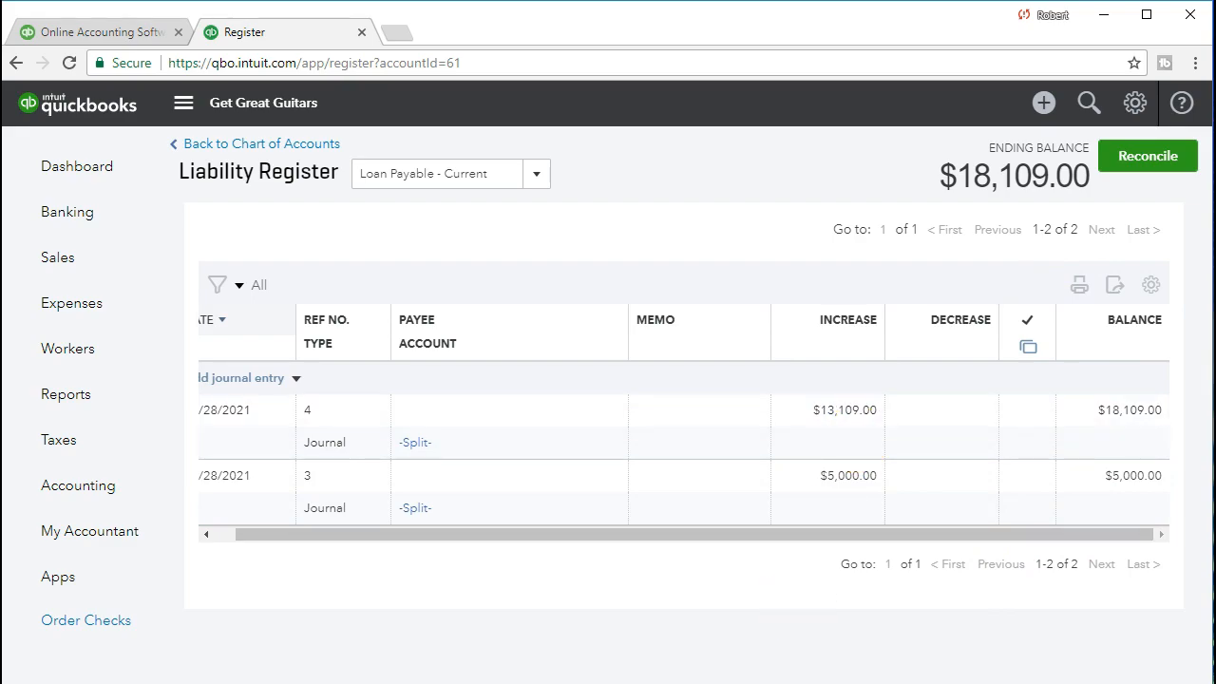
Switch to the Excel loan schedule and unhide columns A through E beside the amortization table
{"action": "key", "text": "alt+Tab"}
{"action": "left_click", "coordinate": [619, 327]}
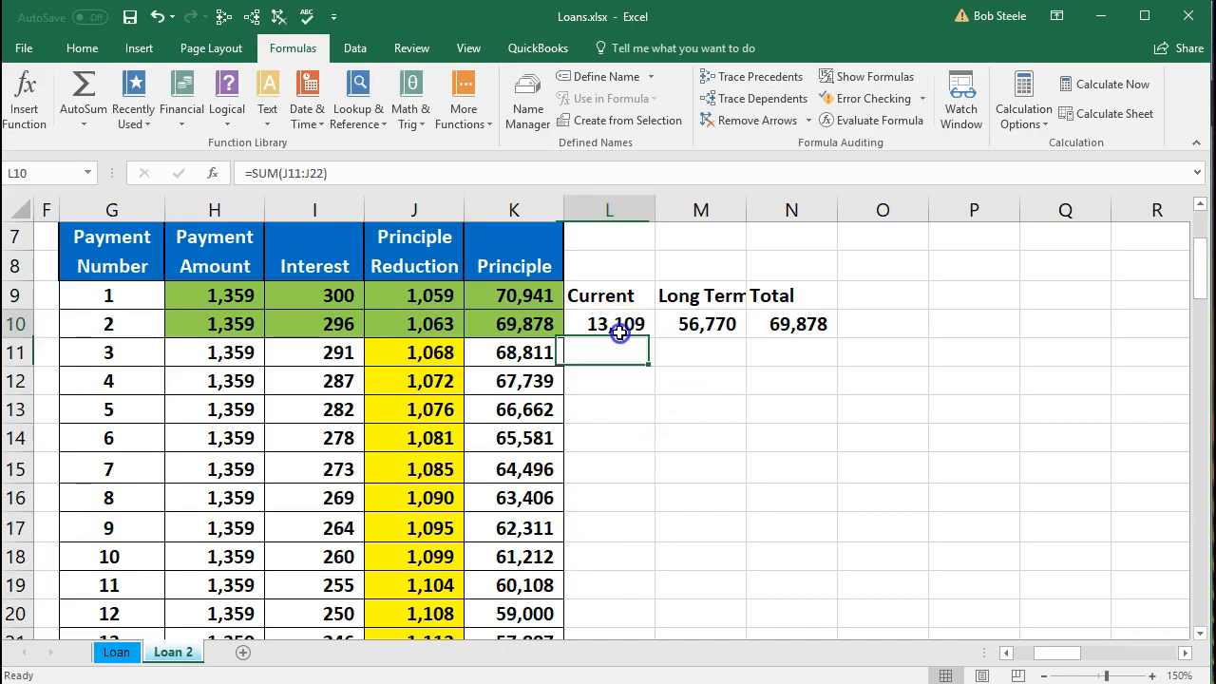
{"action": "left_click_drag", "start_coordinate": [313, 210], "coordinate": [28, 230]}
{"action": "right_click", "coordinate": [178, 323]}
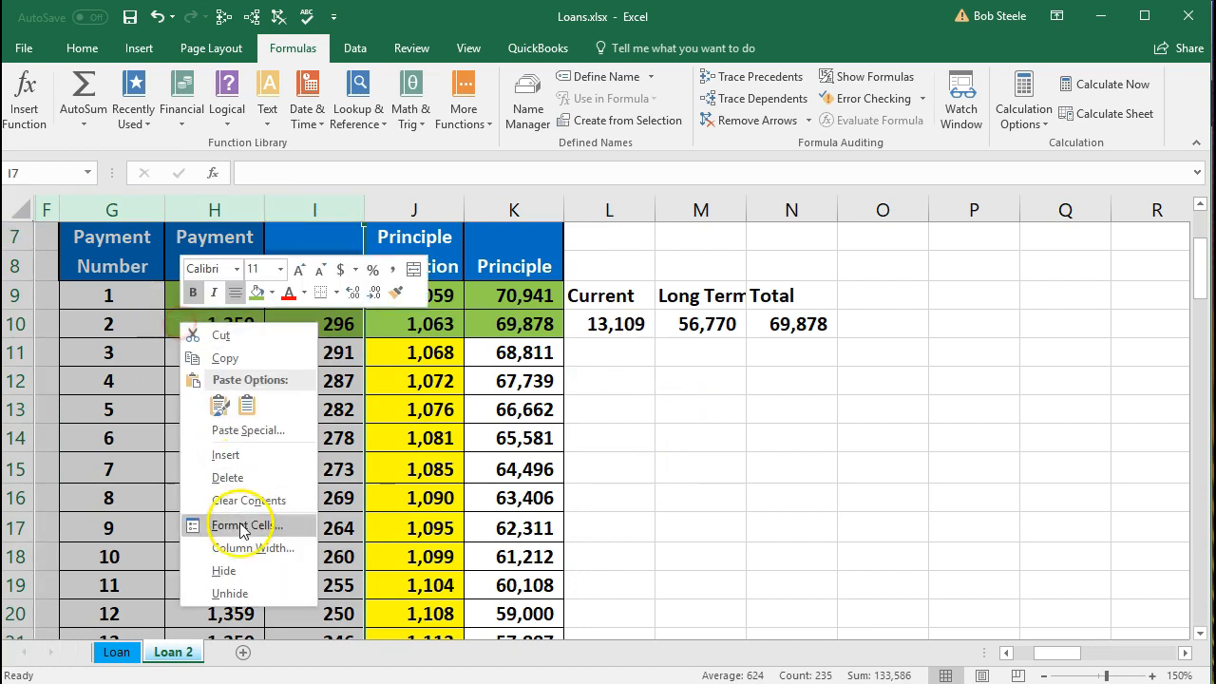
{"action": "left_click", "coordinate": [237, 589]}
{"action": "left_click", "coordinate": [300, 539]}
Review the short-term loan amount in B3 and the current portion in L10, then return to QuickBooks
{"action": "scroll", "coordinate": [211, 467], "scroll_direction": "up", "scroll_amount": 2}
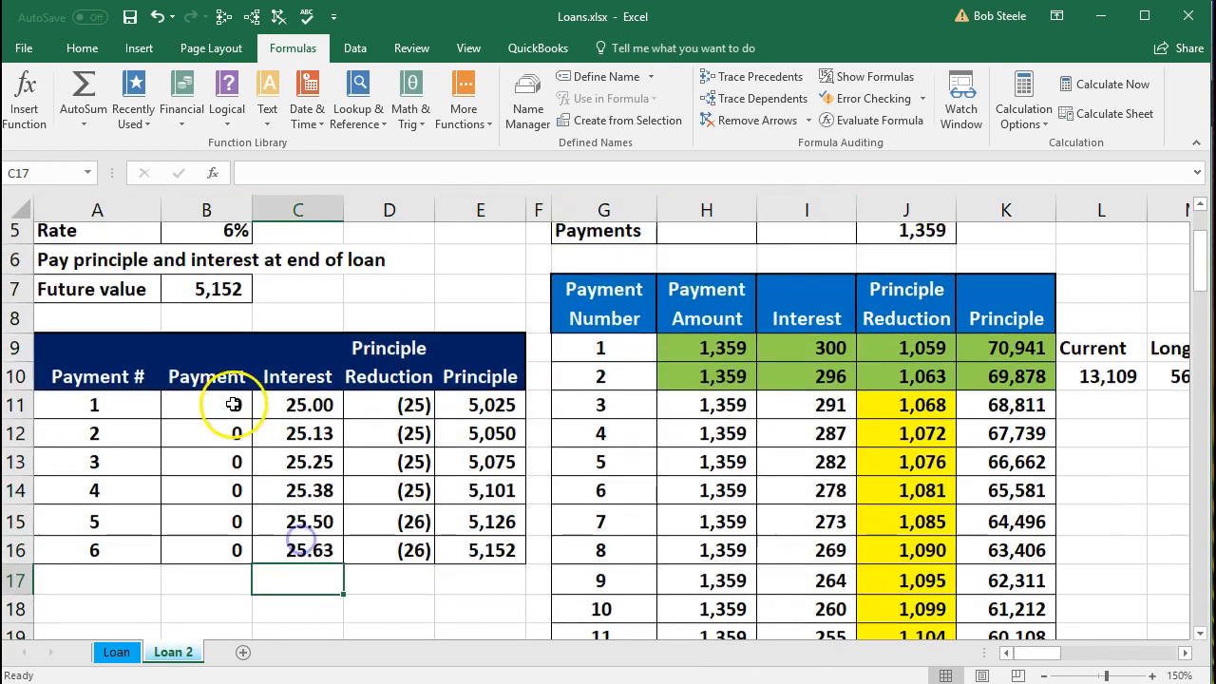
{"action": "left_click", "coordinate": [220, 317]}
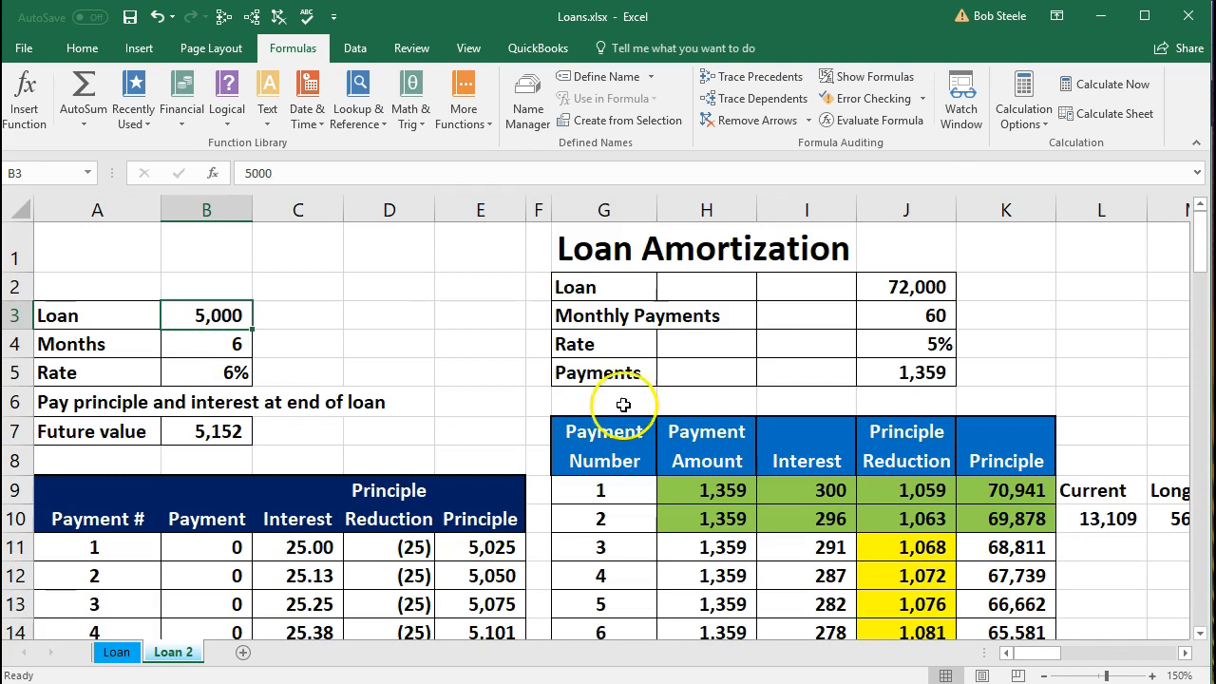
{"action": "left_click", "coordinate": [1123, 522]}
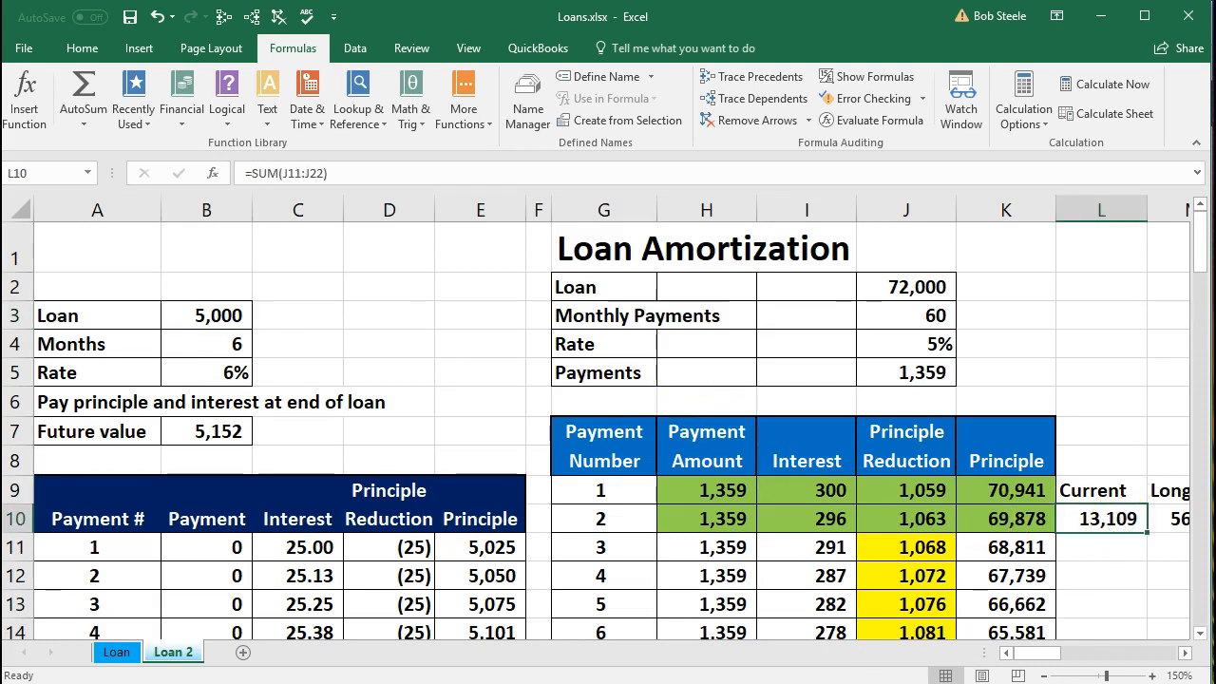
{"action": "key", "text": "alt+Tab"}
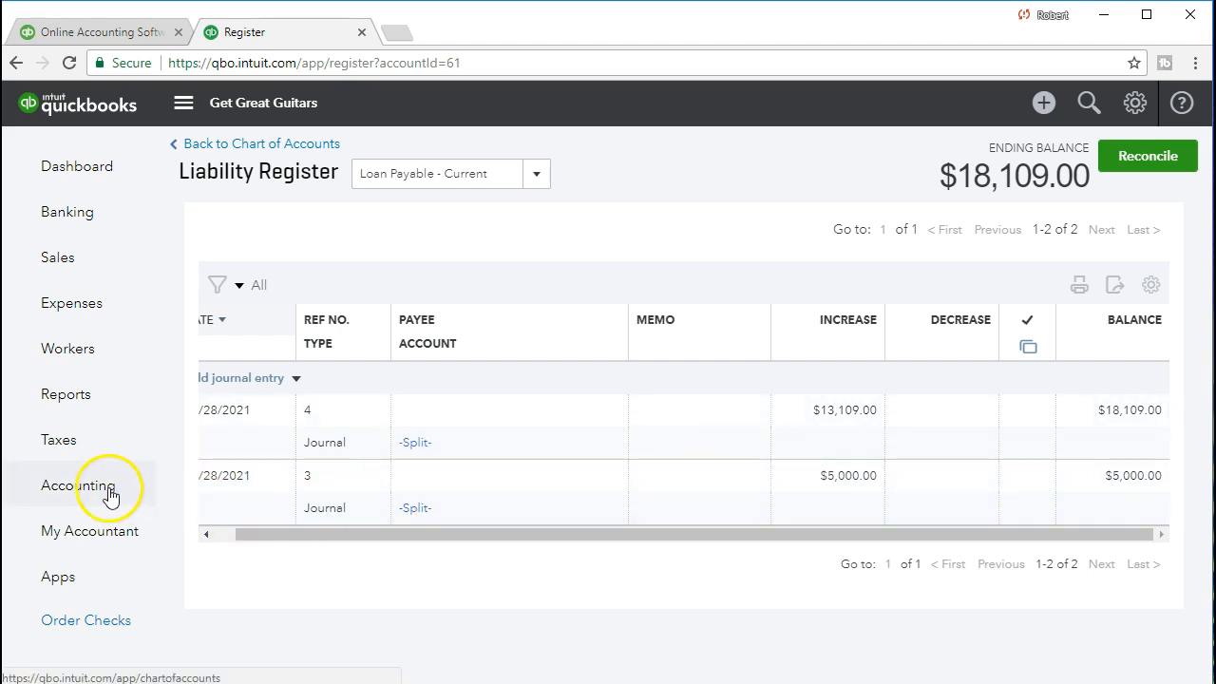
Run the Balance Sheet report for the period 01/01/2021 to 02/28/2021
{"action": "left_click", "coordinate": [91, 411]}
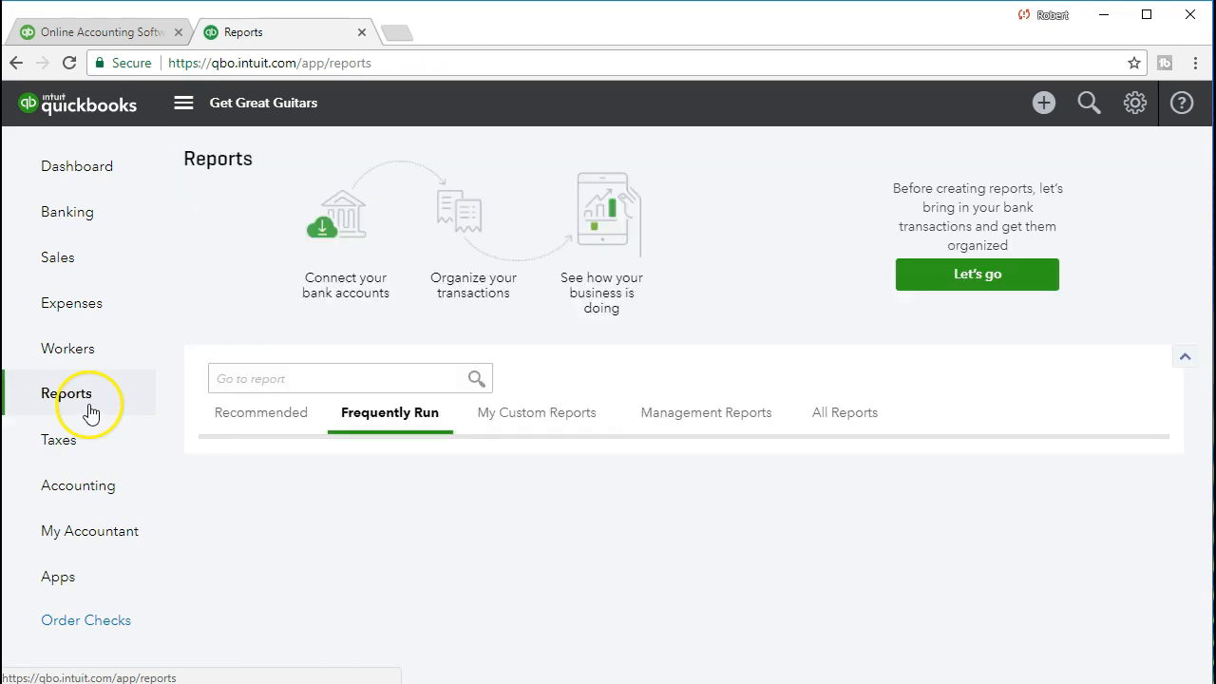
{"action": "left_click", "coordinate": [263, 510]}
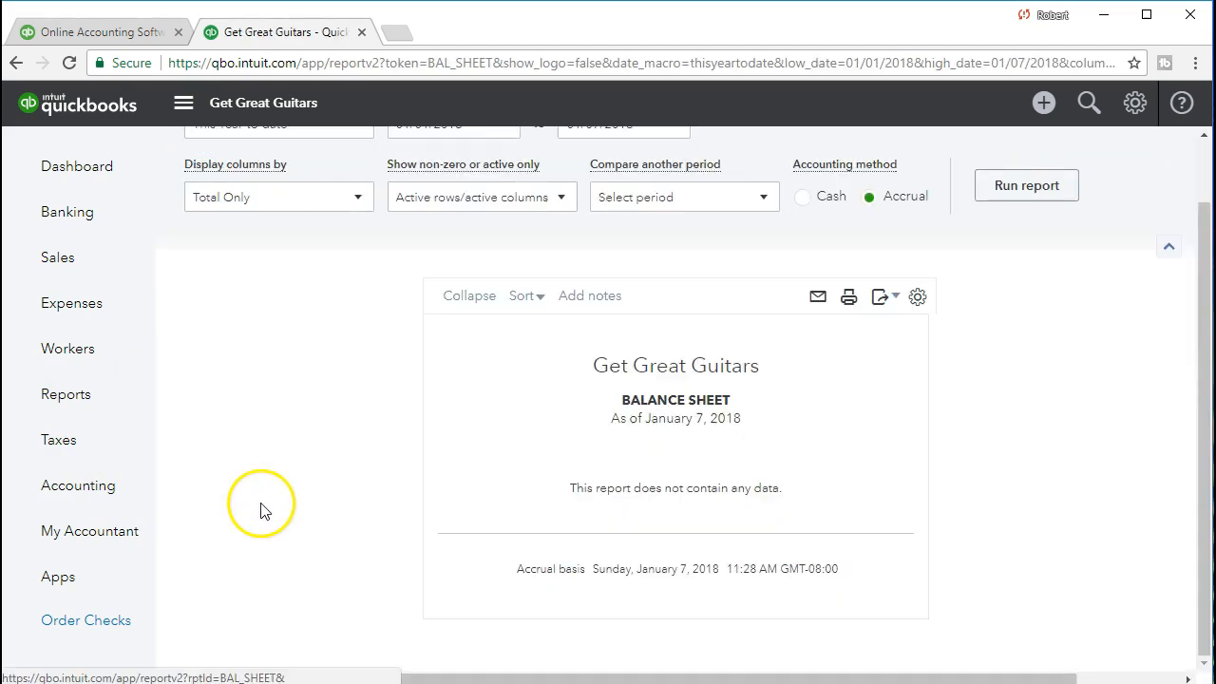
{"action": "left_click_drag", "start_coordinate": [479, 192], "coordinate": [304, 171]}
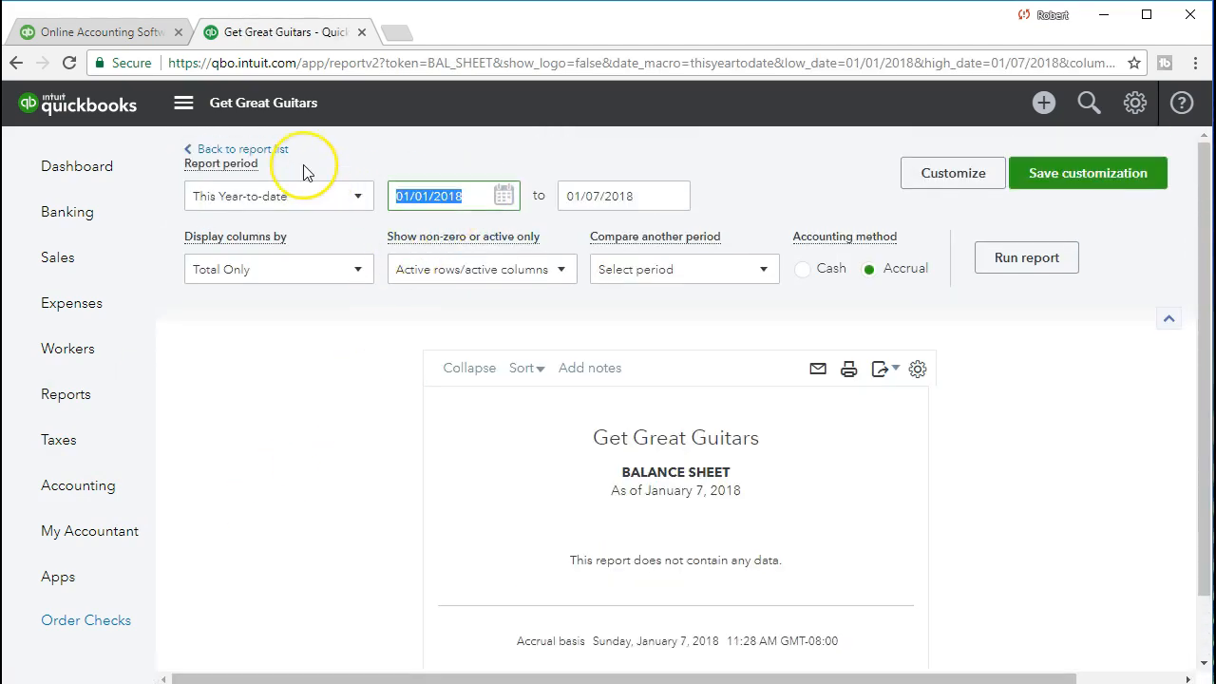
{"action": "type", "text": "01/01/2021"}
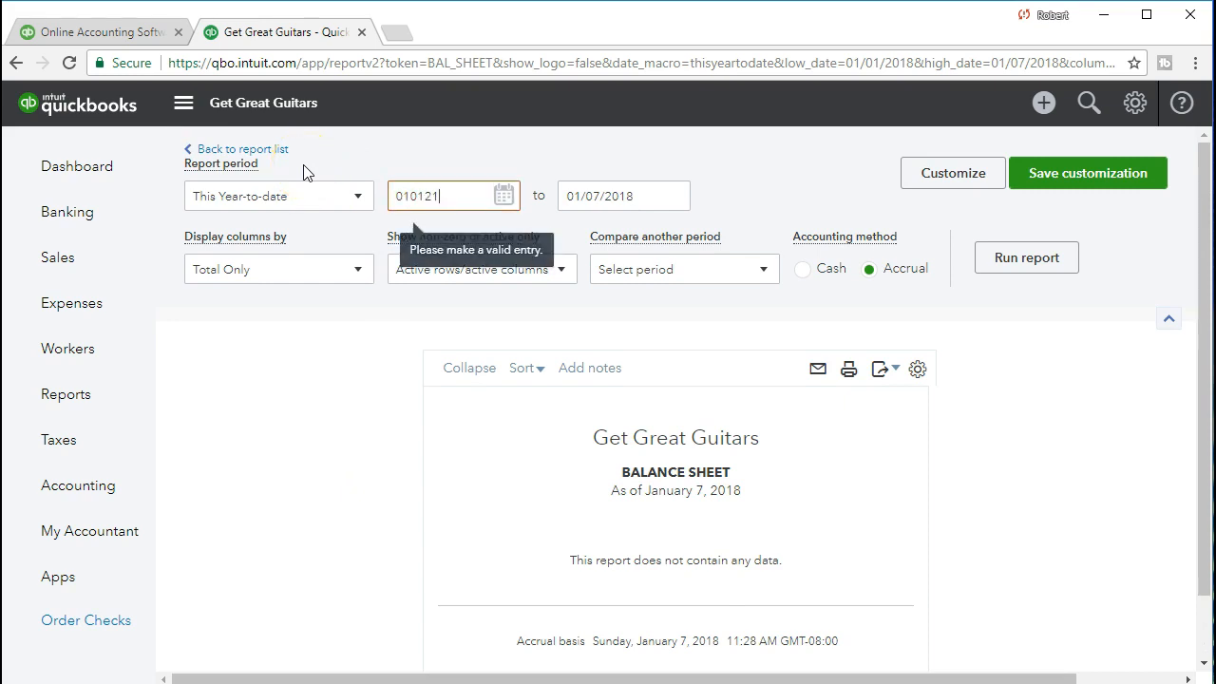
{"action": "key", "text": "Tab"}
{"action": "type", "text": "02/28/2021"}
{"action": "key", "text": "Tab"}
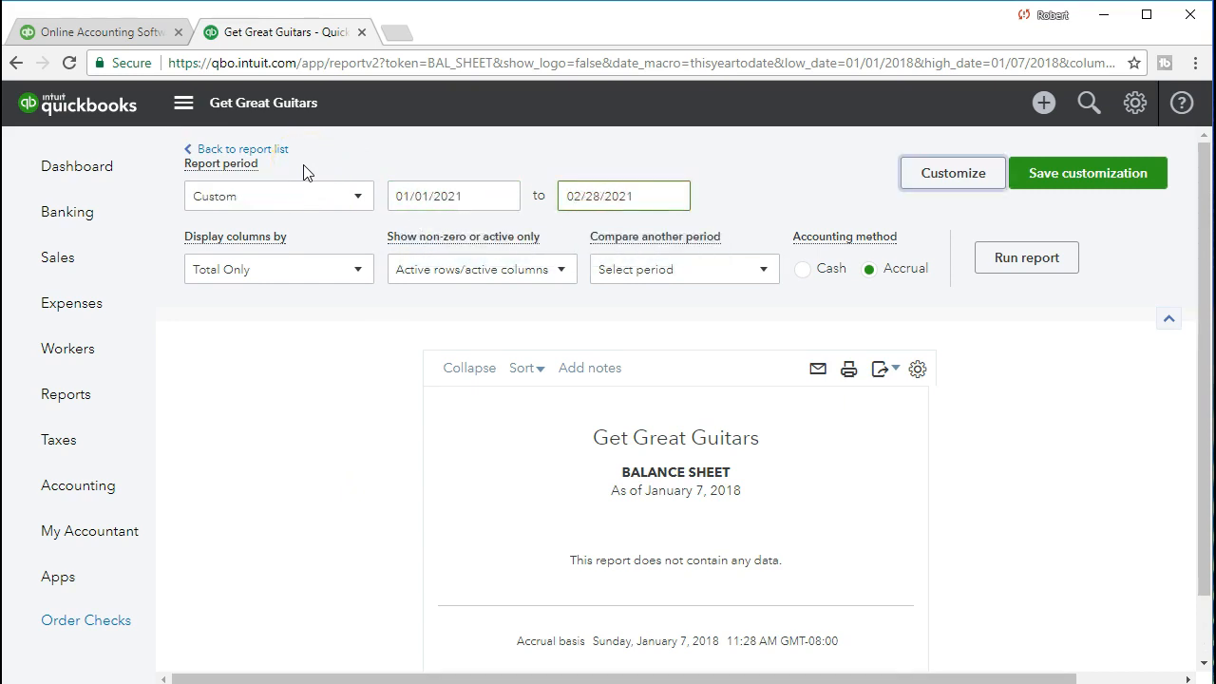
{"action": "left_click", "coordinate": [383, 238]}
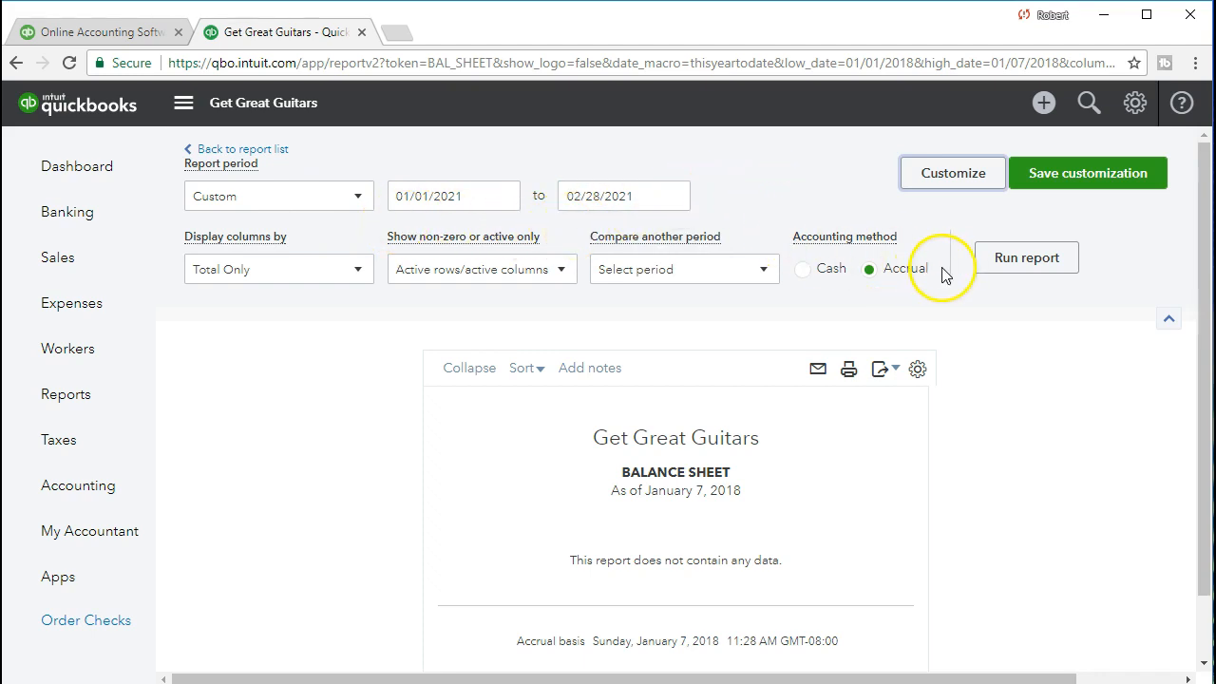
{"action": "left_click", "coordinate": [983, 273]}
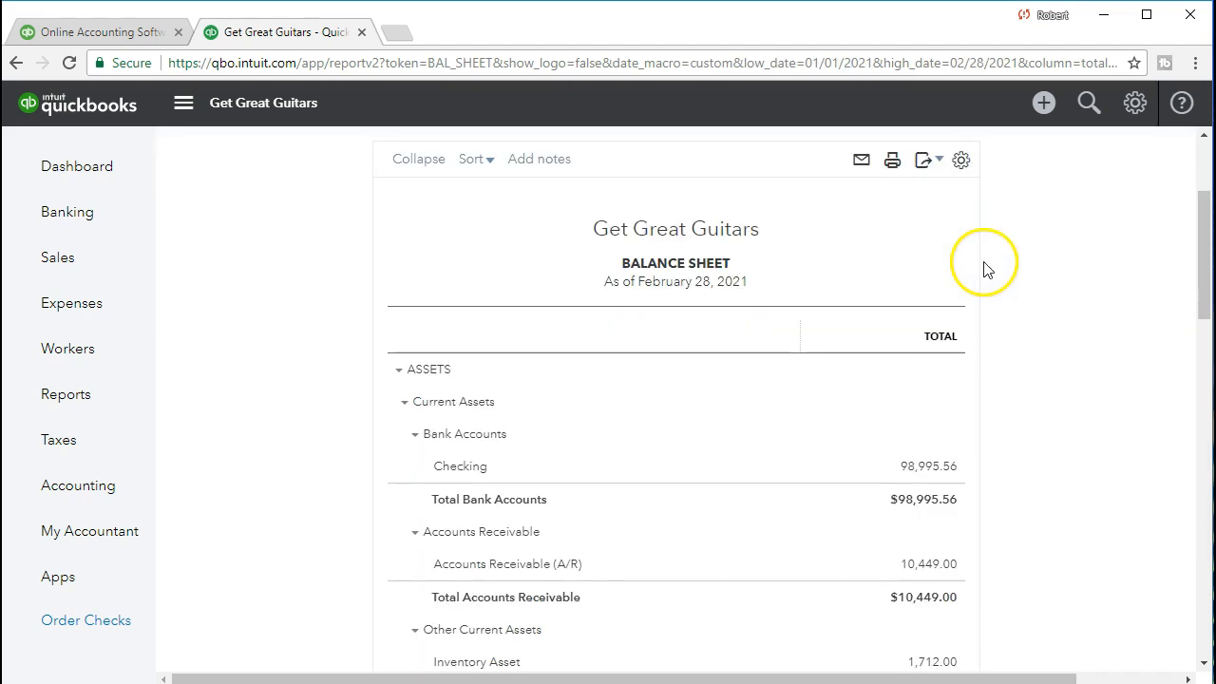
Examine the current and long-term loan balances in the balance sheet's liabilities section
{"action": "scroll", "coordinate": [785, 447], "scroll_direction": "down", "scroll_amount": 5}
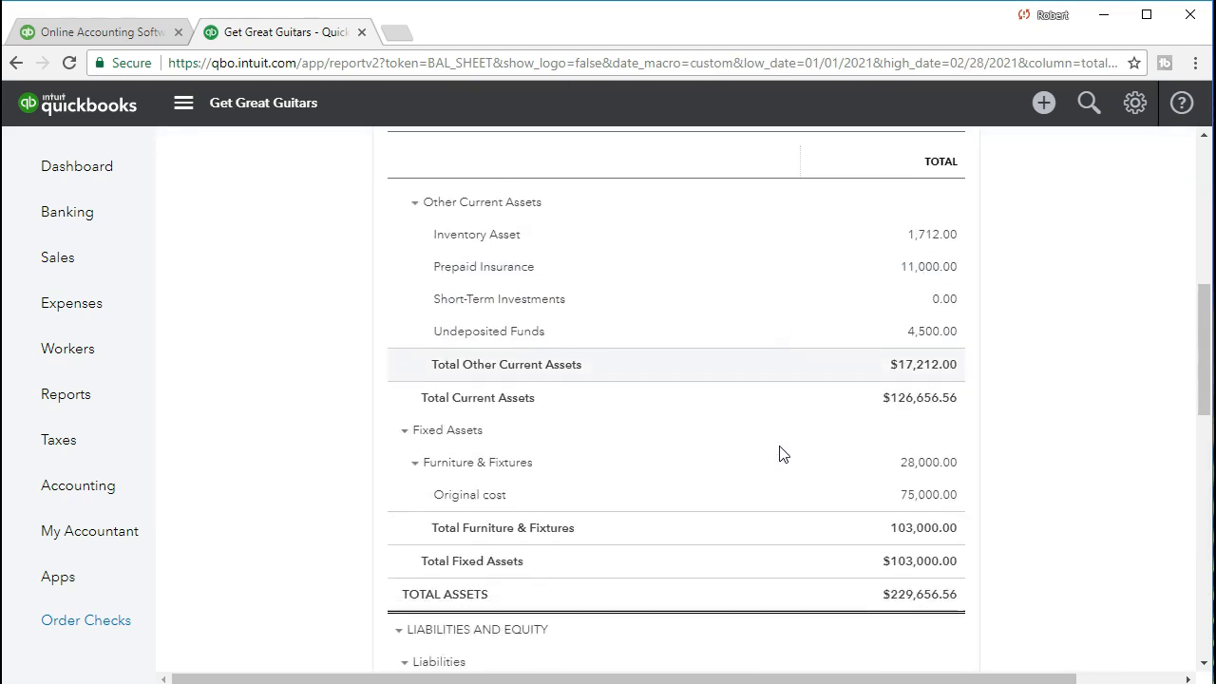
{"action": "scroll", "coordinate": [779, 453], "scroll_direction": "down", "scroll_amount": 5}
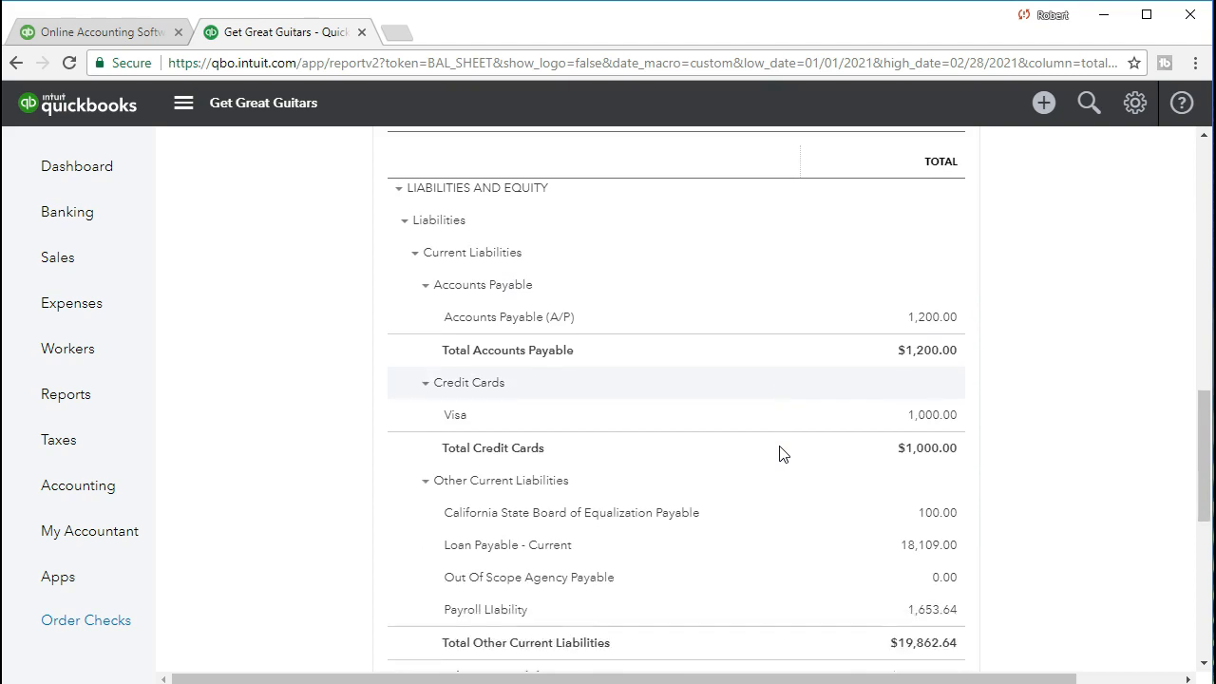
{"action": "scroll", "coordinate": [779, 453], "scroll_direction": "down", "scroll_amount": 1}
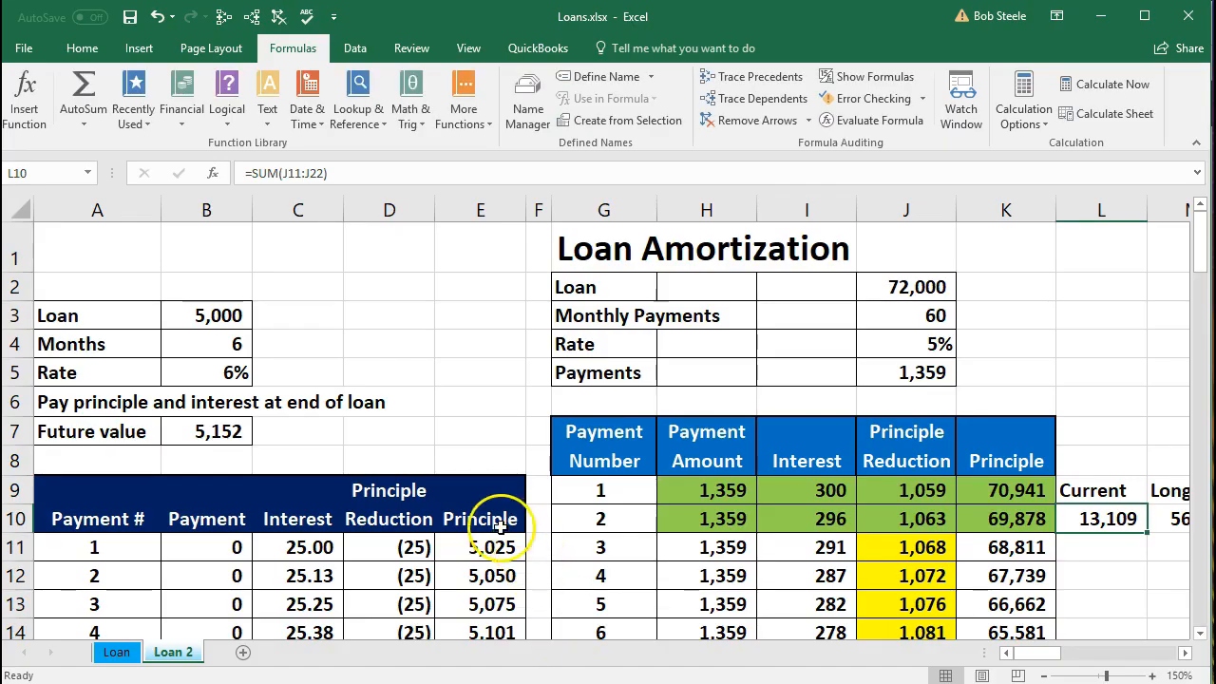
In the Excel schedule, review both original loan amounts and the principal remaining after payment 2 in K10
{"action": "left_click", "coordinate": [220, 322]}
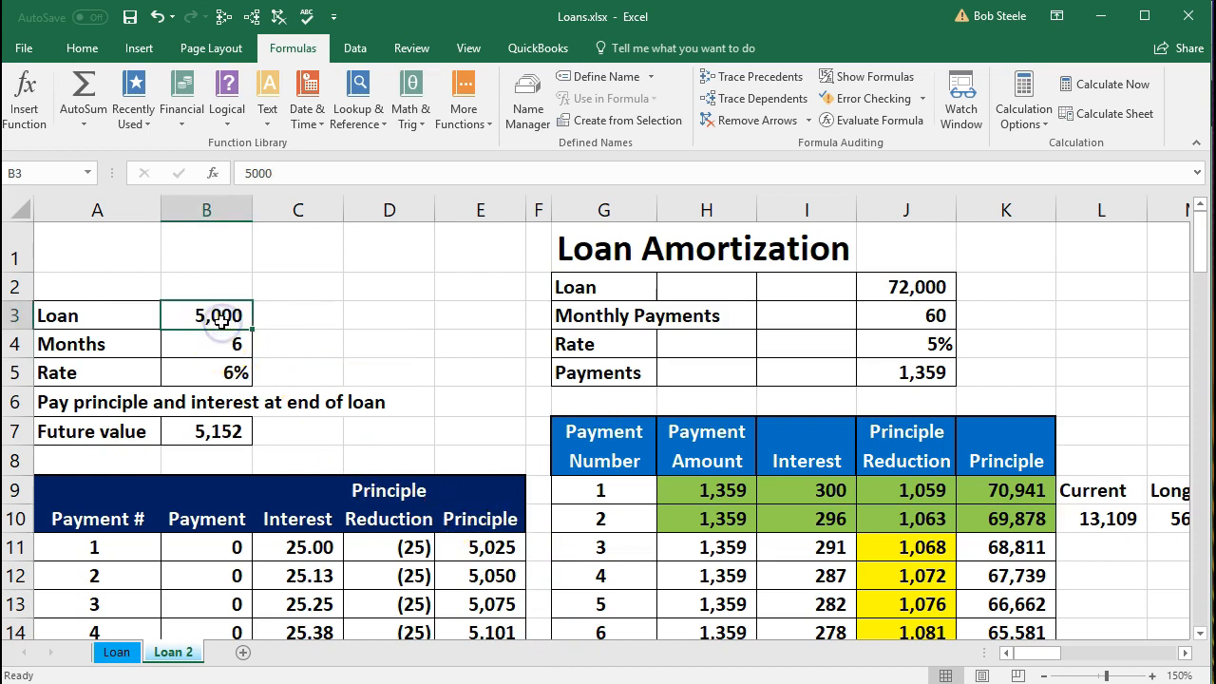
{"action": "scroll", "coordinate": [310, 399], "scroll_direction": "down", "scroll_amount": 1}
{"action": "scroll", "coordinate": [308, 418], "scroll_direction": "up", "scroll_amount": 1}
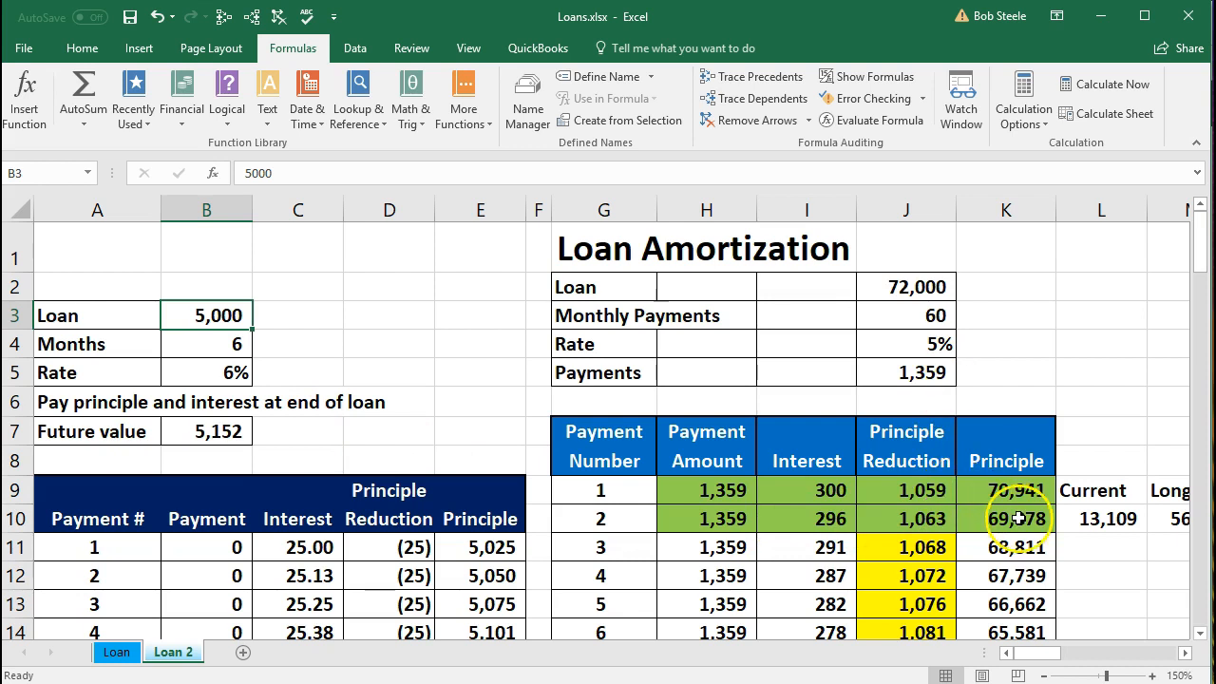
{"action": "left_click", "coordinate": [917, 287]}
{"action": "left_click", "coordinate": [1009, 518]}
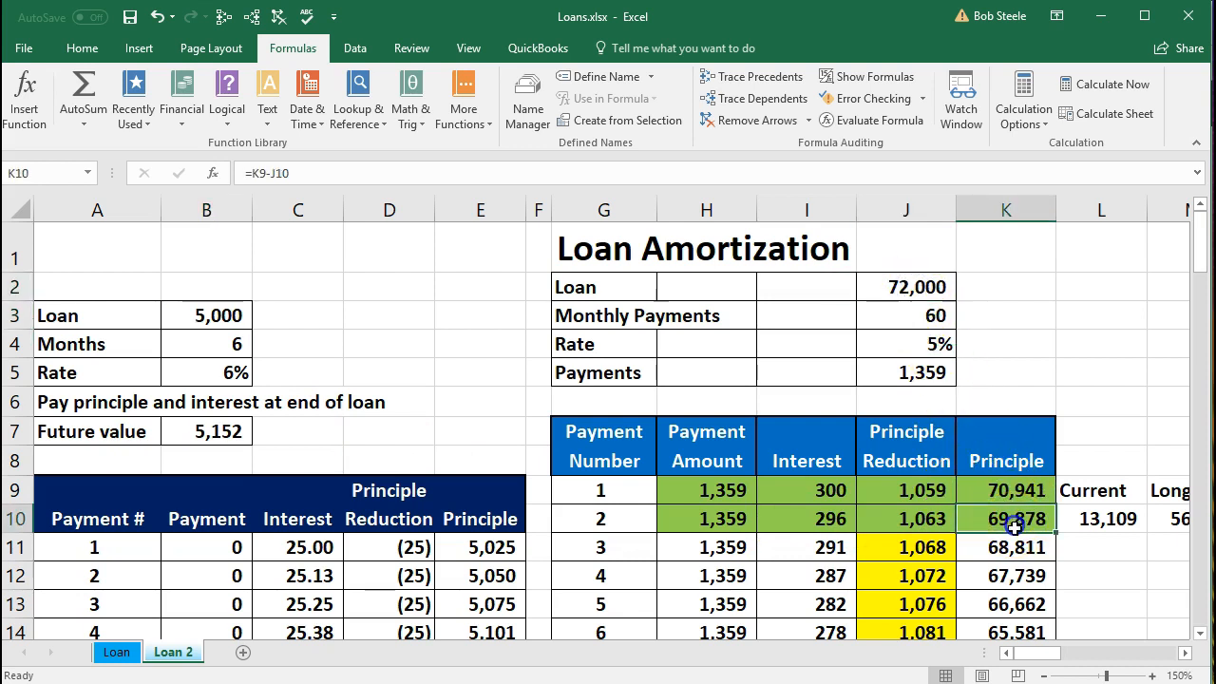
Select L10 and B3 together to check their sum against Loan Payable - Current, then return to the QuickBooks balance sheet
{"action": "left_click", "coordinate": [1187, 653]}
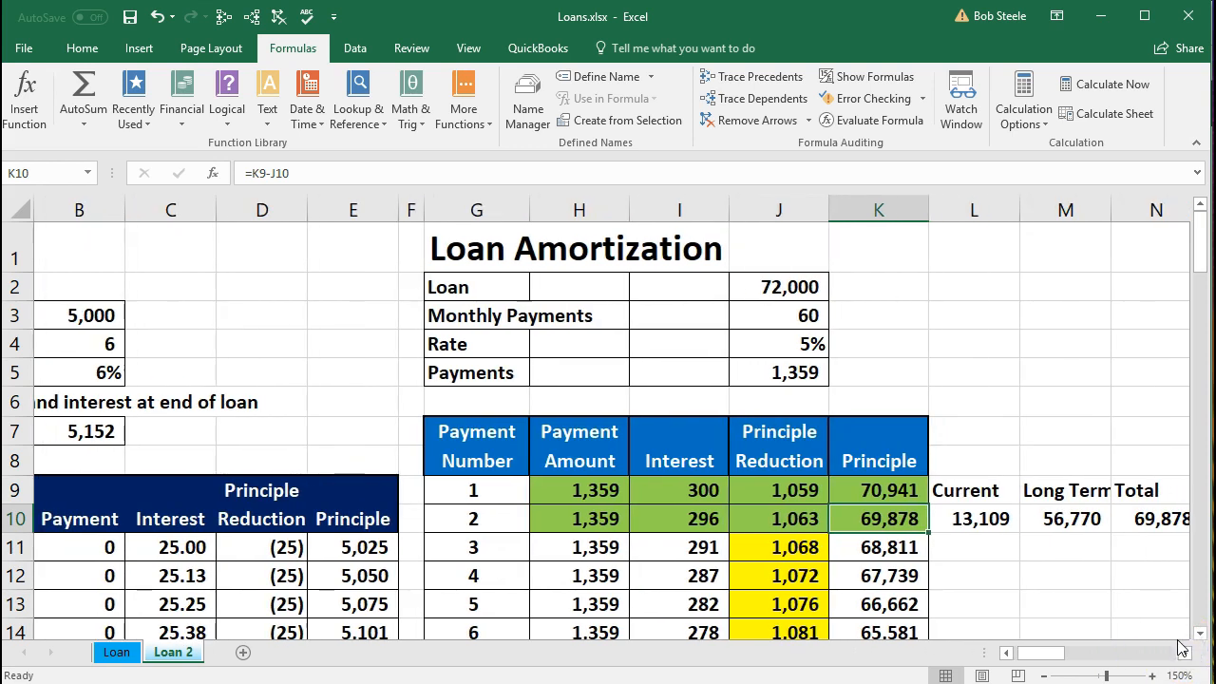
{"action": "left_click", "coordinate": [989, 520]}
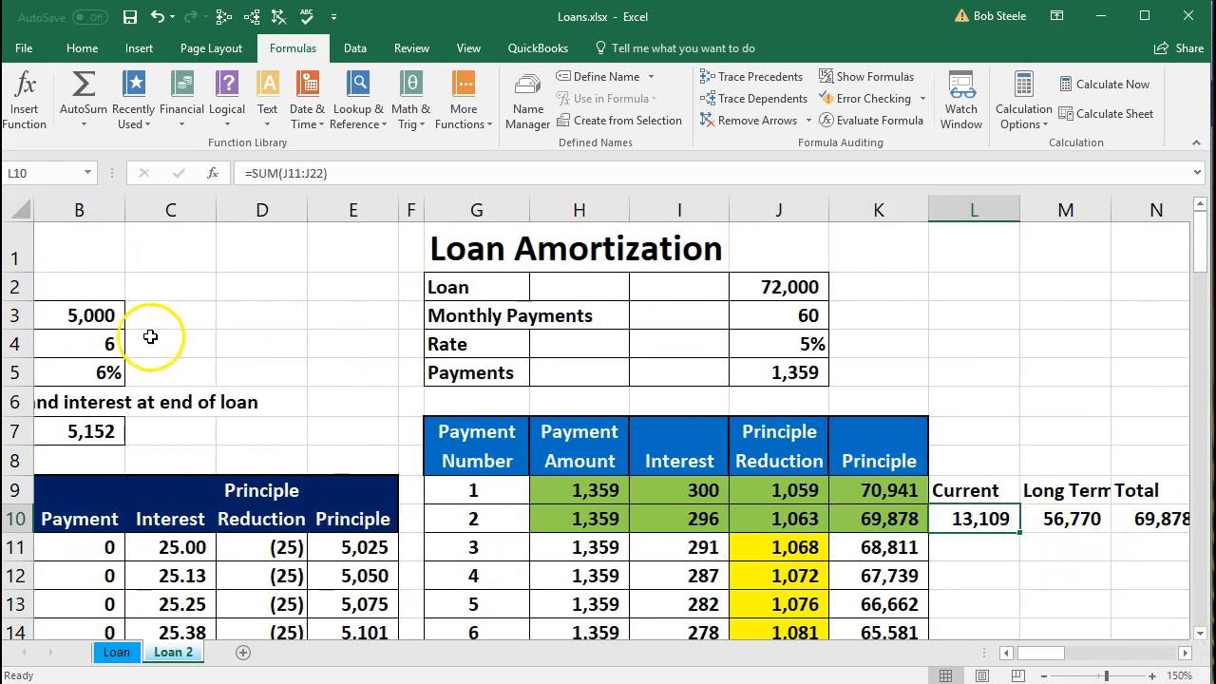
{"action": "left_click", "coordinate": [83, 315], "text": "ctrl"}
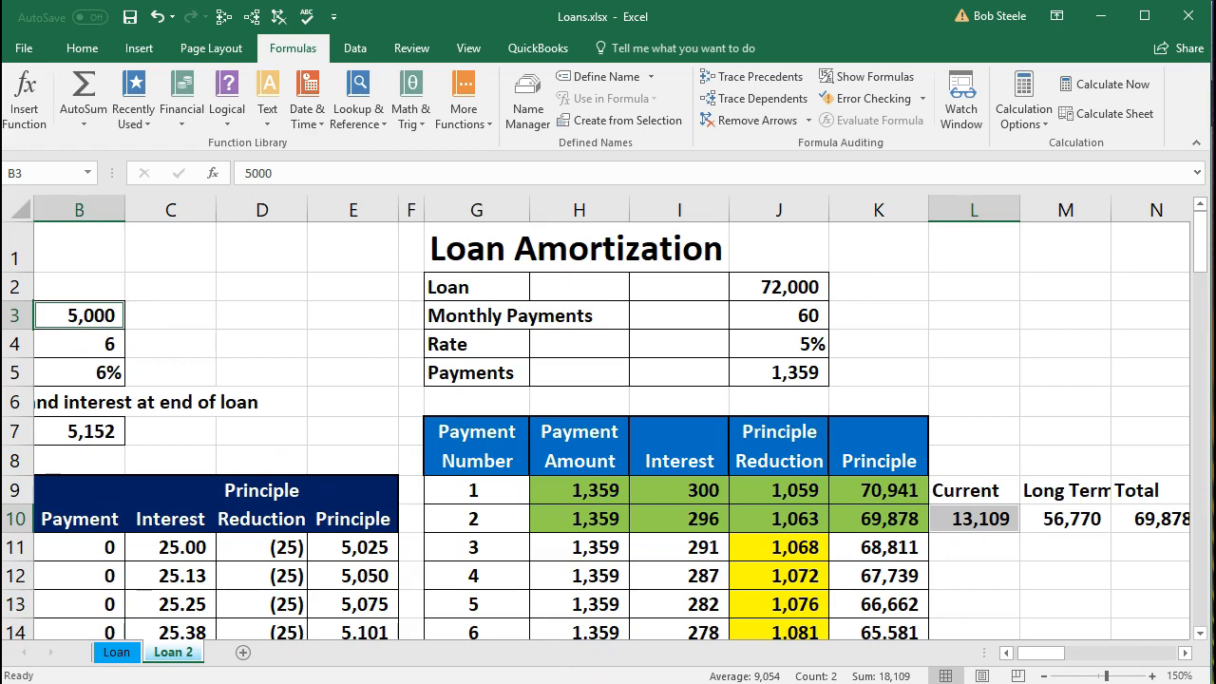
{"action": "key", "text": "alt+Tab"}
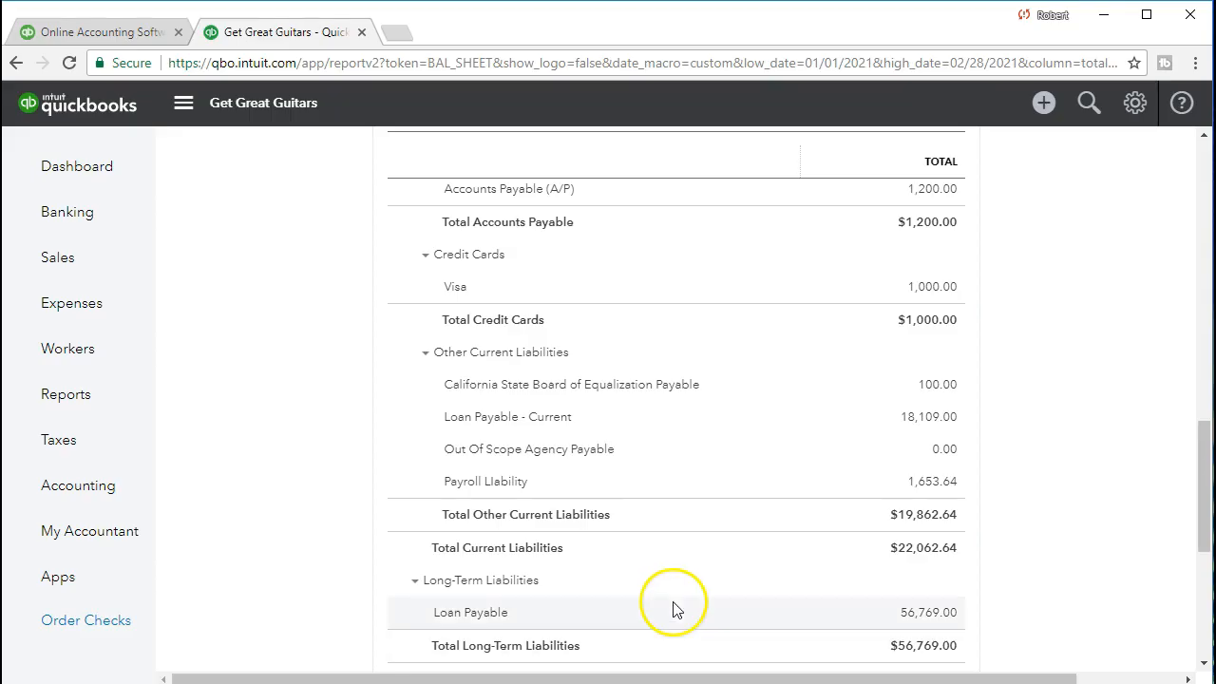
Drill into Loan Payable - Current, open journal entry 4 to check its debit and credit lines, and close it
{"action": "left_click", "coordinate": [917, 427]}
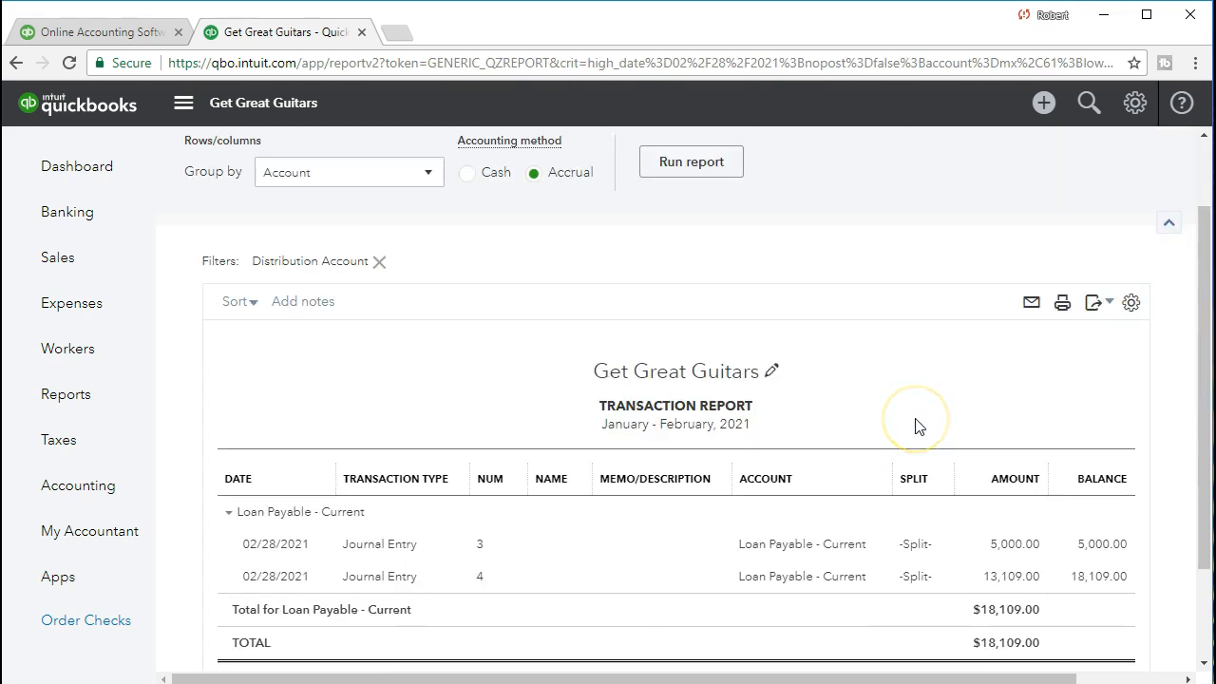
{"action": "scroll", "coordinate": [940, 447], "scroll_direction": "down", "scroll_amount": 1}
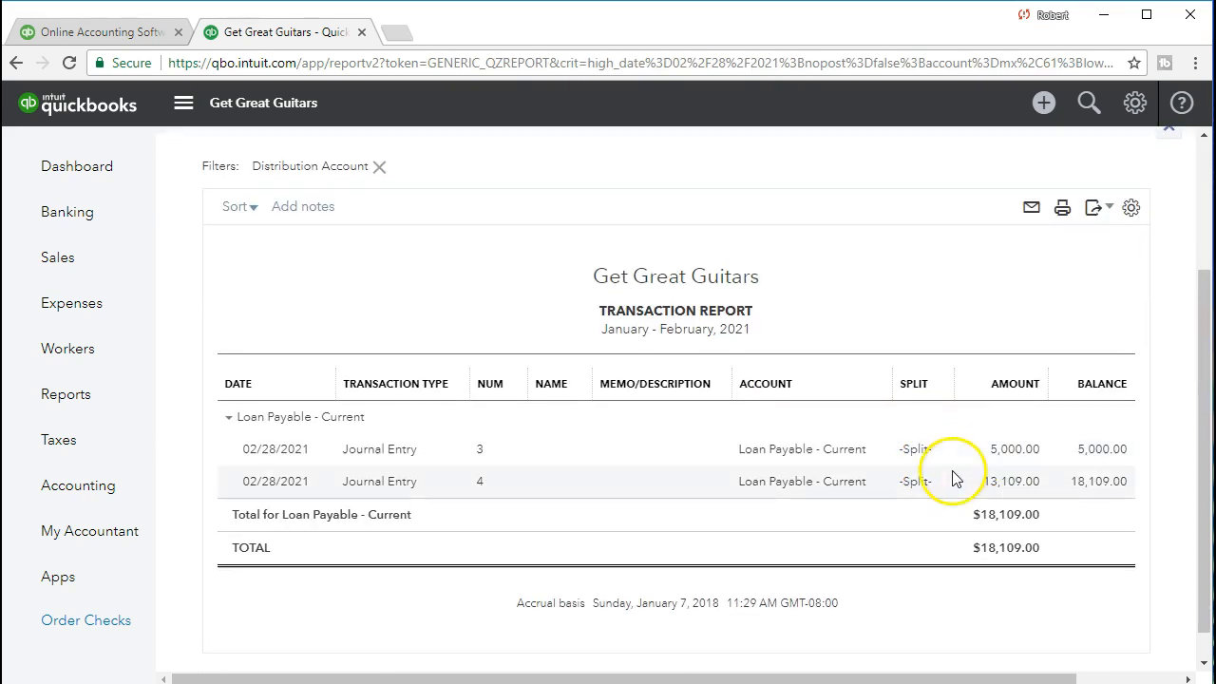
{"action": "left_click", "coordinate": [1003, 490]}
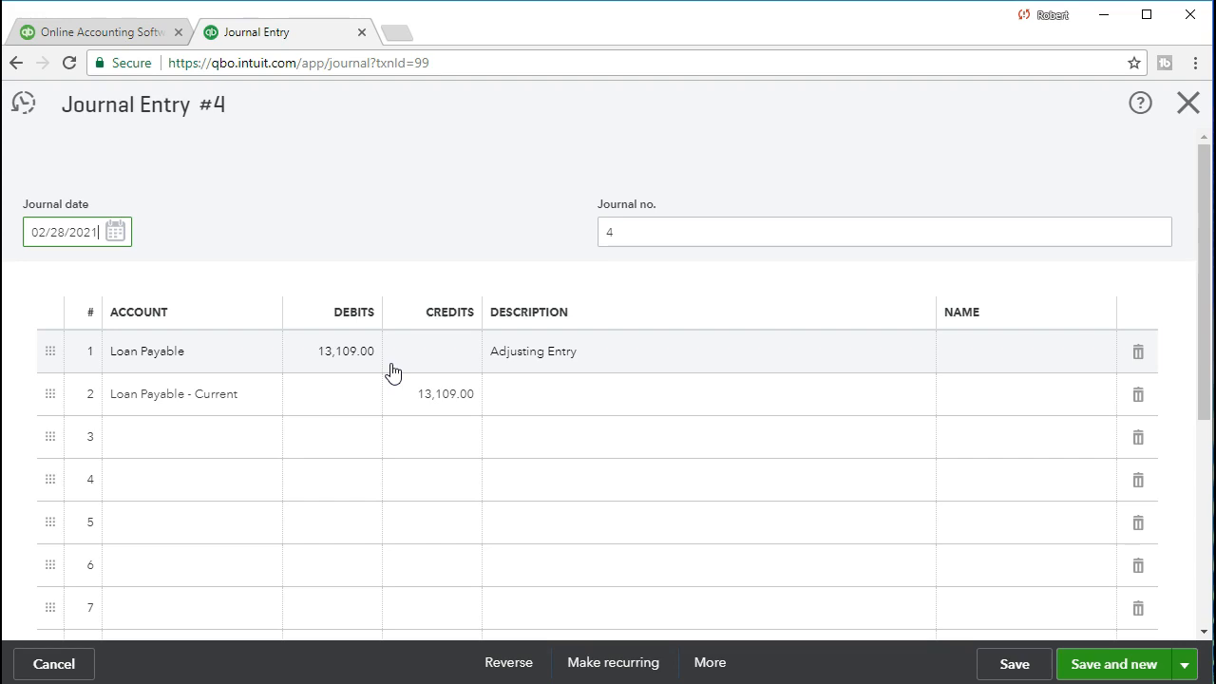
{"action": "left_click", "coordinate": [431, 397]}
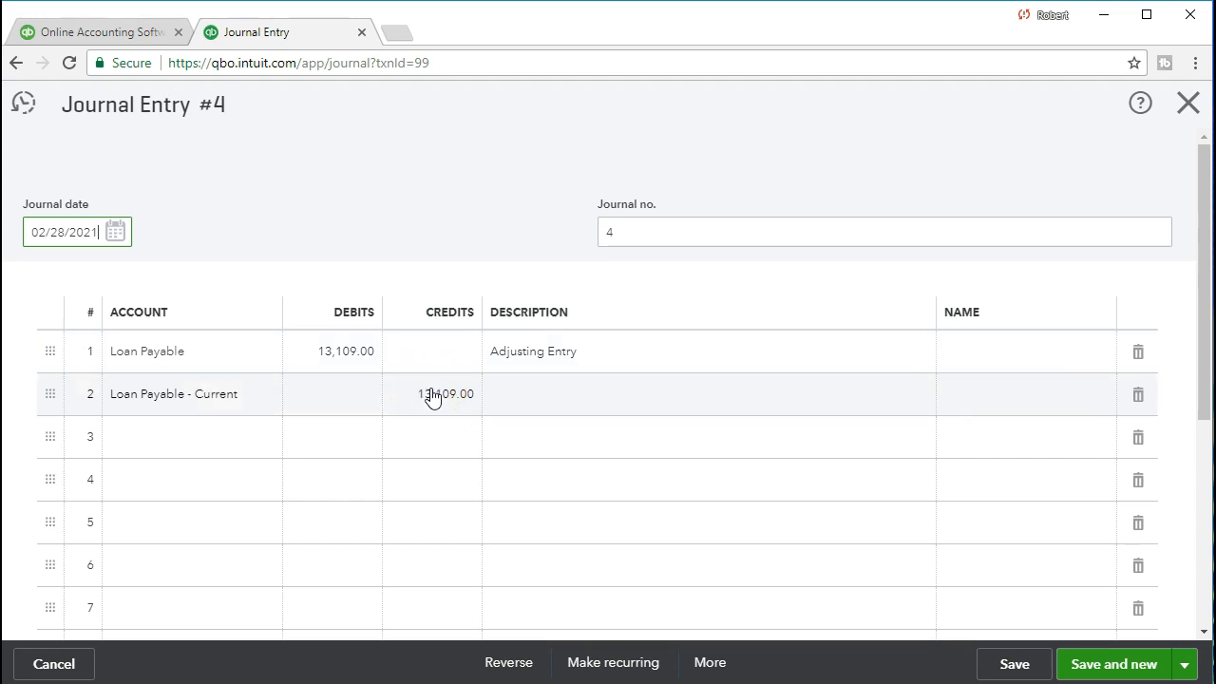
{"action": "left_click", "coordinate": [369, 358]}
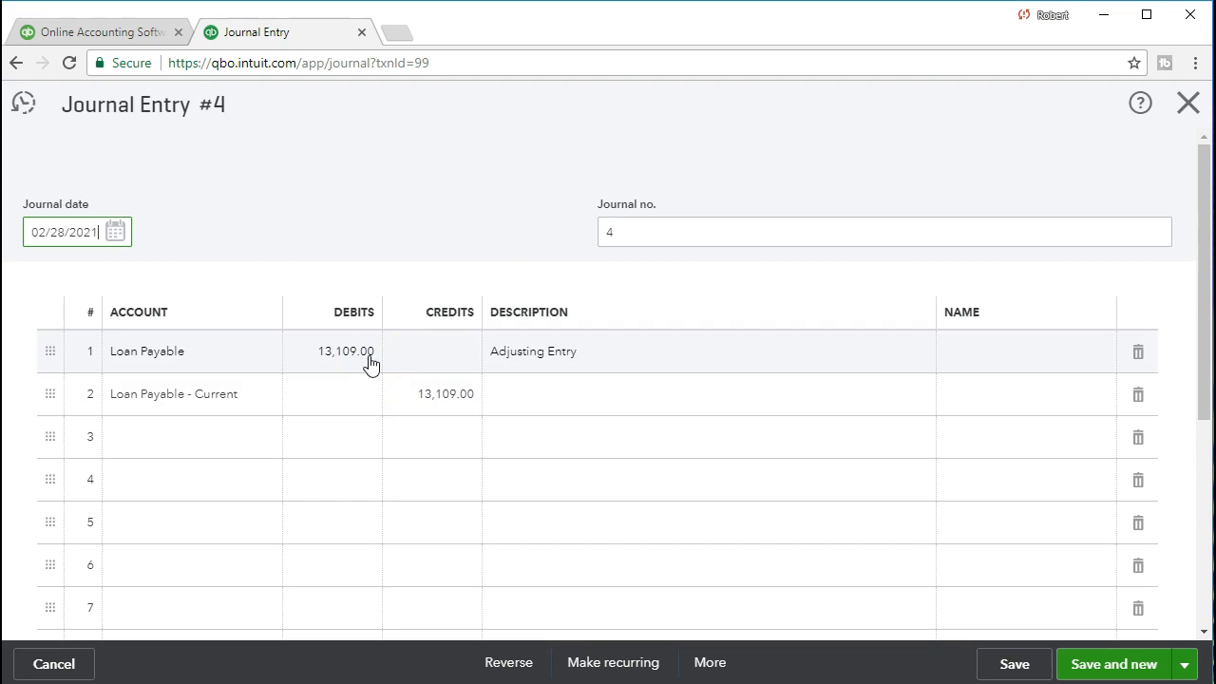
{"action": "left_click", "coordinate": [1188, 103]}
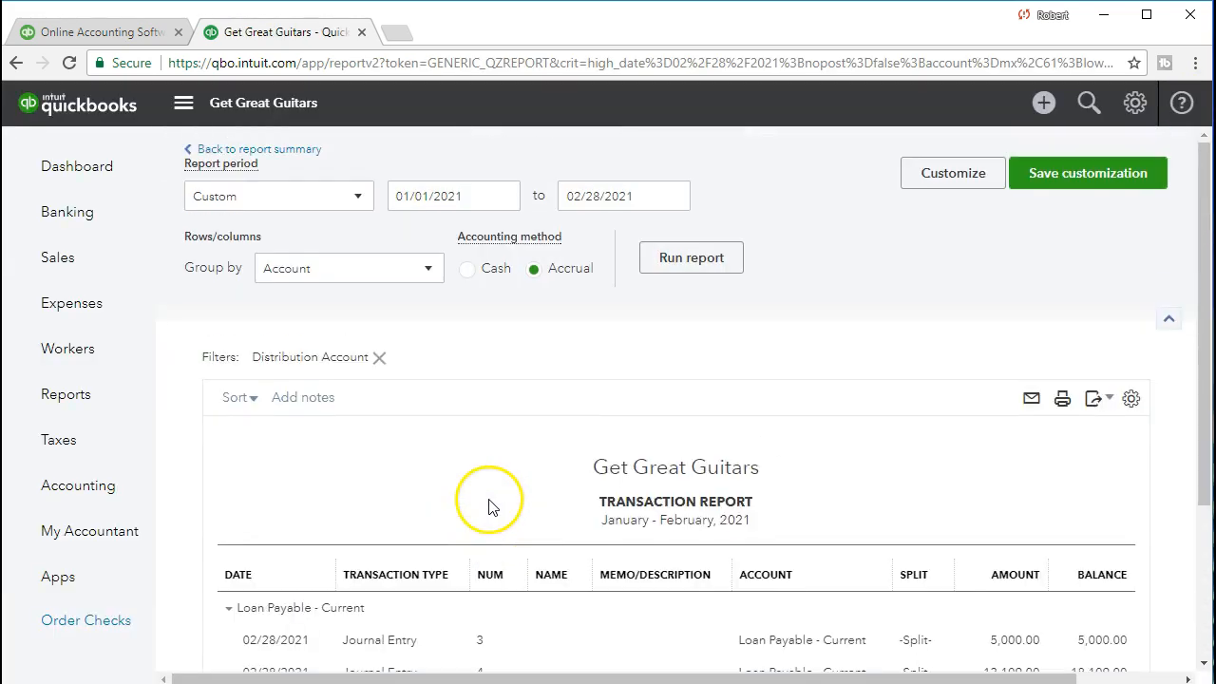
Return to the balance sheet and compare the Loan Payable - Current and long-term Loan Payable lines
{"action": "left_click", "coordinate": [307, 158]}
{"action": "scroll", "coordinate": [340, 212], "scroll_direction": "down", "scroll_amount": 10}
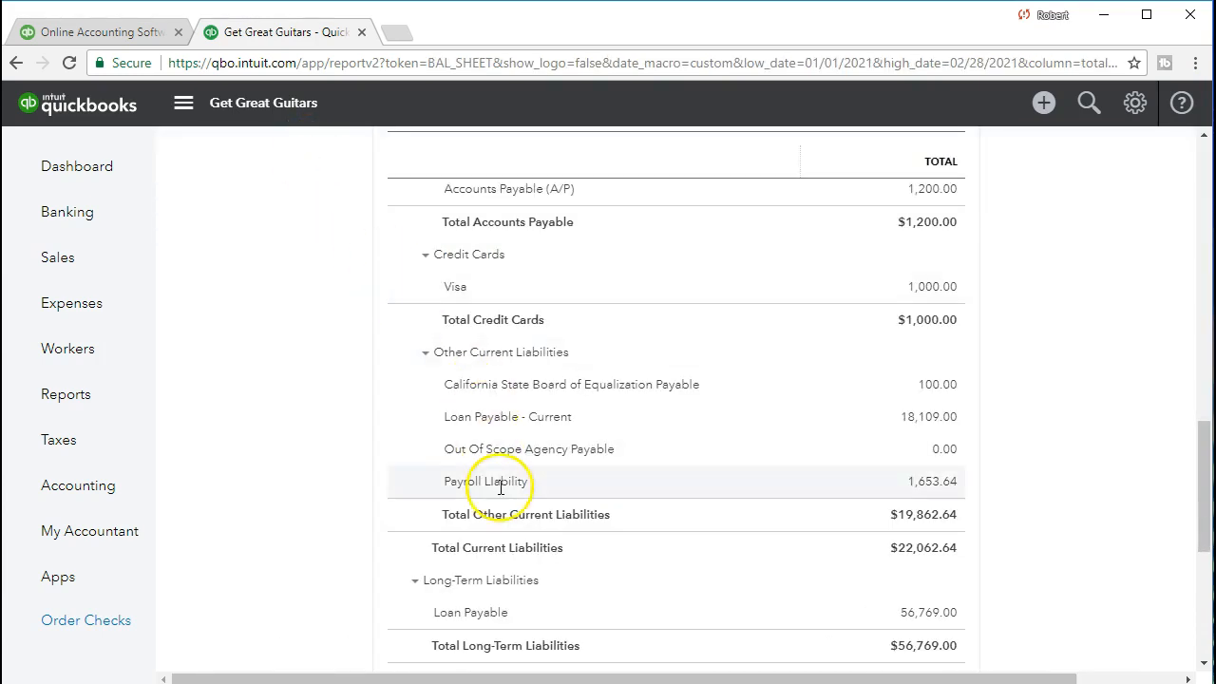
{"action": "scroll", "coordinate": [494, 480], "scroll_direction": "down", "scroll_amount": 1}
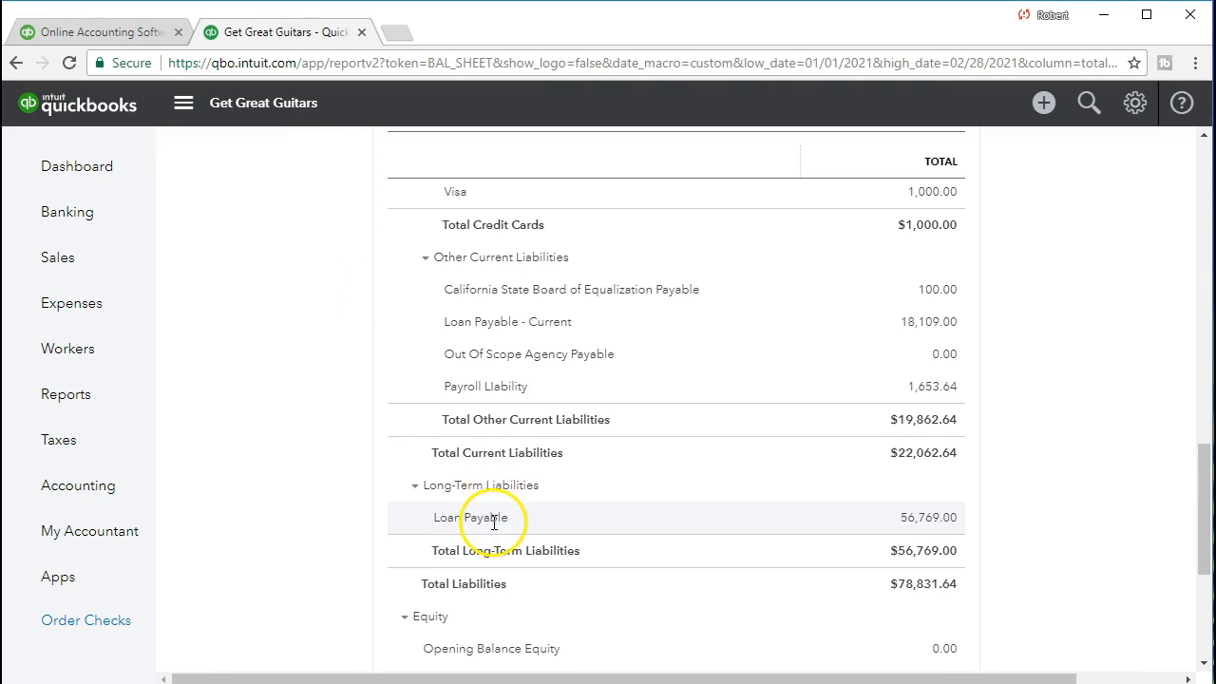
Drill into the long-term Loan Payable balance, review its transactions, and check them against Total N10 and Long Term M10 in the Excel schedule
{"action": "left_click", "coordinate": [912, 518]}
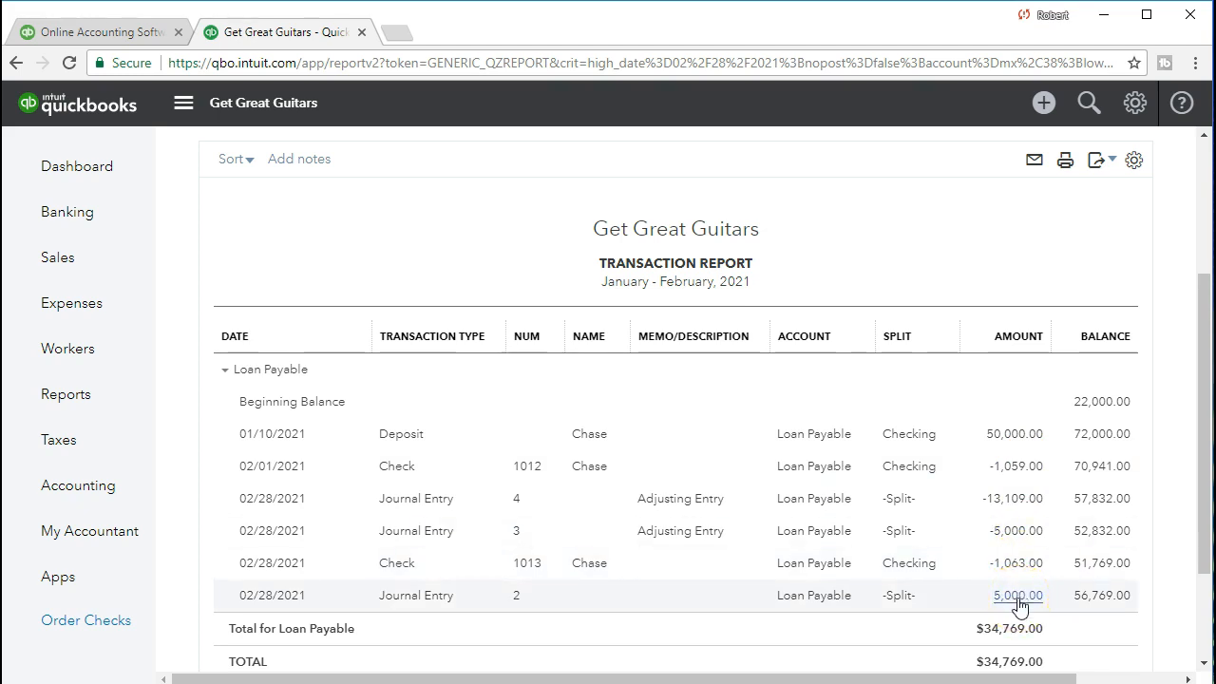
{"action": "left_click", "coordinate": [1010, 512]}
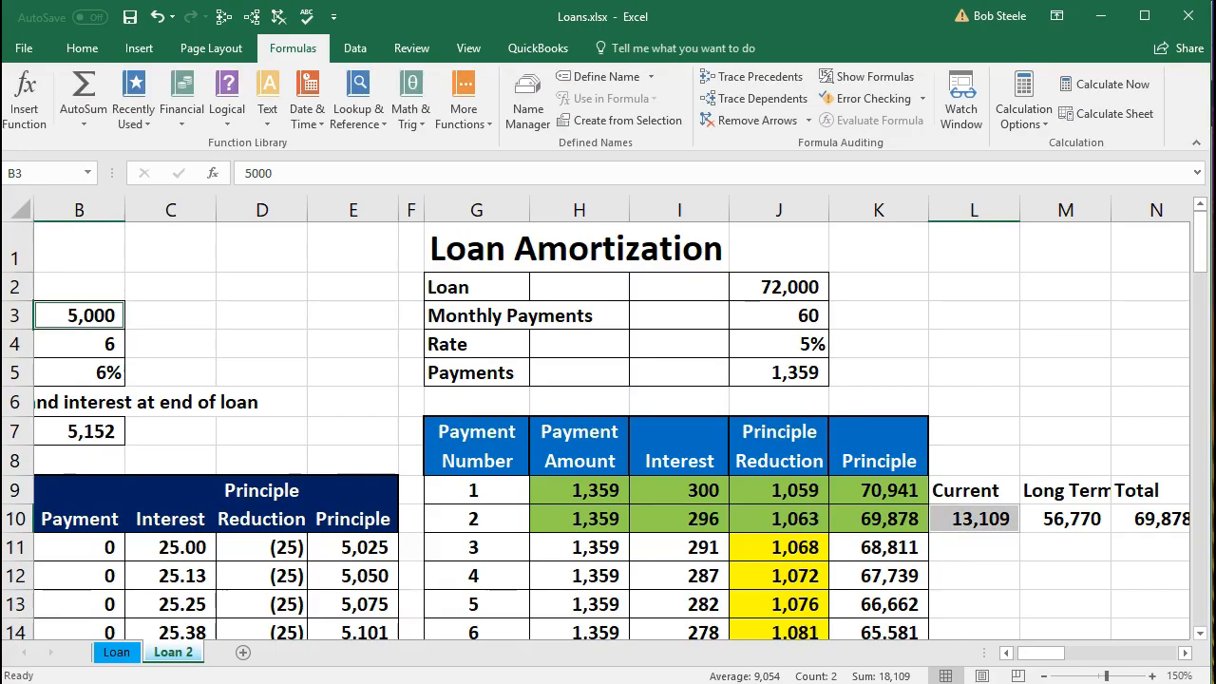
{"action": "left_click", "coordinate": [1149, 519]}
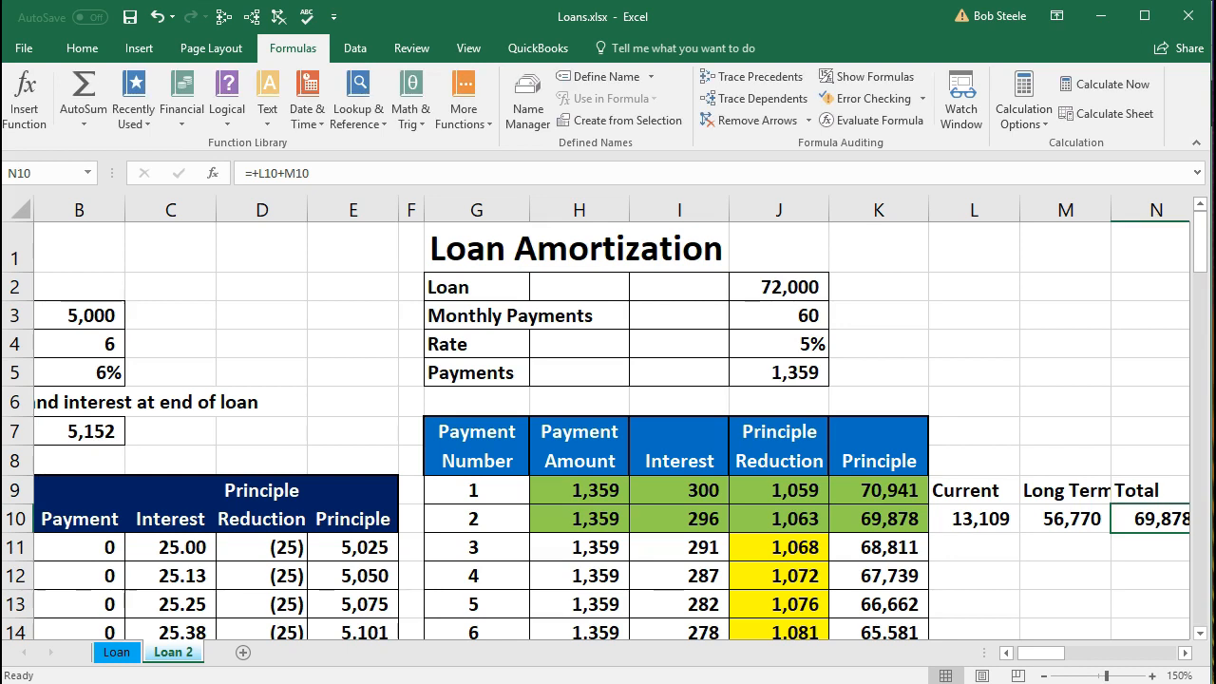
{"action": "scroll", "coordinate": [996, 510], "scroll_direction": "down", "scroll_amount": 1}
{"action": "left_click", "coordinate": [993, 497]}
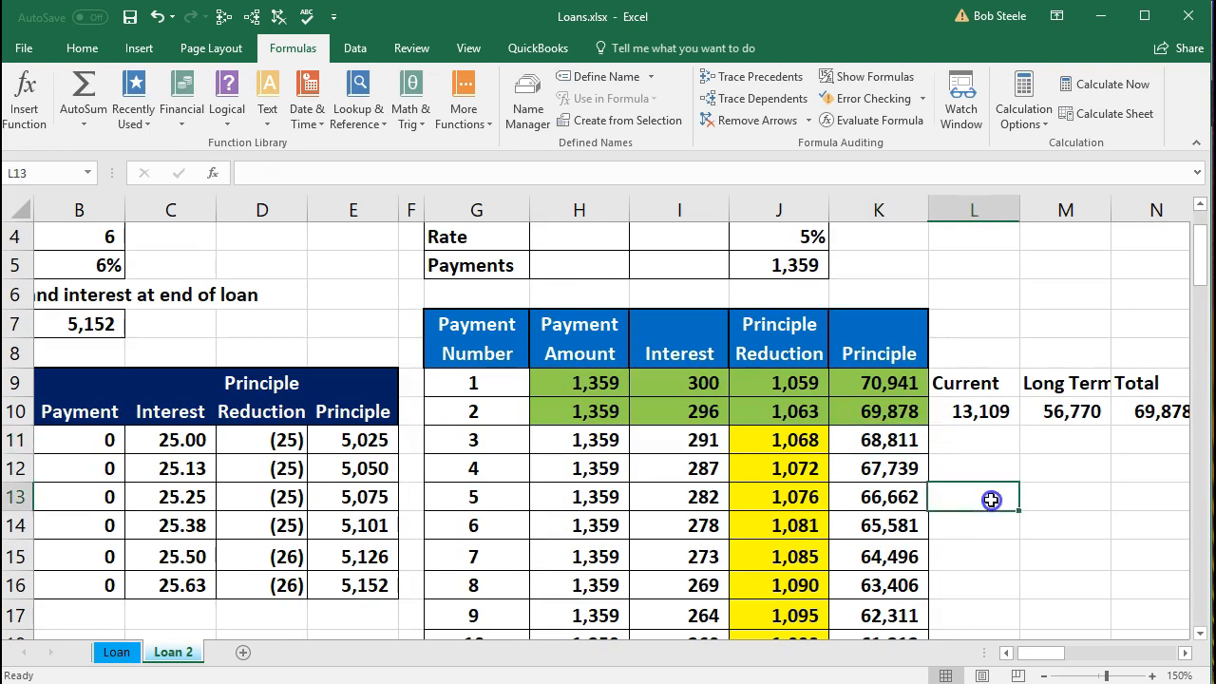
{"action": "left_click", "coordinate": [1047, 416]}
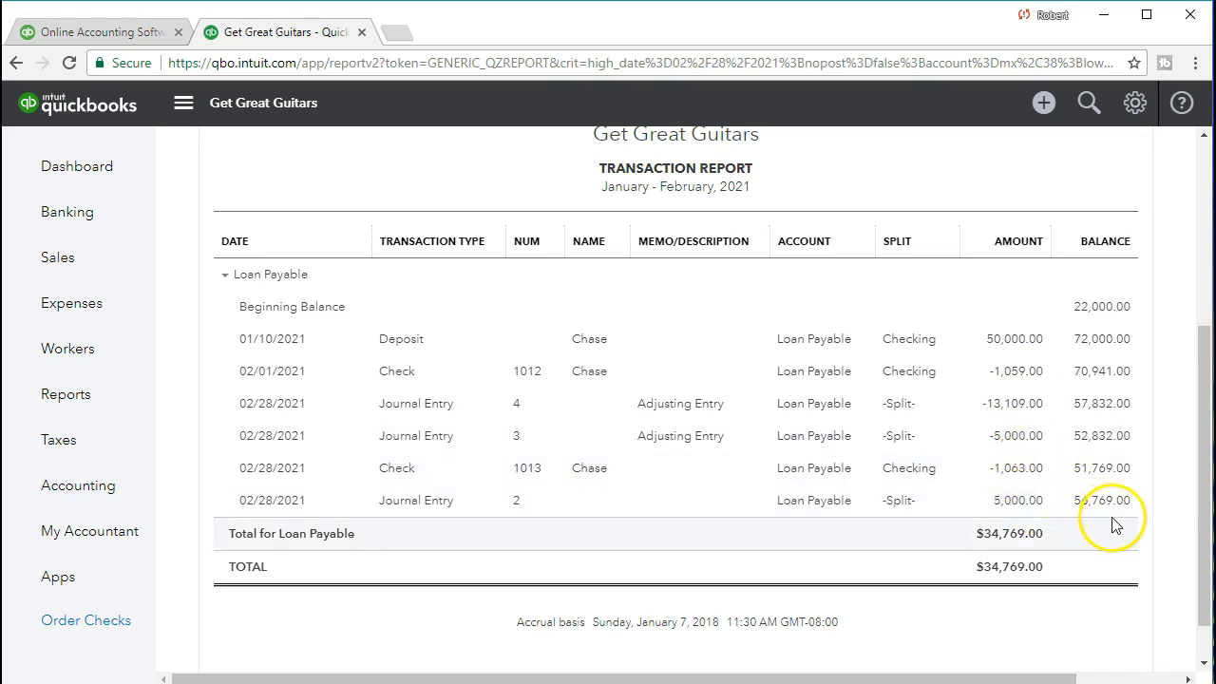
In the Excel schedule, trace the principal in K10 through its current portion L10 and long-term portion M10, then return to the QuickBooks transaction report
{"action": "key", "text": "alt+Tab"}
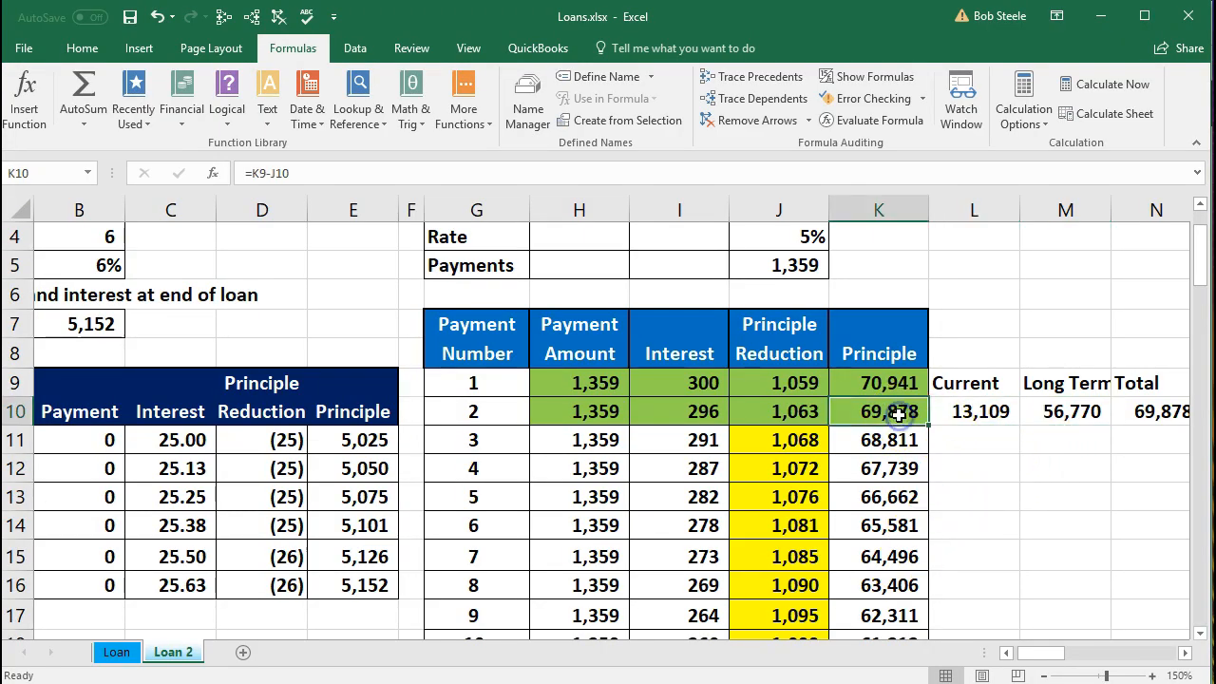
{"action": "left_click", "coordinate": [950, 411]}
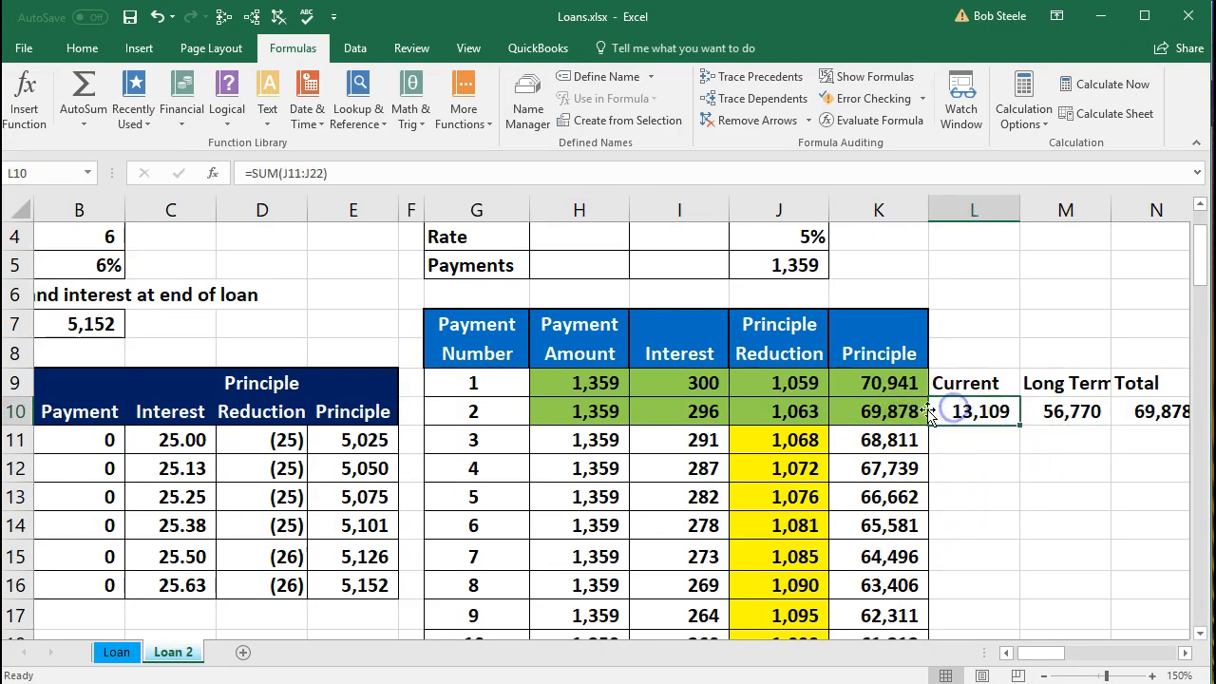
{"action": "left_click", "coordinate": [1049, 418]}
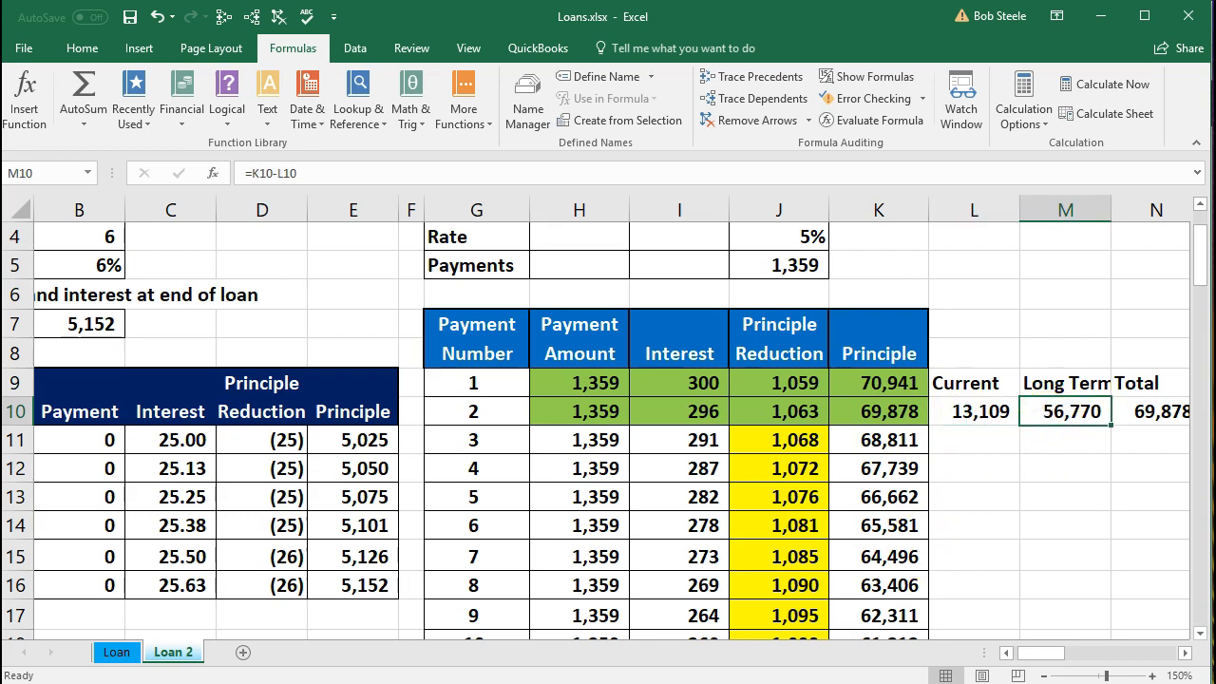
{"action": "key", "text": "alt+Tab"}
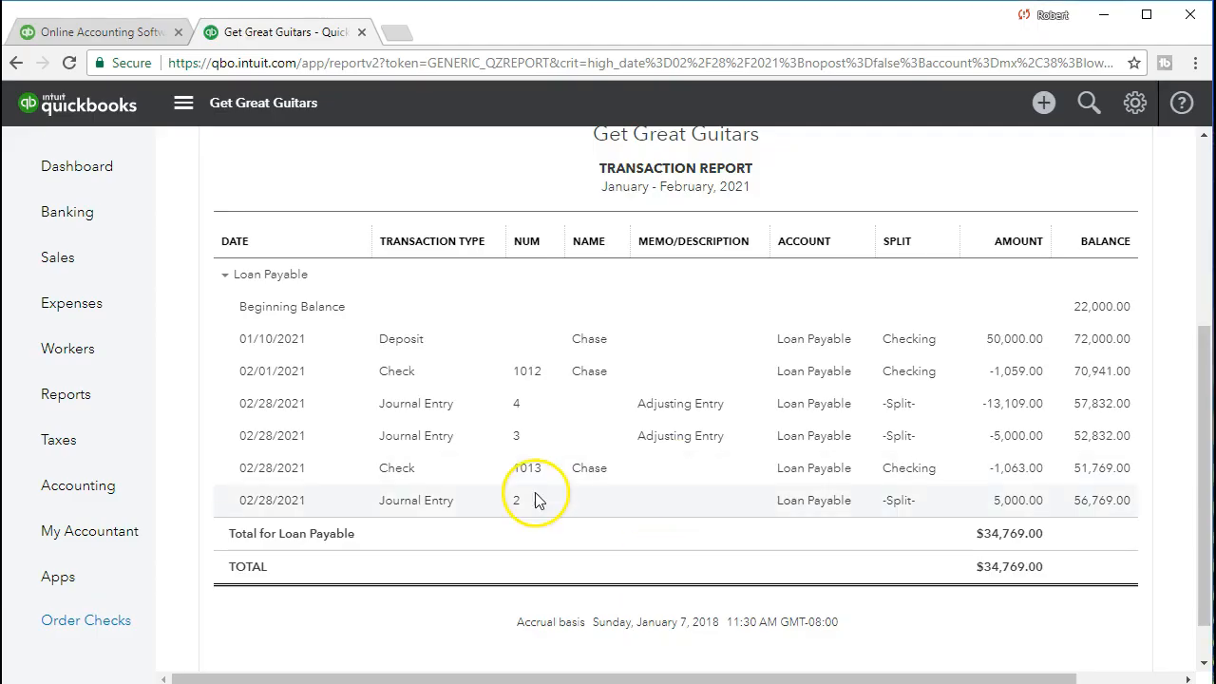
Go back to the balance sheet and review the current liabilities, long-term Loan Payable and equity sections
{"action": "scroll", "coordinate": [399, 534], "scroll_direction": "up", "scroll_amount": 4}
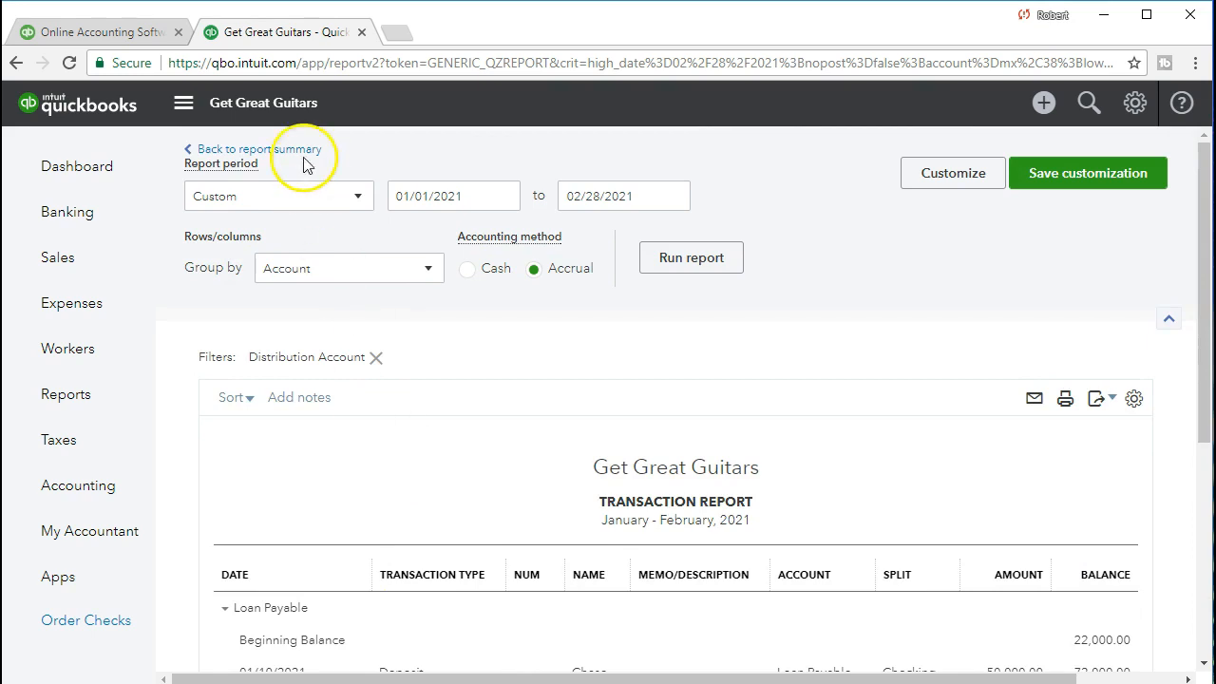
{"action": "left_click", "coordinate": [300, 153]}
{"action": "scroll", "coordinate": [298, 155], "scroll_direction": "down", "scroll_amount": 10}
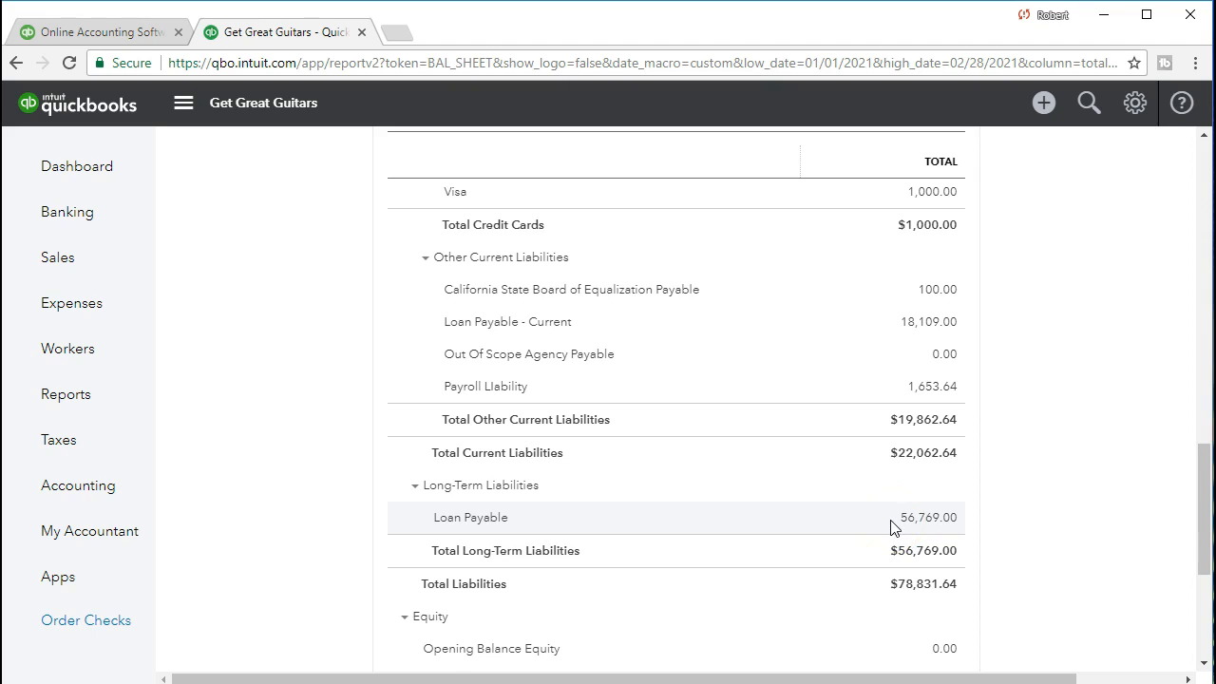
{"action": "scroll", "coordinate": [893, 527], "scroll_direction": "up", "scroll_amount": 1}
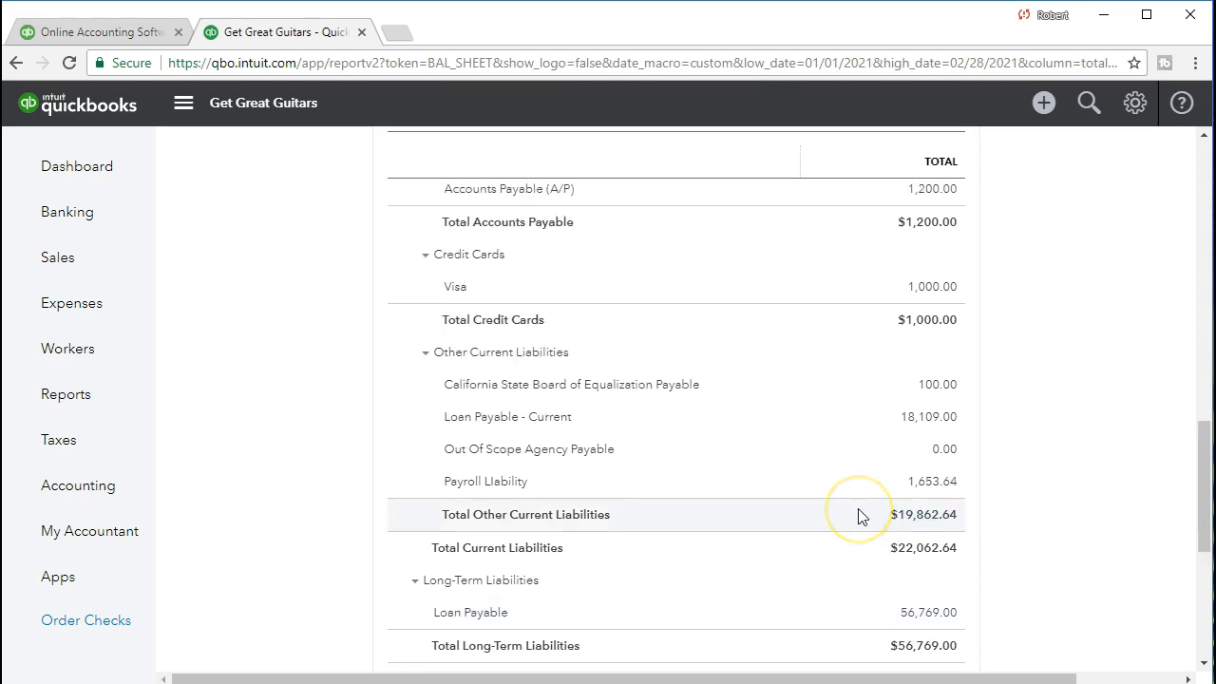
{"action": "scroll", "coordinate": [858, 516], "scroll_direction": "down", "scroll_amount": 3}
{"action": "scroll", "coordinate": [838, 584], "scroll_direction": "down", "scroll_amount": 1}
{"action": "scroll", "coordinate": [845, 564], "scroll_direction": "up", "scroll_amount": 1}
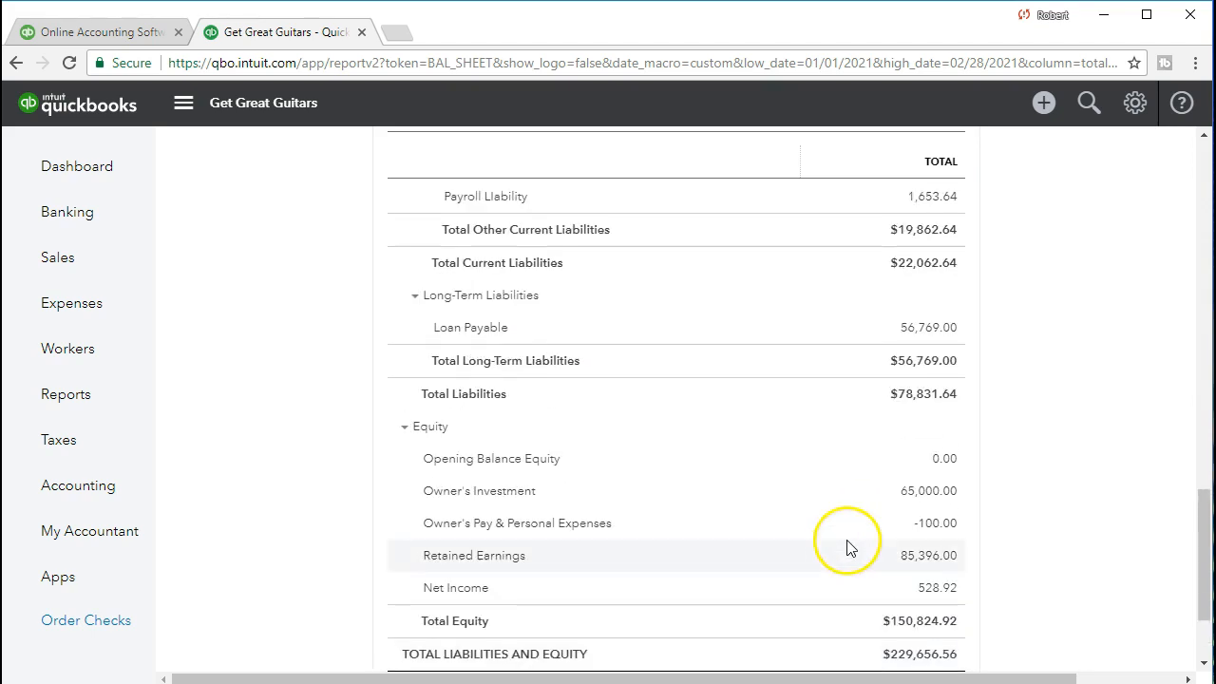
{"action": "left_click", "coordinate": [914, 334]}
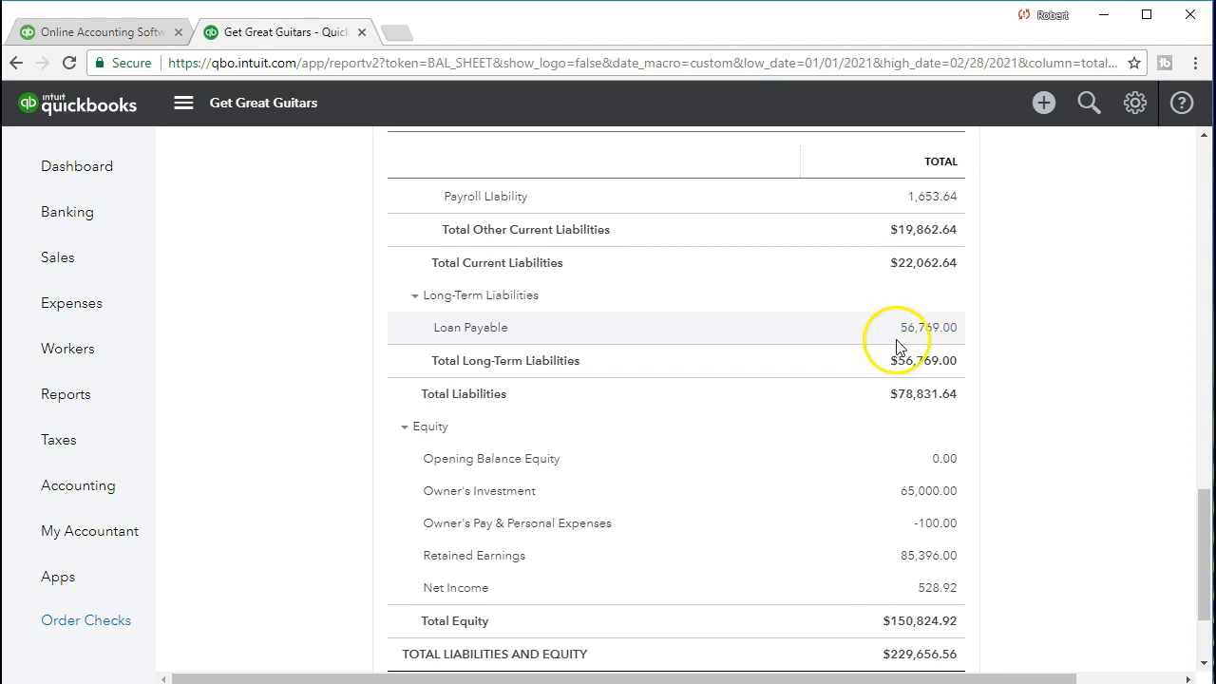